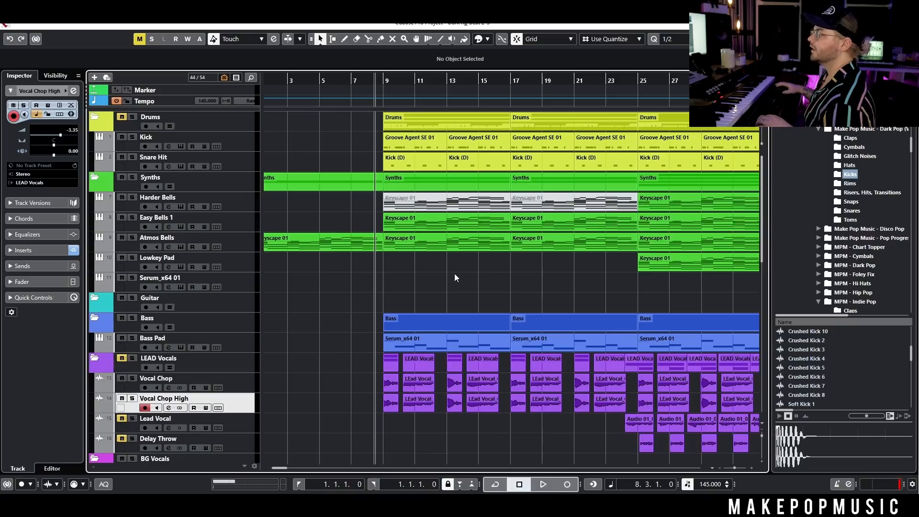
Step: Fit the whole arrangement in view and listen to it from just before bar 9
{"action": "scroll", "coordinate": [397, 271], "scroll_direction": "down", "scroll_amount": 5}
{"action": "scroll", "coordinate": [390, 265], "scroll_direction": "up", "scroll_amount": 5}
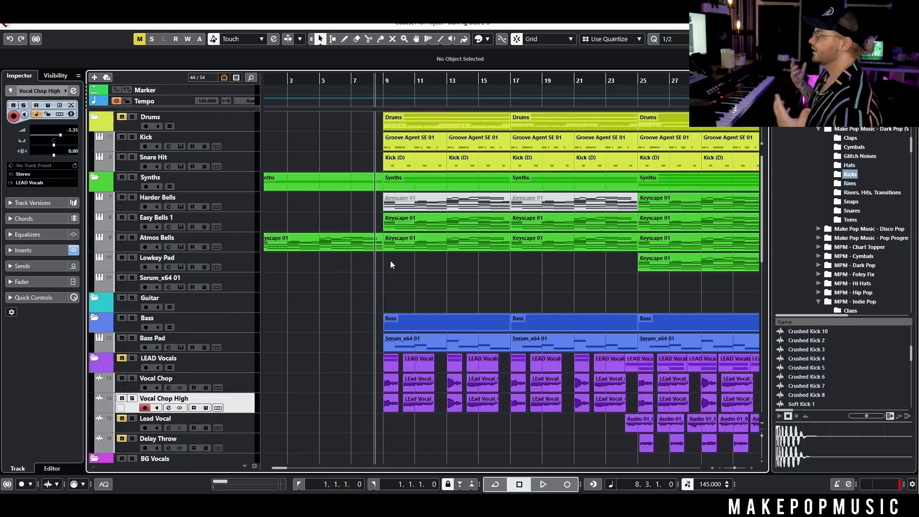
{"action": "scroll", "coordinate": [377, 283], "scroll_direction": "right", "scroll_amount": 4}
{"action": "scroll", "coordinate": [363, 298], "scroll_direction": "left", "scroll_amount": 2}
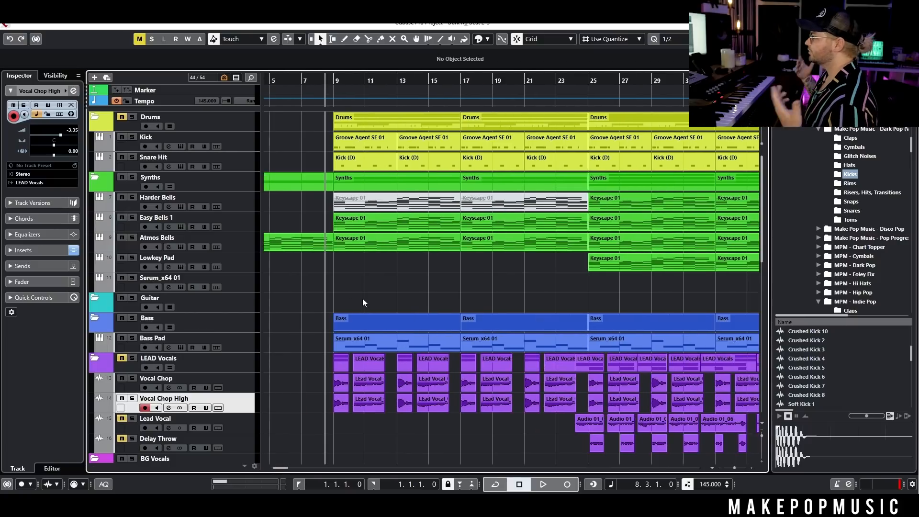
{"action": "scroll", "coordinate": [356, 296], "scroll_direction": "down", "scroll_amount": 2, "text": "ctrl"}
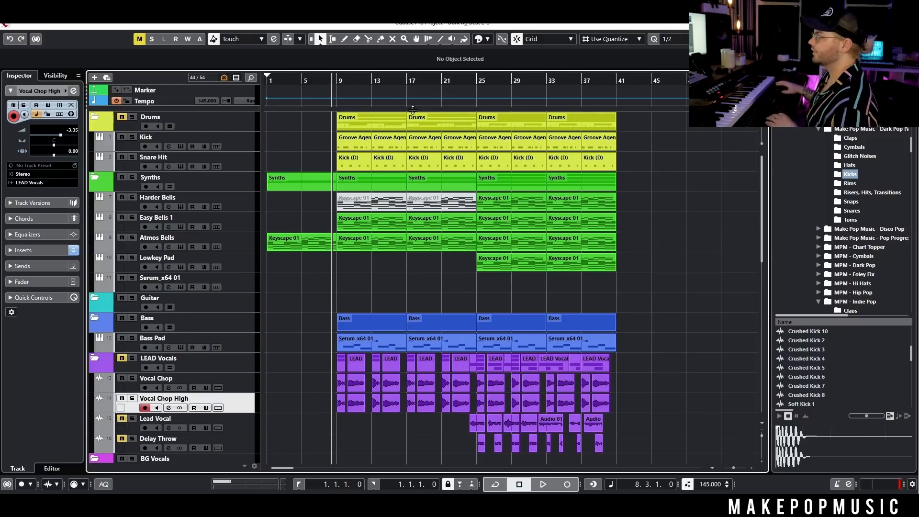
{"action": "key", "text": "space"}
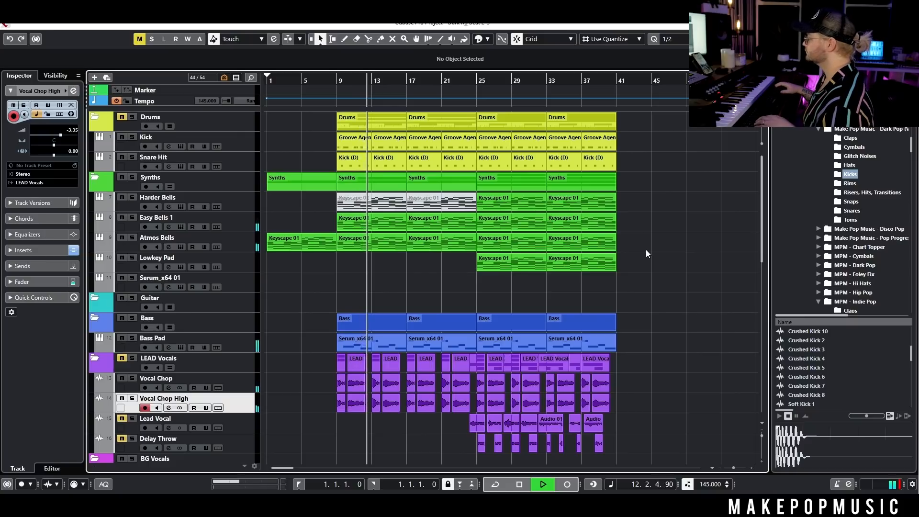
{"action": "key", "text": "space"}
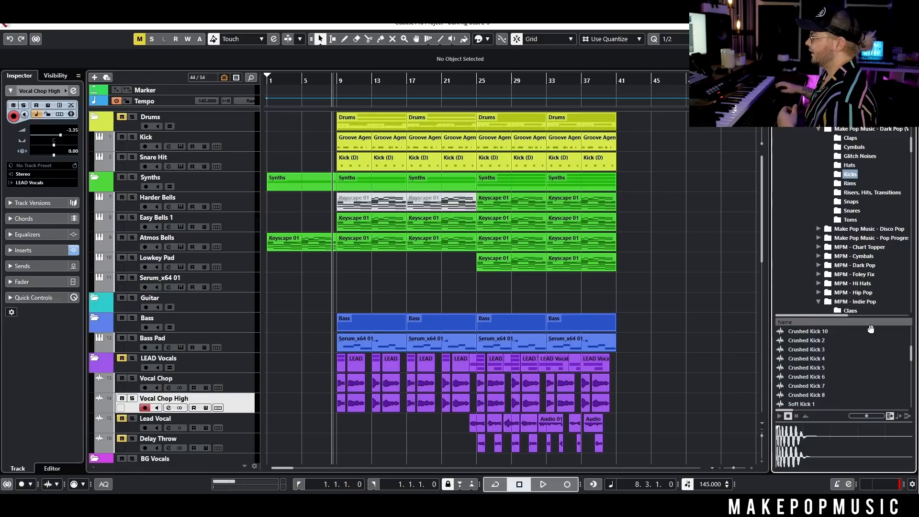
Step: Enlarge the sample list of the Kicks folder and audition Analog Kick 1, 2, 3, 5 and 7
{"action": "left_click_drag", "start_coordinate": [862, 317], "coordinate": [861, 276]}
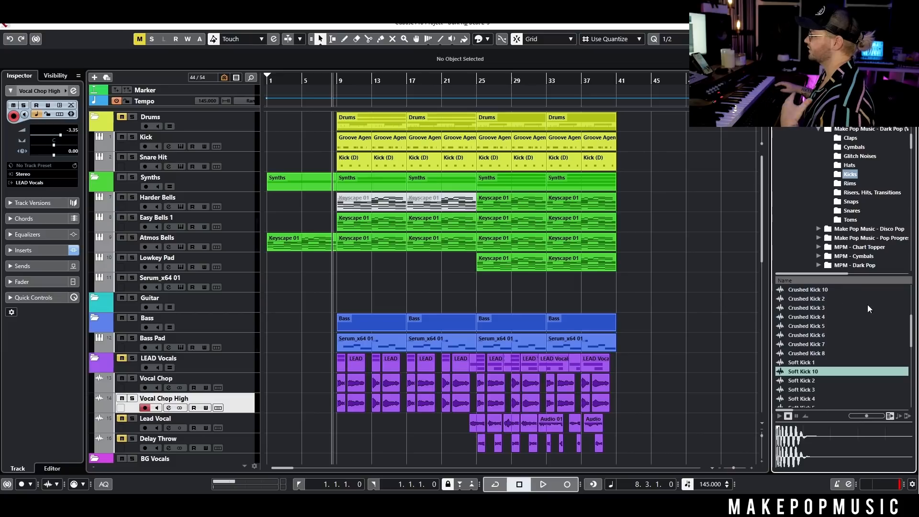
{"action": "scroll", "coordinate": [859, 308], "scroll_direction": "up", "scroll_amount": 4}
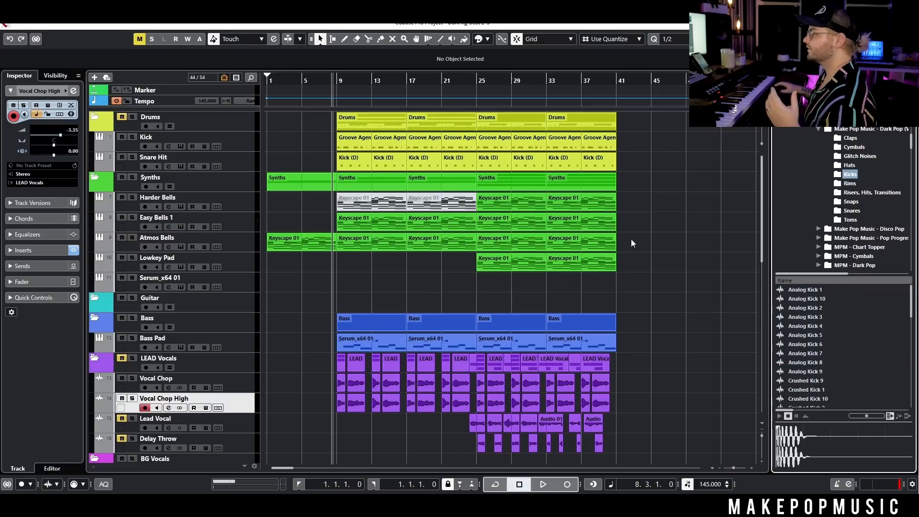
{"action": "key", "text": "space"}
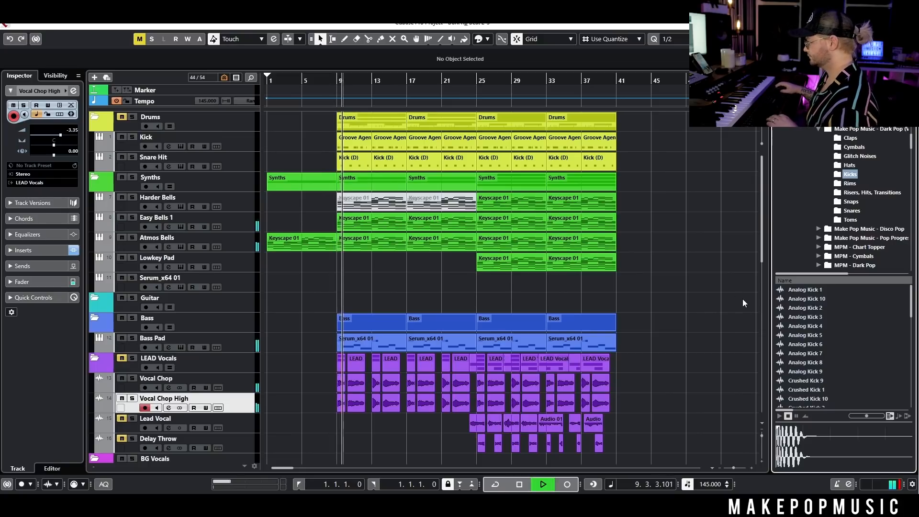
{"action": "key", "text": "space"}
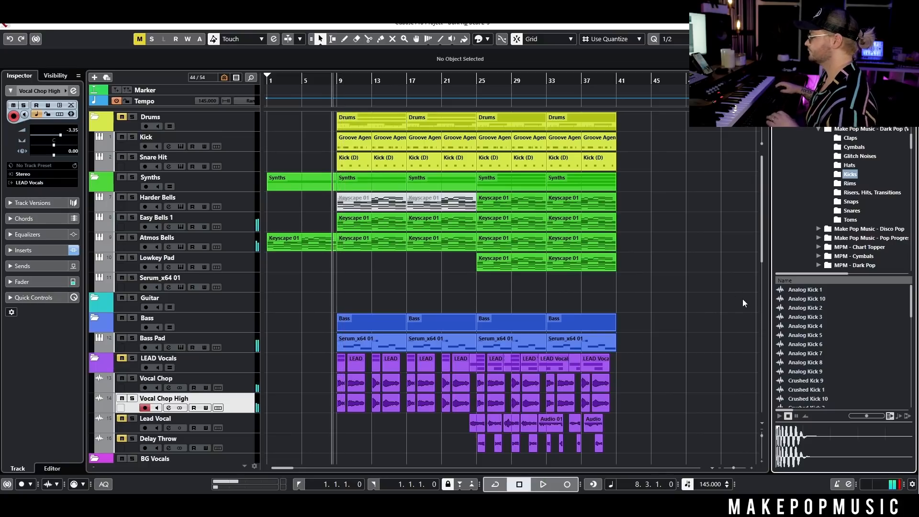
{"action": "left_click", "coordinate": [806, 291]}
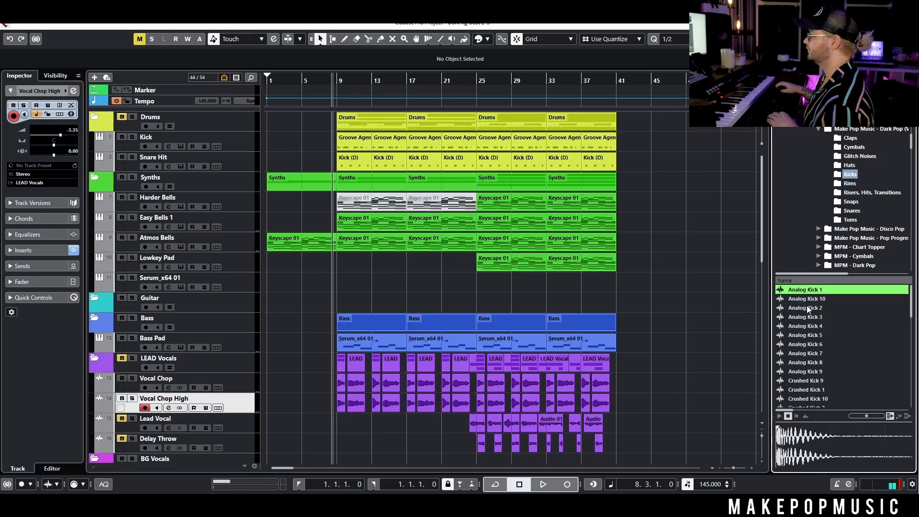
{"action": "left_click", "coordinate": [806, 307]}
{"action": "left_click", "coordinate": [817, 318]}
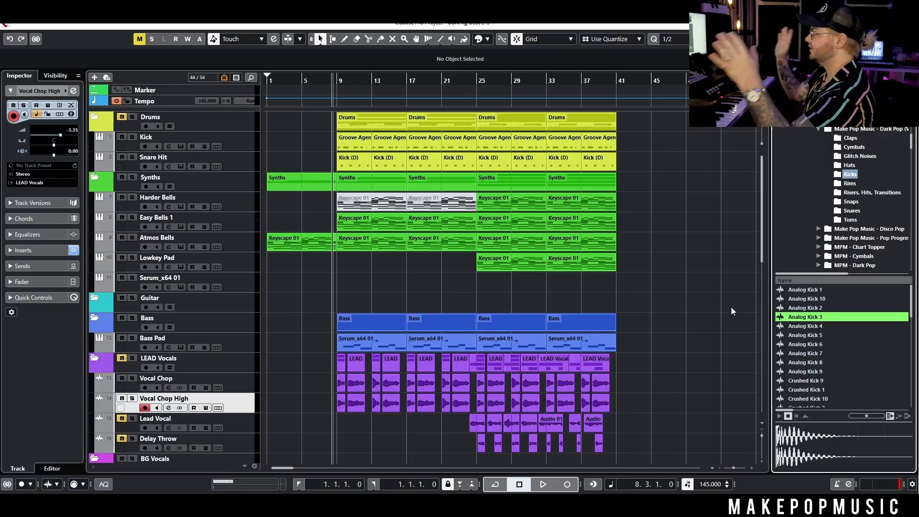
{"action": "left_click", "coordinate": [808, 335]}
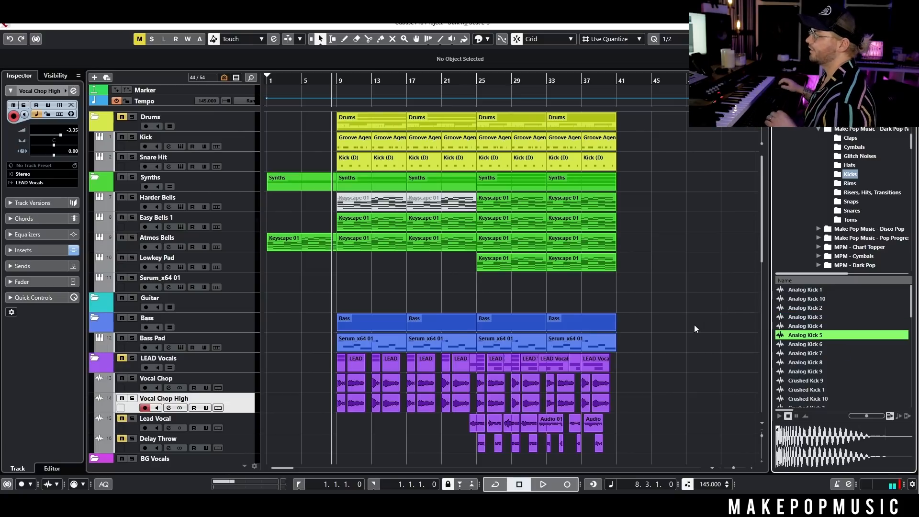
{"action": "left_click", "coordinate": [813, 353]}
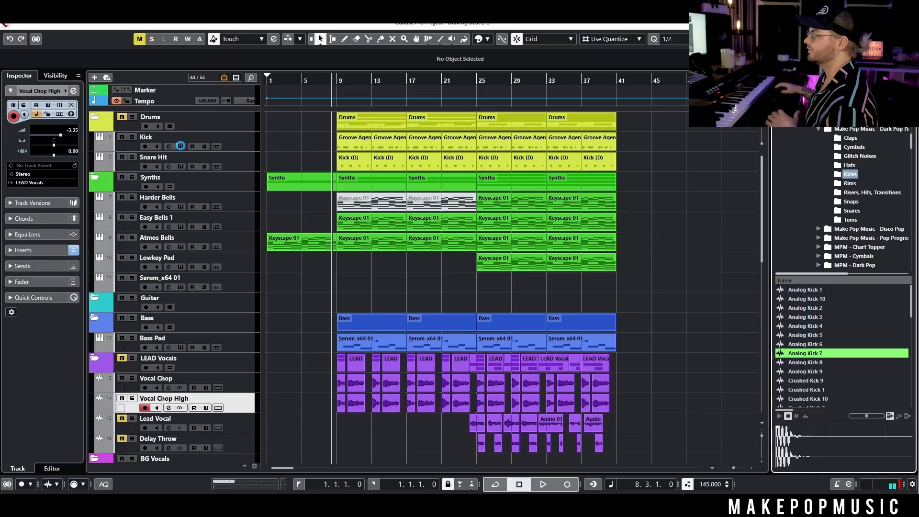
Step: Open the Kick track's Groove Agent, load Analog Kick 6 onto the C1 pad and listen to it in the arrangement
{"action": "left_click", "coordinate": [180, 145]}
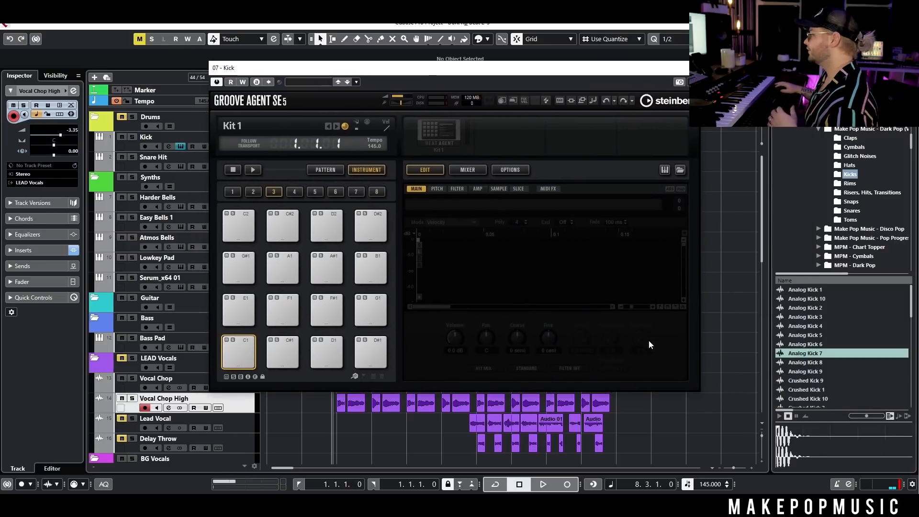
{"action": "left_click", "coordinate": [821, 336]}
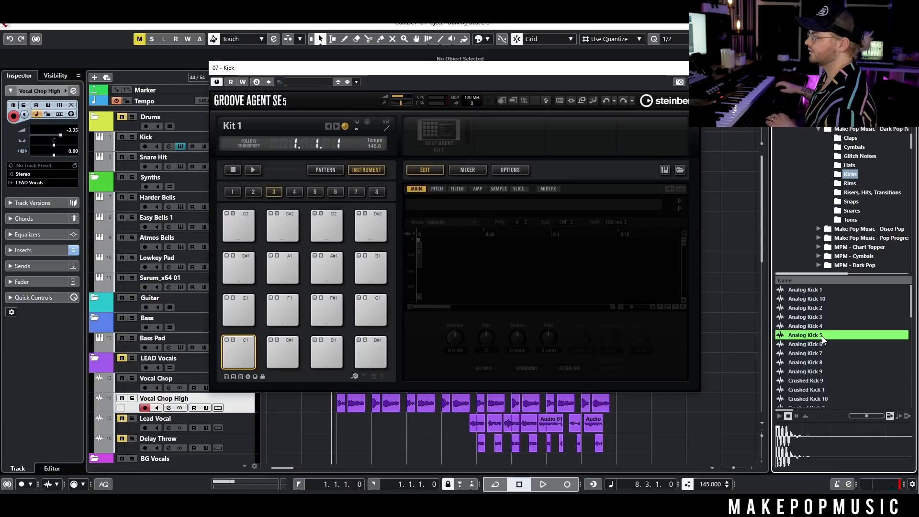
{"action": "left_click", "coordinate": [831, 345]}
{"action": "left_click_drag", "start_coordinate": [840, 347], "coordinate": [240, 351]}
{"action": "left_click_drag", "start_coordinate": [386, 70], "coordinate": [416, 215]}
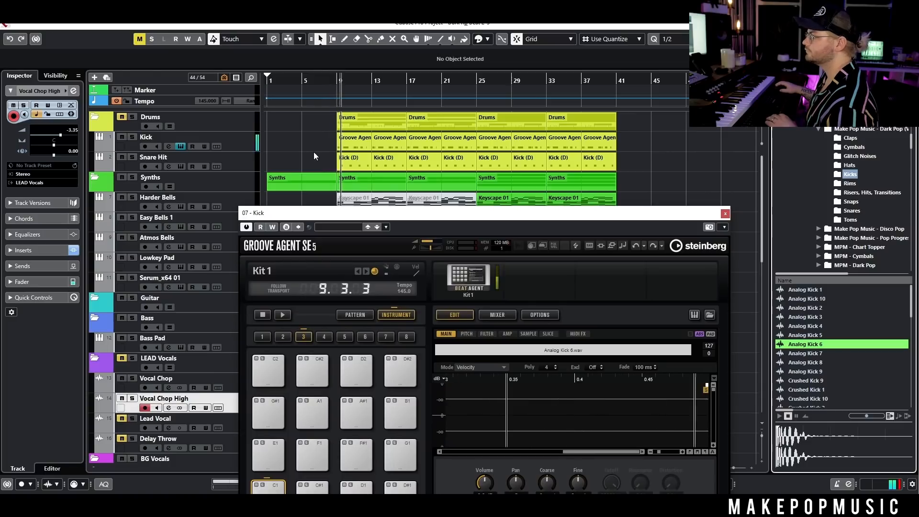
{"action": "key", "text": "space"}
{"action": "left_click_drag", "start_coordinate": [435, 218], "coordinate": [449, 140]}
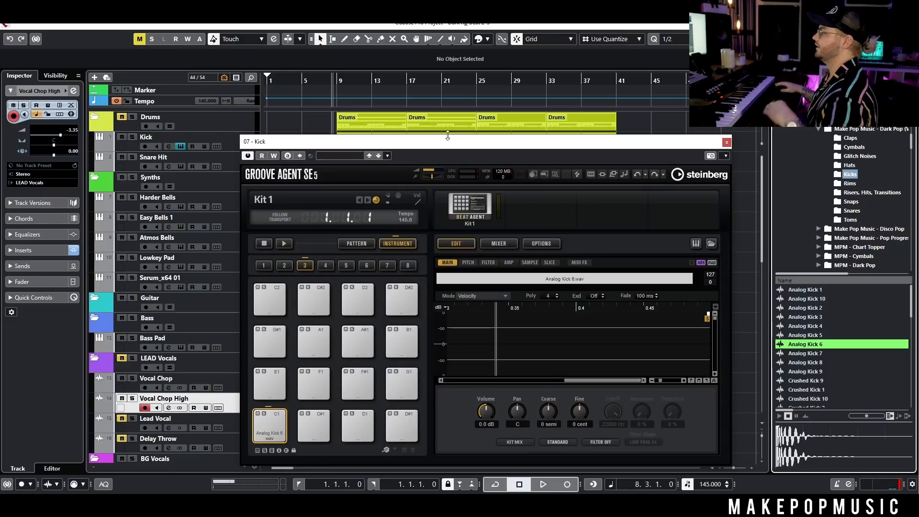
Step: Audition Crushed Kick 1 and 2, then replace the C1 pad's sample with Crushed Kick 2 and listen to it in the arrangement
{"action": "scroll", "coordinate": [813, 345], "scroll_direction": "down", "scroll_amount": 3}
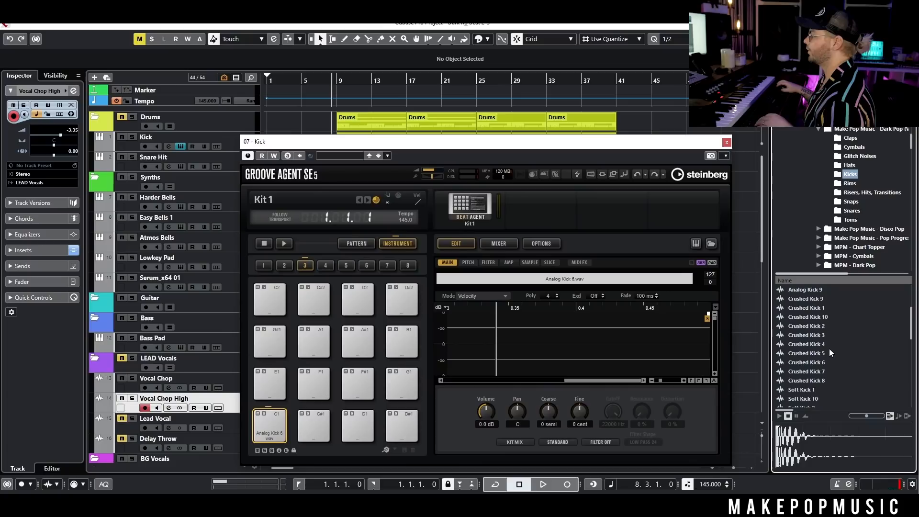
{"action": "left_click", "coordinate": [817, 307]}
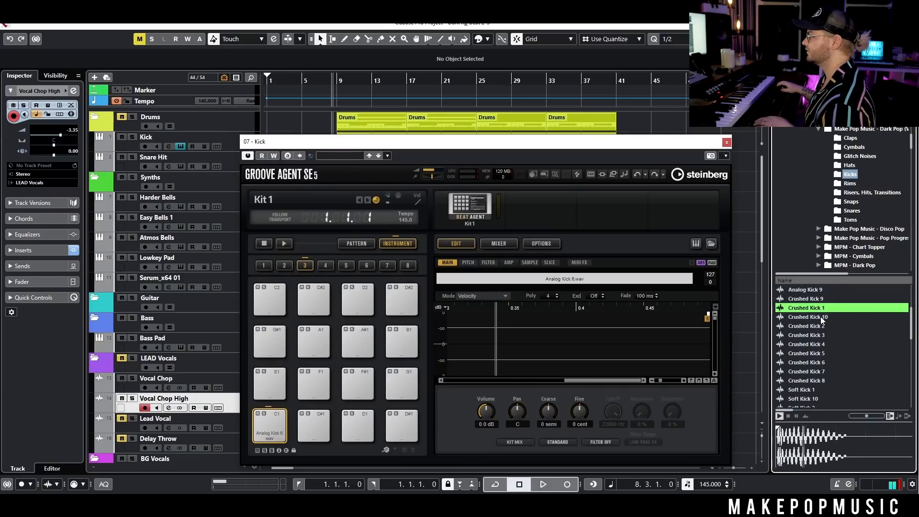
{"action": "left_click", "coordinate": [822, 326]}
{"action": "left_click_drag", "start_coordinate": [822, 326], "coordinate": [280, 426]}
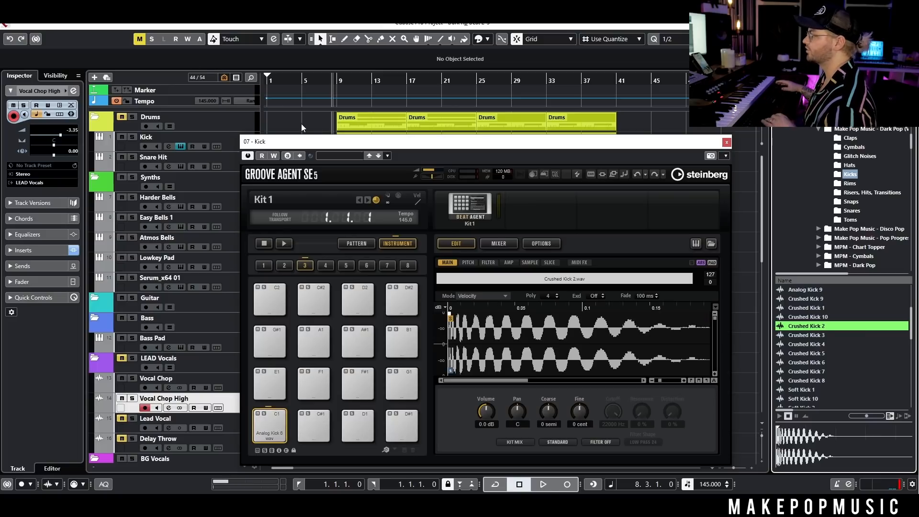
{"action": "key", "text": "space"}
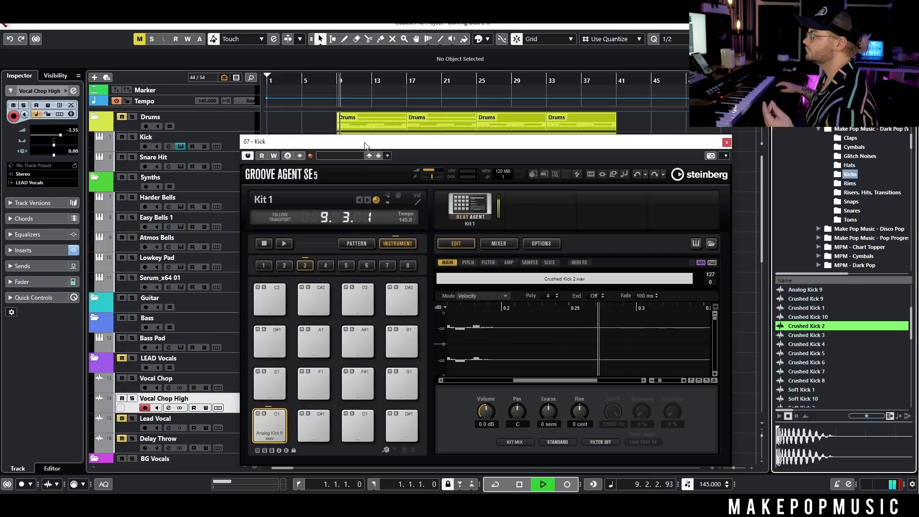
{"action": "key", "text": "space"}
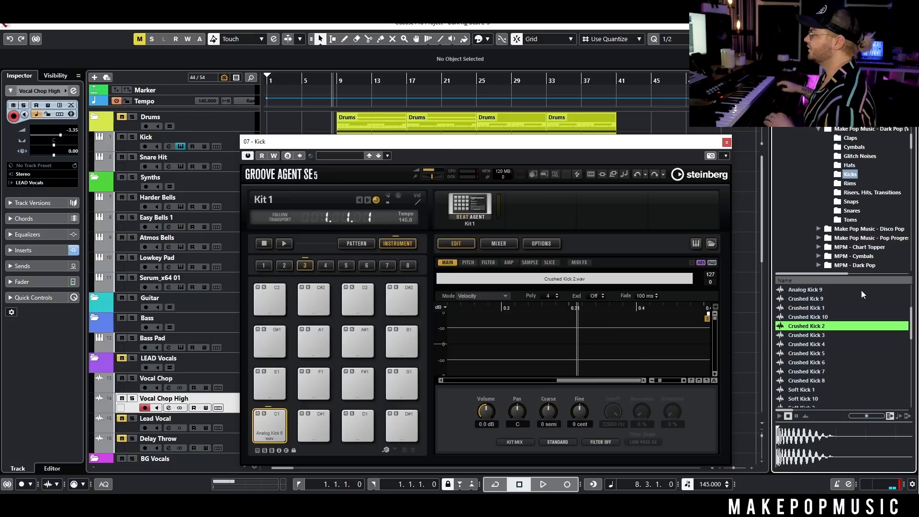
Step: Audition the soft kick samples Soft Kick 1, 10, 2, 3, 4 and 5
{"action": "scroll", "coordinate": [851, 372], "scroll_direction": "down", "scroll_amount": 2}
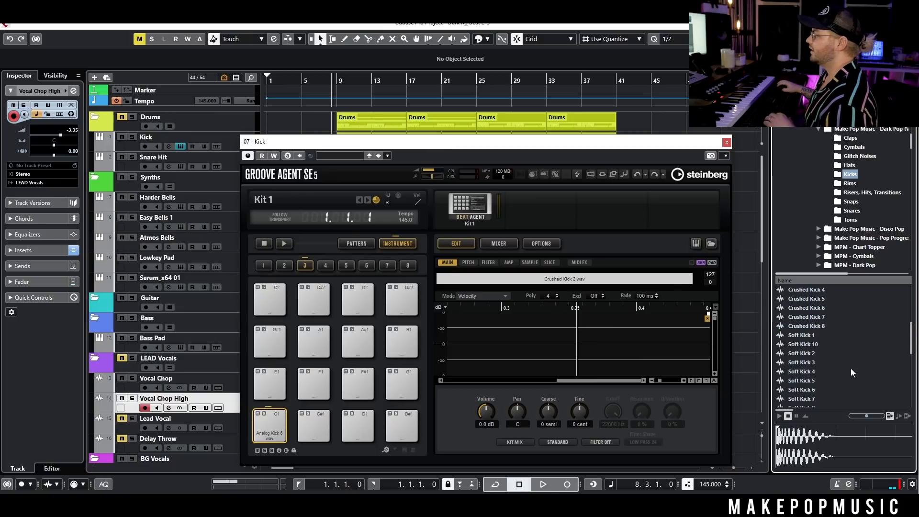
{"action": "left_click", "coordinate": [808, 336]}
{"action": "left_click", "coordinate": [810, 343]}
{"action": "left_click", "coordinate": [813, 354]}
{"action": "left_click", "coordinate": [815, 361]}
{"action": "left_click", "coordinate": [815, 372]}
{"action": "left_click", "coordinate": [815, 380]}
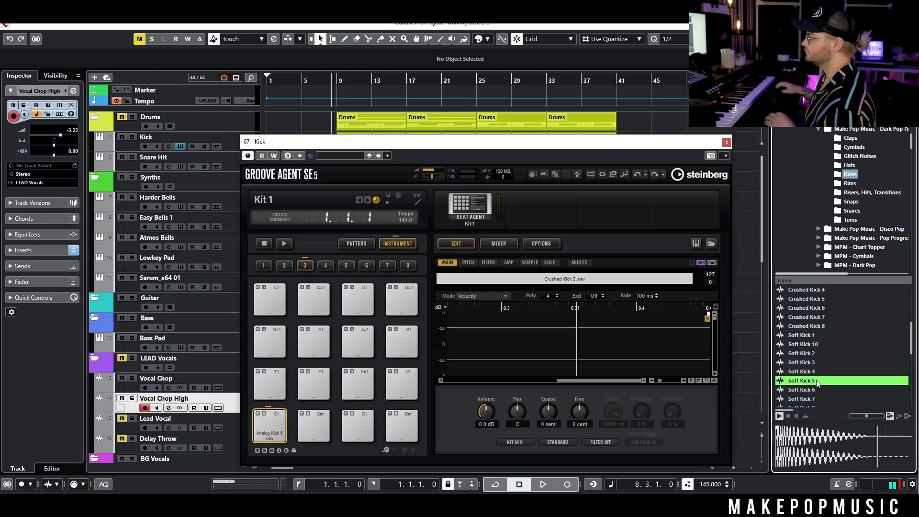
Step: Load Soft Kick 1 onto the C1 pad and listen to it in the arrangement, briefly soloing the Kick track
{"action": "left_click", "coordinate": [823, 333]}
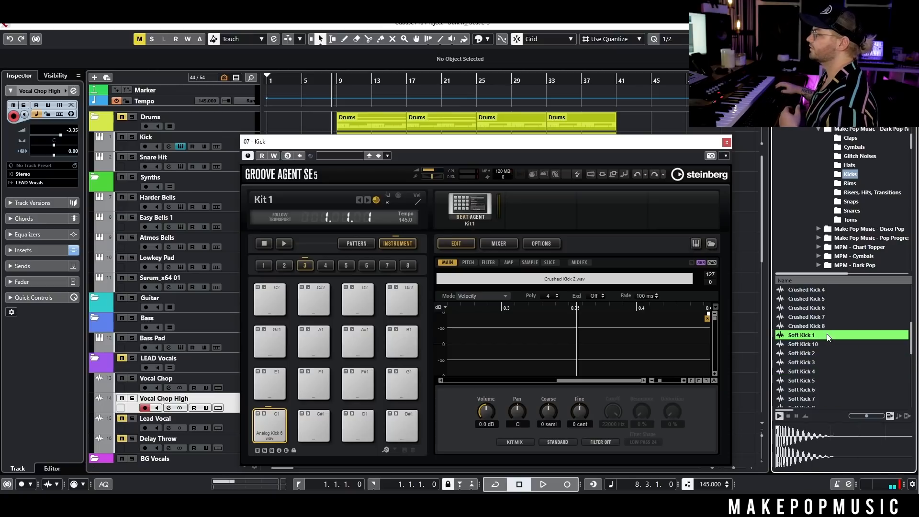
{"action": "left_click_drag", "start_coordinate": [833, 339], "coordinate": [280, 422]}
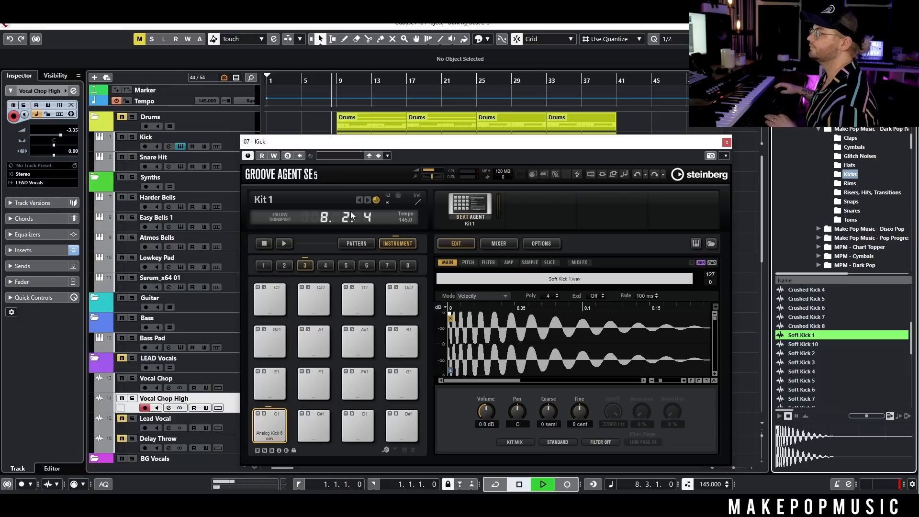
{"action": "key", "text": "space"}
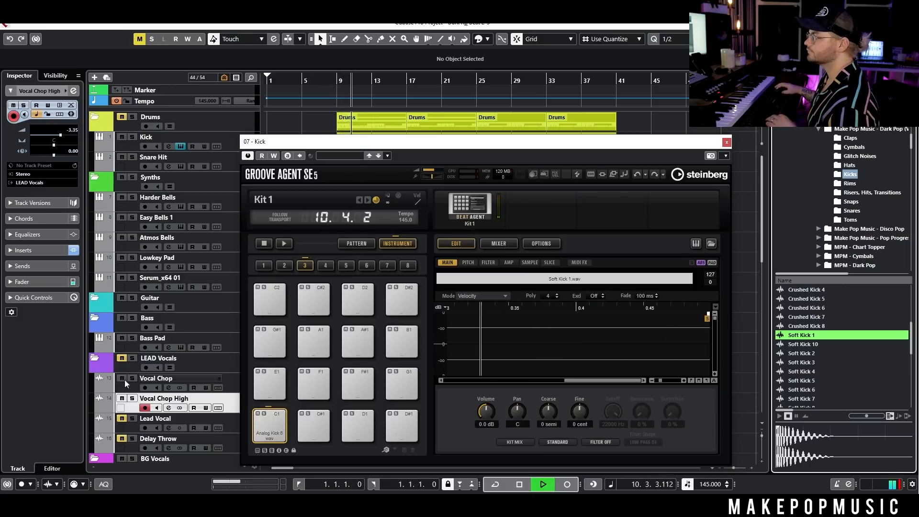
{"action": "left_click", "coordinate": [130, 136]}
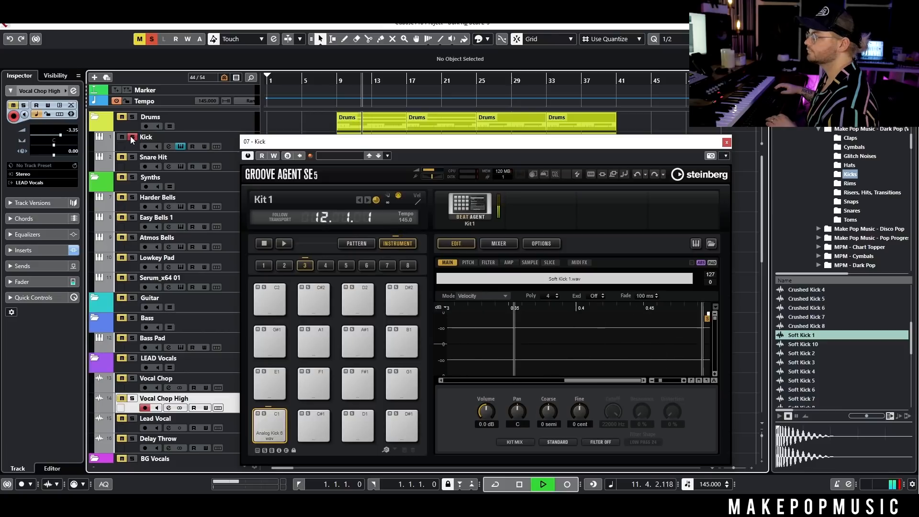
{"action": "key", "text": "space"}
{"action": "left_click", "coordinate": [131, 137]}
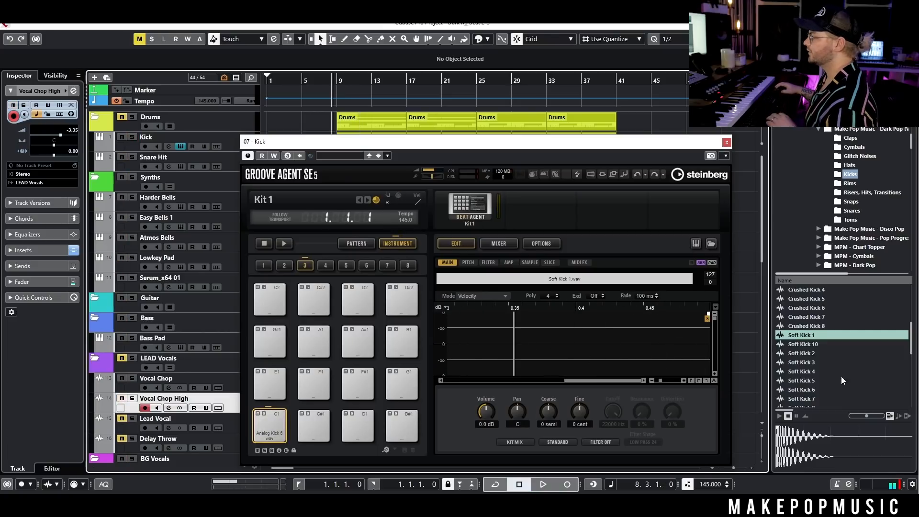
Step: Replace the C1 pad's sample with Soft Kick 10 and listen to it in the arrangement
{"action": "left_click", "coordinate": [815, 345]}
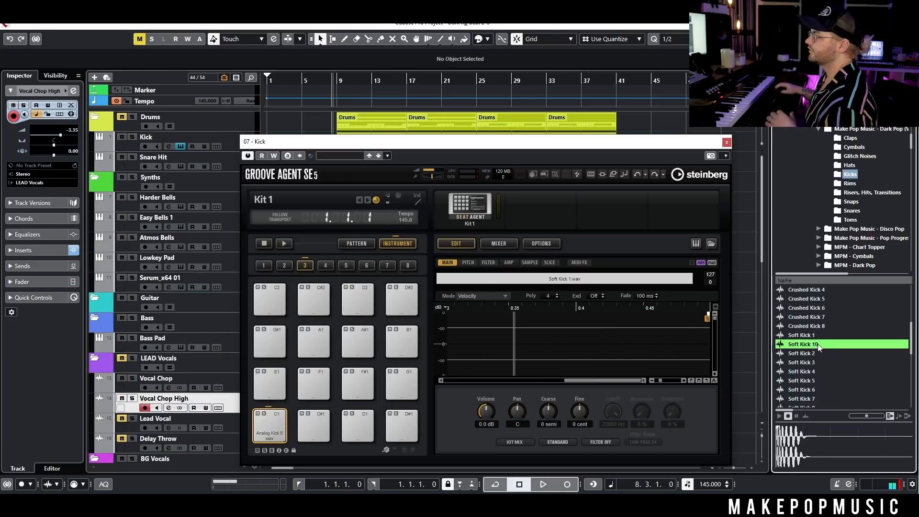
{"action": "left_click_drag", "start_coordinate": [824, 349], "coordinate": [273, 422]}
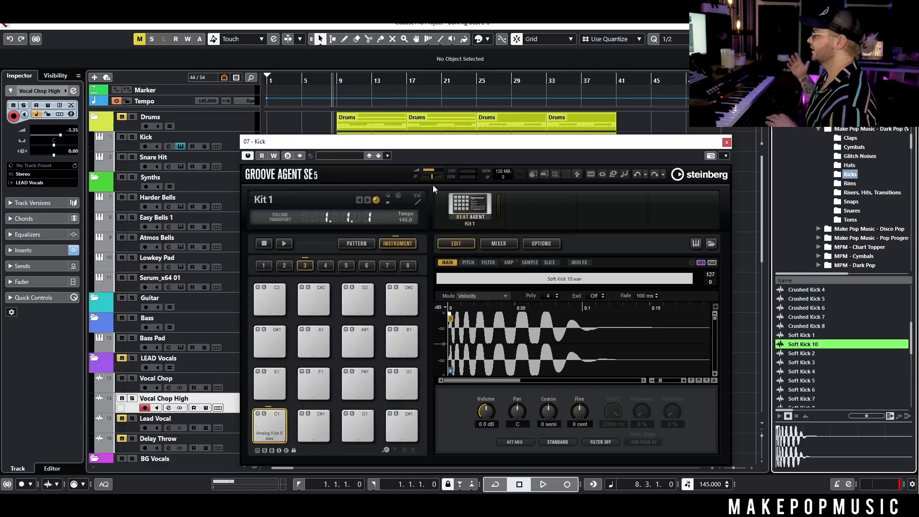
{"action": "key", "text": "space"}
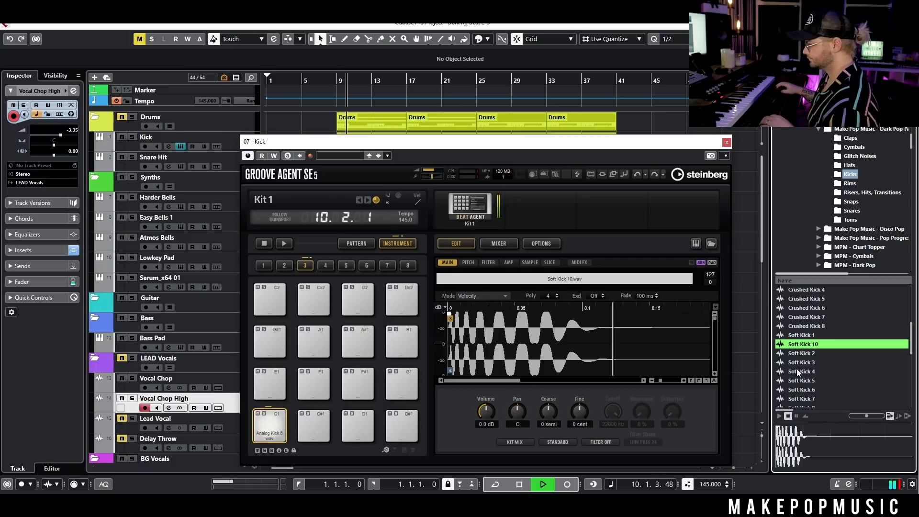
{"action": "scroll", "coordinate": [813, 351], "scroll_direction": "down", "scroll_amount": 4}
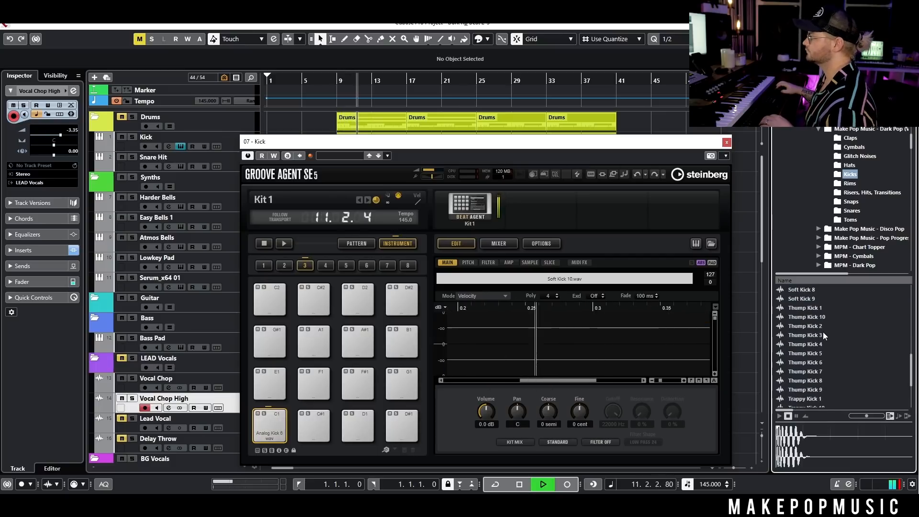
{"action": "key", "text": "space"}
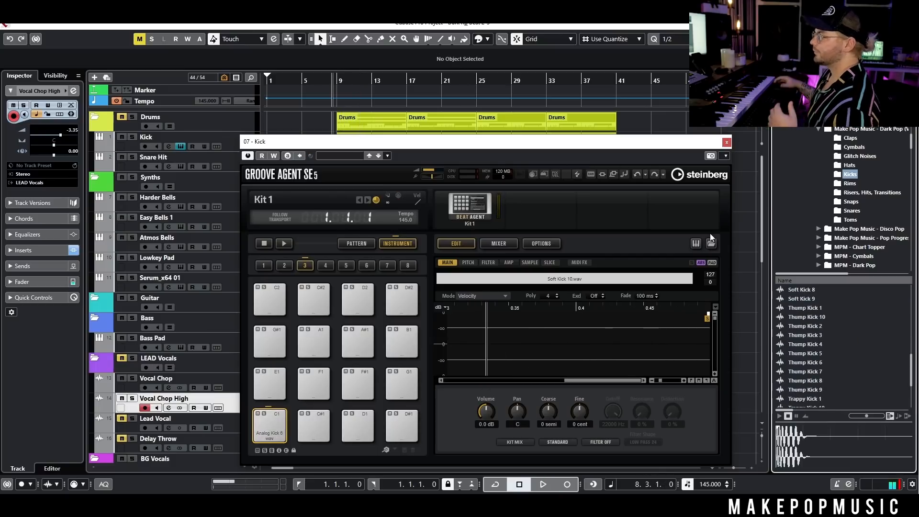
{"action": "scroll", "coordinate": [819, 306], "scroll_direction": "up", "scroll_amount": 5}
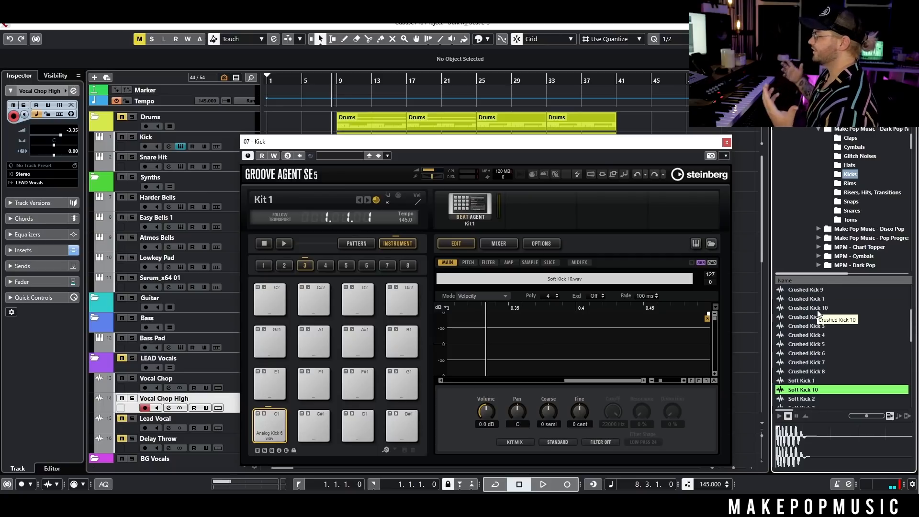
Step: Audition the thump kick samples Thump Kick 1, 2, 3, 5 and 6
{"action": "scroll", "coordinate": [818, 313], "scroll_direction": "down", "scroll_amount": 2}
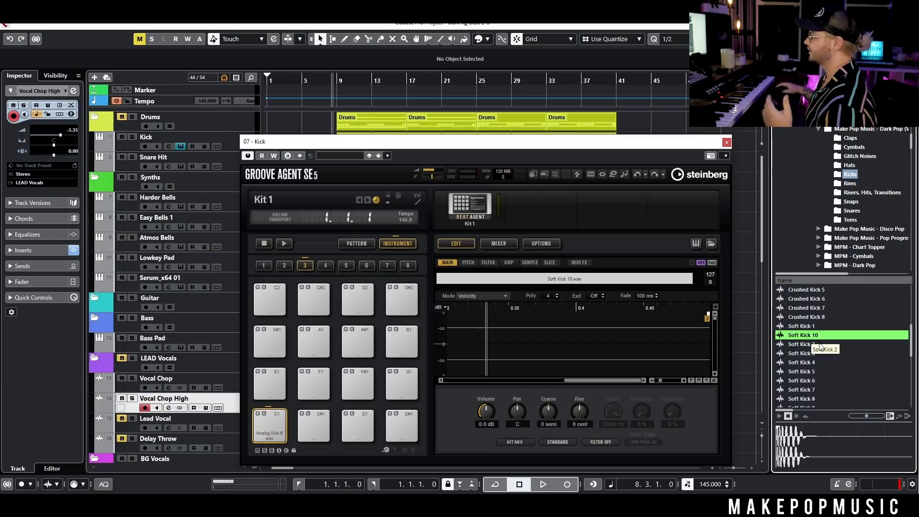
{"action": "scroll", "coordinate": [818, 356], "scroll_direction": "down", "scroll_amount": 3}
{"action": "left_click", "coordinate": [814, 336]}
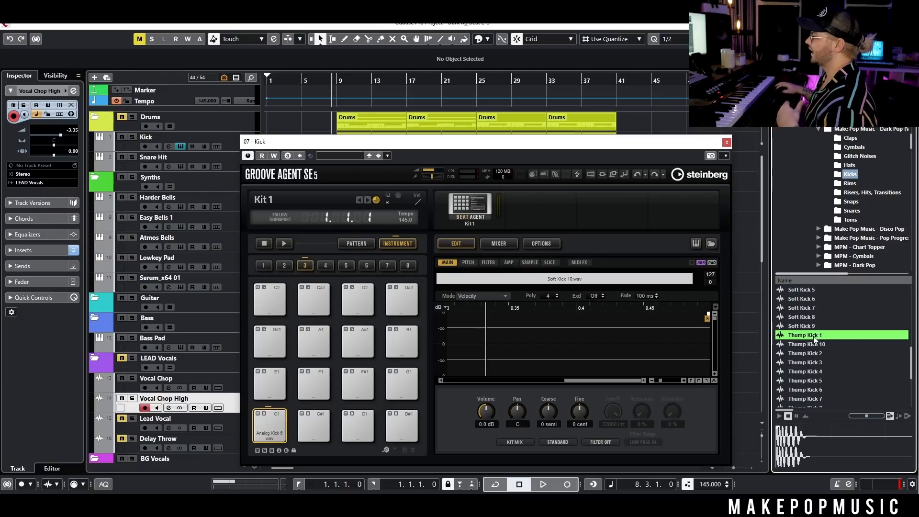
{"action": "left_click", "coordinate": [816, 353]}
{"action": "left_click", "coordinate": [819, 363]}
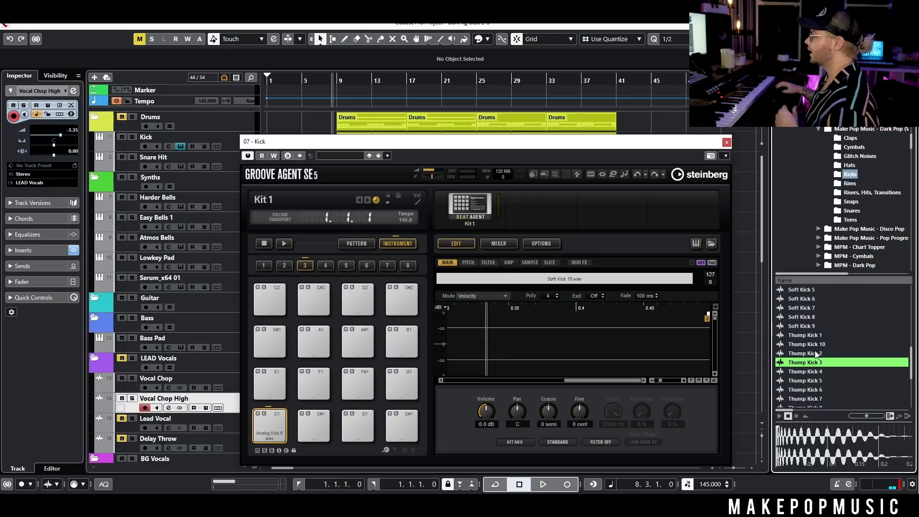
{"action": "scroll", "coordinate": [819, 342], "scroll_direction": "down", "scroll_amount": 2}
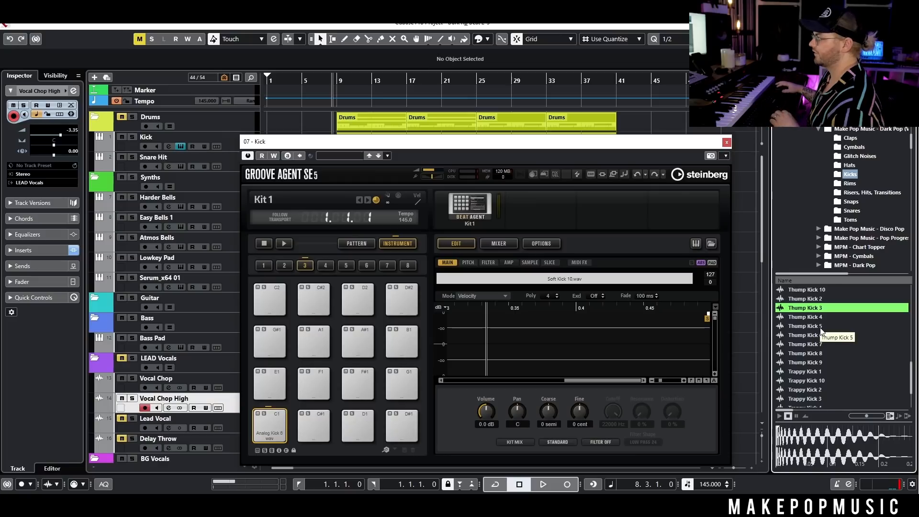
{"action": "left_click", "coordinate": [819, 326]}
{"action": "left_click", "coordinate": [824, 335]}
{"action": "left_click", "coordinate": [829, 308]}
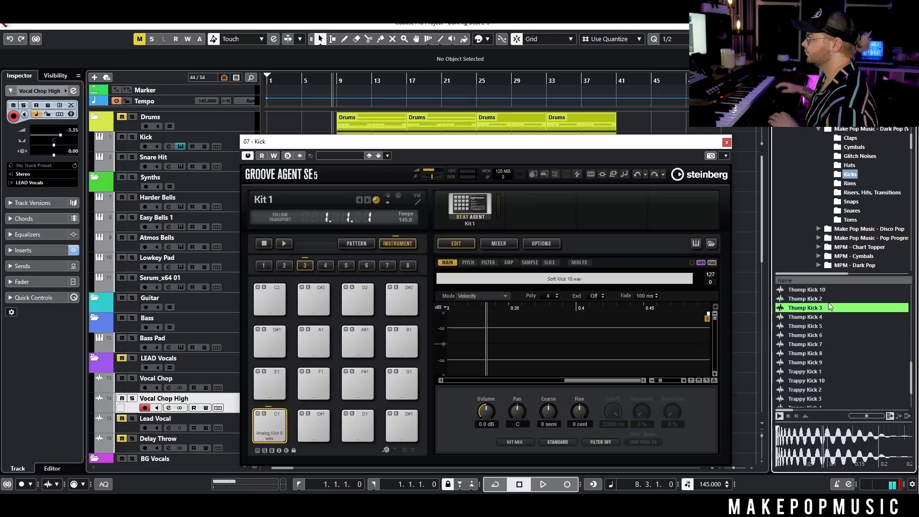
Step: Replace the C1 pad's sample with Thump Kick 2 and listen to it in the arrangement
{"action": "left_click", "coordinate": [830, 299]}
{"action": "left_click_drag", "start_coordinate": [830, 299], "coordinate": [270, 423]}
{"action": "key", "text": "space"}
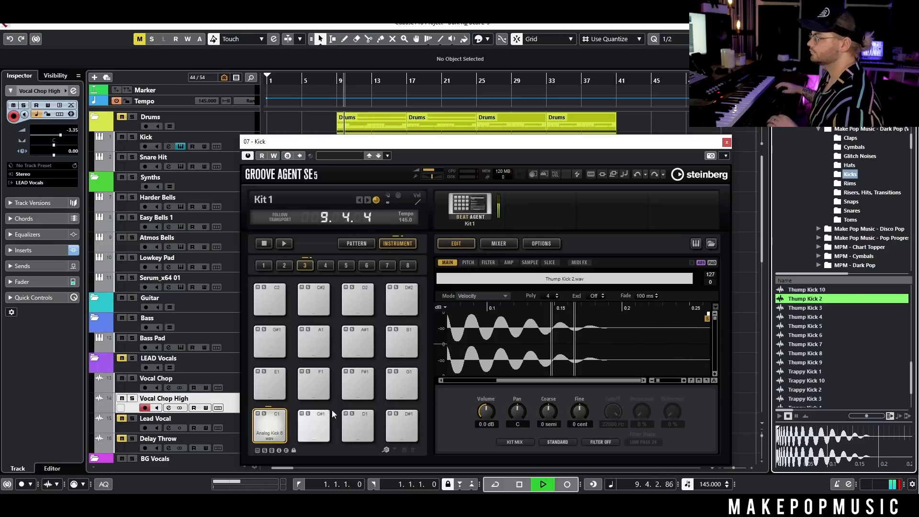
{"action": "key", "text": "space"}
Step: Put Soft Kick 10 back onto the C1 pad of the Kick track's Groove Agent
{"action": "scroll", "coordinate": [842, 328], "scroll_direction": "up", "scroll_amount": 3}
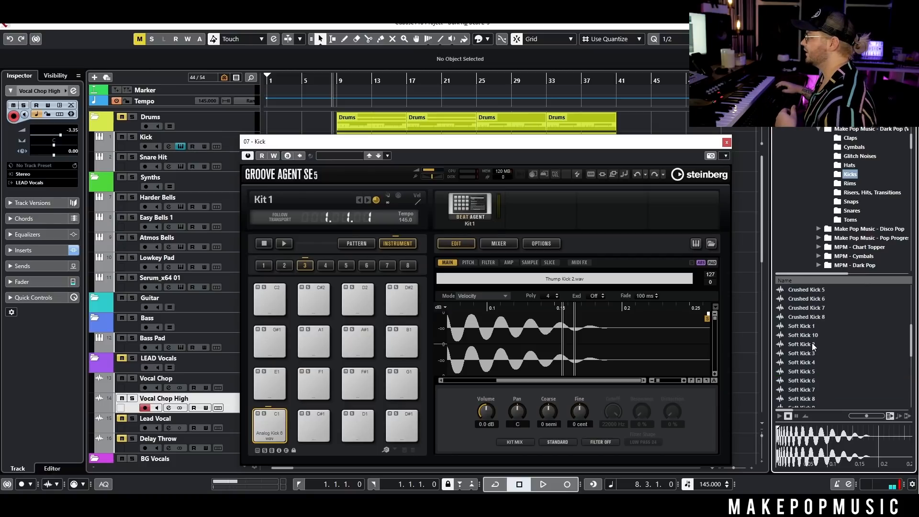
{"action": "scroll", "coordinate": [811, 353], "scroll_direction": "down", "scroll_amount": 3}
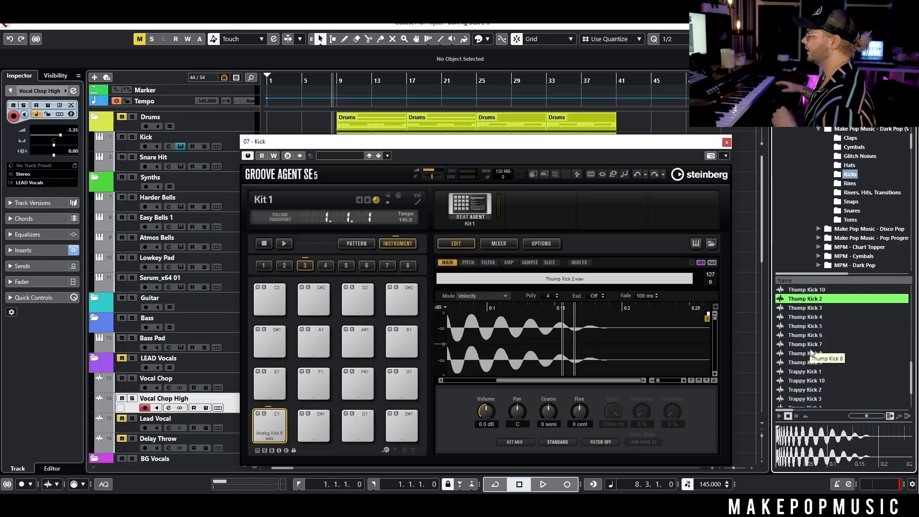
{"action": "scroll", "coordinate": [813, 335], "scroll_direction": "up", "scroll_amount": 4}
{"action": "left_click_drag", "start_coordinate": [812, 309], "coordinate": [263, 428]}
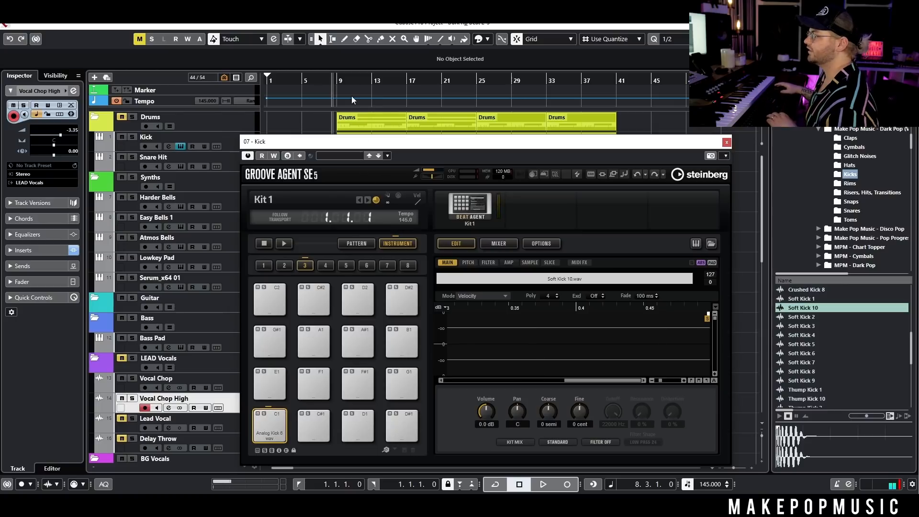
Step: Tune the Soft Kick 10 pad to -1 semitone coarse and 18 cents fine while listening to the arrangement
{"action": "left_click_drag", "start_coordinate": [367, 140], "coordinate": [356, 140]}
{"action": "key", "text": "space"}
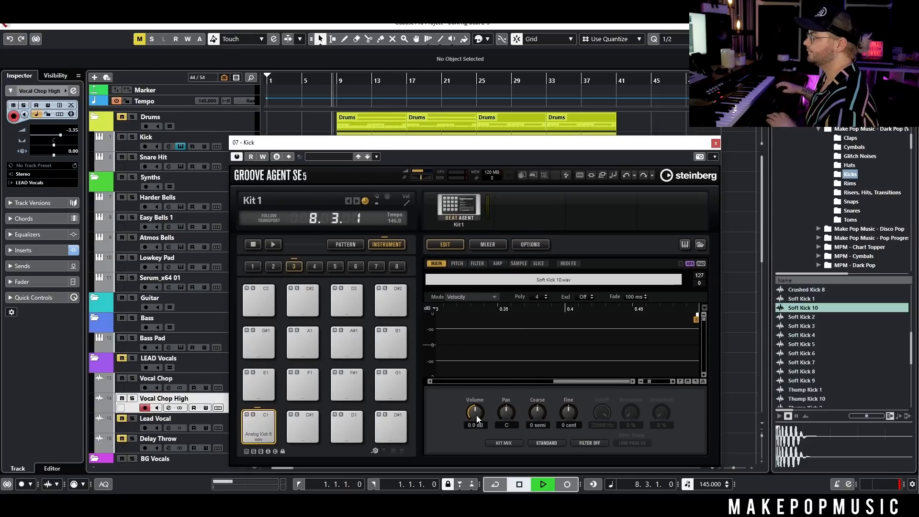
{"action": "left_click_drag", "start_coordinate": [532, 412], "coordinate": [536, 415]}
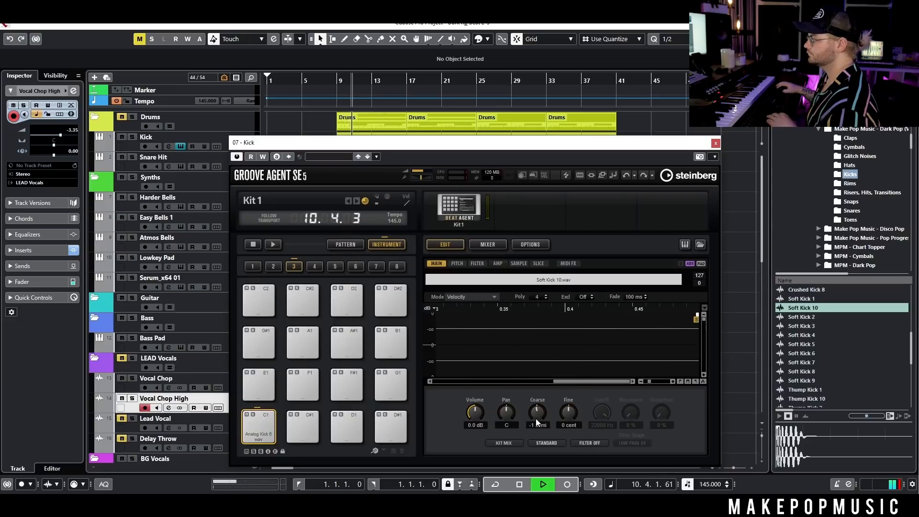
{"action": "left_click_drag", "start_coordinate": [536, 418], "coordinate": [536, 421]}
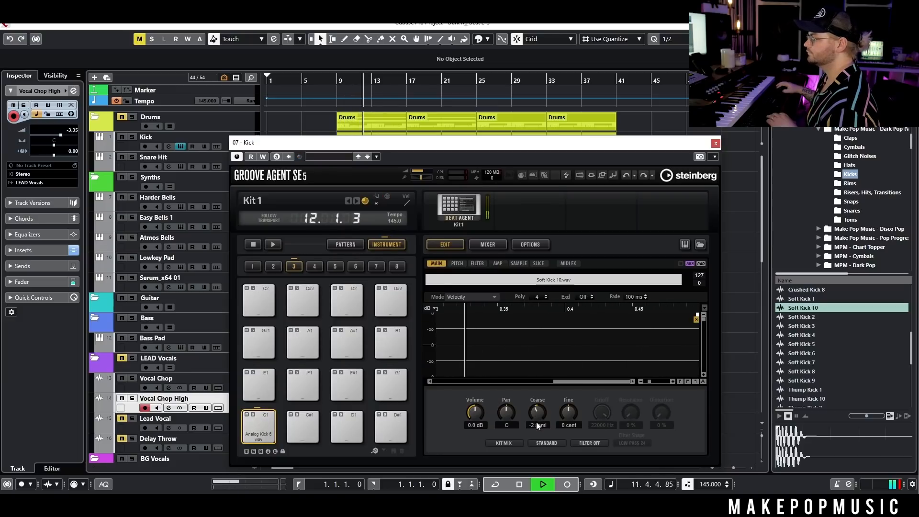
{"action": "left_click_drag", "start_coordinate": [536, 421], "coordinate": [536, 429]}
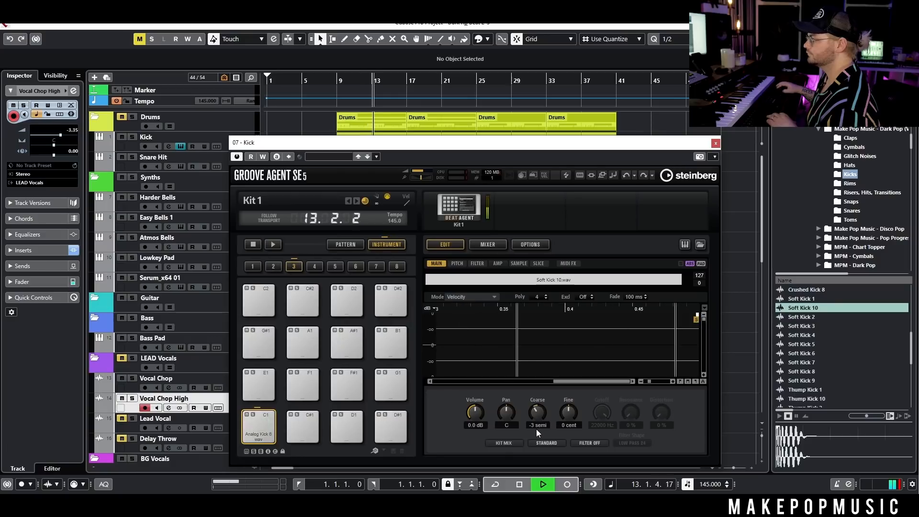
{"action": "left_click_drag", "start_coordinate": [536, 429], "coordinate": [559, 406]}
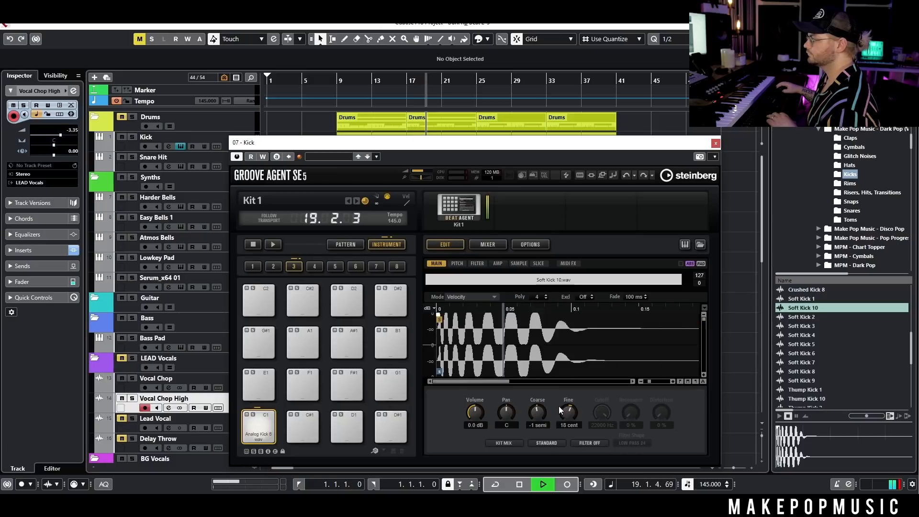
{"action": "key", "text": "space"}
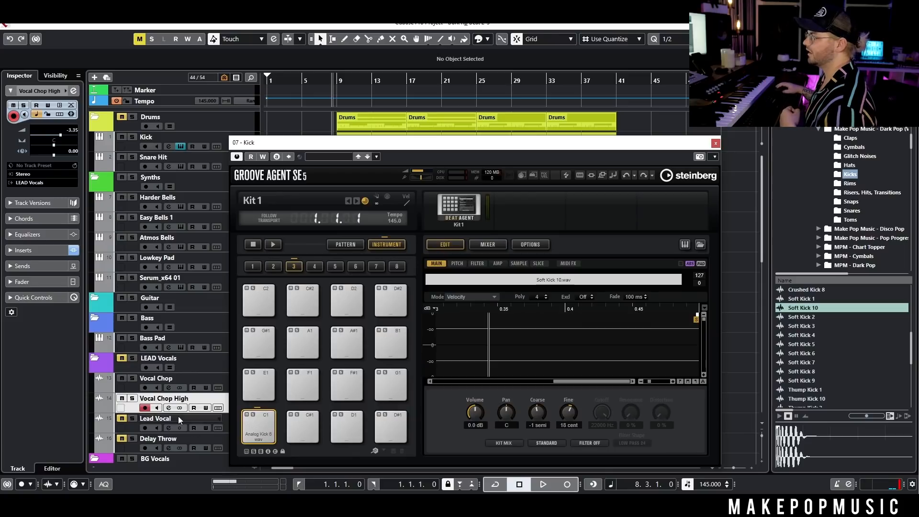
Step: Enable the Kick channel's low EQ band at 57.1 Hz with 0.4 dB gain during playback, then close both Kick windows
{"action": "left_click", "coordinate": [170, 149]}
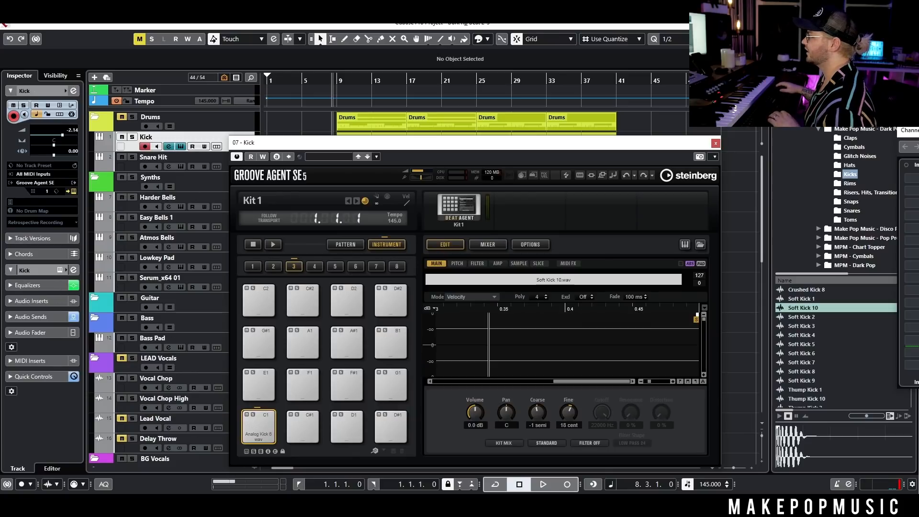
{"action": "left_click_drag", "start_coordinate": [911, 130], "coordinate": [282, 137]}
{"action": "key", "text": "space"}
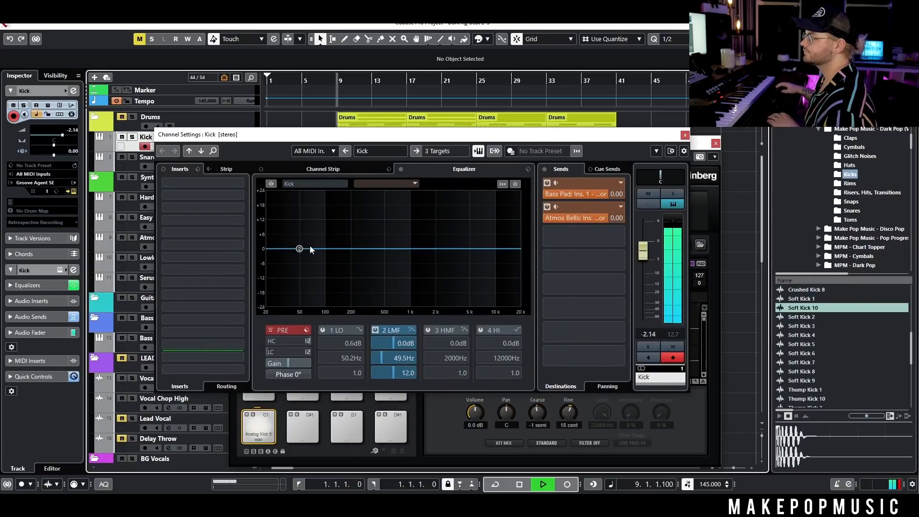
{"action": "mouse_move", "coordinate": [316, 249]}
{"action": "left_mouse_down"}
{"action": "mouse_move", "coordinate": [303, 232]}
{"action": "mouse_move", "coordinate": [305, 248]}
{"action": "left_mouse_up"}
{"action": "key", "text": "space"}
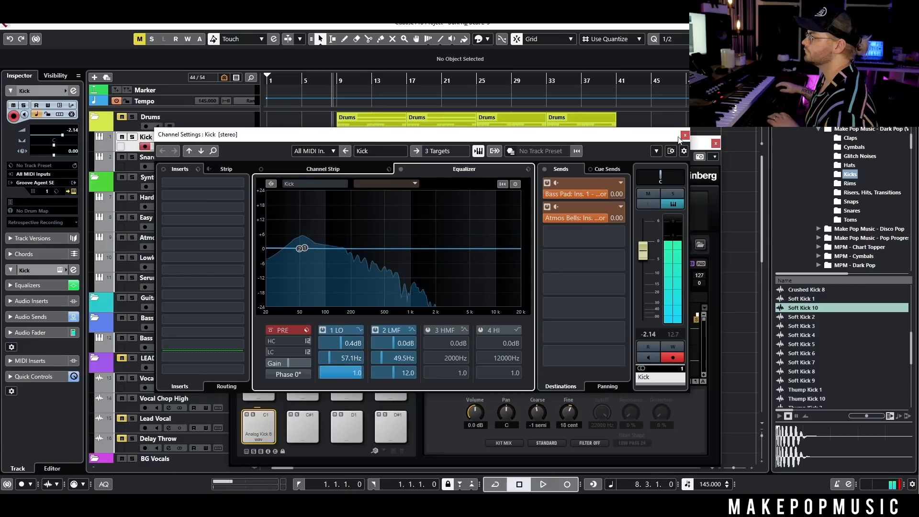
{"action": "left_click", "coordinate": [685, 135]}
{"action": "left_click", "coordinate": [716, 143]}
Step: Check the first note of the first Bass Pad clip in the key editor and return to the arrangement
{"action": "double_click", "coordinate": [367, 341]}
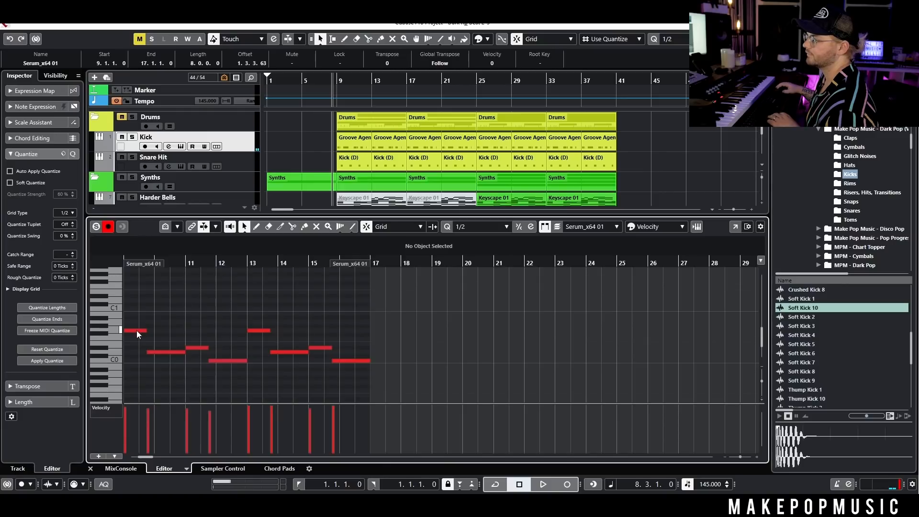
{"action": "left_click", "coordinate": [137, 330]}
{"action": "key", "text": "Return"}
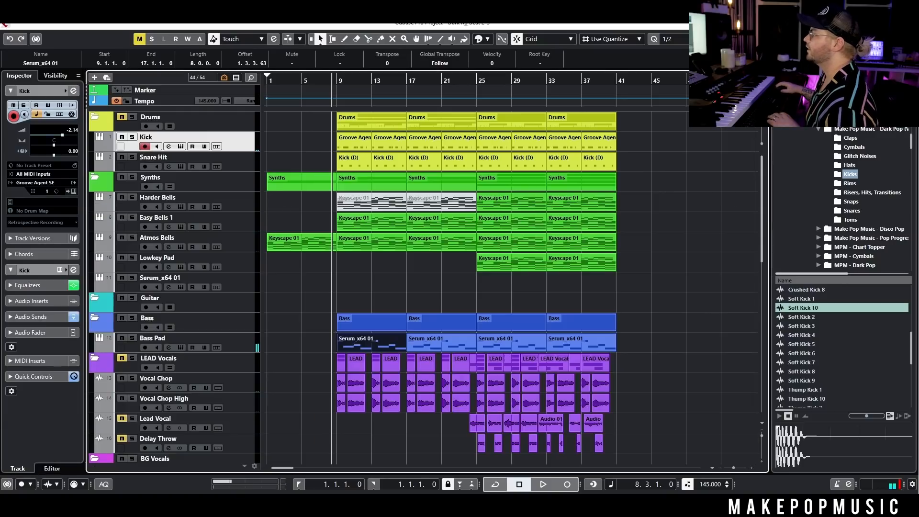
{"action": "left_click", "coordinate": [656, 182]}
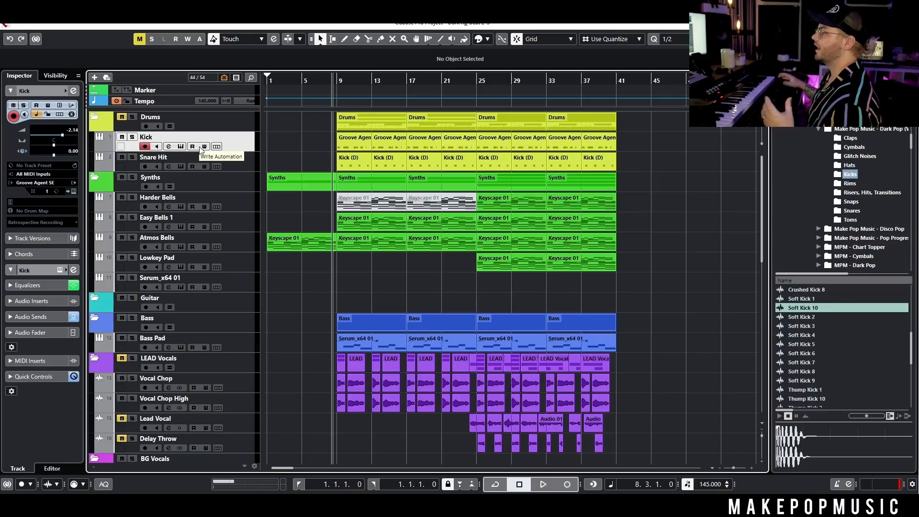
{"action": "left_click", "coordinate": [179, 167]}
{"action": "left_click_drag", "start_coordinate": [910, 89], "coordinate": [502, 123]}
{"action": "left_click", "coordinate": [656, 121]}
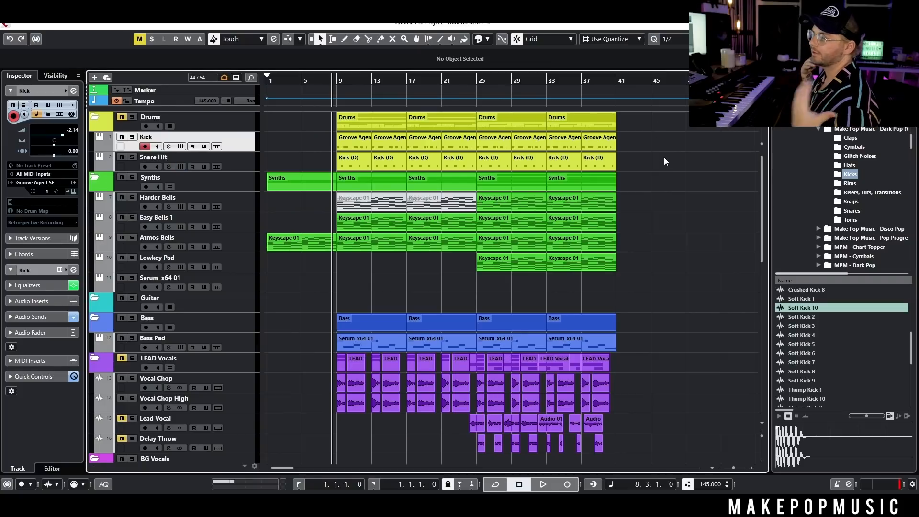
Step: Audition Metal Snare 1 and 10 from the Dark Pop Snares folder and open the Snare Hit track's Groove Agent
{"action": "scroll", "coordinate": [867, 187], "scroll_direction": "down", "scroll_amount": 1}
{"action": "scroll", "coordinate": [867, 187], "scroll_direction": "up", "scroll_amount": 3}
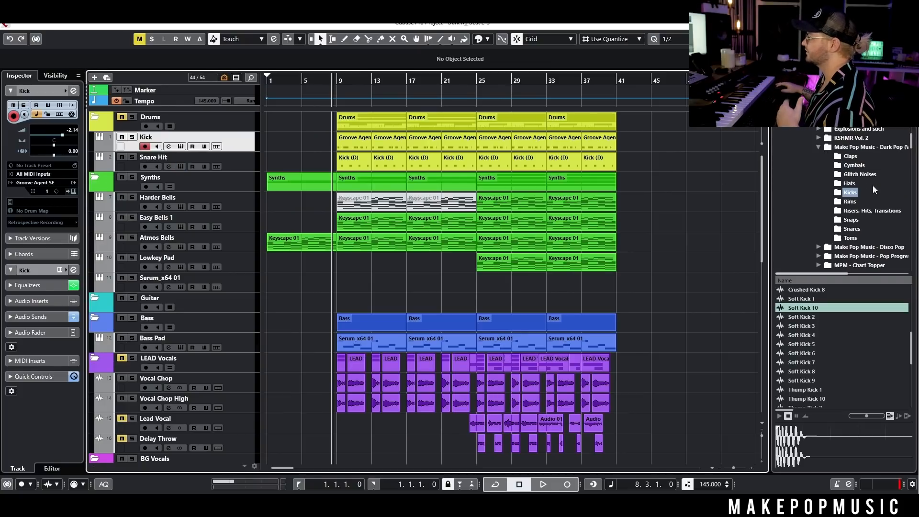
{"action": "left_click", "coordinate": [851, 229]}
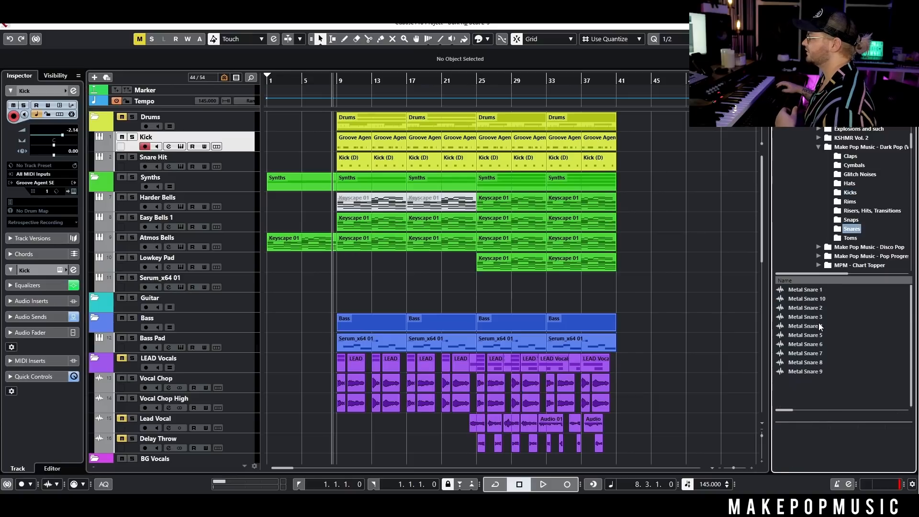
{"action": "left_click", "coordinate": [808, 289]}
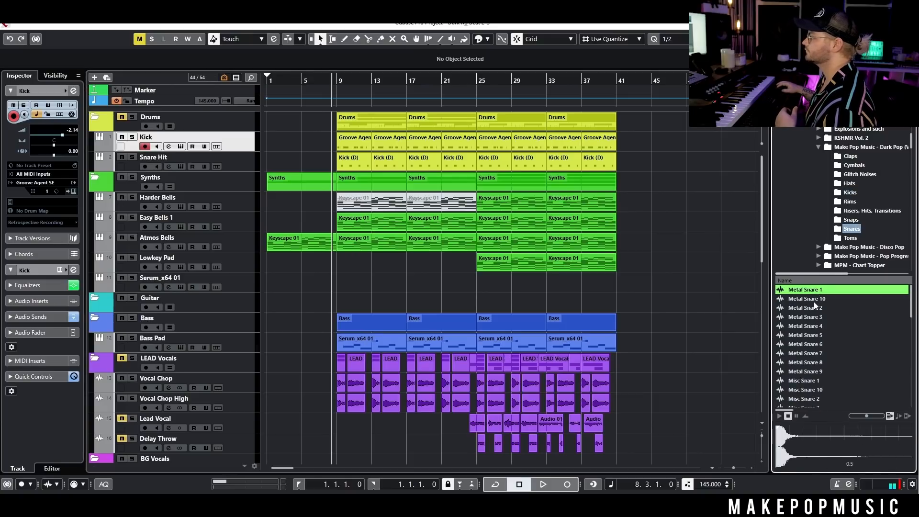
{"action": "key", "text": "Down"}
{"action": "left_click", "coordinate": [180, 165]}
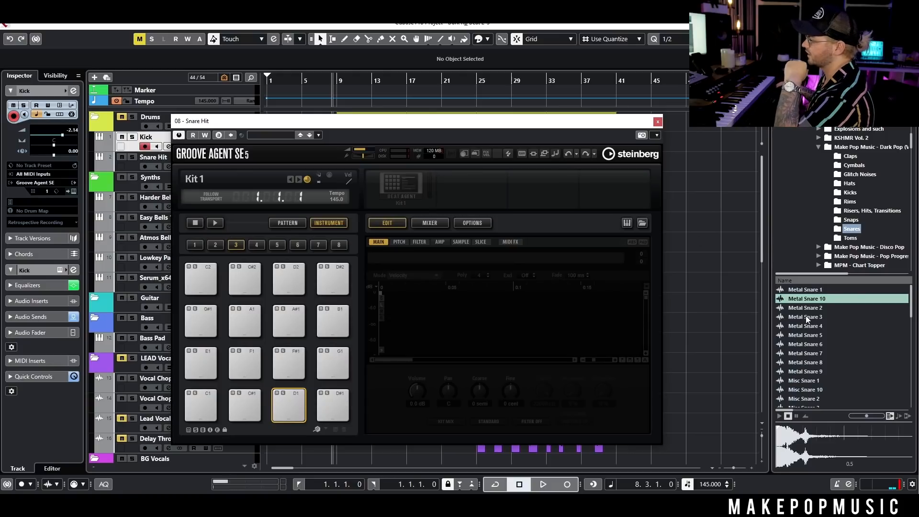
Step: Audition the samples Misc Snare 1 through 10 and go back to Misc Snare 8
{"action": "scroll", "coordinate": [809, 335], "scroll_direction": "down", "scroll_amount": 1}
{"action": "left_click", "coordinate": [814, 353]}
{"action": "left_click", "coordinate": [815, 362]}
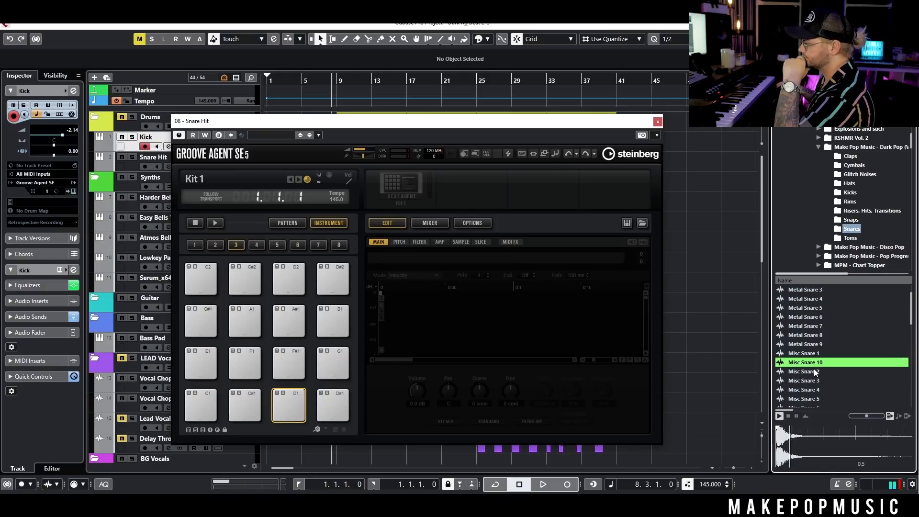
{"action": "left_click", "coordinate": [815, 371]}
{"action": "left_click", "coordinate": [815, 381]}
{"action": "left_click", "coordinate": [816, 390]}
{"action": "left_click", "coordinate": [818, 399]}
{"action": "scroll", "coordinate": [820, 397], "scroll_direction": "down", "scroll_amount": 2}
{"action": "left_click", "coordinate": [821, 354]}
{"action": "left_click", "coordinate": [821, 363]}
{"action": "left_click", "coordinate": [821, 372]}
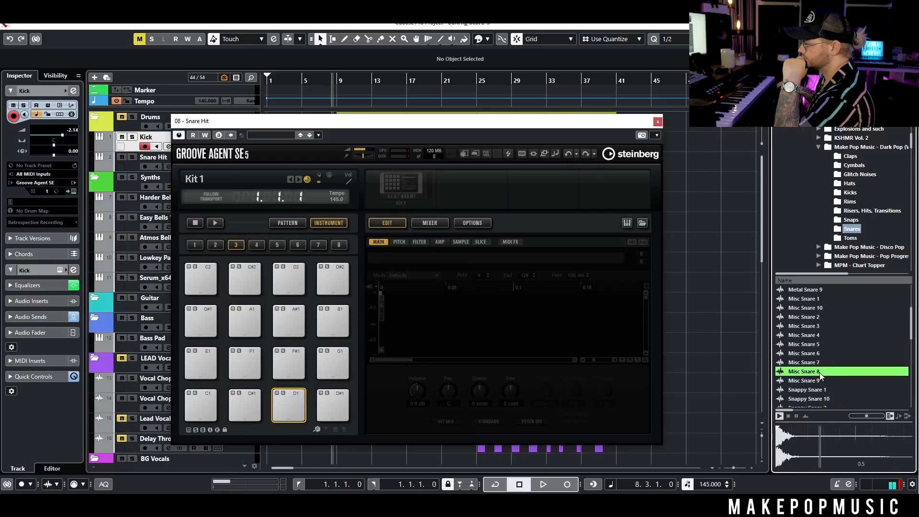
{"action": "left_click", "coordinate": [823, 381]}
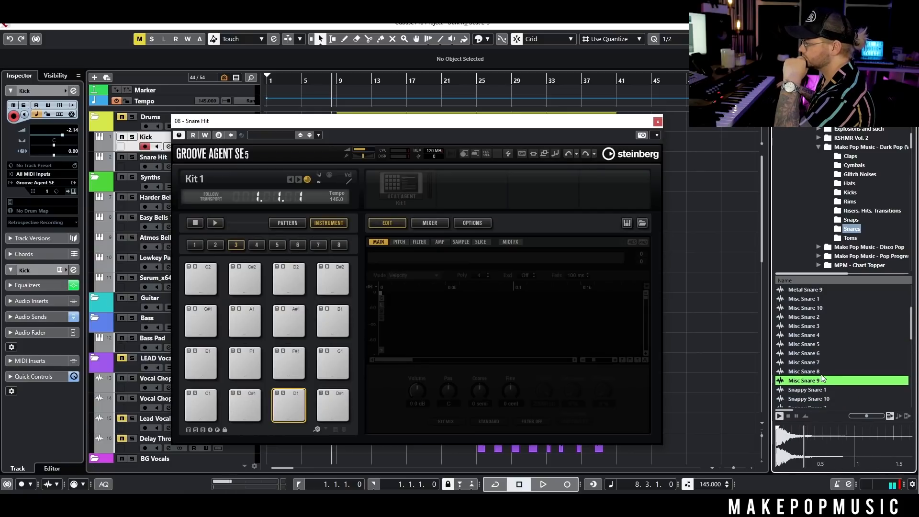
{"action": "left_click", "coordinate": [824, 371]}
{"action": "scroll", "coordinate": [824, 371], "scroll_direction": "down", "scroll_amount": 1}
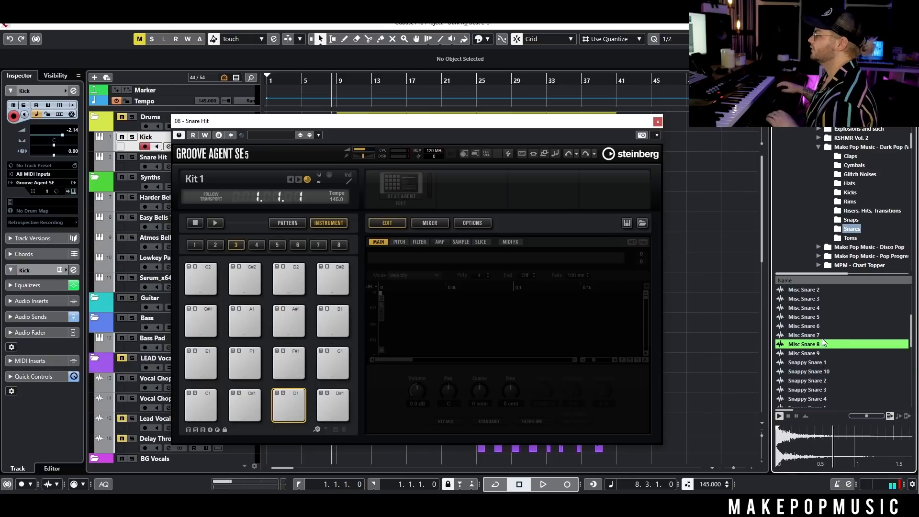
Step: Load Misc Snare 8 onto the D1 pad and lower its coarse tuning to -4 semitones while the arrangement plays
{"action": "left_click_drag", "start_coordinate": [828, 345], "coordinate": [288, 407]}
{"action": "left_click_drag", "start_coordinate": [290, 122], "coordinate": [346, 186]}
{"action": "key", "text": "space"}
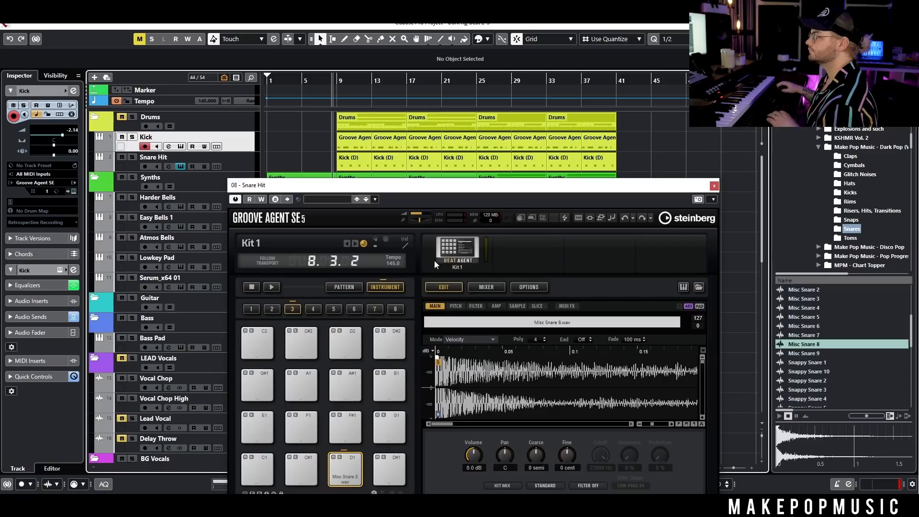
{"action": "left_click_drag", "start_coordinate": [535, 454], "coordinate": [537, 462]}
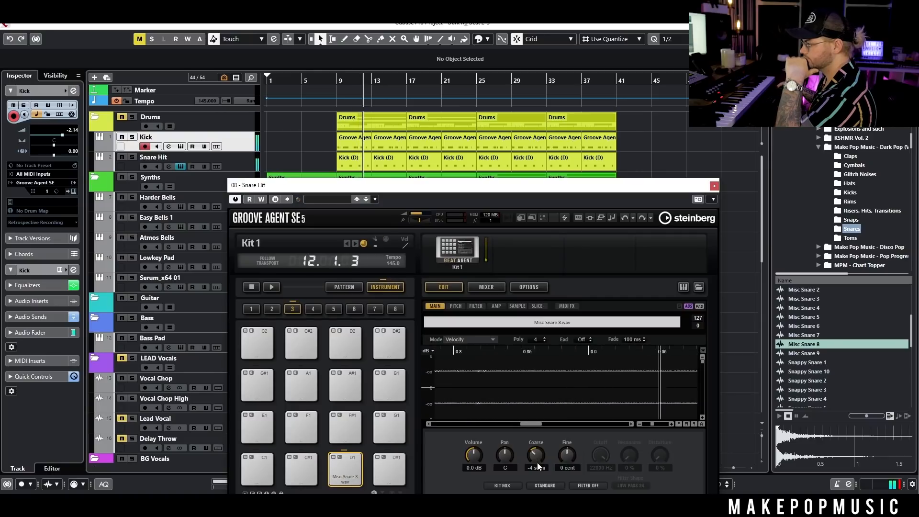
Step: Shorten Misc Snare 8 by moving its sample end to just past 0.5 seconds, and set its coarse tuning to 1 semitone
{"action": "left_click_drag", "start_coordinate": [652, 424], "coordinate": [642, 424]}
{"action": "mouse_move", "coordinate": [688, 364]}
{"action": "left_mouse_down"}
{"action": "mouse_move", "coordinate": [512, 364]}
{"action": "mouse_move", "coordinate": [523, 365]}
{"action": "left_mouse_up"}
{"action": "left_click", "coordinate": [244, 166]}
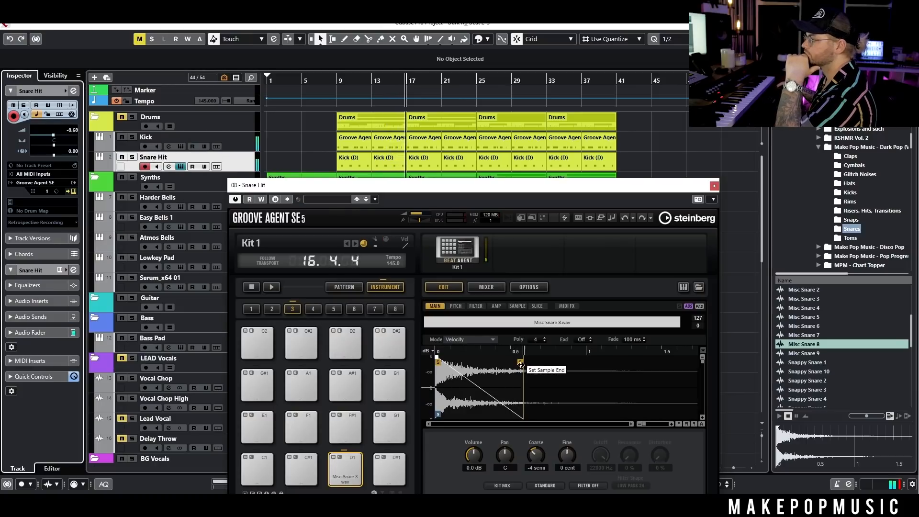
{"action": "mouse_move", "coordinate": [536, 455]}
{"action": "left_mouse_down"}
{"action": "mouse_move", "coordinate": [550, 429]}
{"action": "mouse_move", "coordinate": [533, 470]}
{"action": "mouse_move", "coordinate": [541, 455]}
{"action": "left_mouse_up"}
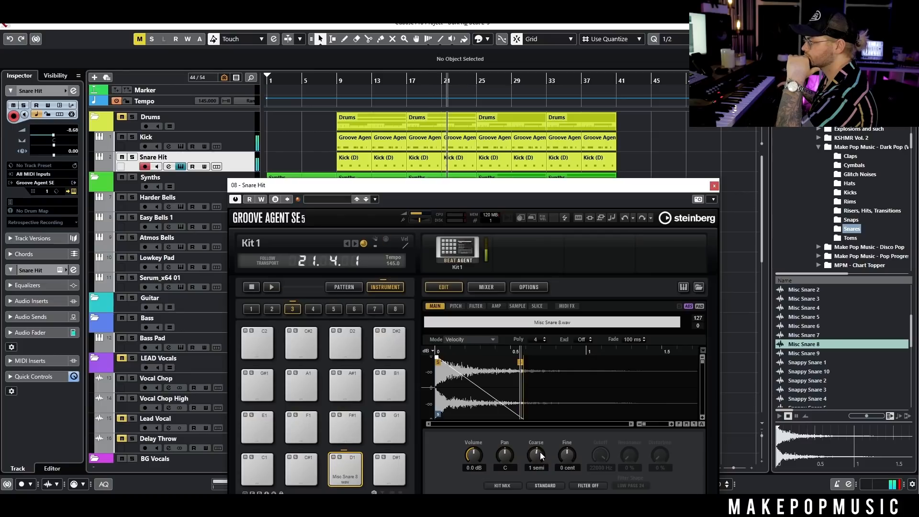
{"action": "key", "text": "space"}
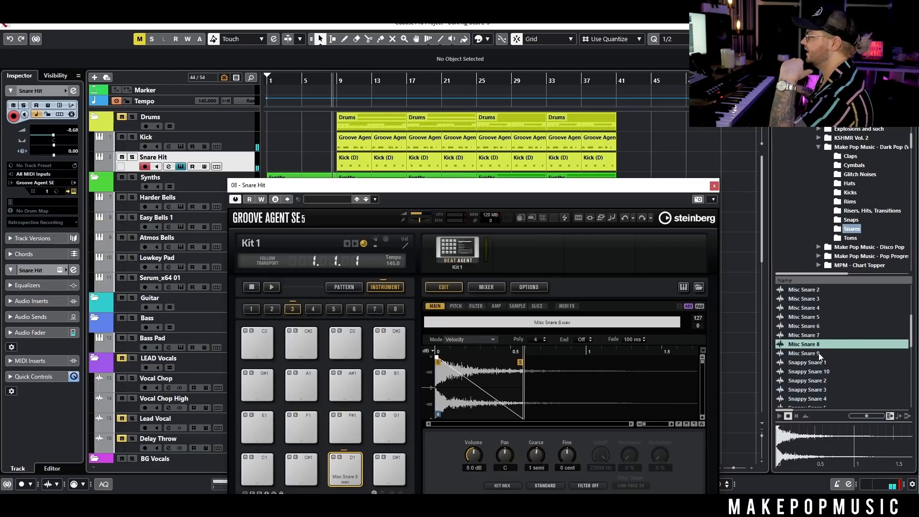
Step: Audition Misc Snare 9 and 4, load Misc Snare 5 onto the D1 pad and hear it in the arrangement
{"action": "left_click", "coordinate": [818, 354]}
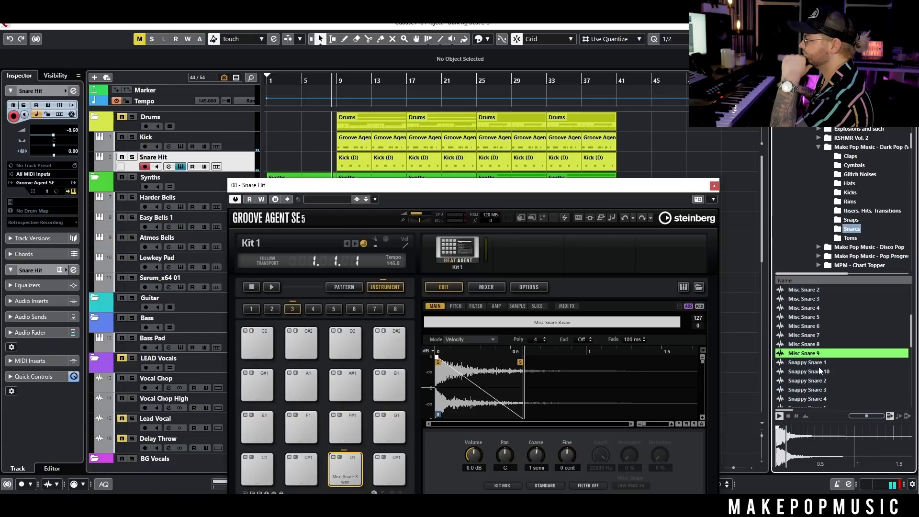
{"action": "left_click", "coordinate": [825, 309]}
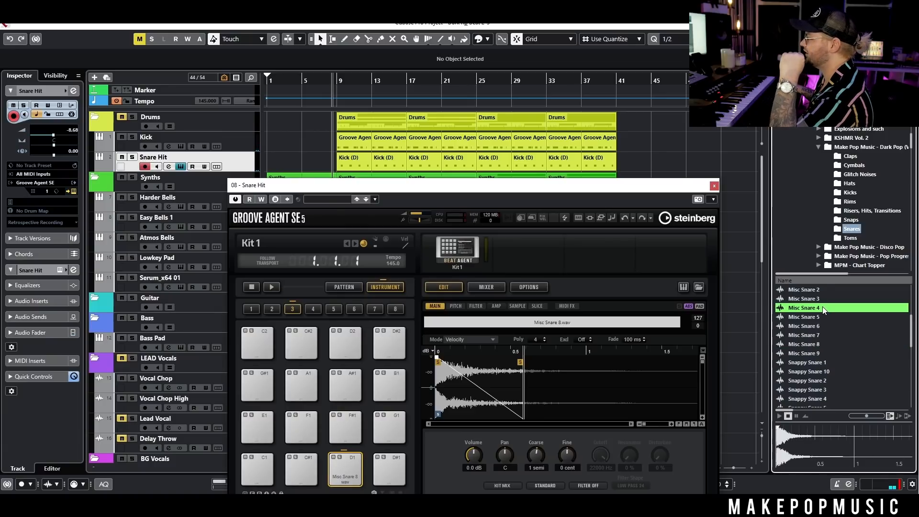
{"action": "left_click", "coordinate": [821, 318]}
{"action": "left_click_drag", "start_coordinate": [819, 319], "coordinate": [343, 471]}
{"action": "key", "text": "space"}
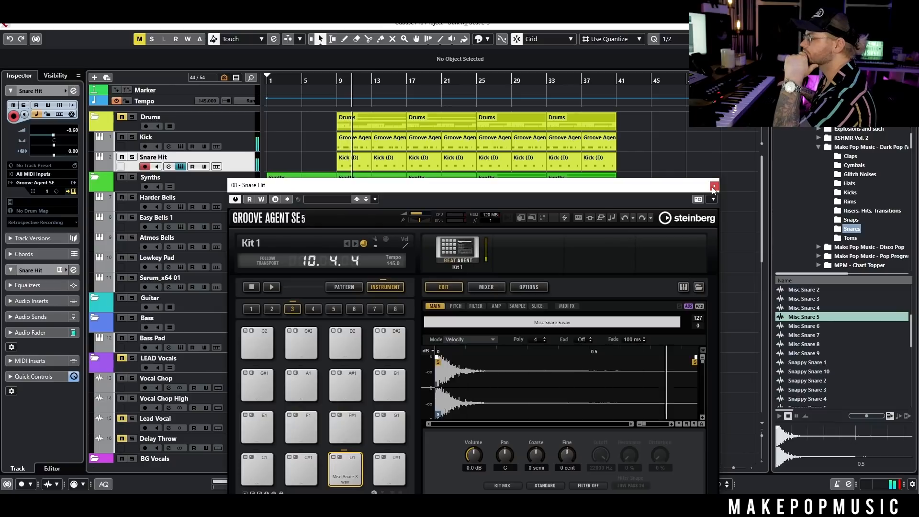
Step: Audition more samples from the Snares folder, including Misc Snare 2 through 5 and Metal Snare 10
{"action": "scroll", "coordinate": [821, 361], "scroll_direction": "down", "scroll_amount": 3}
{"action": "scroll", "coordinate": [822, 361], "scroll_direction": "up", "scroll_amount": 8}
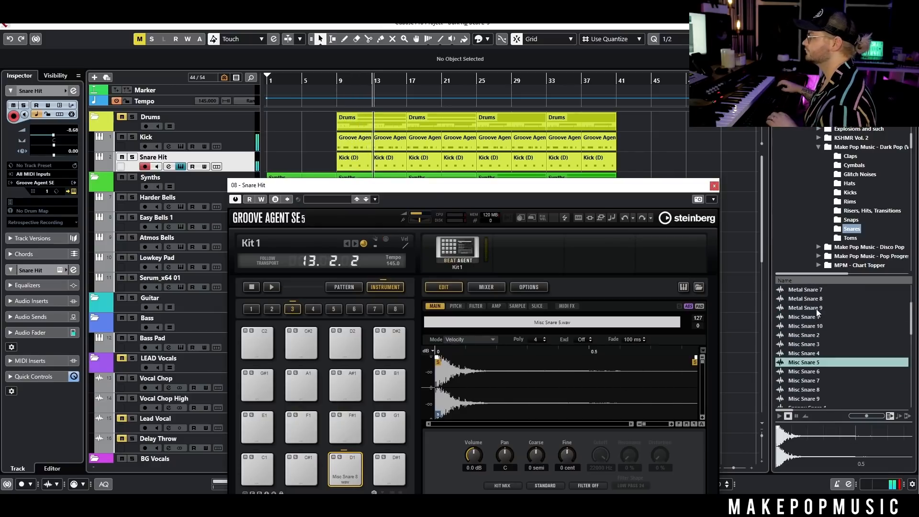
{"action": "left_click", "coordinate": [806, 381]}
{"action": "left_click", "coordinate": [807, 388]}
{"action": "left_click", "coordinate": [808, 397]}
{"action": "scroll", "coordinate": [810, 330], "scroll_direction": "down", "scroll_amount": 4}
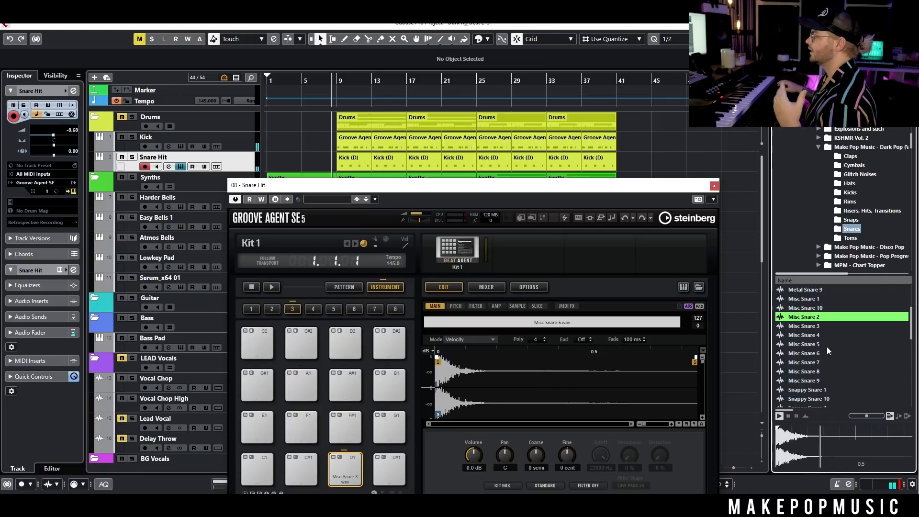
{"action": "left_click", "coordinate": [810, 327]}
{"action": "left_click", "coordinate": [814, 335]}
{"action": "left_click", "coordinate": [817, 344]}
{"action": "scroll", "coordinate": [820, 330], "scroll_direction": "up", "scroll_amount": 3}
{"action": "left_click", "coordinate": [828, 310]}
{"action": "left_click", "coordinate": [833, 301]}
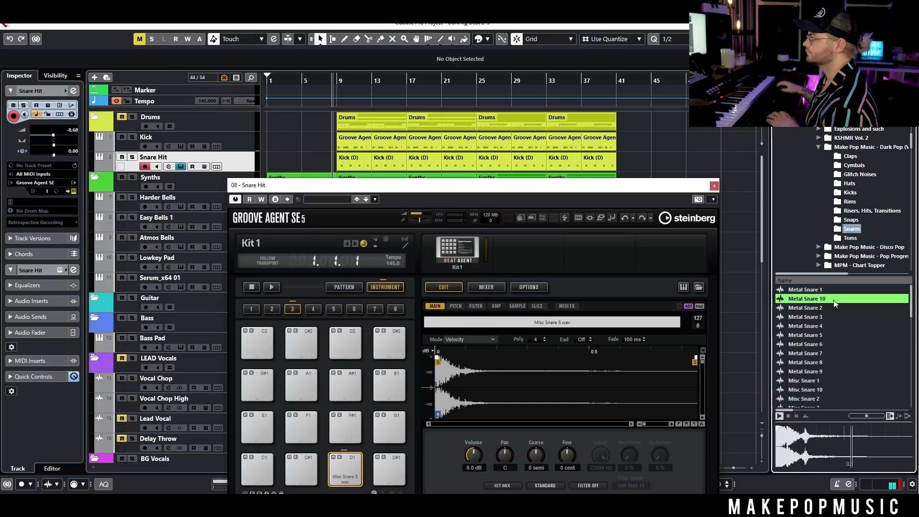
Step: Load Metal Snare 1 onto the D1 pad and lower the Snare Hit track's volume to -10.7 dB during playback
{"action": "left_click", "coordinate": [804, 290]}
{"action": "left_click_drag", "start_coordinate": [803, 290], "coordinate": [344, 483]}
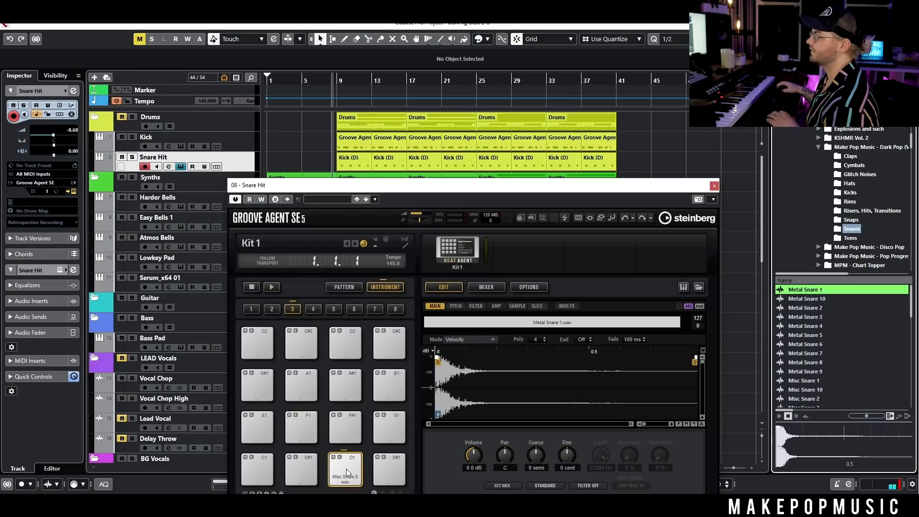
{"action": "key", "text": "space"}
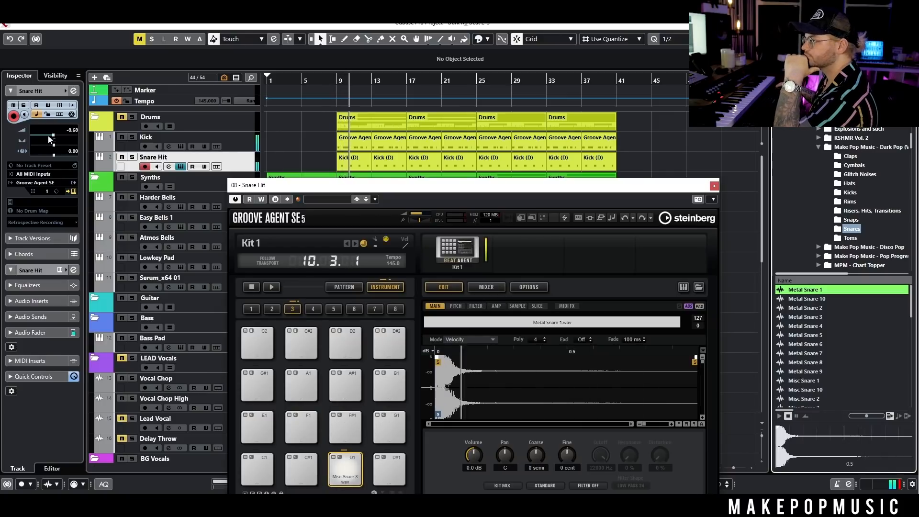
{"action": "left_click_drag", "start_coordinate": [53, 136], "coordinate": [51, 136]}
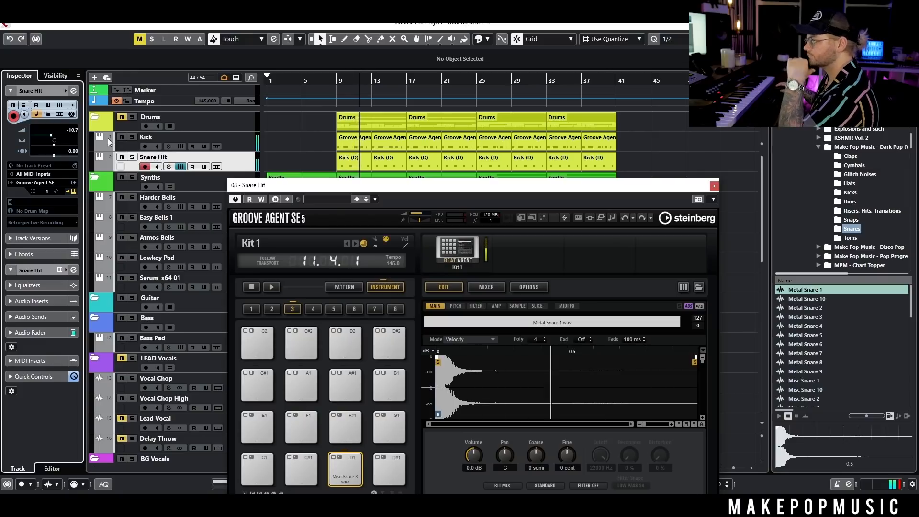
{"action": "key", "text": "space"}
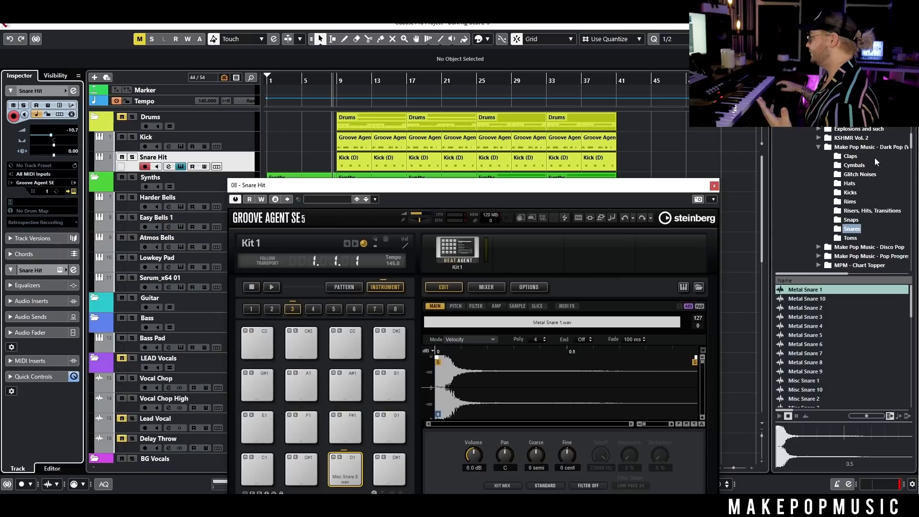
Step: Audition Tonal Snare 10 and 3, and load Tonal Snare 2 onto the D1 pad
{"action": "scroll", "coordinate": [840, 357], "scroll_direction": "down", "scroll_amount": 3}
{"action": "scroll", "coordinate": [839, 357], "scroll_direction": "down", "scroll_amount": 3}
{"action": "scroll", "coordinate": [811, 316], "scroll_direction": "up", "scroll_amount": 3}
{"action": "left_click", "coordinate": [813, 325]}
{"action": "scroll", "coordinate": [819, 349], "scroll_direction": "down", "scroll_amount": 6}
{"action": "left_click", "coordinate": [819, 351]}
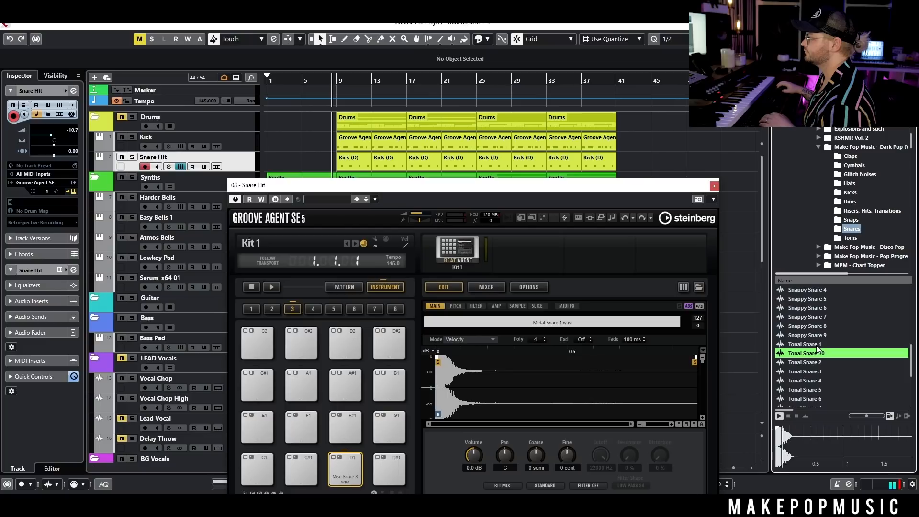
{"action": "left_click", "coordinate": [821, 371]}
{"action": "left_click", "coordinate": [820, 364]}
{"action": "left_click_drag", "start_coordinate": [822, 364], "coordinate": [341, 467]}
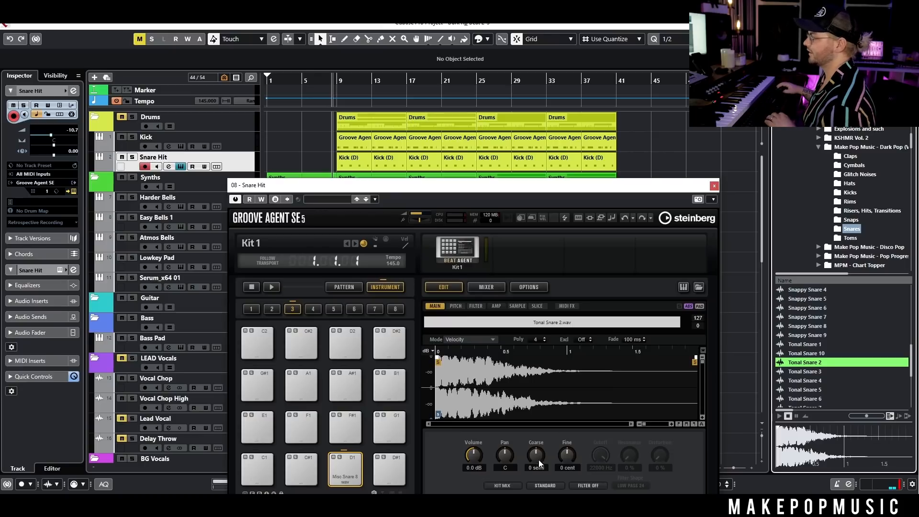
Step: Try Tonal Snare 2 at -1 semitone coarse tuning in the arrangement and set the Snare Hit track's volume to -12.0 dB
{"action": "key", "text": "space"}
{"action": "left_click_drag", "start_coordinate": [540, 457], "coordinate": [537, 461]}
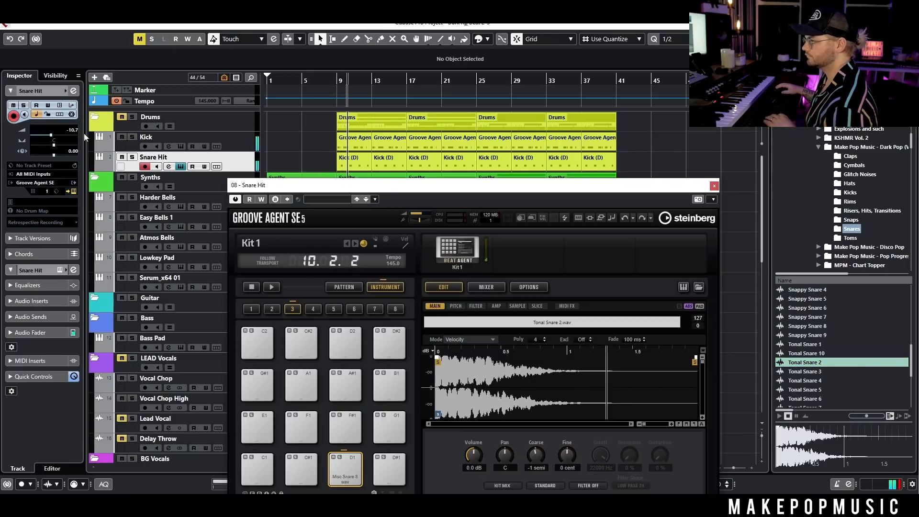
{"action": "left_click_drag", "start_coordinate": [48, 138], "coordinate": [45, 139]}
{"action": "key", "text": "space"}
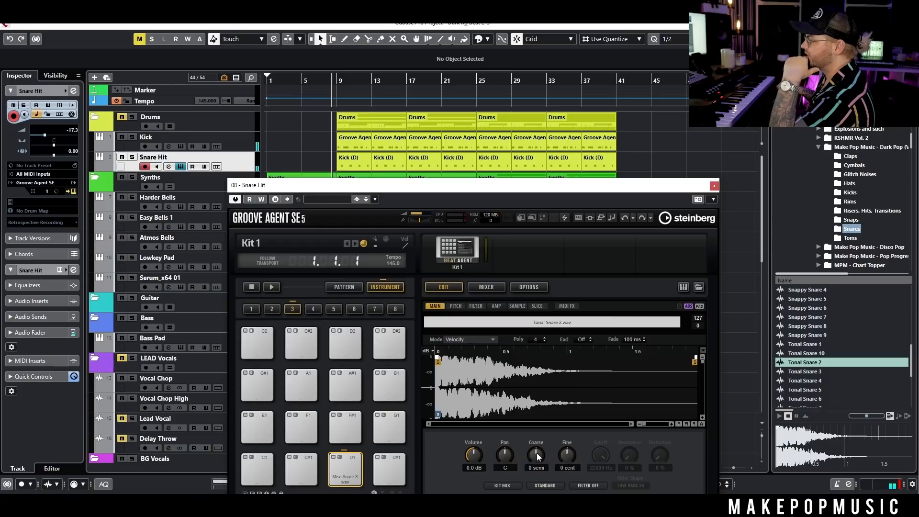
{"action": "left_click_drag", "start_coordinate": [49, 138], "coordinate": [50, 139]}
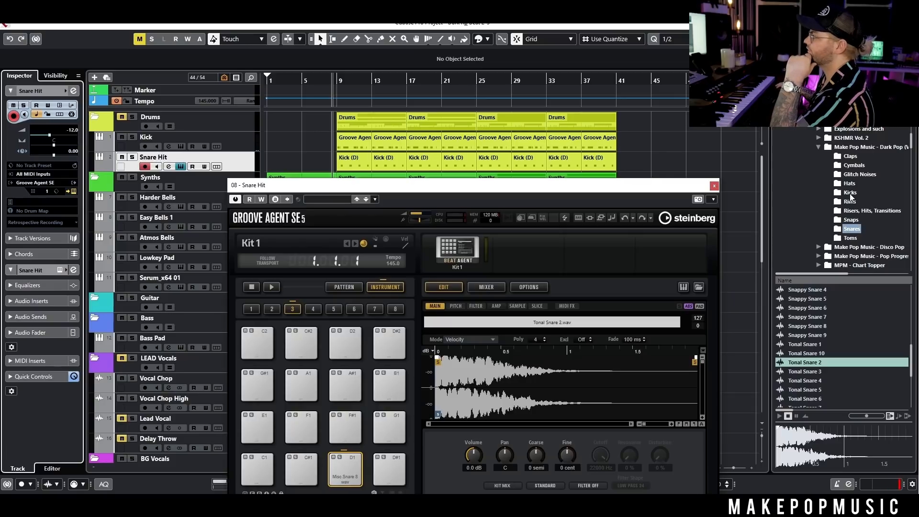
Step: Audition samples in the Dark Pop Snaps folder, load Snap 2 onto the D1 pad and play the arrangement
{"action": "left_click", "coordinate": [851, 219]}
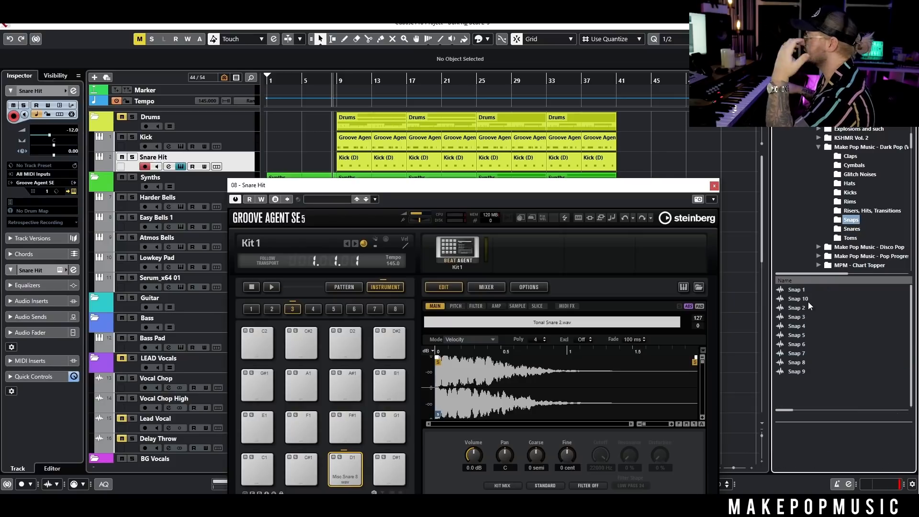
{"action": "left_click", "coordinate": [802, 311]}
{"action": "left_click", "coordinate": [803, 317]}
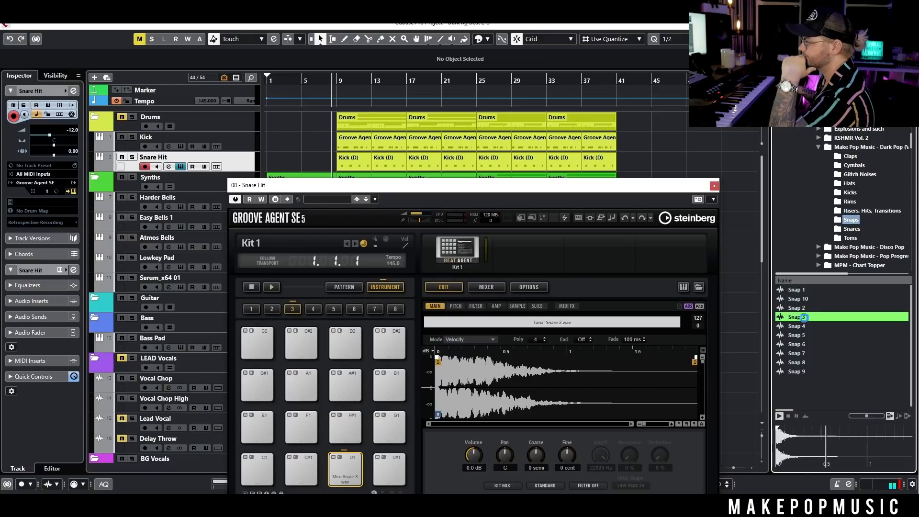
{"action": "left_click_drag", "start_coordinate": [802, 307], "coordinate": [345, 473]}
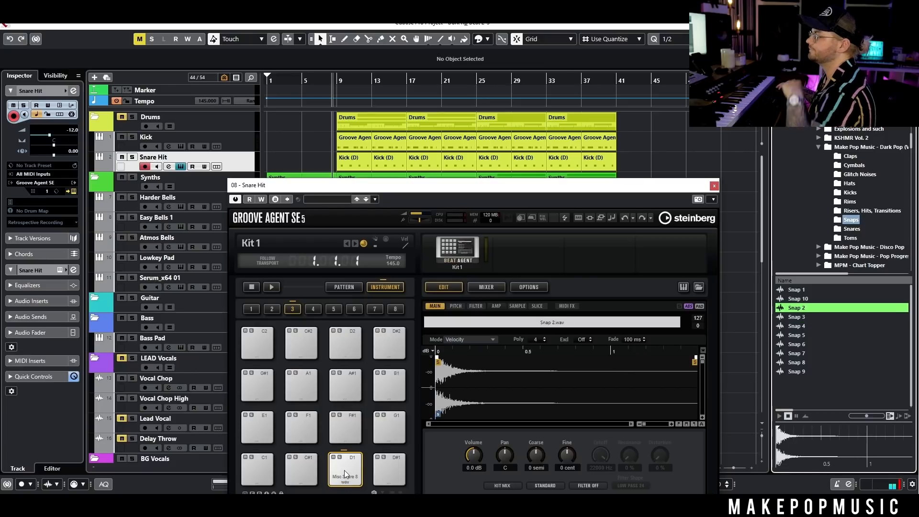
{"action": "key", "text": "space"}
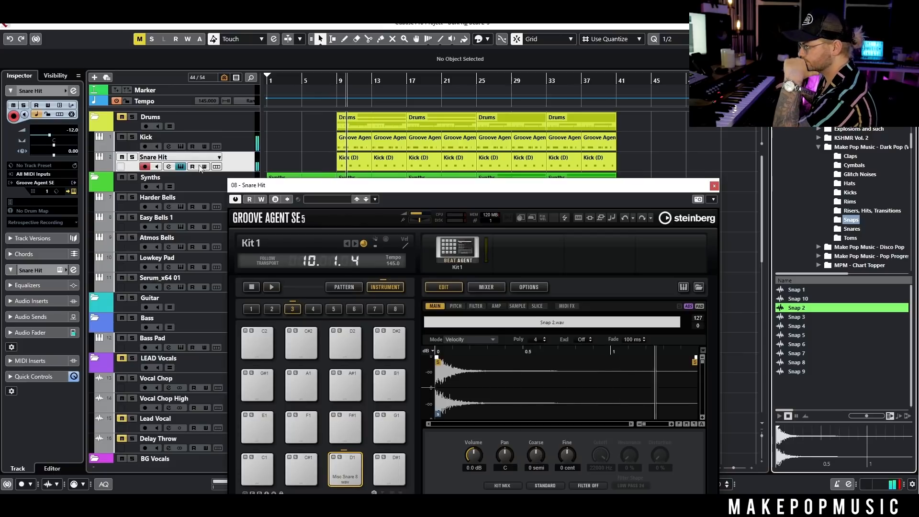
Step: Swap the D1 pad's sample to Snap 3 and Snap 1 in turn to compare them during playback
{"action": "left_click", "coordinate": [809, 326]}
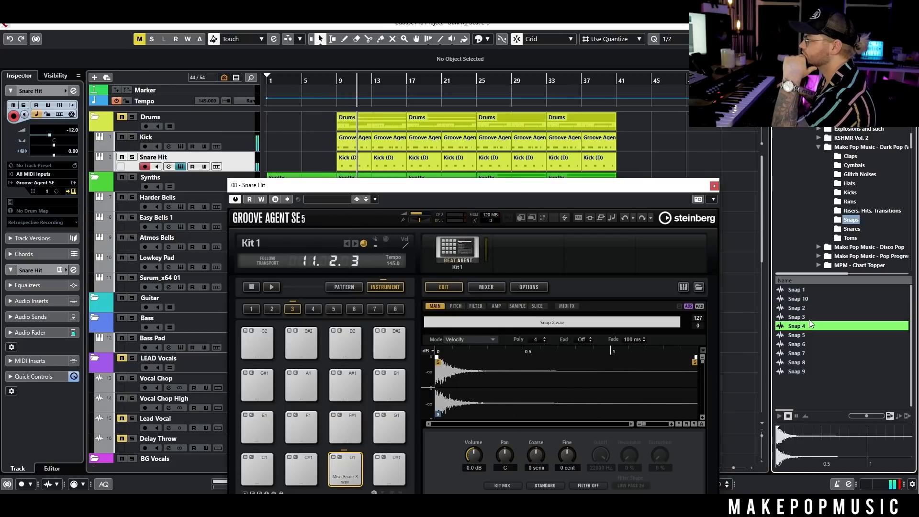
{"action": "left_click_drag", "start_coordinate": [796, 317], "coordinate": [348, 473]}
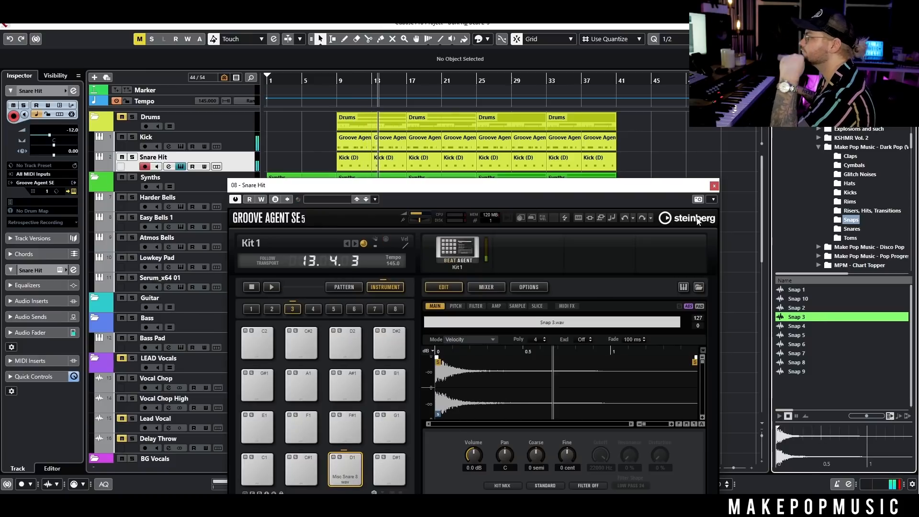
{"action": "left_click", "coordinate": [799, 290]}
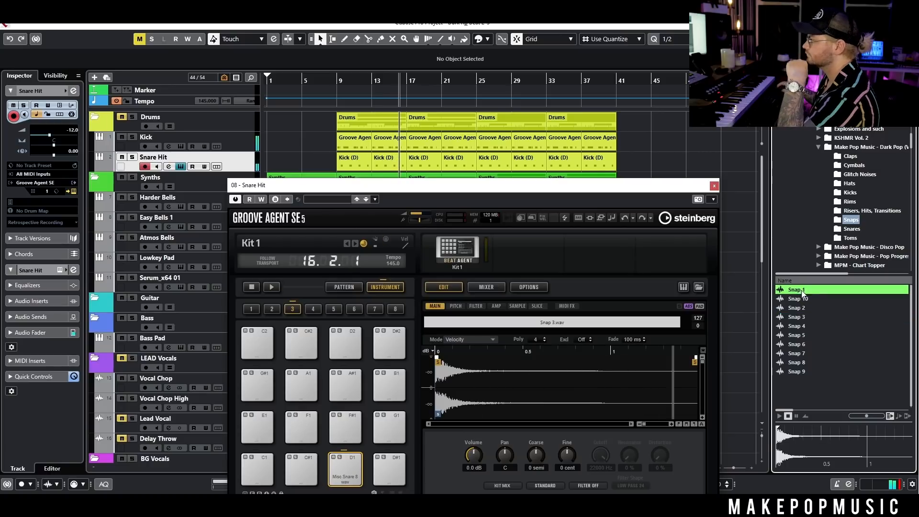
{"action": "left_click_drag", "start_coordinate": [805, 291], "coordinate": [349, 465]}
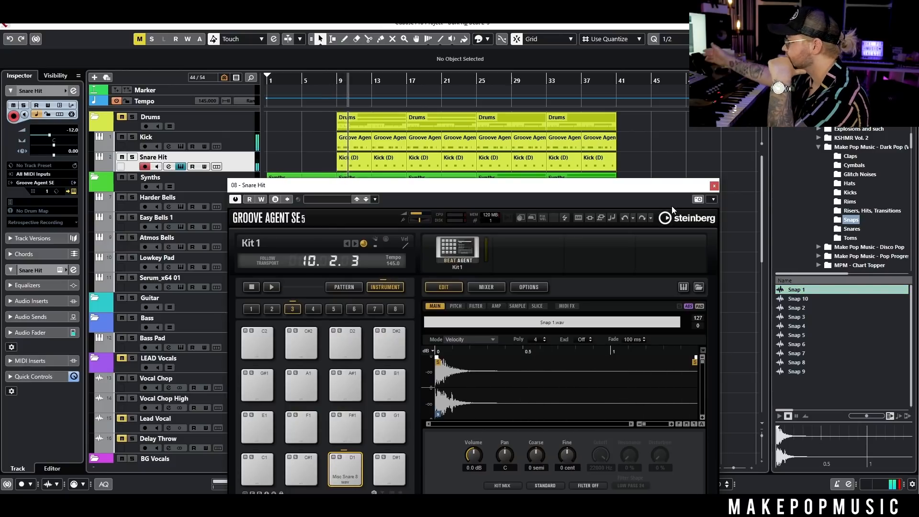
{"action": "key", "text": "space"}
Step: Audition Snap 6 through 9 and listen again to Snap 2 and Snap 3
{"action": "left_click", "coordinate": [803, 344]}
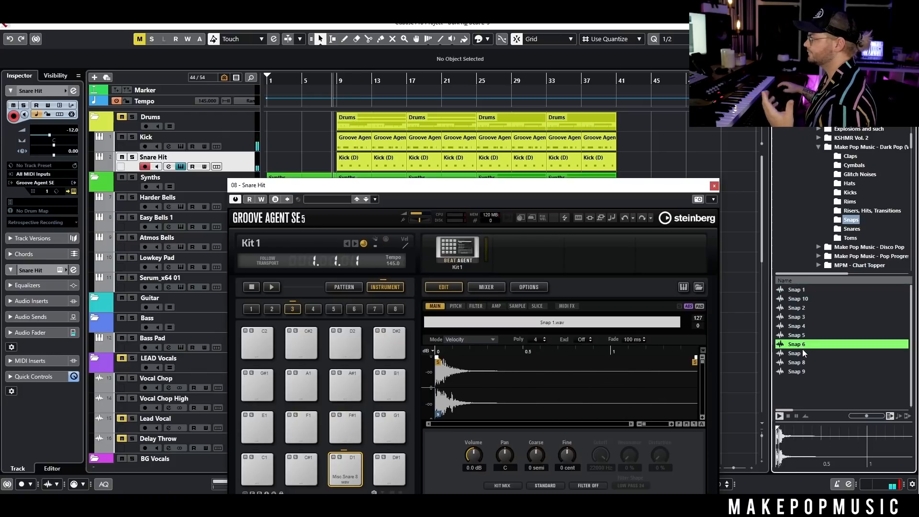
{"action": "left_click", "coordinate": [804, 353]}
{"action": "left_click", "coordinate": [805, 361]}
{"action": "left_click", "coordinate": [804, 371]}
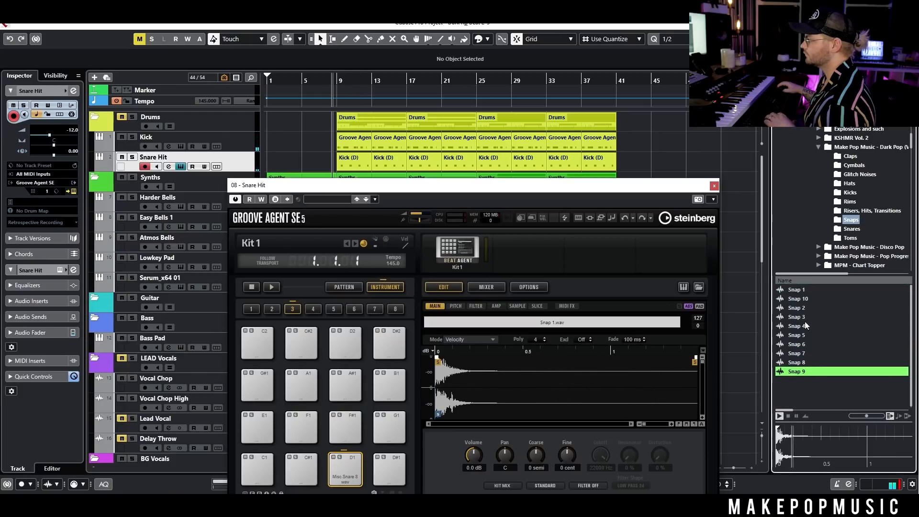
{"action": "left_click", "coordinate": [807, 308]}
{"action": "left_click", "coordinate": [807, 318]}
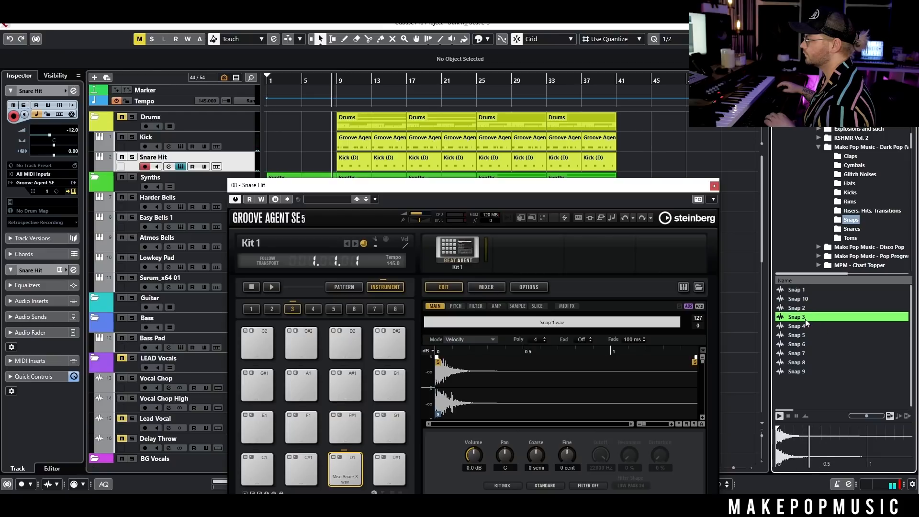
Step: Load Snap 4 onto the D1 pad, hear it in the arrangement and close the Groove Agent window
{"action": "left_click", "coordinate": [812, 327]}
{"action": "left_click_drag", "start_coordinate": [609, 380], "coordinate": [346, 463]}
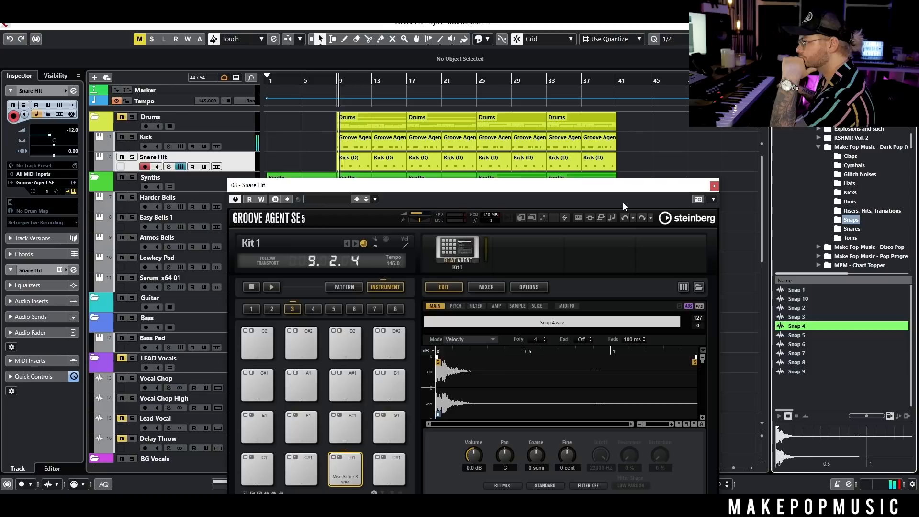
{"action": "left_click", "coordinate": [714, 185]}
{"action": "key", "text": "space"}
Step: Insert ValhallaVintageVerb in the first insert slot of the Snare Hit channel
{"action": "left_click", "coordinate": [168, 165]}
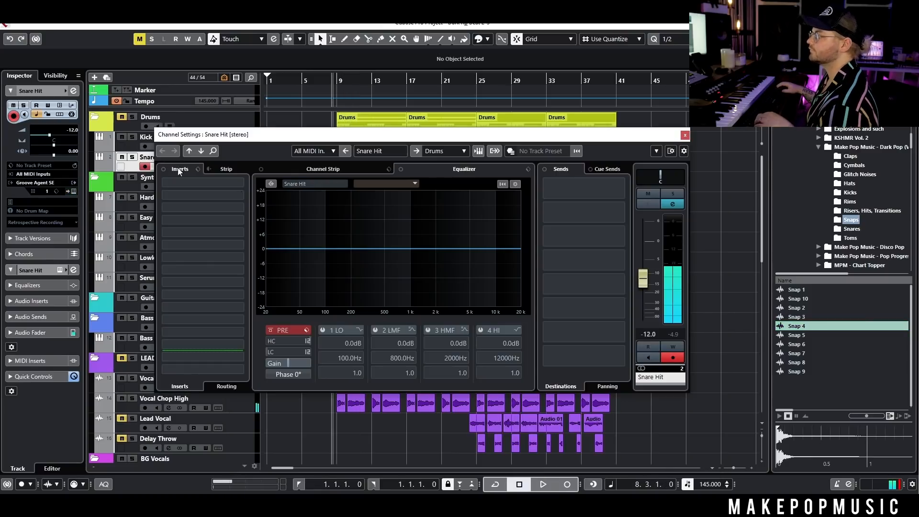
{"action": "left_click", "coordinate": [202, 181]}
{"action": "type", "text": "valhal"}
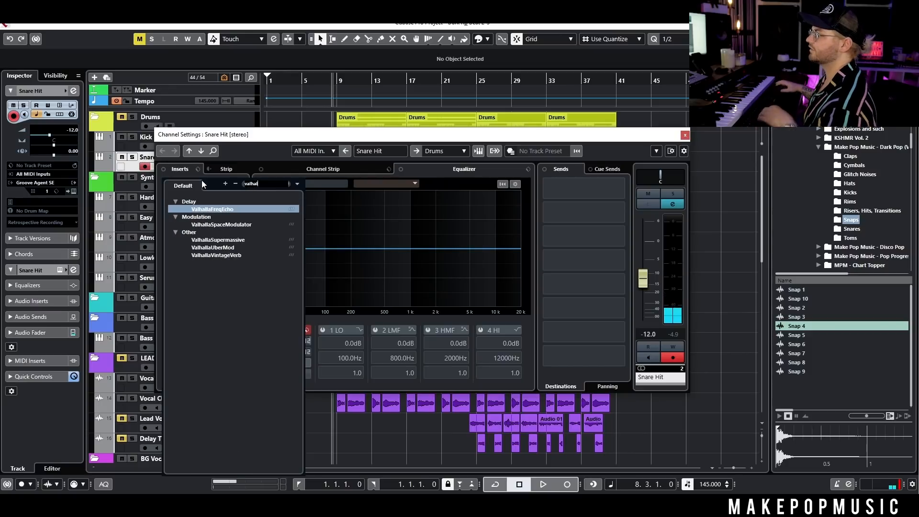
{"action": "left_click", "coordinate": [217, 255]}
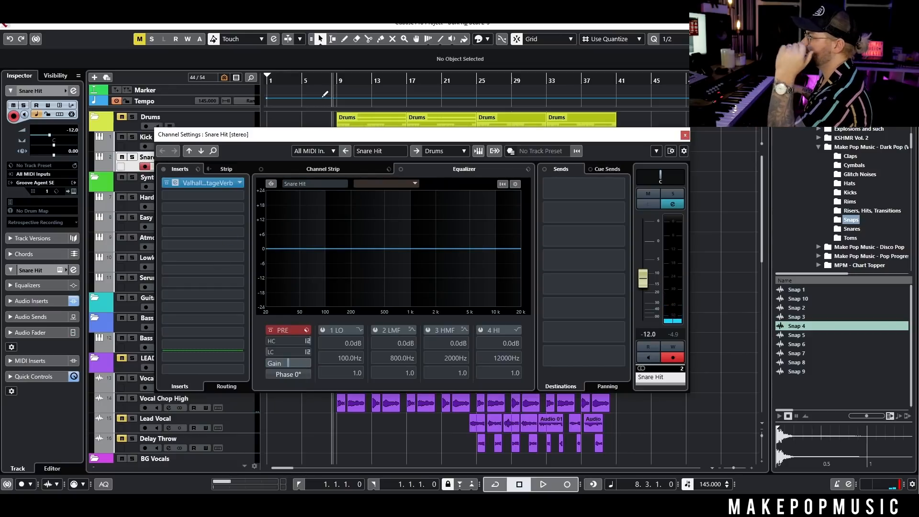
{"action": "left_click_drag", "start_coordinate": [736, 130], "coordinate": [318, 152]}
Step: Set the reverb's mix to 18.4% and decay to 3.00 s, and lower the Snare Hit channel fader to -14.2 dB
{"action": "left_click_drag", "start_coordinate": [307, 250], "coordinate": [307, 311]}
{"action": "mouse_move", "coordinate": [373, 253]}
{"action": "left_mouse_down"}
{"action": "mouse_move", "coordinate": [374, 274]}
{"action": "mouse_move", "coordinate": [378, 252]}
{"action": "left_mouse_up"}
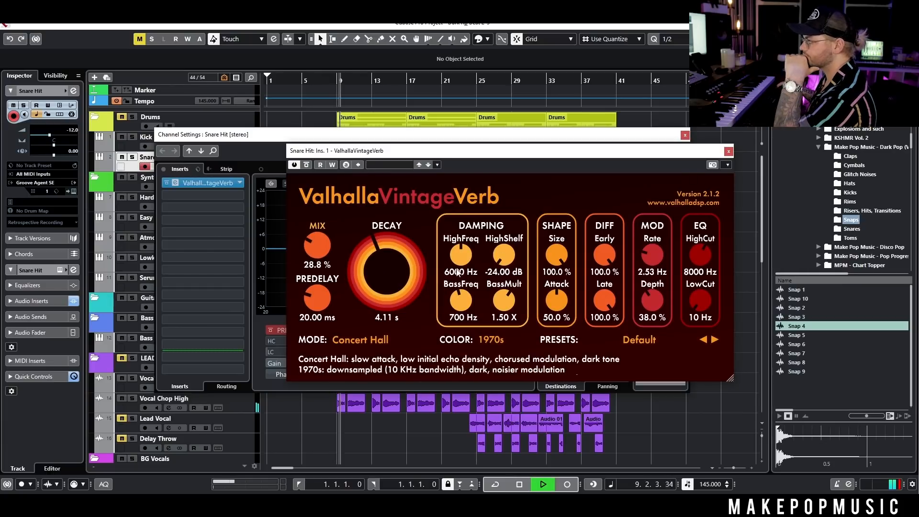
{"action": "left_click_drag", "start_coordinate": [369, 271], "coordinate": [405, 272]}
{"action": "left_click_drag", "start_coordinate": [314, 247], "coordinate": [314, 258]}
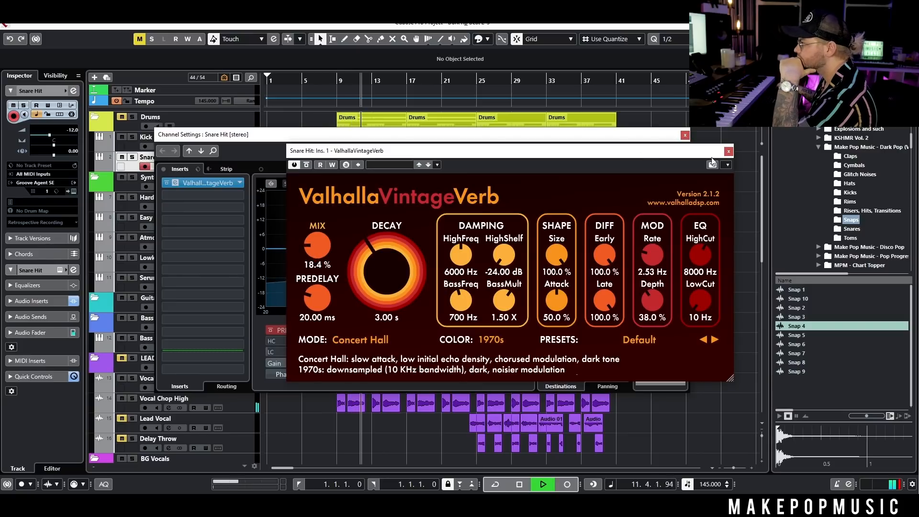
{"action": "left_click", "coordinate": [729, 151]}
{"action": "left_click_drag", "start_coordinate": [642, 284], "coordinate": [642, 289]}
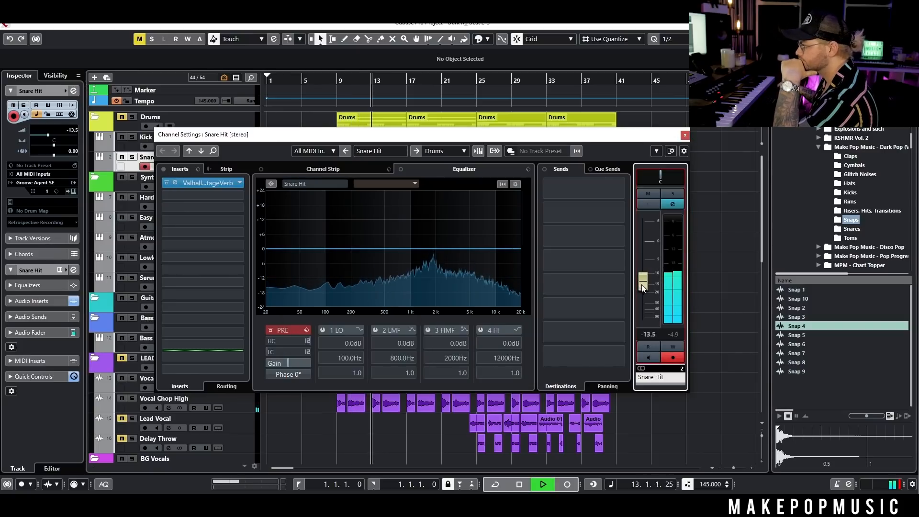
Step: Set the ValhallaVintageVerb EQ's HighCut to 5570 Hz and LowCut to 590 Hz
{"action": "left_click", "coordinate": [214, 184]}
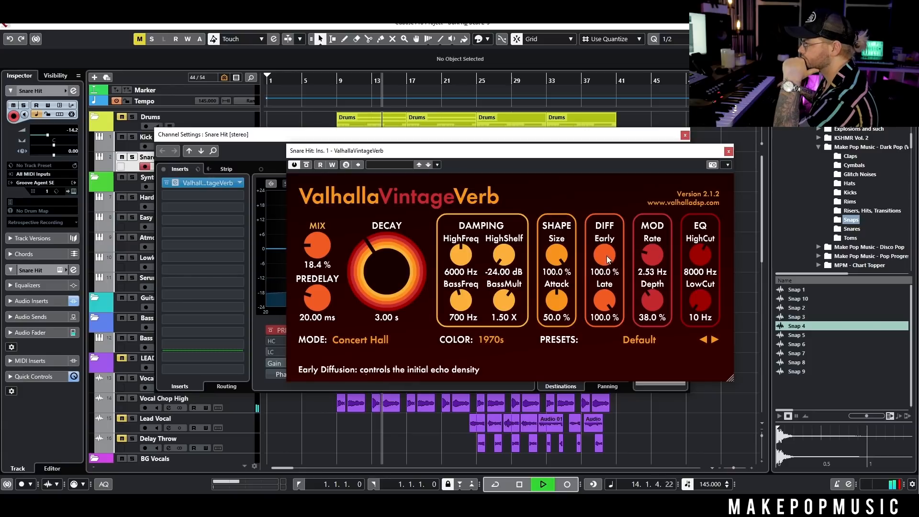
{"action": "left_click_drag", "start_coordinate": [705, 259], "coordinate": [705, 271]}
{"action": "left_click_drag", "start_coordinate": [707, 307], "coordinate": [711, 264]}
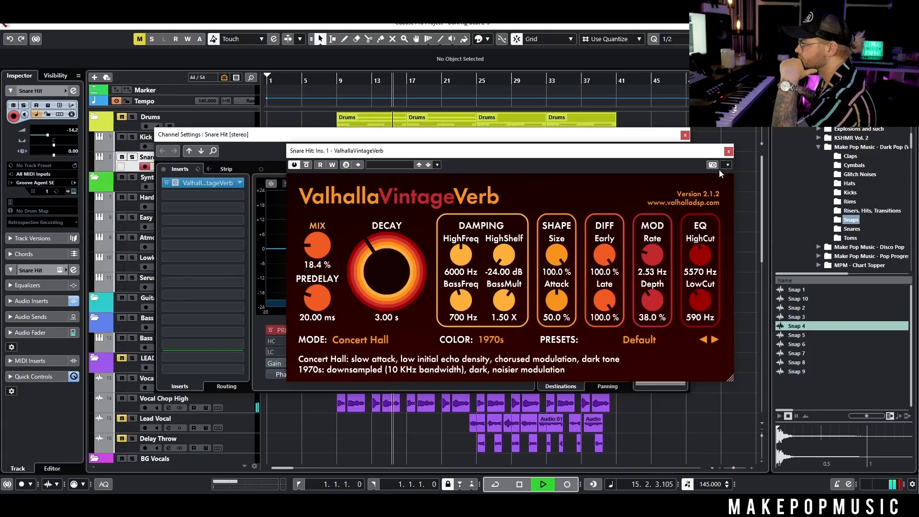
Step: Close the reverb and channel settings windows, stop playback and rename the Snare Hit track as Snap
{"action": "left_click", "coordinate": [728, 151]}
{"action": "left_click", "coordinate": [684, 135]}
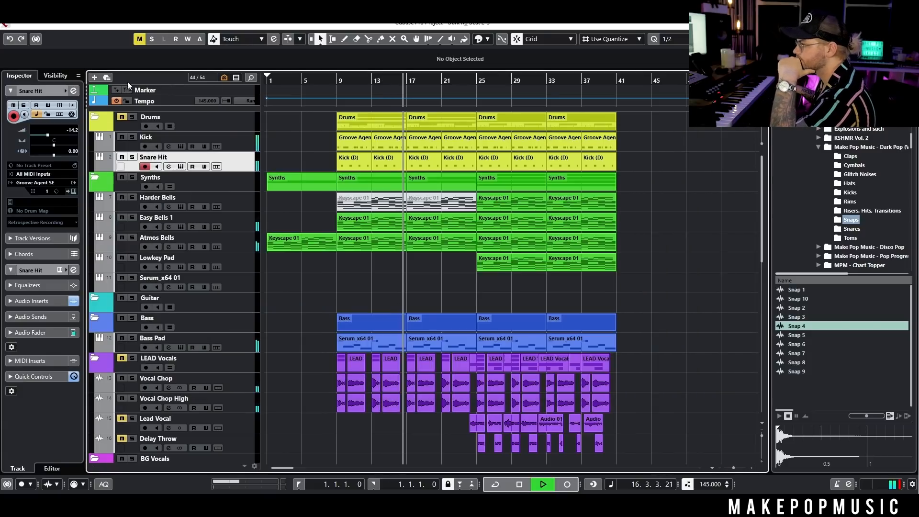
{"action": "double_click", "coordinate": [161, 157]}
{"action": "key", "text": "space"}
{"action": "double_click", "coordinate": [161, 157]}
{"action": "type", "text": "Snap"}
{"action": "key", "text": "Return"}
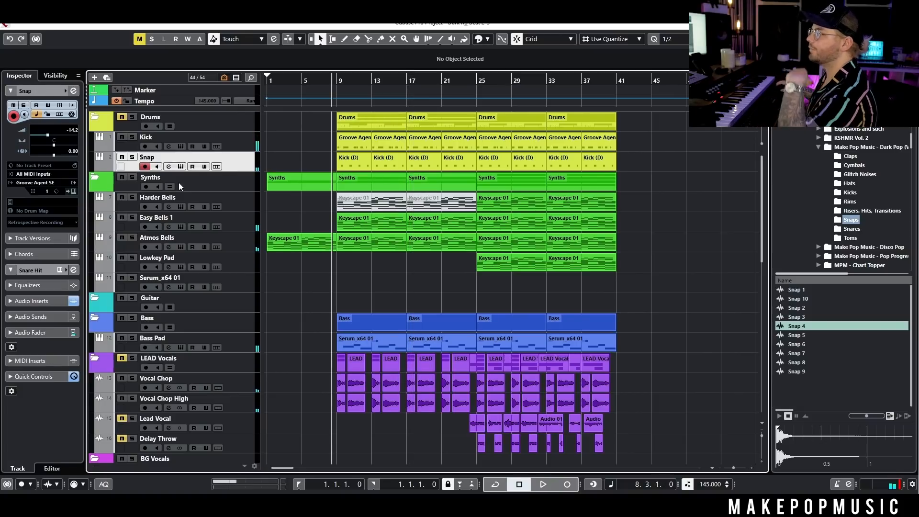
Step: Duplicate the Snap track and rename the copy as Rim
{"action": "right_click", "coordinate": [242, 158]}
{"action": "left_click", "coordinate": [303, 189]}
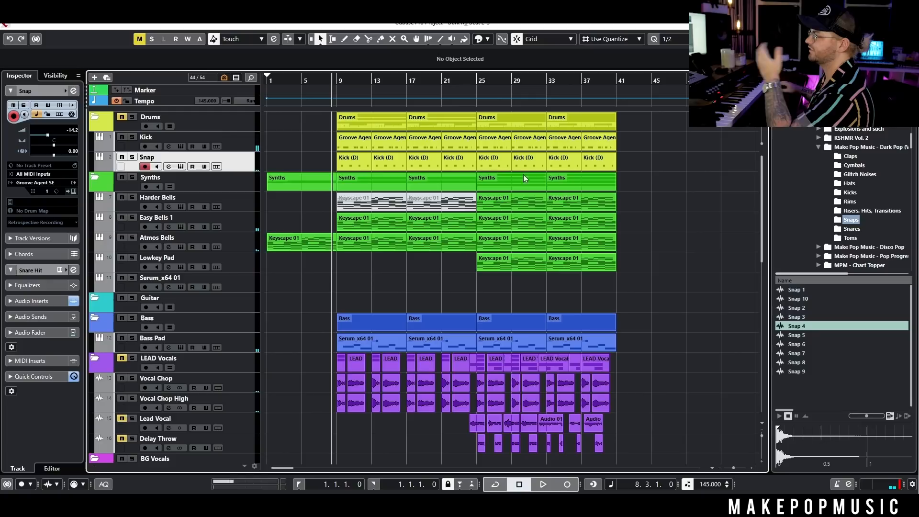
{"action": "double_click", "coordinate": [145, 178]}
{"action": "type", "text": "Rim"}
{"action": "key", "text": "Return"}
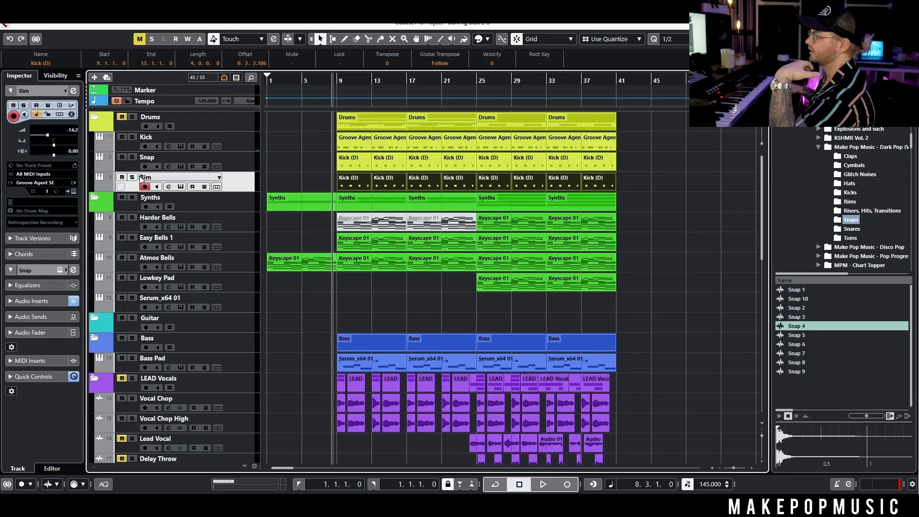
Step: Solo the Rim track and open its Groove Agent SE window clear of the sample browser
{"action": "left_click", "coordinate": [133, 178]}
{"action": "left_click", "coordinate": [178, 187]}
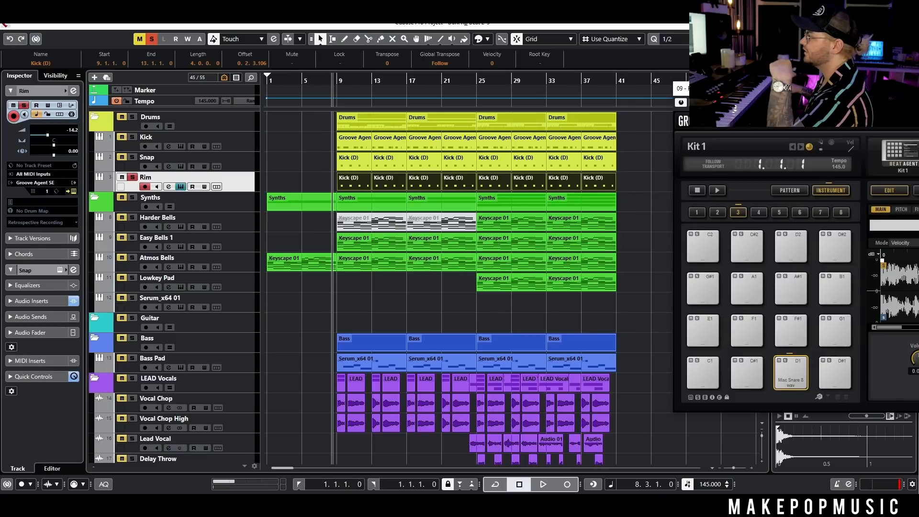
{"action": "left_click_drag", "start_coordinate": [717, 149], "coordinate": [381, 110]}
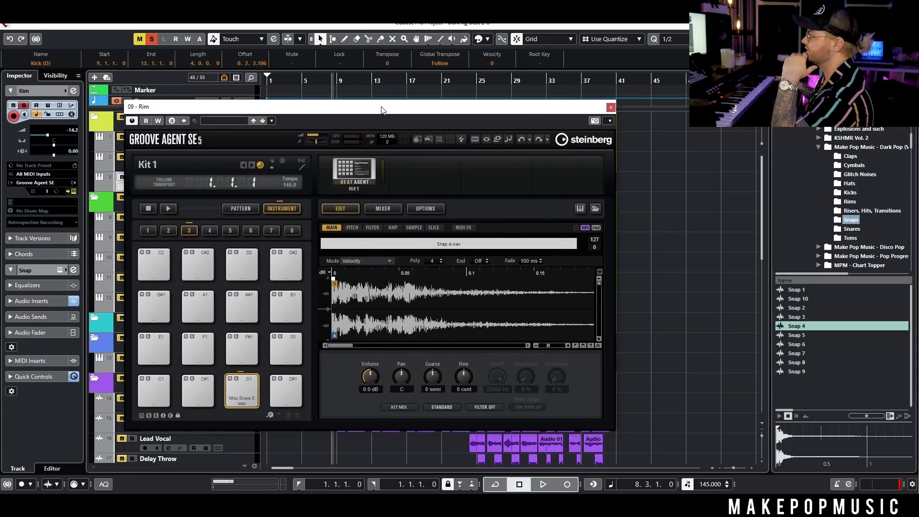
Step: Audition the samples in the Rims folder of the Dark Pop pack, from Rim 1 through Rim 8
{"action": "left_click", "coordinate": [857, 228]}
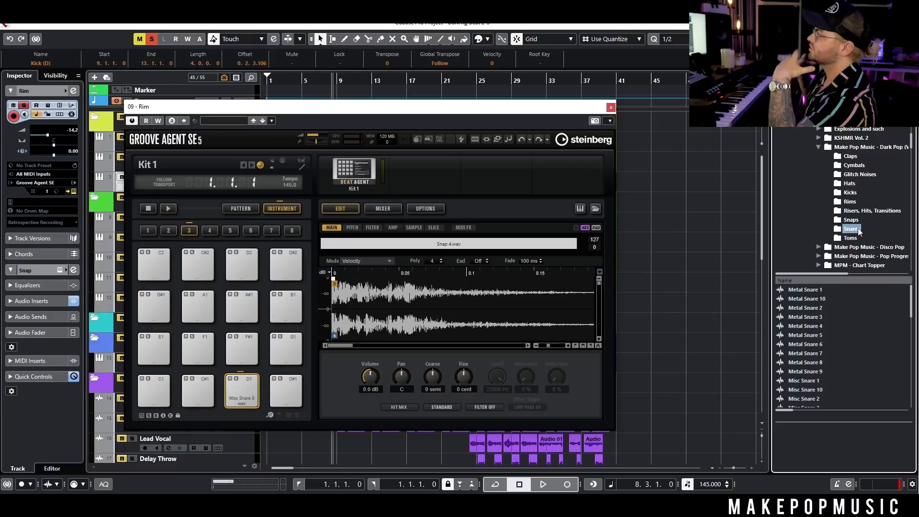
{"action": "left_click", "coordinate": [851, 202]}
{"action": "left_click", "coordinate": [804, 290]}
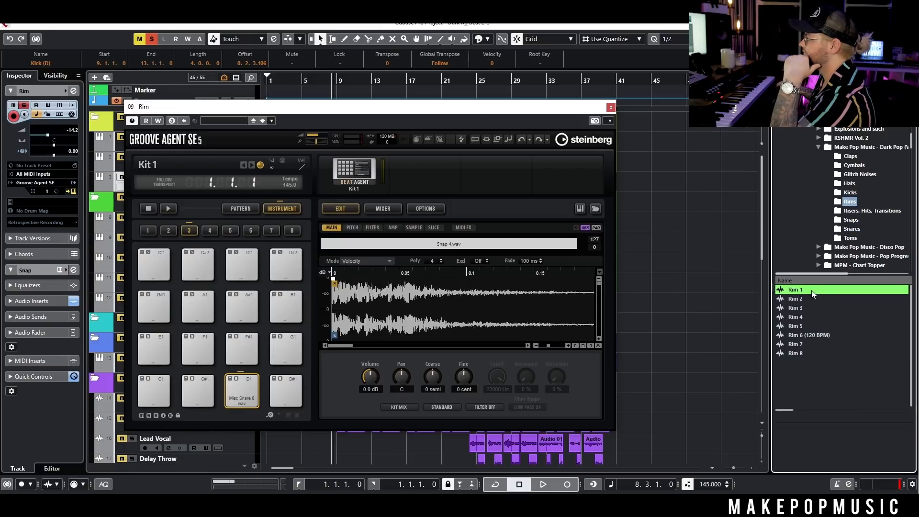
{"action": "left_click", "coordinate": [807, 298]}
{"action": "left_click", "coordinate": [811, 307]}
{"action": "left_click", "coordinate": [812, 316]}
{"action": "left_click", "coordinate": [811, 326]}
{"action": "left_click", "coordinate": [813, 345]}
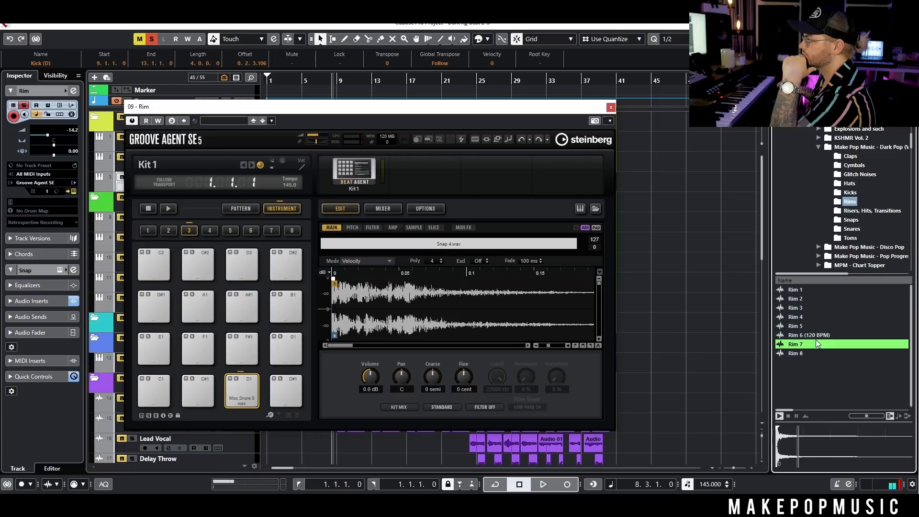
{"action": "left_click", "coordinate": [810, 354]}
Step: Load Rim 7 onto the D1 pad in the Rim track's Groove Agent and play it in the arrangement
{"action": "left_click_drag", "start_coordinate": [809, 344], "coordinate": [290, 378]}
{"action": "left_click_drag", "start_coordinate": [559, 111], "coordinate": [692, 237]}
{"action": "key", "text": "space"}
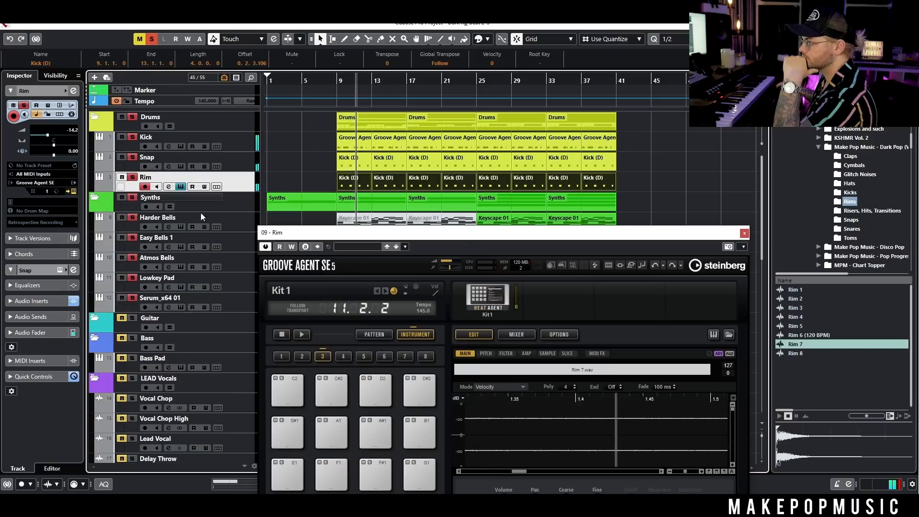
{"action": "left_click_drag", "start_coordinate": [464, 240], "coordinate": [462, 133]}
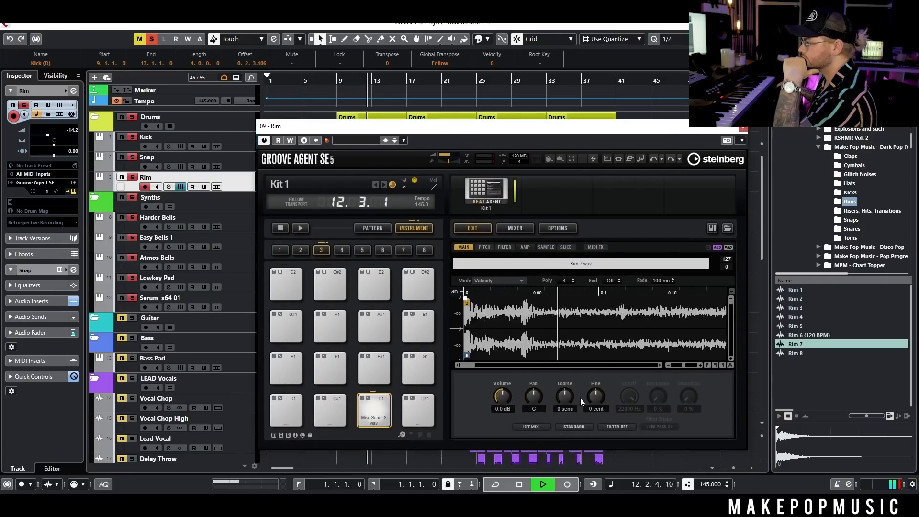
Step: Set the rim sample's coarse tuning to -2 semitones, close Groove Agent and turn off all solos
{"action": "left_click_drag", "start_coordinate": [566, 396], "coordinate": [566, 403]}
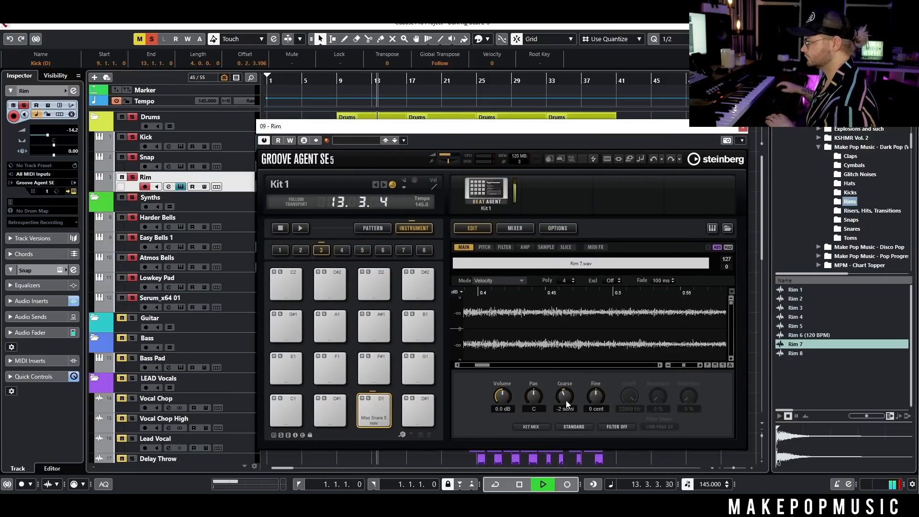
{"action": "left_click", "coordinate": [743, 127]}
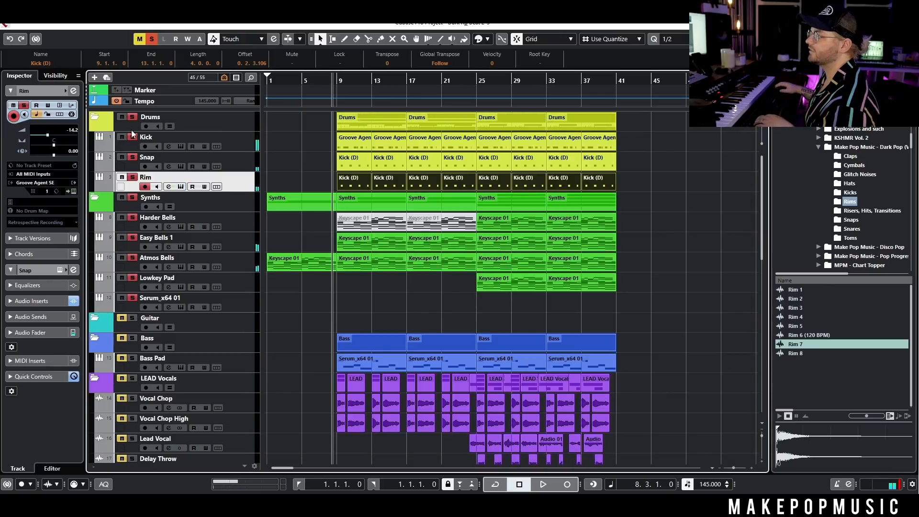
{"action": "left_click", "coordinate": [152, 39]}
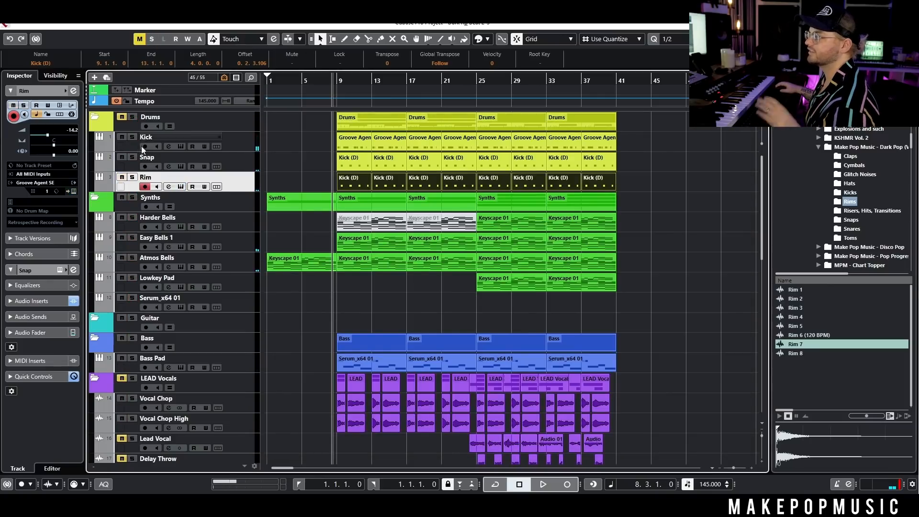
Step: Insert FabFilter Pro-Q 3 in the second insert slot of the Rim channel
{"action": "left_click", "coordinate": [169, 187]}
{"action": "left_click", "coordinate": [216, 195]}
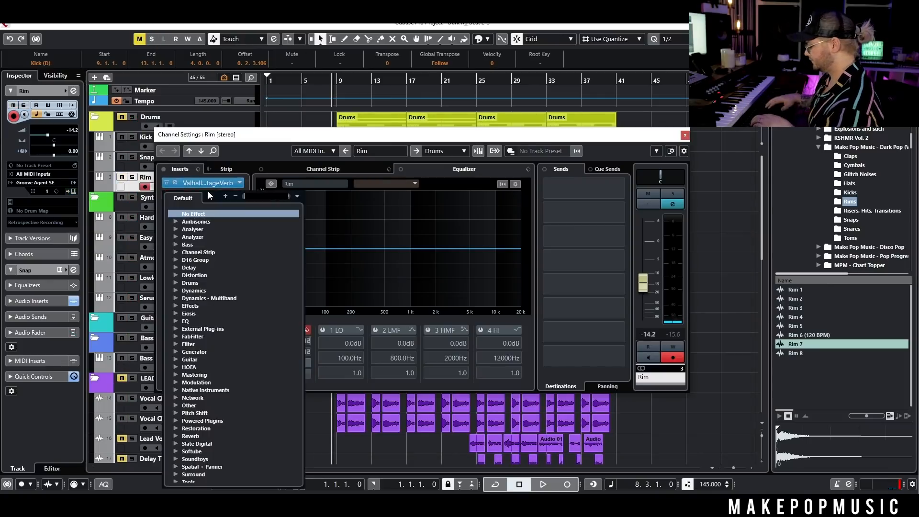
{"action": "type", "text": "pro-q"}
{"action": "left_click", "coordinate": [218, 229]}
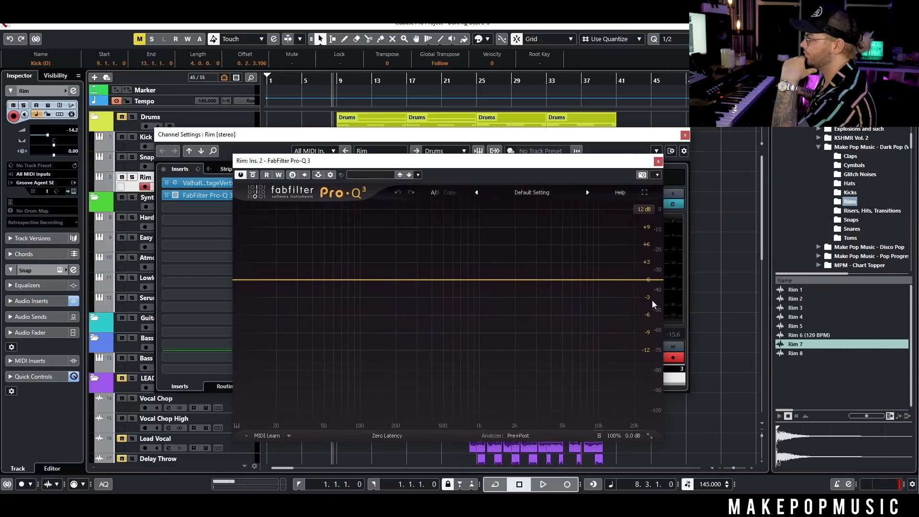
Step: Add a high cut band and a low cut band at about 273 Hz to the Rim's Pro-Q 3, and start playback
{"action": "left_click", "coordinate": [648, 281]}
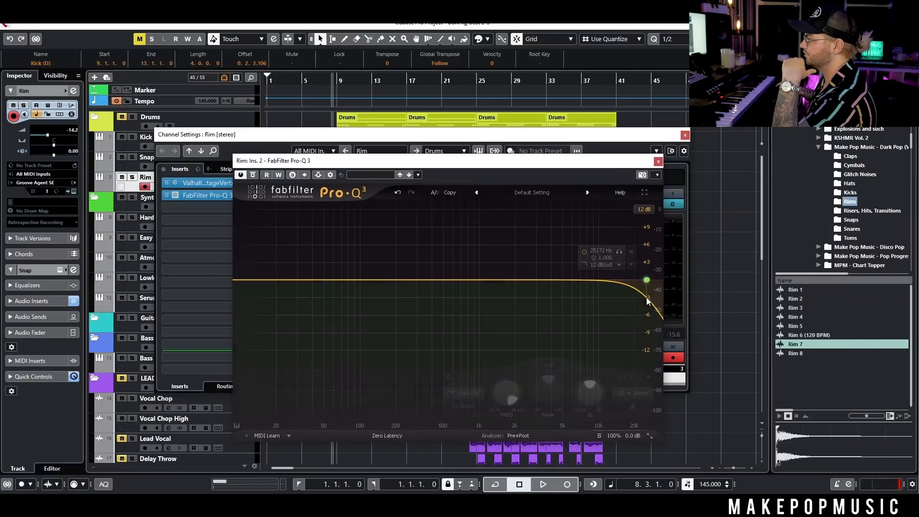
{"action": "left_click_drag", "start_coordinate": [648, 281], "coordinate": [479, 267]}
{"action": "left_click_drag", "start_coordinate": [249, 294], "coordinate": [412, 280]}
{"action": "key", "text": "space"}
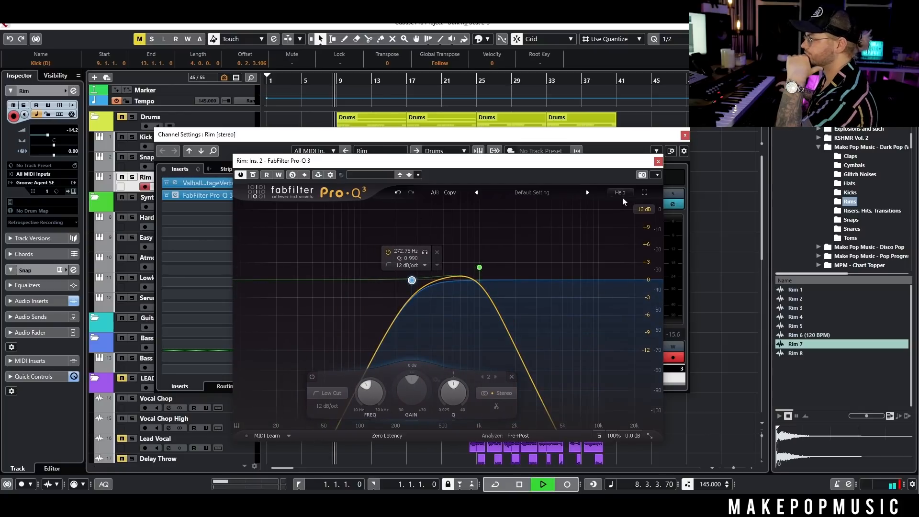
Step: Add a narrowed bell cut of -4.24 dB at about 2324 Hz and bring the high cut down close to it
{"action": "left_click_drag", "start_coordinate": [479, 269], "coordinate": [522, 305]}
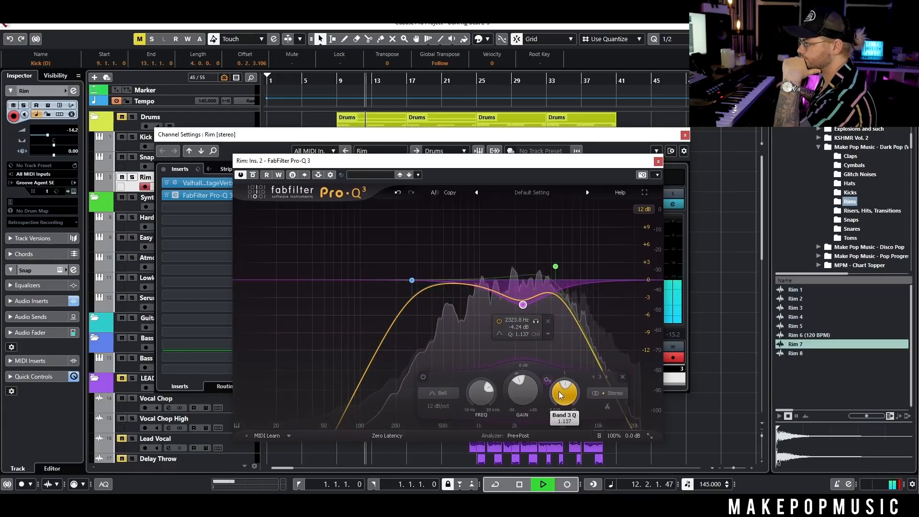
{"action": "left_click_drag", "start_coordinate": [565, 392], "coordinate": [564, 373]}
{"action": "left_click", "coordinate": [536, 320]}
{"action": "left_click_drag", "start_coordinate": [549, 274], "coordinate": [525, 271]}
Step: Add a narrowed bell boost of +2.45 dB at about 502 Hz and close the EQ and channel settings windows
{"action": "left_click", "coordinate": [445, 266]}
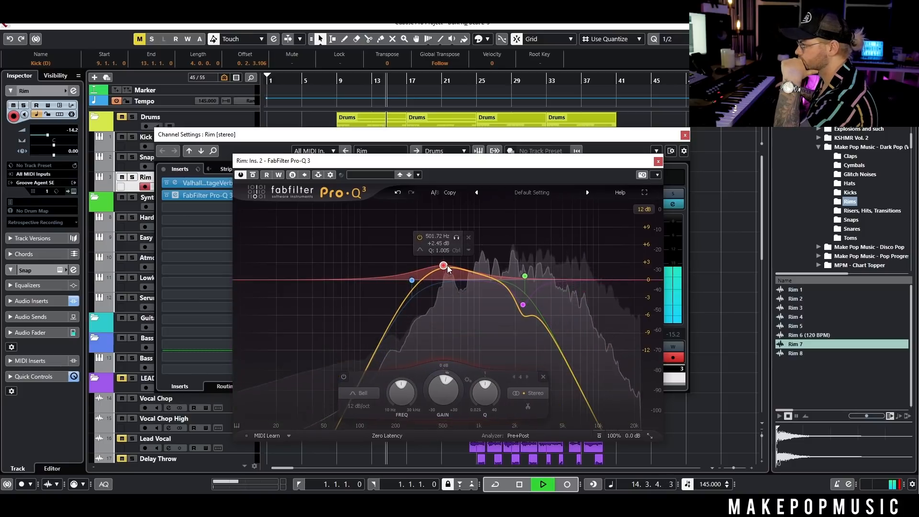
{"action": "left_click_drag", "start_coordinate": [485, 392], "coordinate": [485, 382]}
{"action": "left_click", "coordinate": [685, 135]}
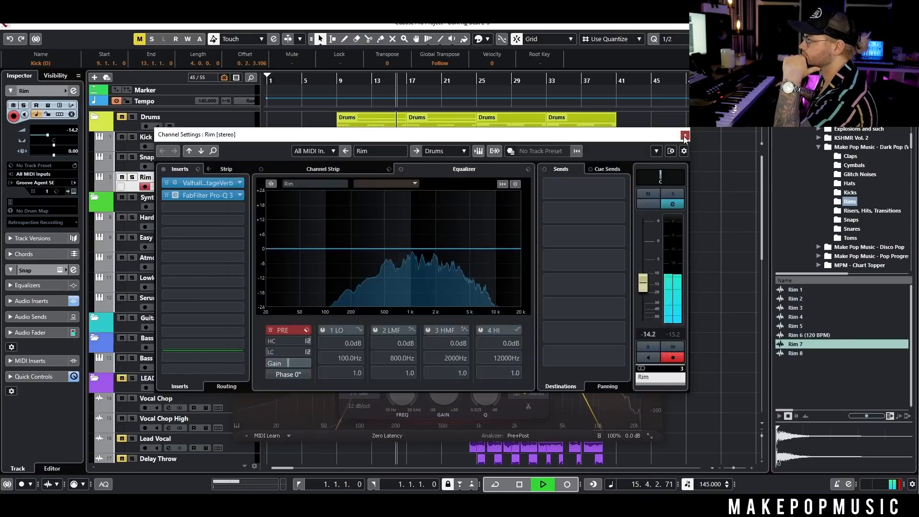
{"action": "left_click", "coordinate": [658, 162]}
Step: Compare the mix with the Rim track muted and unmuted, and lower the Rim's volume to -17.3 dB
{"action": "left_click", "coordinate": [121, 177]}
{"action": "left_click", "coordinate": [122, 177]}
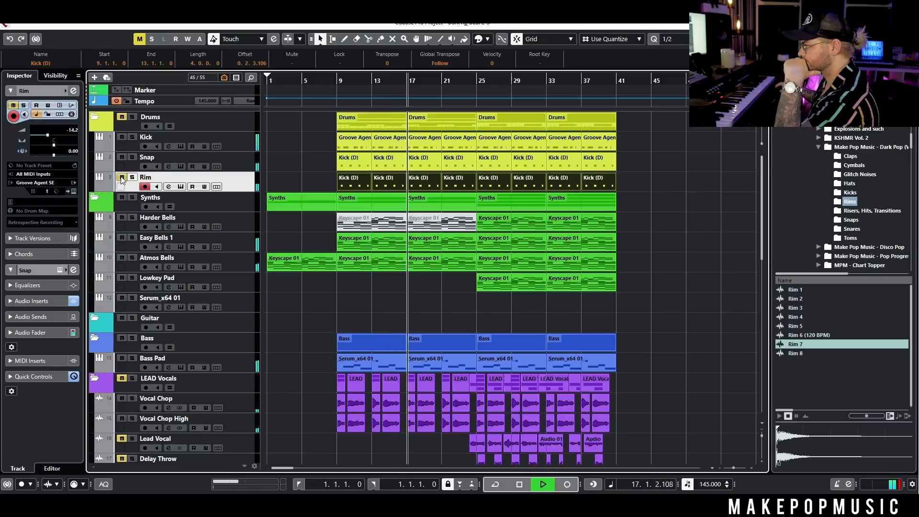
{"action": "left_click_drag", "start_coordinate": [48, 135], "coordinate": [45, 137]}
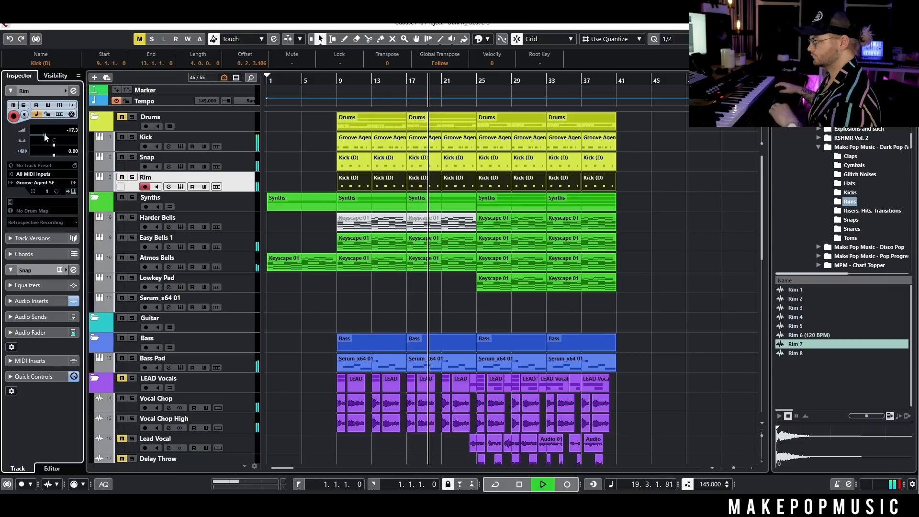
{"action": "key", "text": "space"}
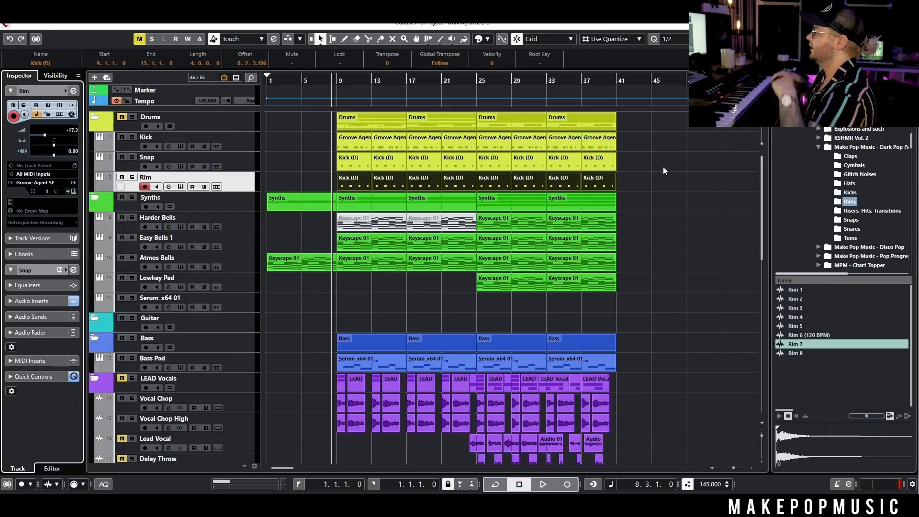
Step: Duplicate the Kick track, solo the copy and listen to it briefly
{"action": "left_click", "coordinate": [252, 143]}
{"action": "right_click", "coordinate": [247, 137]}
{"action": "left_click", "coordinate": [278, 168]}
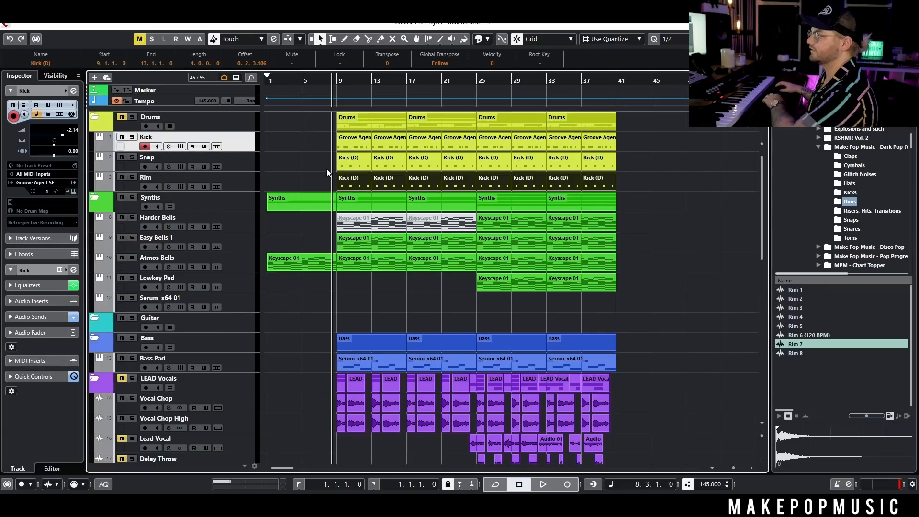
{"action": "key", "text": "s"}
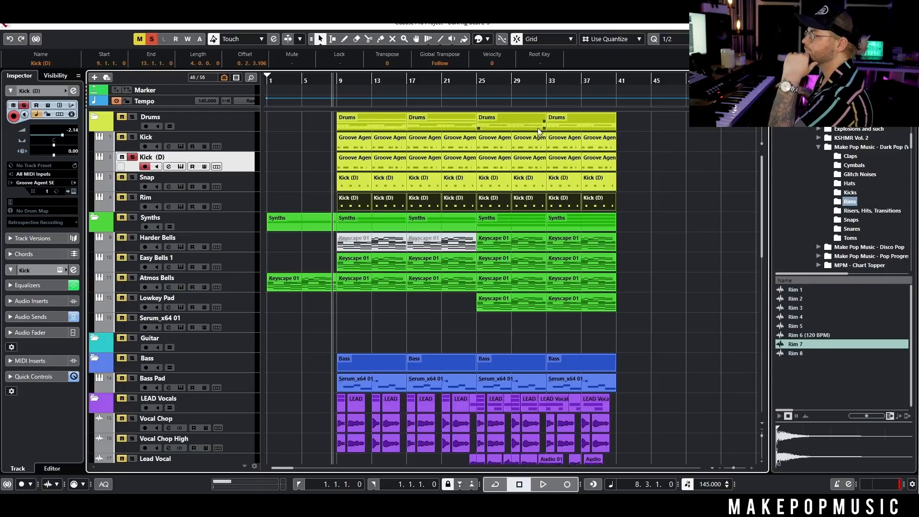
{"action": "key", "text": "space"}
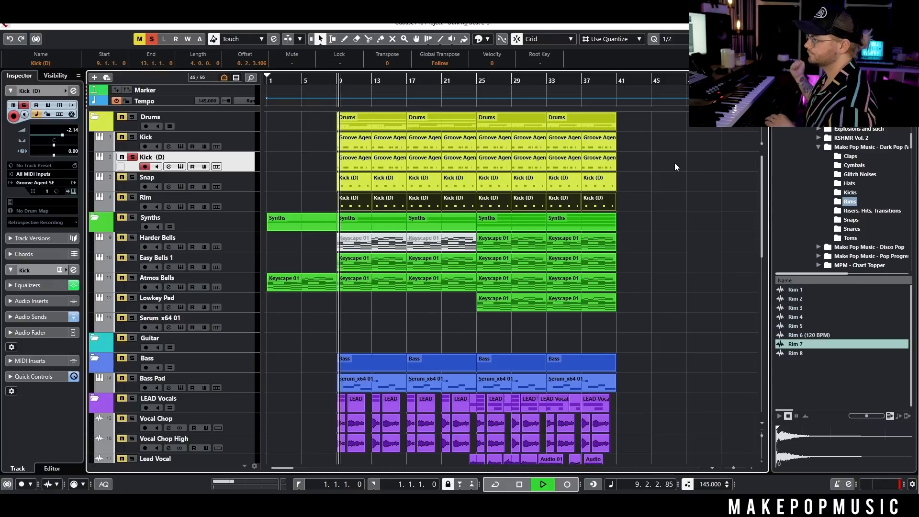
{"action": "key", "text": "space"}
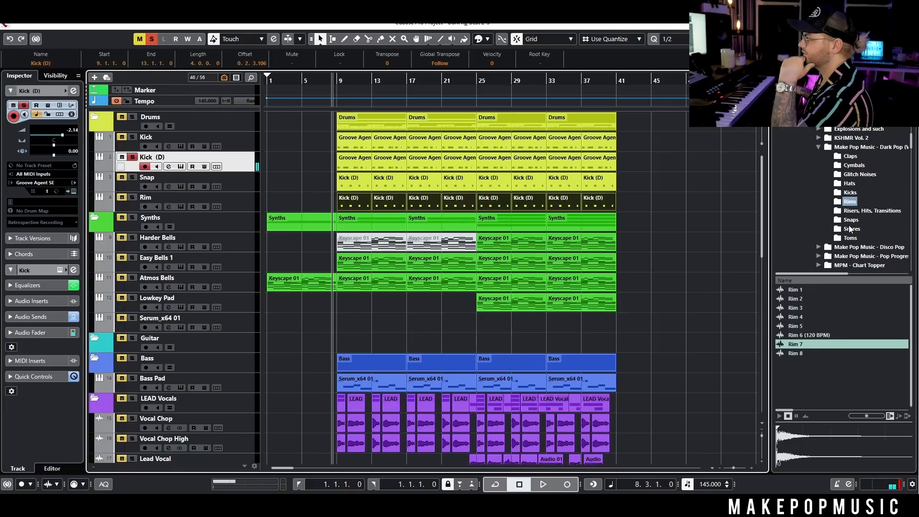
Step: Audition kick samples in the Kicks folder, including several of the Crushed Kick sounds
{"action": "left_click", "coordinate": [854, 192]}
{"action": "scroll", "coordinate": [813, 321], "scroll_direction": "down", "scroll_amount": 10}
{"action": "scroll", "coordinate": [816, 321], "scroll_direction": "up", "scroll_amount": 6}
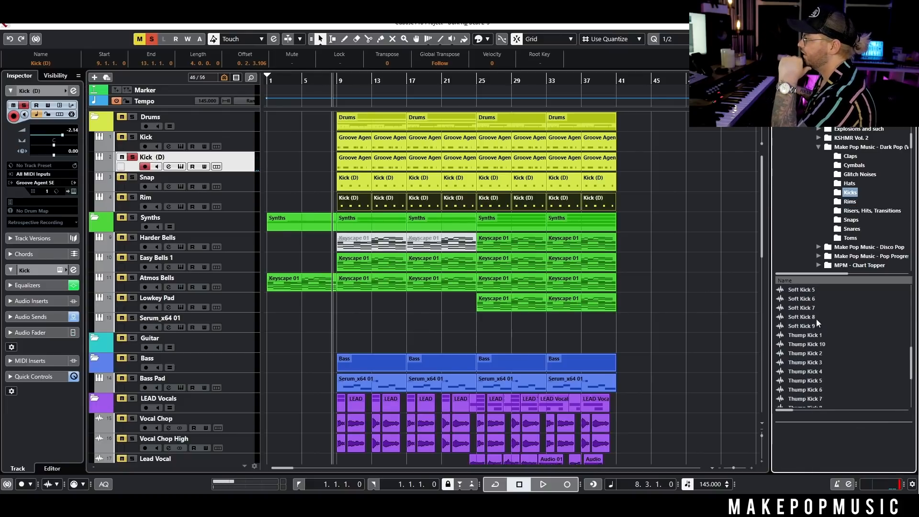
{"action": "left_click", "coordinate": [814, 326]}
{"action": "left_click", "coordinate": [817, 317]}
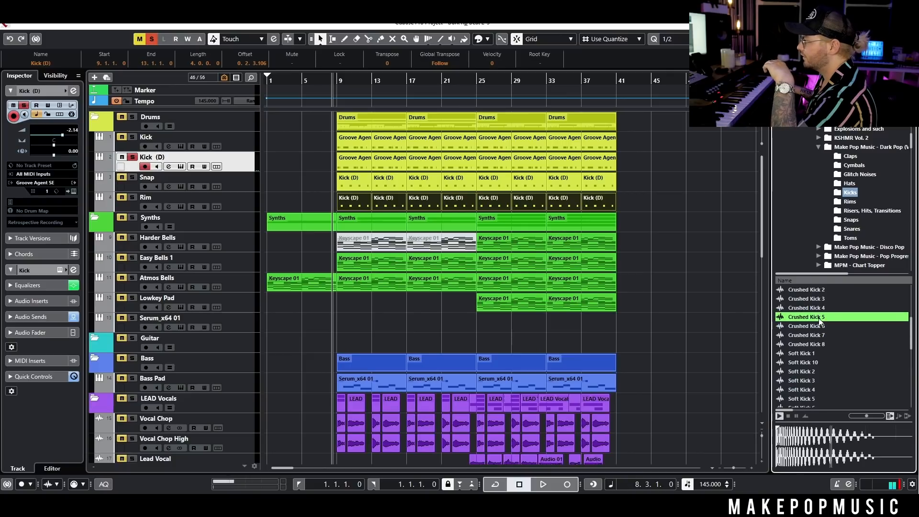
{"action": "left_click", "coordinate": [817, 308]}
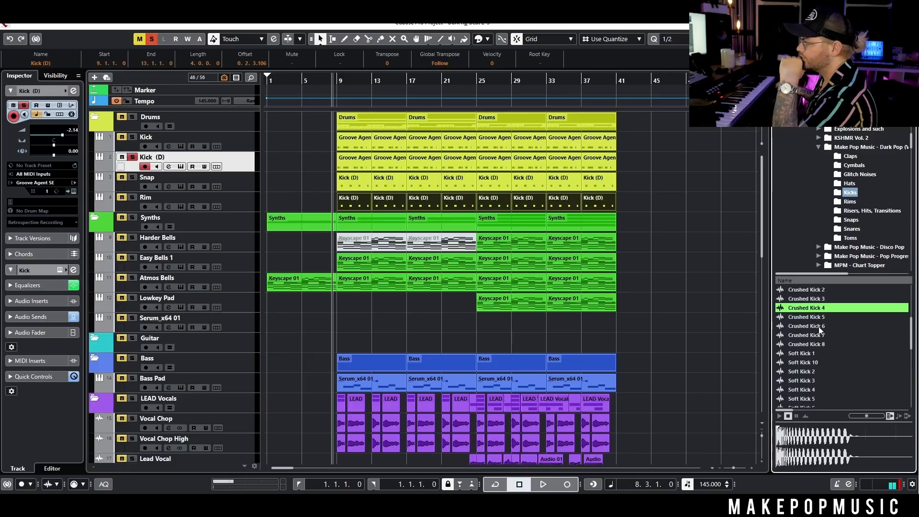
{"action": "left_click", "coordinate": [822, 344]}
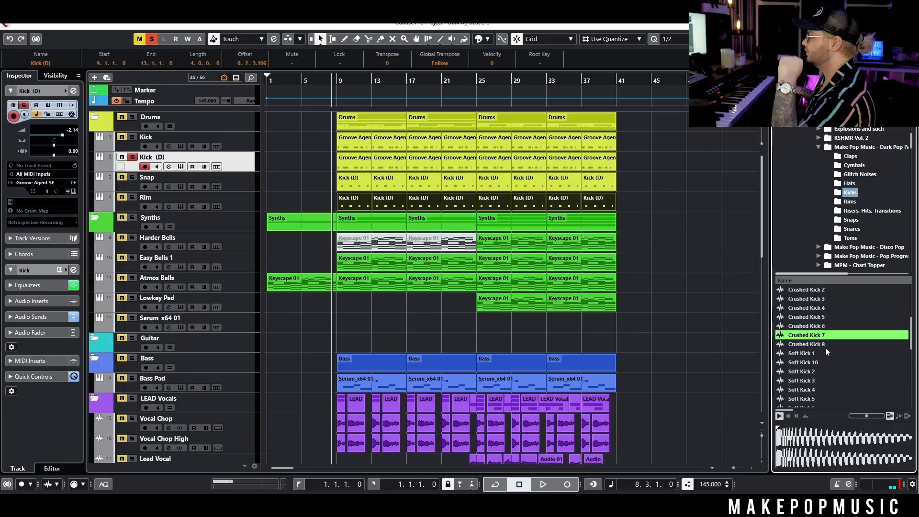
Step: Load Crushed Kick 2 onto the C1 pad in the duplicated kick track's Groove Agent and close its window
{"action": "left_click", "coordinate": [830, 290]}
{"action": "scroll", "coordinate": [831, 308], "scroll_direction": "up", "scroll_amount": 2}
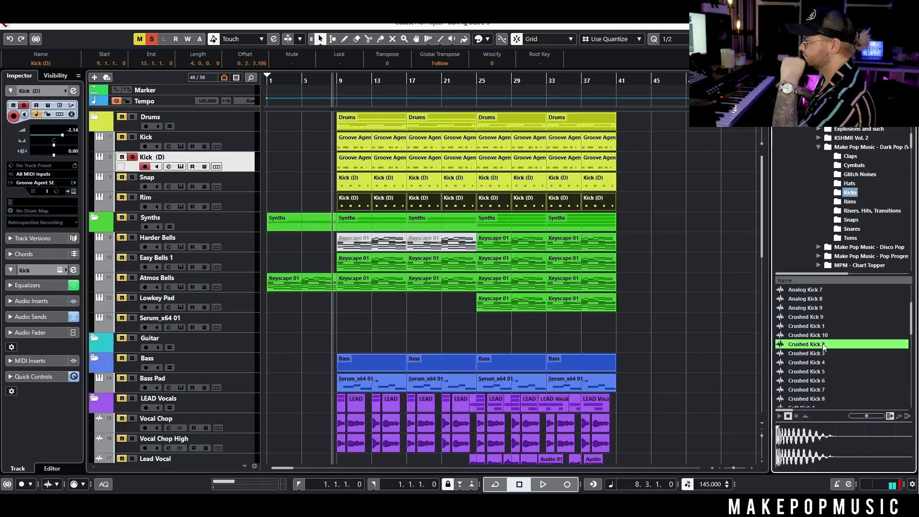
{"action": "left_click", "coordinate": [181, 167]}
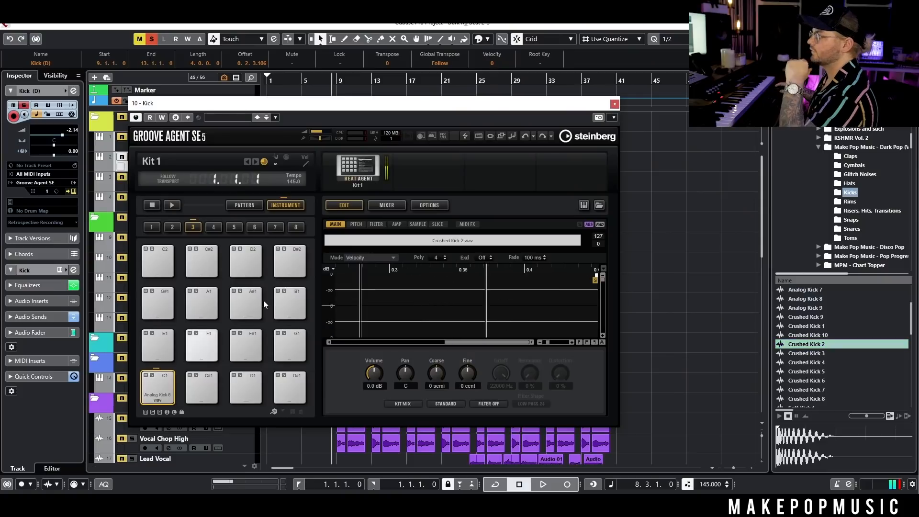
{"action": "left_click", "coordinate": [616, 100]}
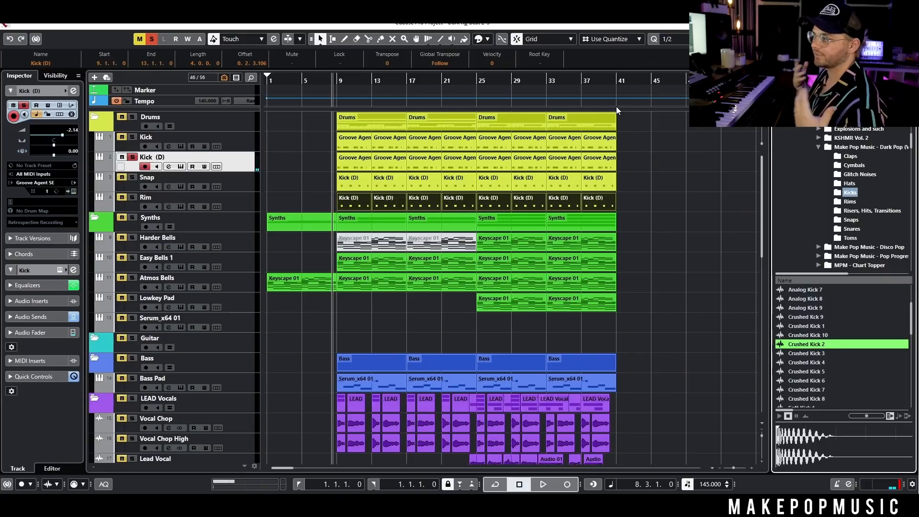
Step: Rename the duplicated Kick track as Kick Layer
{"action": "double_click", "coordinate": [157, 162]}
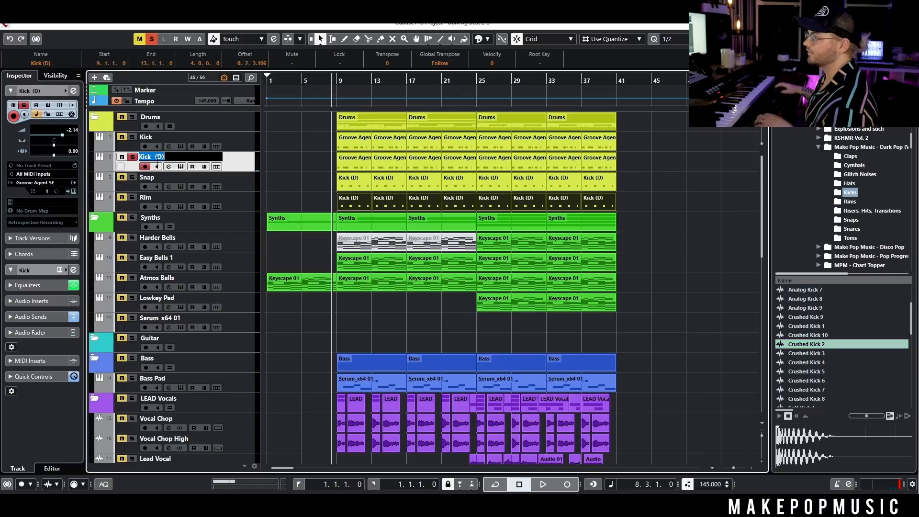
{"action": "type", "text": "Kick Layer"}
{"action": "key", "text": "Return"}
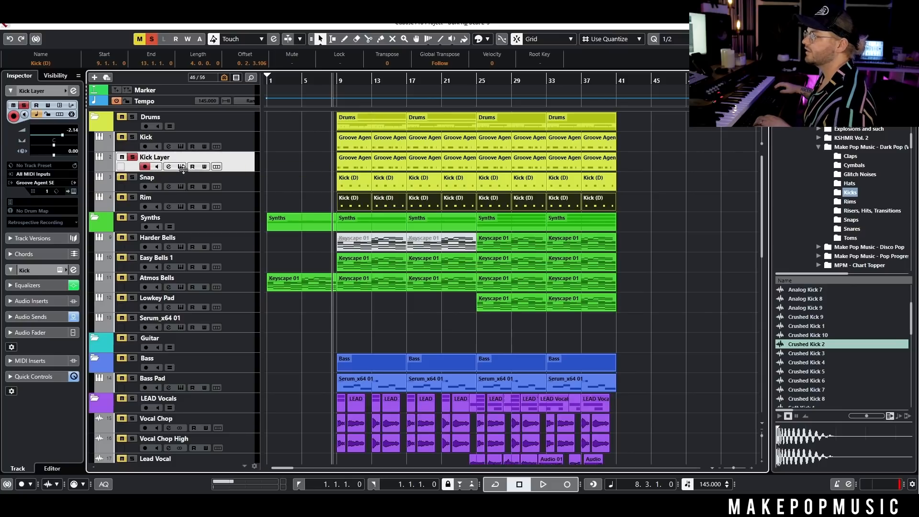
Step: Insert FabFilter Pro-Q 3 on the Kick Layer and set a 12 dB/oct low cut at about 124 Hz
{"action": "left_click", "coordinate": [167, 167]}
{"action": "left_click", "coordinate": [200, 185]}
{"action": "type", "text": "pro-q"}
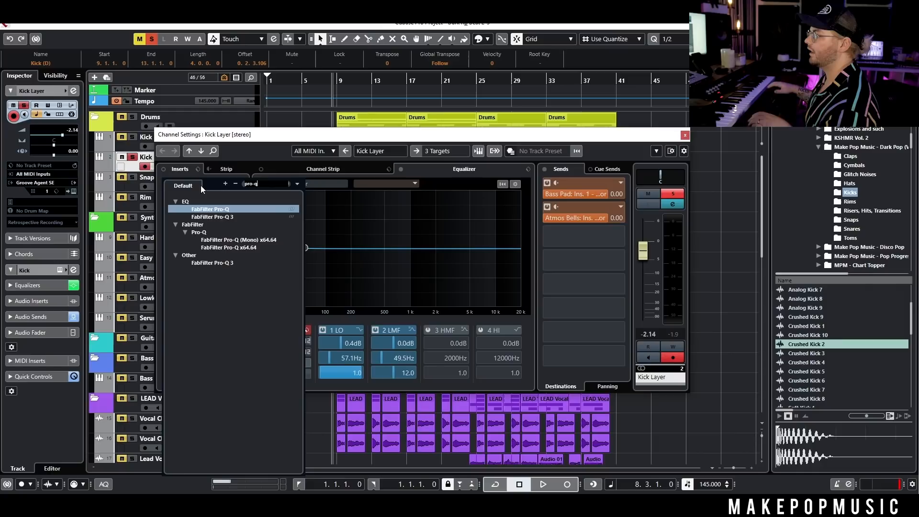
{"action": "left_click", "coordinate": [252, 217]}
{"action": "left_click_drag", "start_coordinate": [191, 314], "coordinate": [319, 288]}
{"action": "key", "text": "space"}
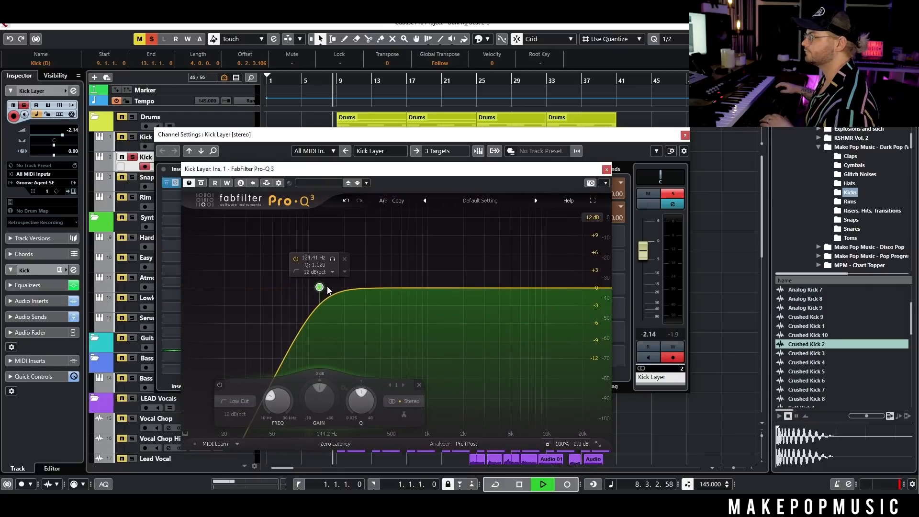
{"action": "key", "text": "space"}
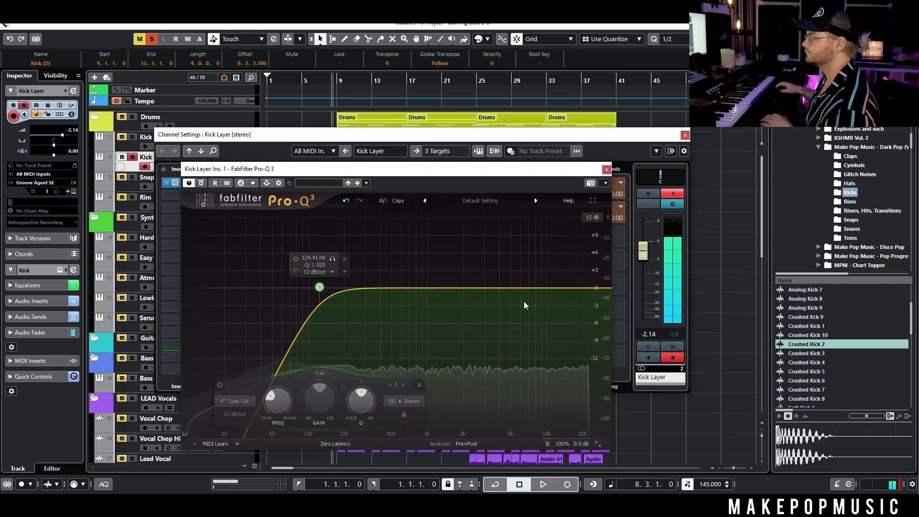
{"action": "left_click", "coordinate": [605, 169]}
Step: Insert kHs Haas after the Kick Layer's EQ, adjust its delay, and lower the track's volume to -23.7 dB
{"action": "left_click", "coordinate": [190, 193]}
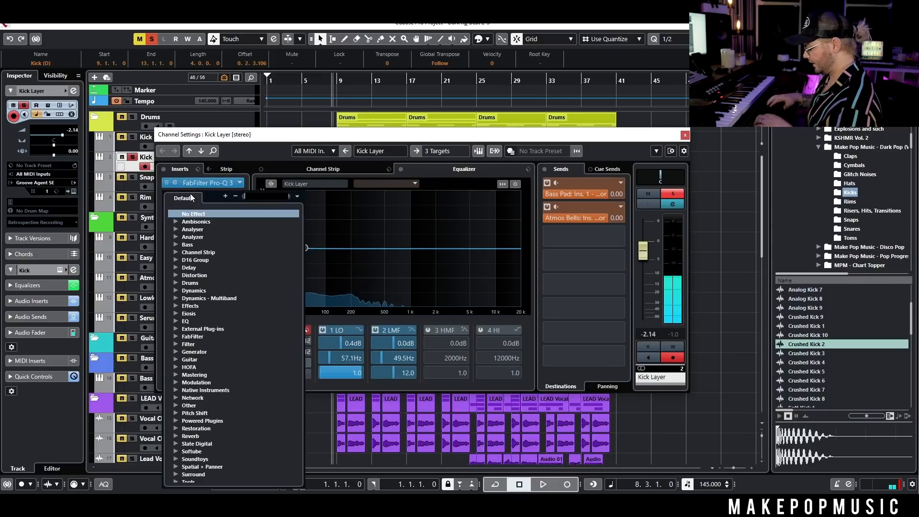
{"action": "type", "text": "haas"}
{"action": "left_click", "coordinate": [228, 220]}
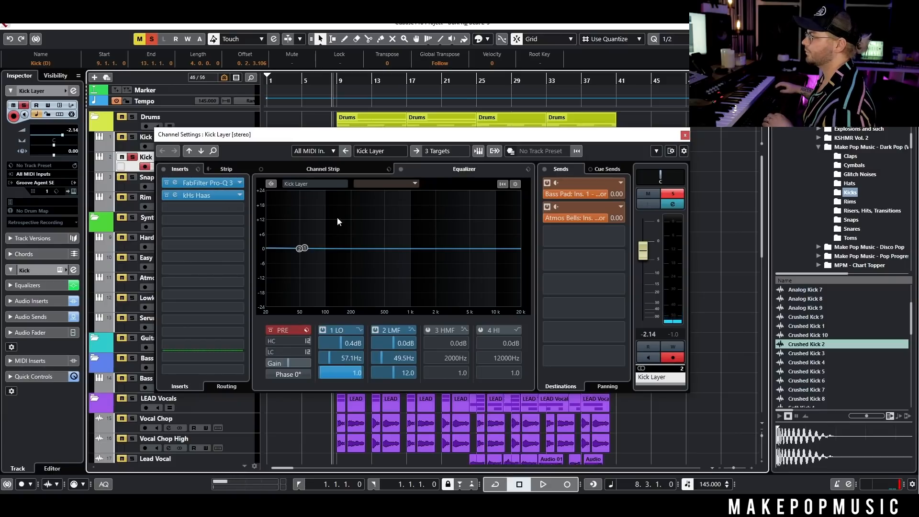
{"action": "left_click_drag", "start_coordinate": [909, 105], "coordinate": [331, 196]}
{"action": "left_click_drag", "start_coordinate": [308, 276], "coordinate": [308, 269]}
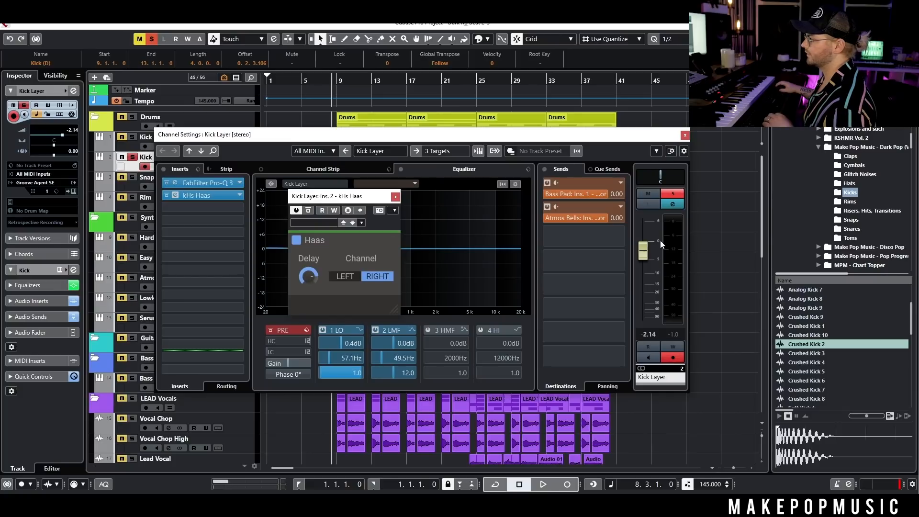
{"action": "left_click_drag", "start_coordinate": [643, 250], "coordinate": [648, 300]}
{"action": "key", "text": "space"}
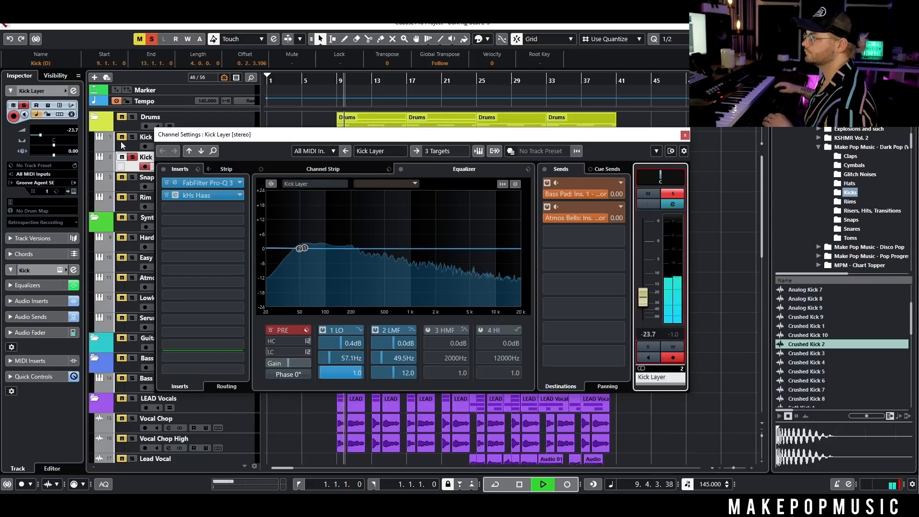
Step: Add a 12 dB/oct high cut at about 4400 Hz to the Kick Layer's Pro-Q 3 and clear all solos
{"action": "left_click", "coordinate": [212, 207]}
{"action": "type", "text": "pro-"}
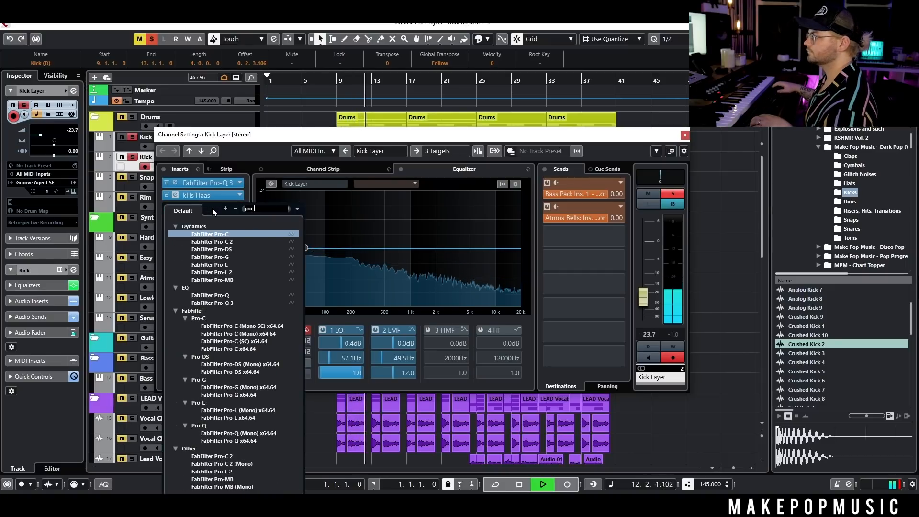
{"action": "left_click", "coordinate": [208, 184]}
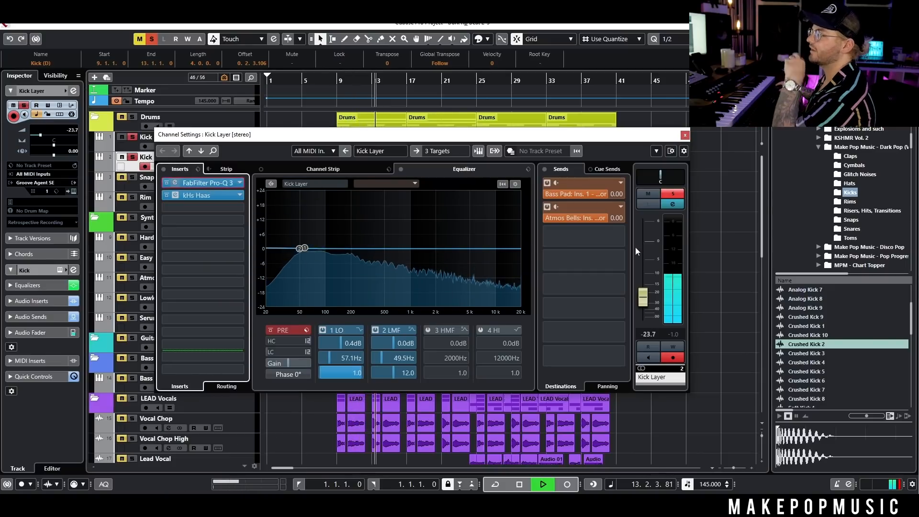
{"action": "left_click_drag", "start_coordinate": [590, 288], "coordinate": [504, 280]}
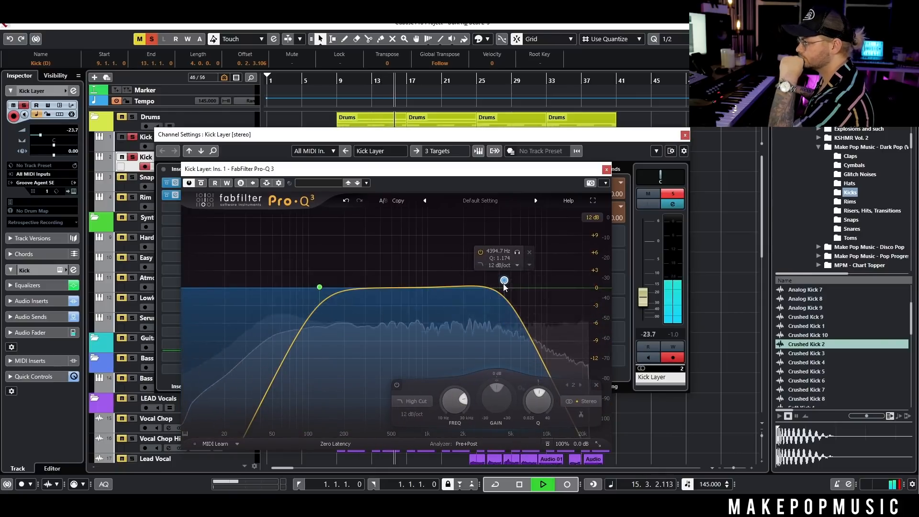
{"action": "left_click", "coordinate": [606, 169]}
{"action": "left_click", "coordinate": [151, 40]}
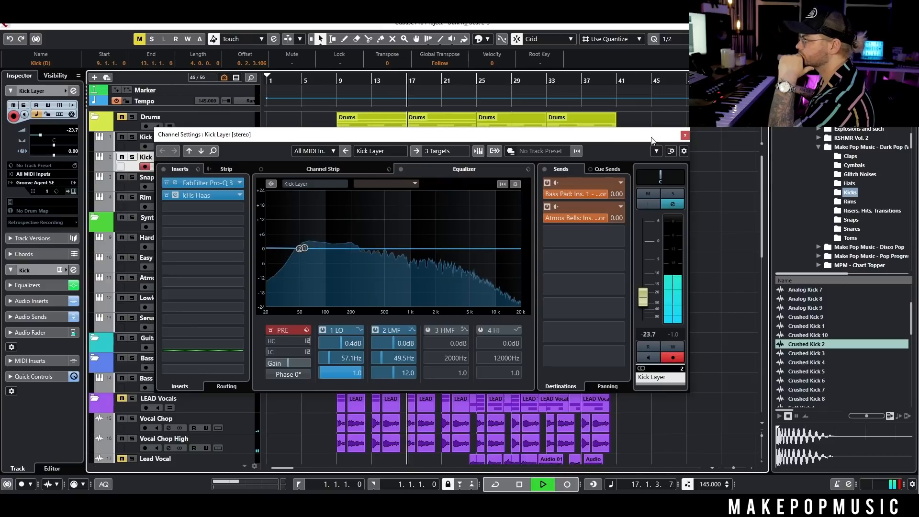
{"action": "left_click", "coordinate": [685, 135]}
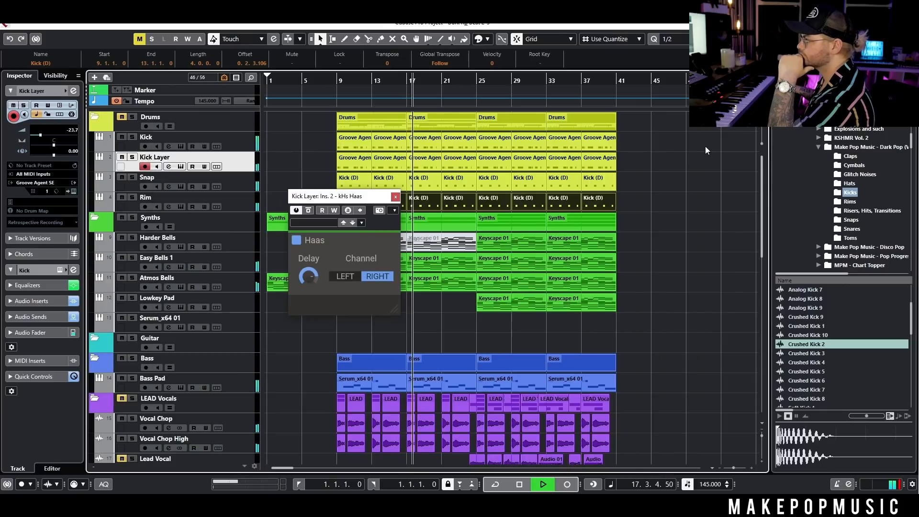
{"action": "left_click", "coordinate": [395, 196]}
Step: Delete the four Kick Layer clips between bars 9 and 25 and stop playback
{"action": "left_click_drag", "start_coordinate": [316, 164], "coordinate": [456, 162]}
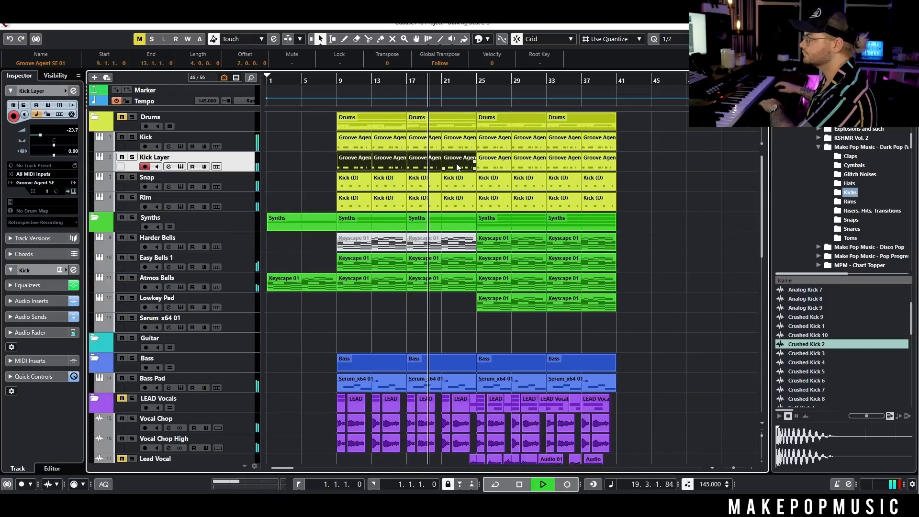
{"action": "key", "text": "Delete"}
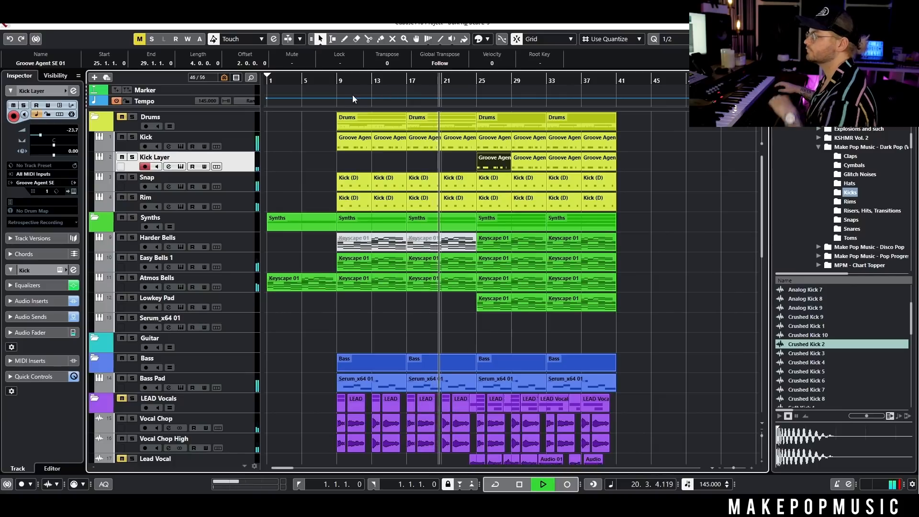
{"action": "key", "text": "space"}
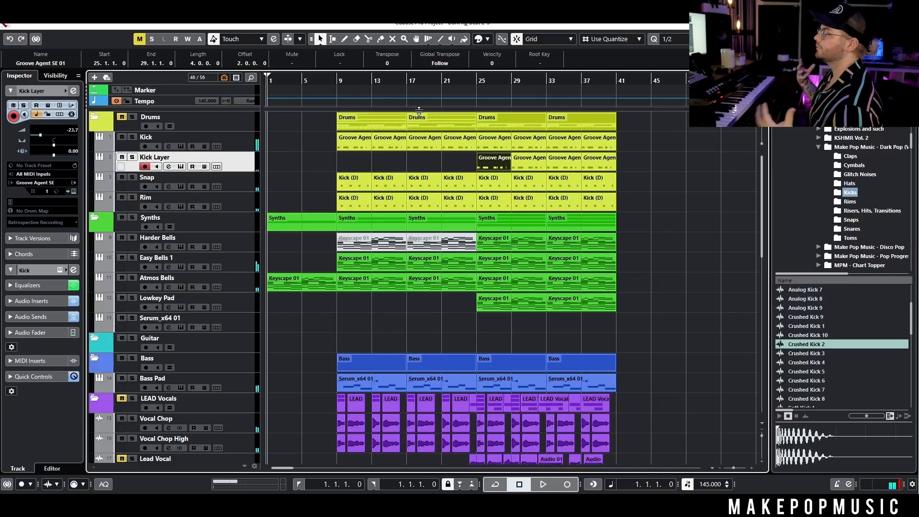
{"action": "scroll", "coordinate": [492, 216], "scroll_direction": "down", "scroll_amount": 4}
{"action": "left_click_drag", "start_coordinate": [482, 200], "coordinate": [593, 161]}
{"action": "scroll", "coordinate": [594, 165], "scroll_direction": "up", "scroll_amount": 4}
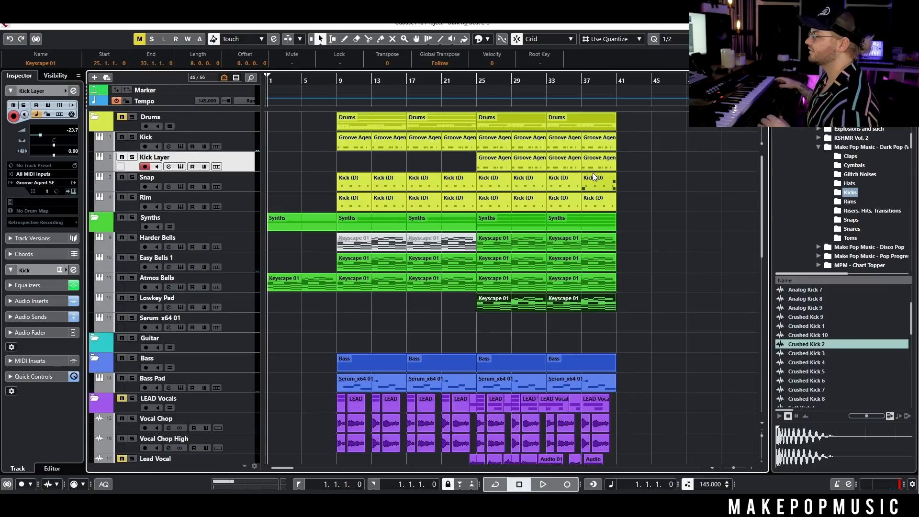
Step: Play from just before bar 25 with the Kick Layer's Groove Agent open, and raise the track's volume to -13.7 dB
{"action": "left_click", "coordinate": [168, 166]}
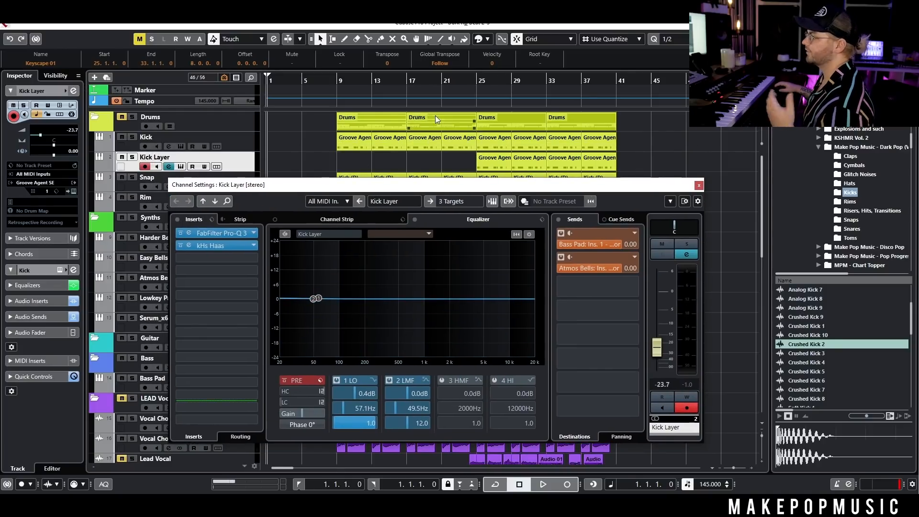
{"action": "left_click_drag", "start_coordinate": [469, 77], "coordinate": [465, 82]}
{"action": "key", "text": "space"}
{"action": "left_click", "coordinate": [180, 167]}
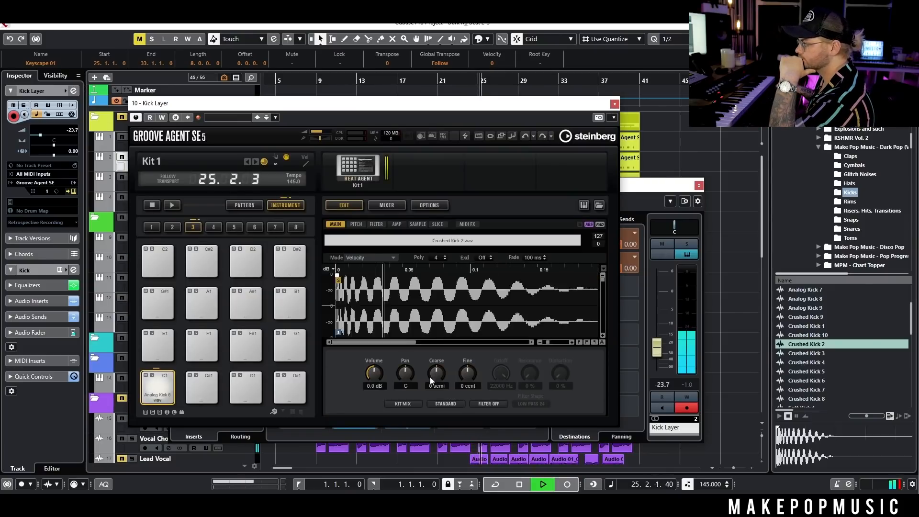
{"action": "left_click", "coordinate": [656, 348]}
{"action": "left_click_drag", "start_coordinate": [655, 348], "coordinate": [656, 331]}
Step: Solo the Kick Layer and set its sample's coarse tuning in Groove Agent to -1 semitone
{"action": "left_click", "coordinate": [151, 105]}
{"action": "left_click_drag", "start_coordinate": [151, 105], "coordinate": [195, 110]}
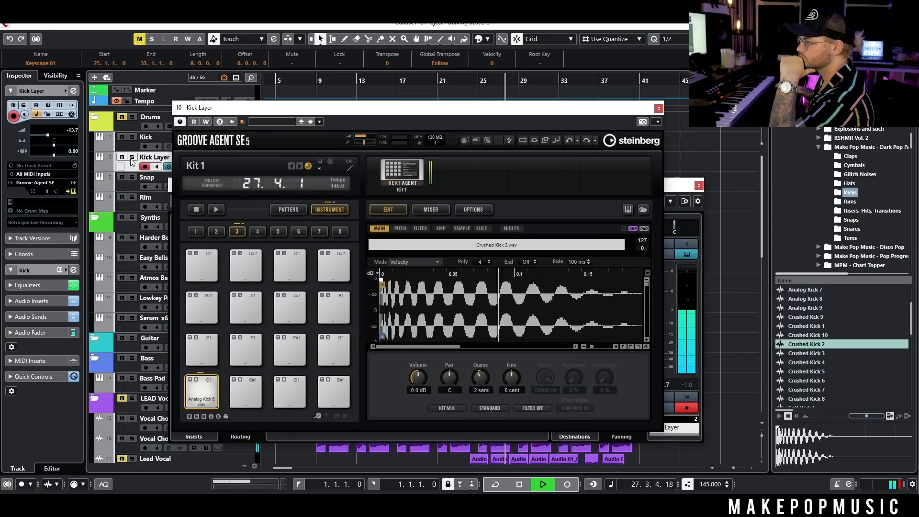
{"action": "left_click", "coordinate": [132, 157]}
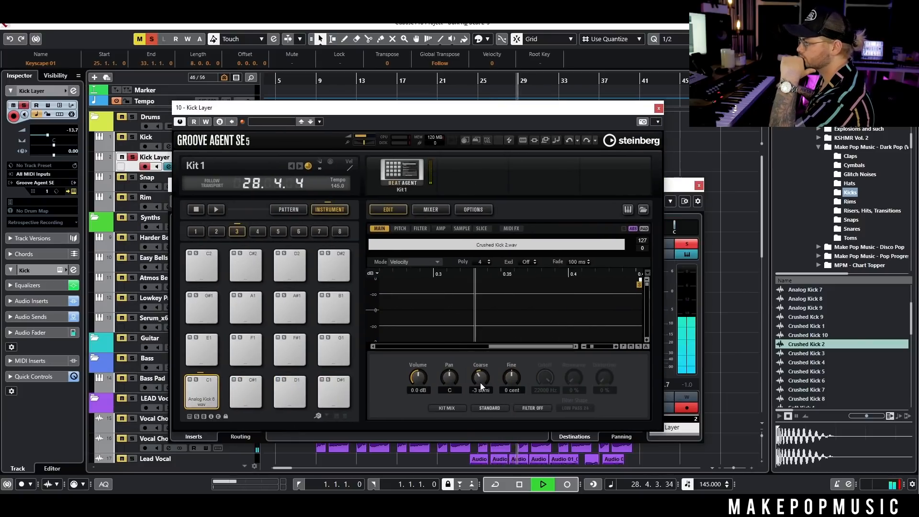
{"action": "left_click_drag", "start_coordinate": [481, 383], "coordinate": [486, 378]}
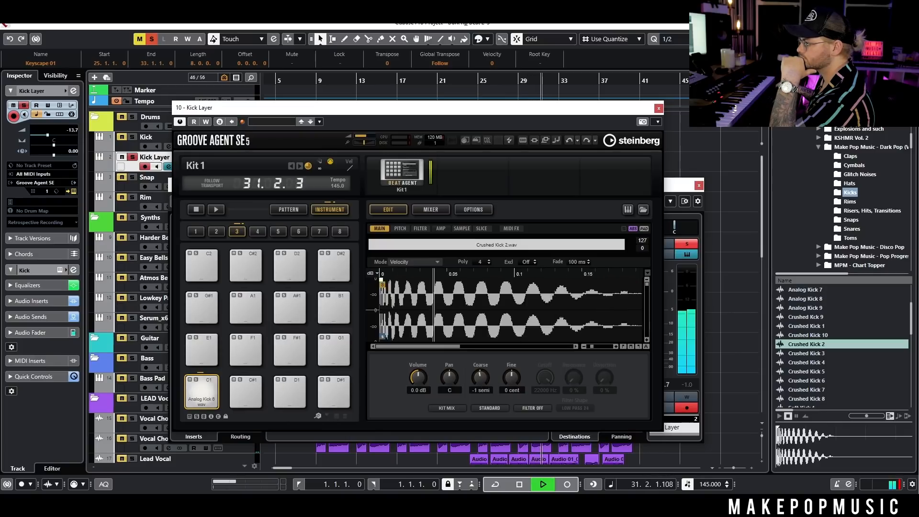
Step: Solo the Kick and the Synths folder alongside the Kick Layer, listen to them together, and close Groove Agent
{"action": "left_click", "coordinate": [134, 228]}
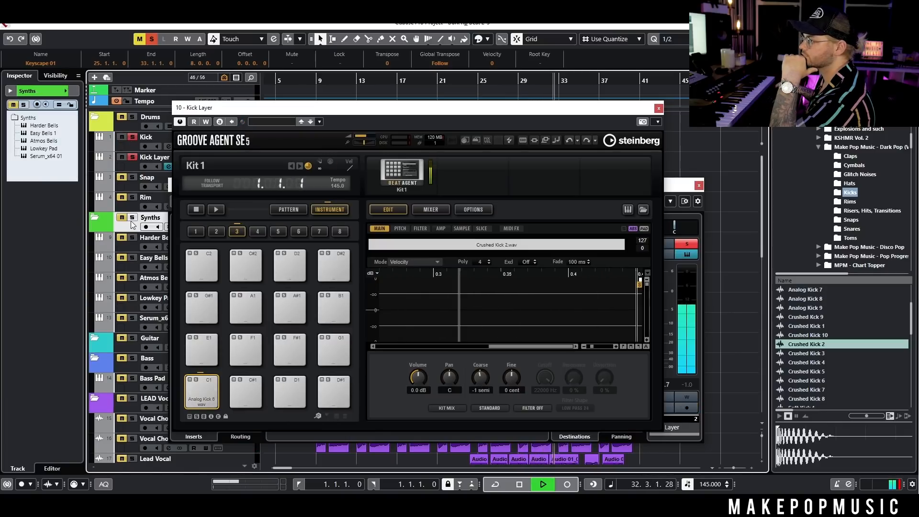
{"action": "left_click", "coordinate": [658, 109]}
{"action": "key", "text": "space"}
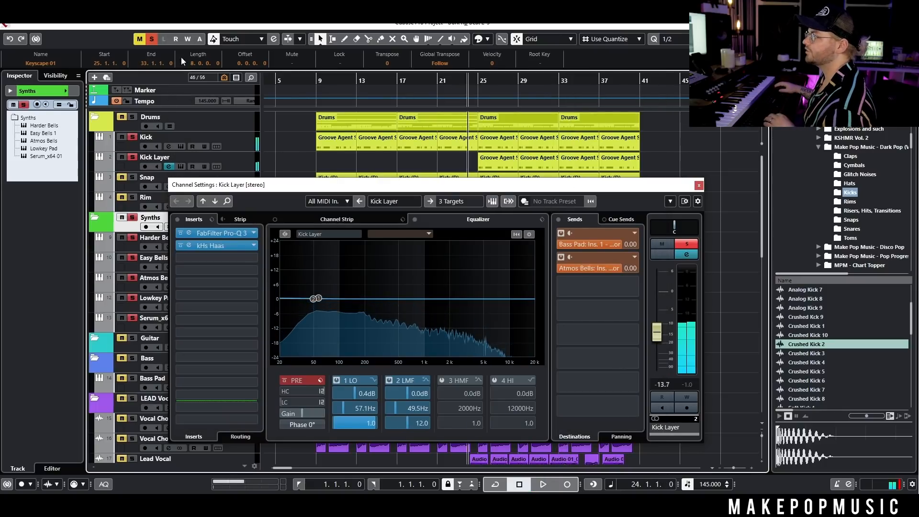
Step: Clear all solos and lower the Kick Layer's volume to -18.0 dB while the mix plays
{"action": "left_click", "coordinate": [152, 39]}
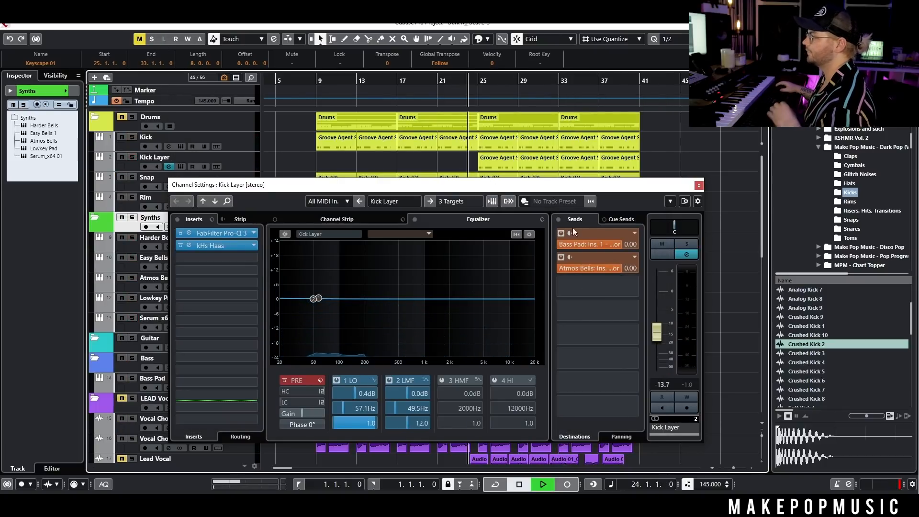
{"action": "key", "text": "space"}
{"action": "left_click_drag", "start_coordinate": [659, 330], "coordinate": [659, 340]}
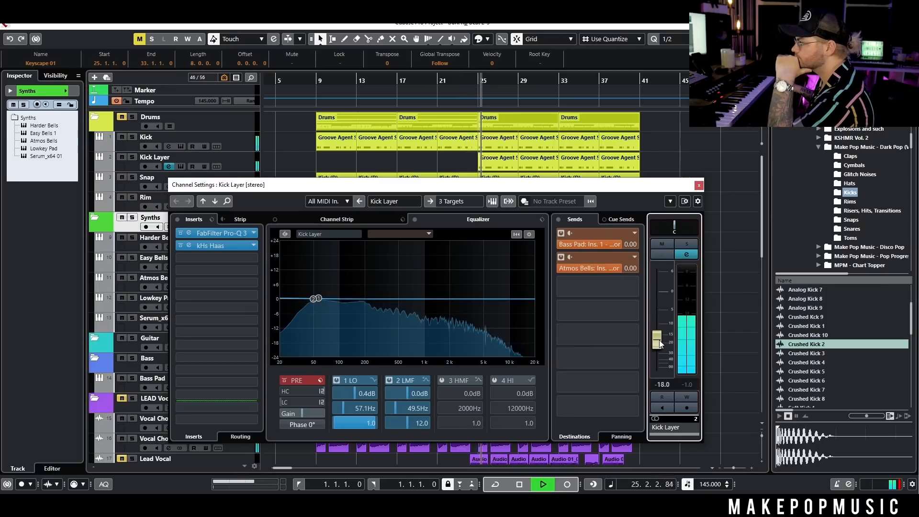
{"action": "left_click", "coordinate": [699, 186]}
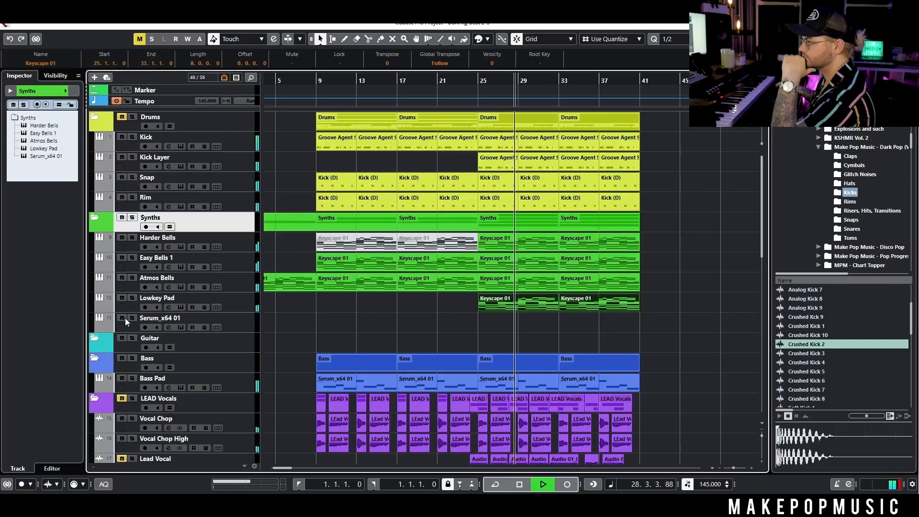
Step: Unmute the Lead Vocal and Delay Throw tracks and set the Lead Vocal's volume to 4.60 dB
{"action": "scroll", "coordinate": [122, 392], "scroll_direction": "down", "scroll_amount": 3}
{"action": "left_click", "coordinate": [122, 388]}
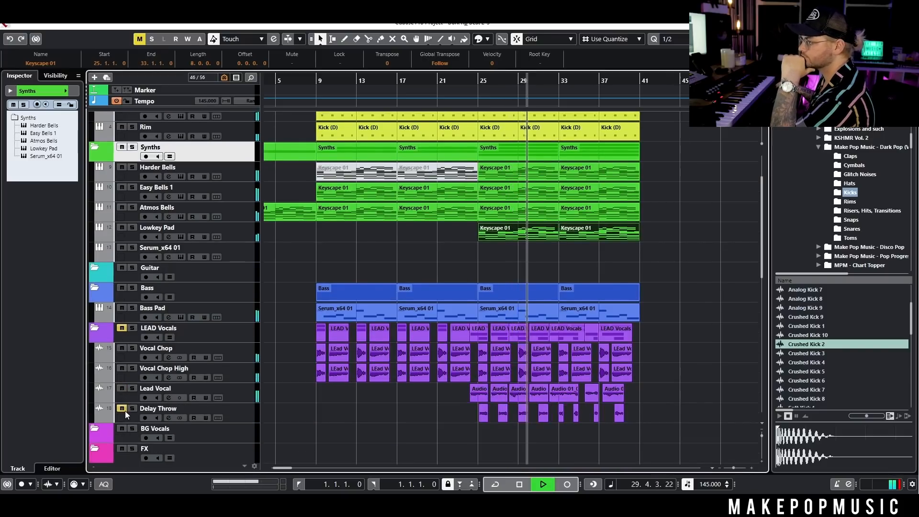
{"action": "left_click", "coordinate": [219, 401]}
{"action": "left_click_drag", "start_coordinate": [73, 136], "coordinate": [74, 135]}
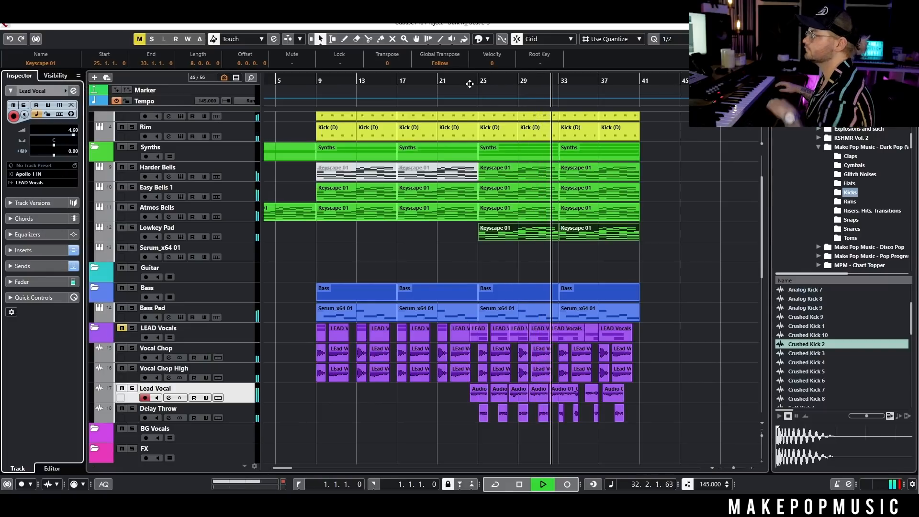
Step: Replay the mix from just before bar 25 and compare it with the Kick Layer muted and unmuted
{"action": "key", "text": "space"}
{"action": "left_click", "coordinate": [470, 83]}
{"action": "key", "text": "space"}
{"action": "scroll", "coordinate": [642, 190], "scroll_direction": "up", "scroll_amount": 3}
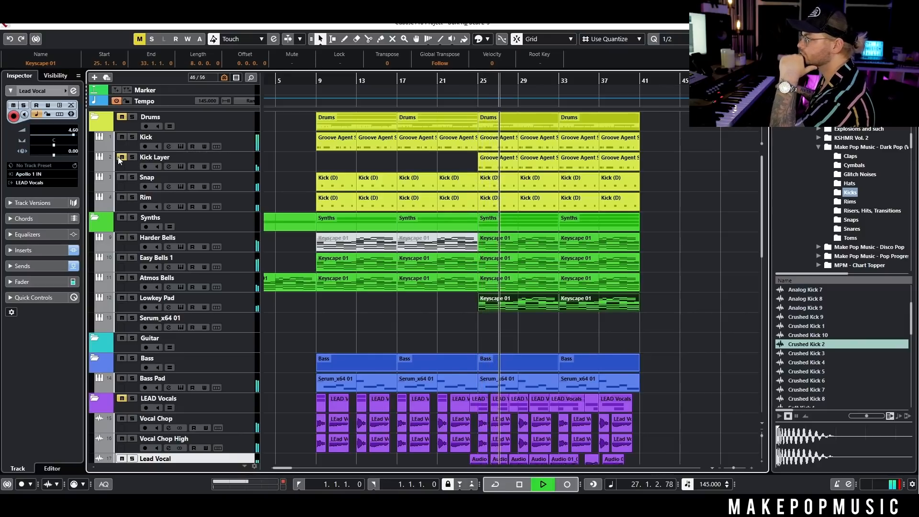
Step: Solo the Kick Layer and insert CamelCrusher after kHs Haas on its channel
{"action": "left_click", "coordinate": [132, 157]}
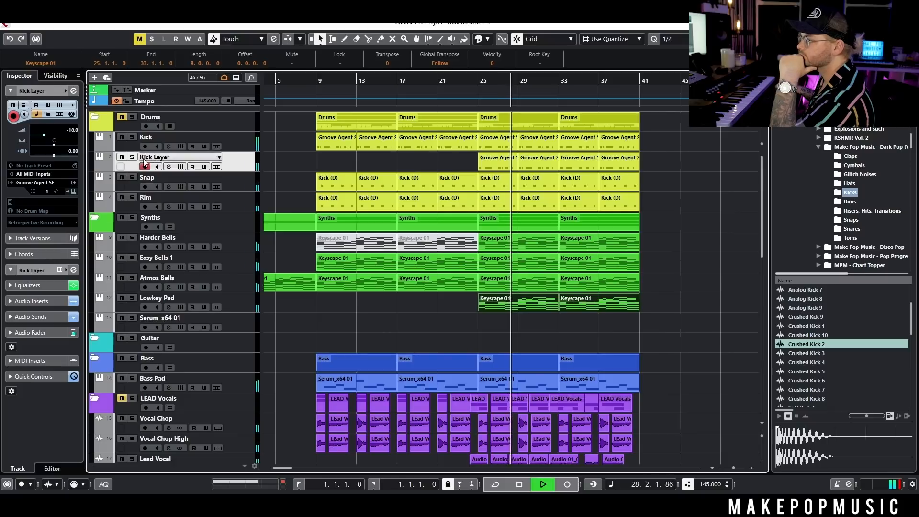
{"action": "key", "text": "space"}
{"action": "left_click", "coordinate": [169, 171]}
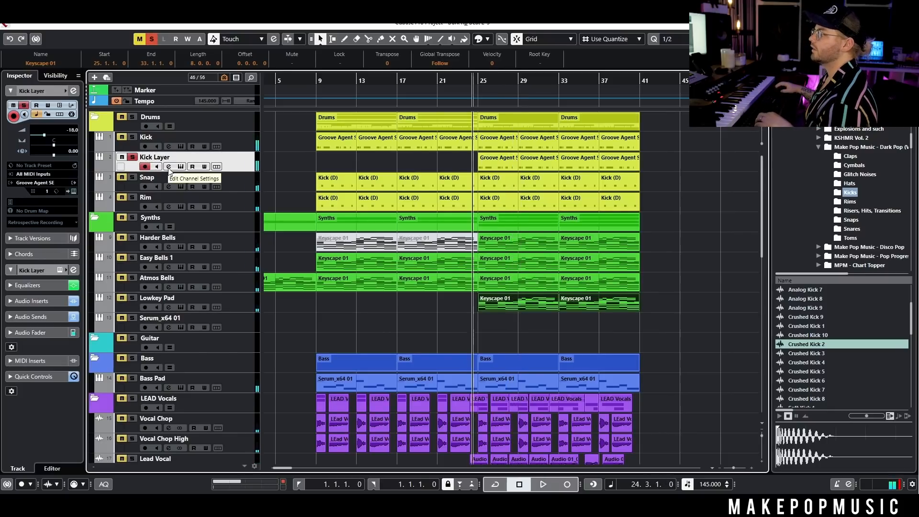
{"action": "left_click", "coordinate": [215, 255]}
{"action": "type", "text": "camel"}
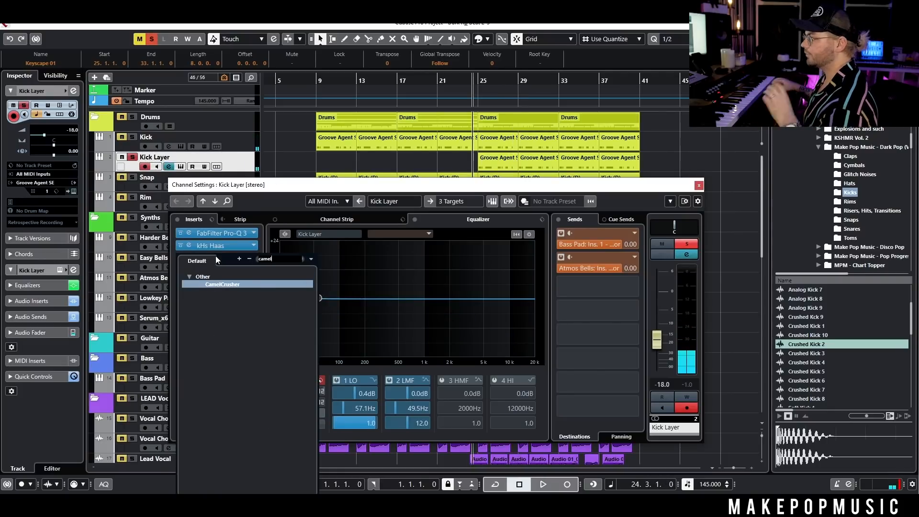
{"action": "left_click", "coordinate": [237, 285]}
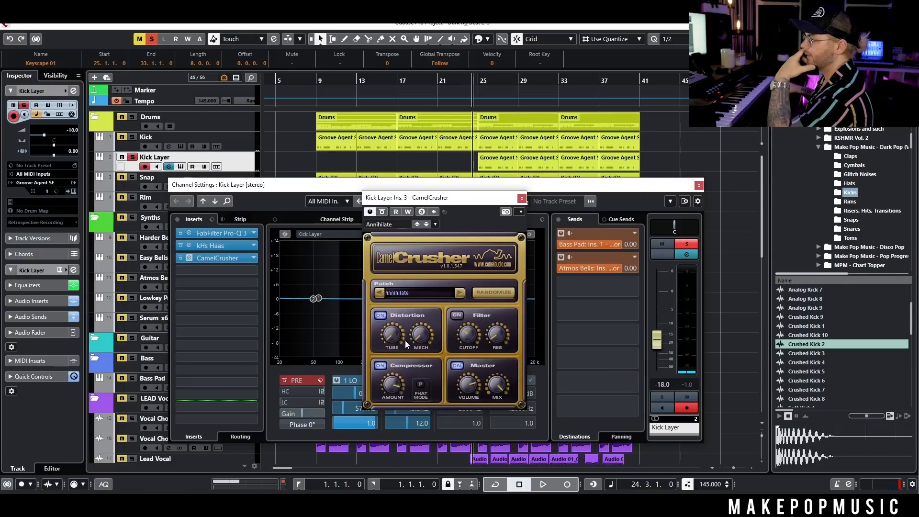
Step: Reshape the Kick Layer's first Pro-Q 3 during playback, raising the frequency of its bell dip and high cut and adding another mid dip
{"action": "key", "text": "space"}
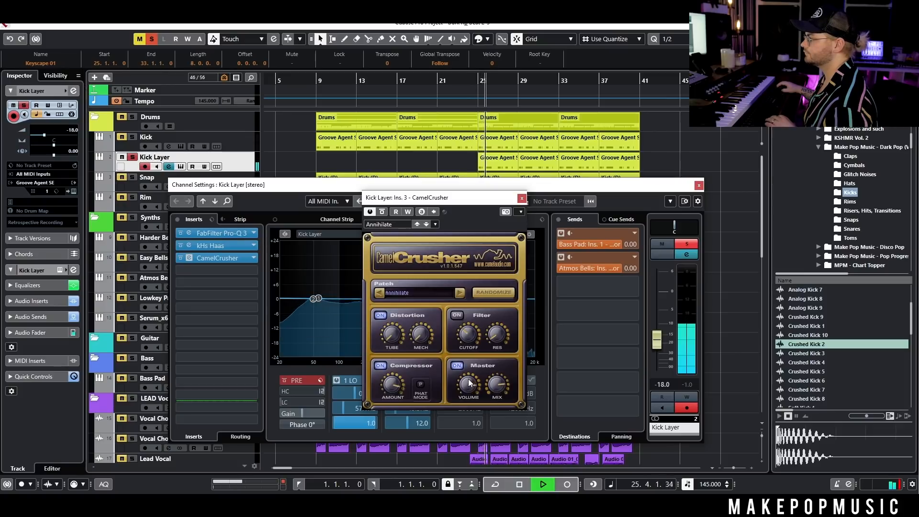
{"action": "left_click", "coordinate": [228, 273]}
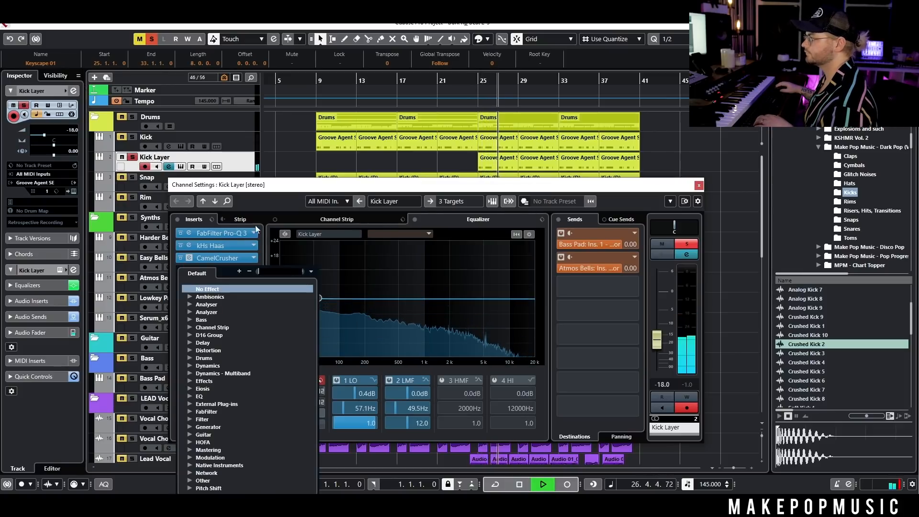
{"action": "left_click", "coordinate": [222, 231]}
{"action": "left_click", "coordinate": [226, 232]}
{"action": "left_click", "coordinate": [350, 315]}
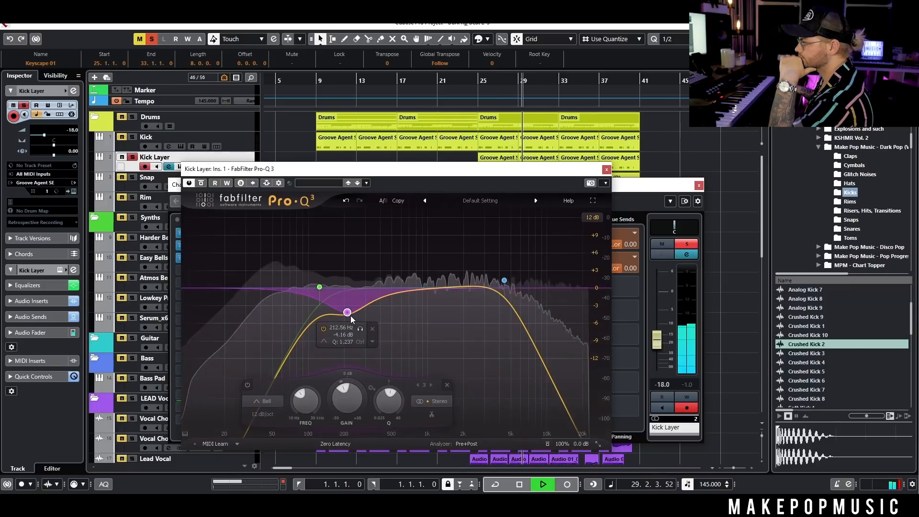
{"action": "left_click_drag", "start_coordinate": [351, 315], "coordinate": [369, 314]}
{"action": "left_click_drag", "start_coordinate": [504, 280], "coordinate": [530, 283]}
{"action": "left_click_drag", "start_coordinate": [452, 288], "coordinate": [425, 309]}
{"action": "scroll", "coordinate": [451, 310], "scroll_direction": "up", "scroll_amount": 4}
{"action": "left_click", "coordinate": [606, 170]}
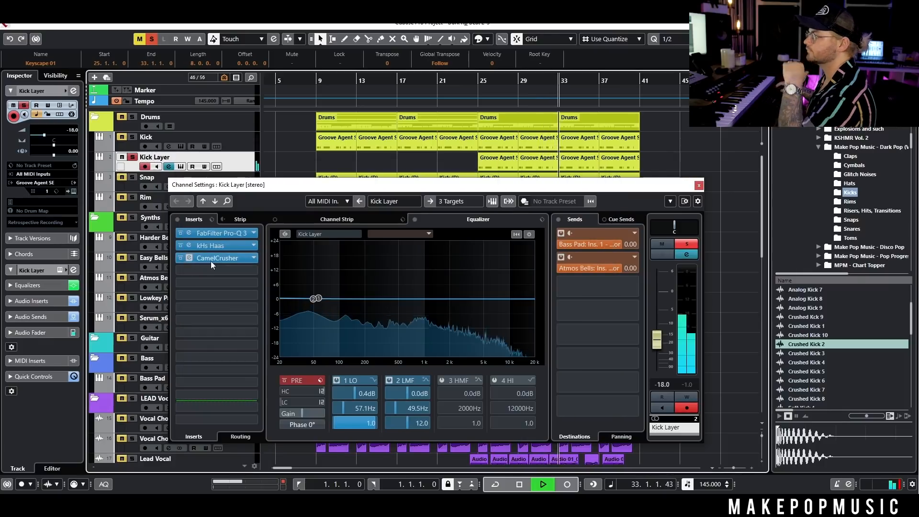
Step: Insert a second FabFilter Pro-Q 3 after CamelCrusher on the Kick Layer and add a low cut at about 151 Hz
{"action": "left_click", "coordinate": [207, 274]}
{"action": "type", "text": "pro-q"}
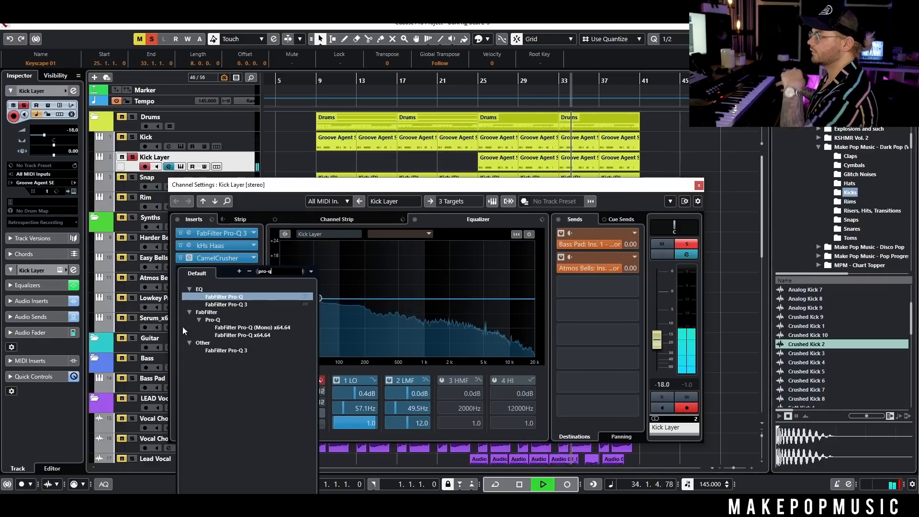
{"action": "left_click", "coordinate": [217, 304]}
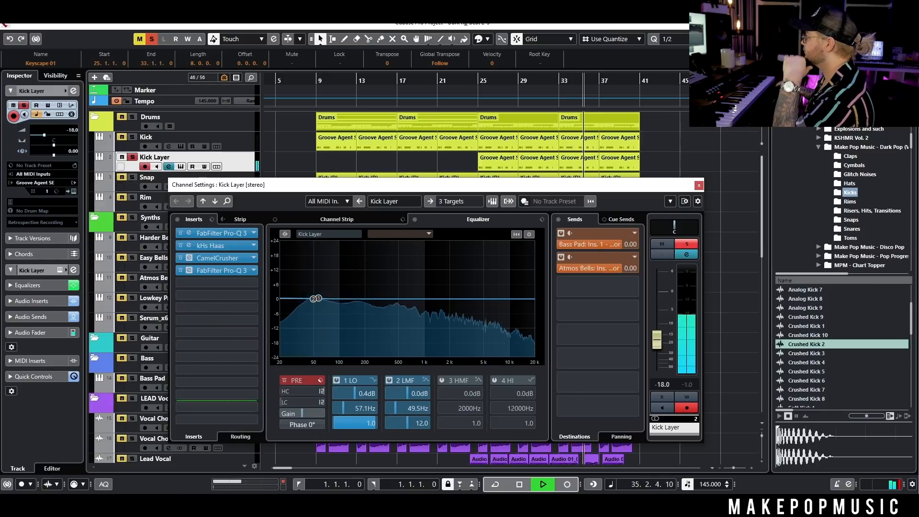
{"action": "key", "text": "space"}
{"action": "left_click_drag", "start_coordinate": [253, 299], "coordinate": [399, 297]}
{"action": "key", "text": "space"}
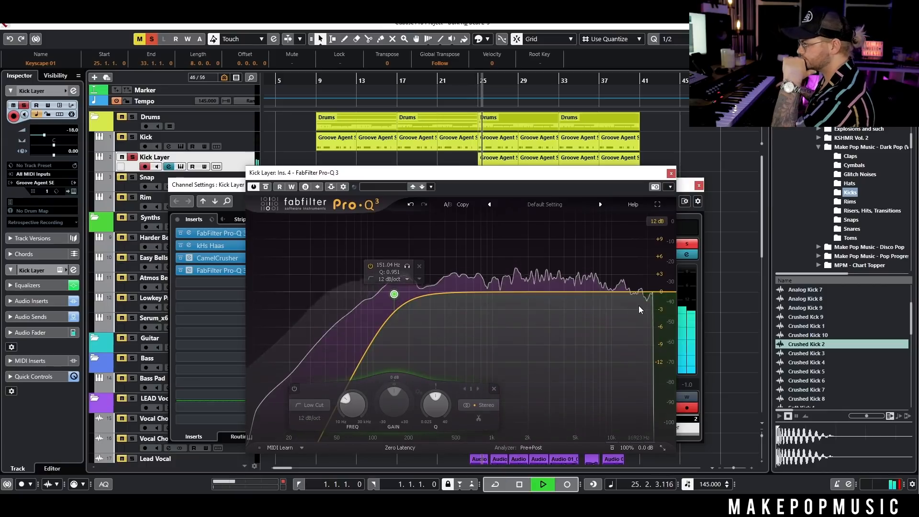
Step: Add a high cut and a bell dip of about 5 dB just above 5 kHz in the second Pro-Q 3
{"action": "double_click", "coordinate": [651, 309]}
{"action": "left_click_drag", "start_coordinate": [651, 294], "coordinate": [622, 287]}
{"action": "left_click_drag", "start_coordinate": [547, 294], "coordinate": [565, 321]}
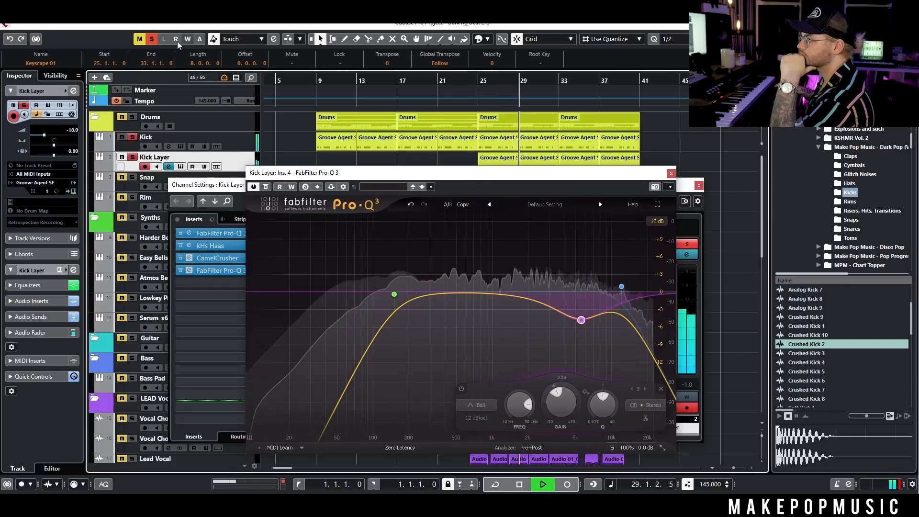
Step: Clear all solos and close the Kick Layer's plug-in and channel windows while the full mix plays
{"action": "left_click", "coordinate": [152, 40]}
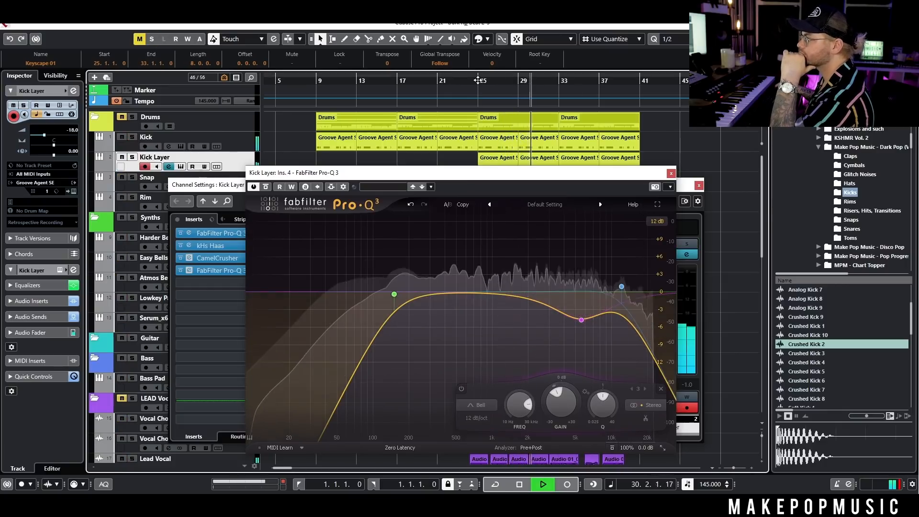
{"action": "left_click", "coordinate": [671, 173]}
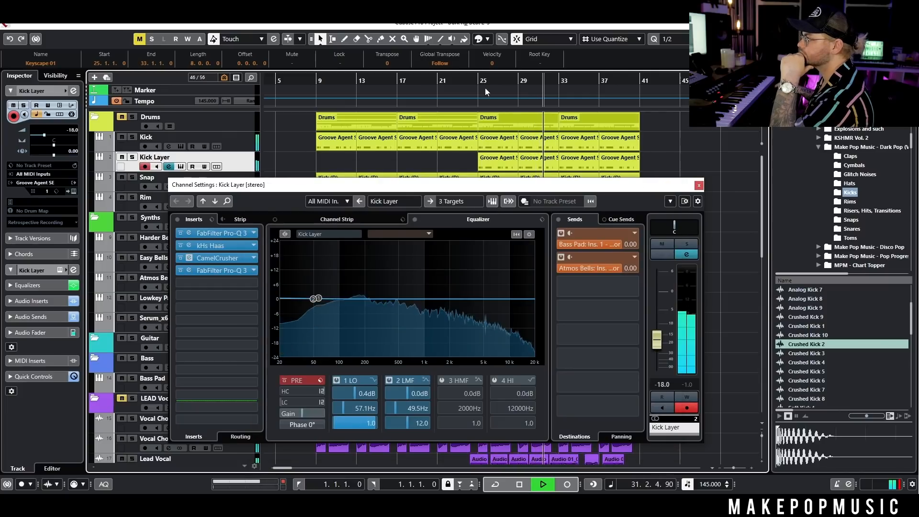
{"action": "left_click", "coordinate": [698, 184]}
{"action": "scroll", "coordinate": [100, 193], "scroll_direction": "down", "scroll_amount": 5}
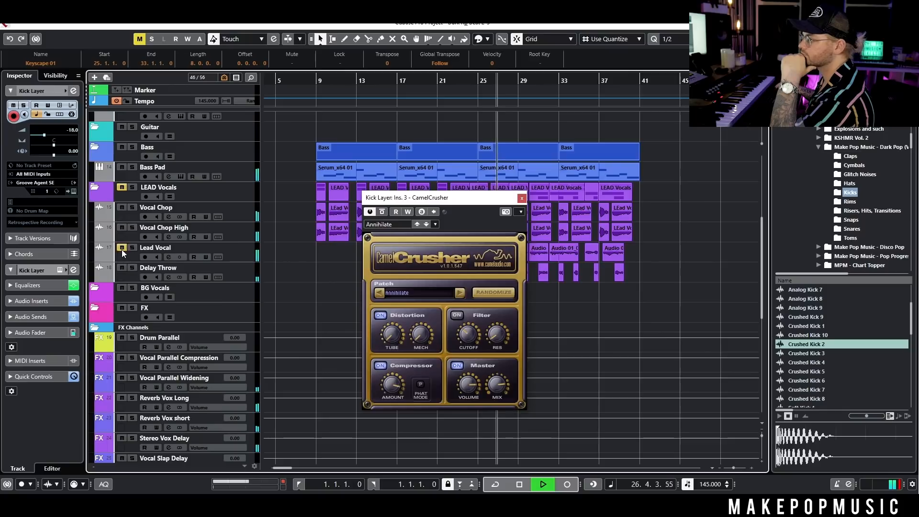
{"action": "left_click", "coordinate": [522, 198]}
{"action": "scroll", "coordinate": [663, 215], "scroll_direction": "up", "scroll_amount": 5}
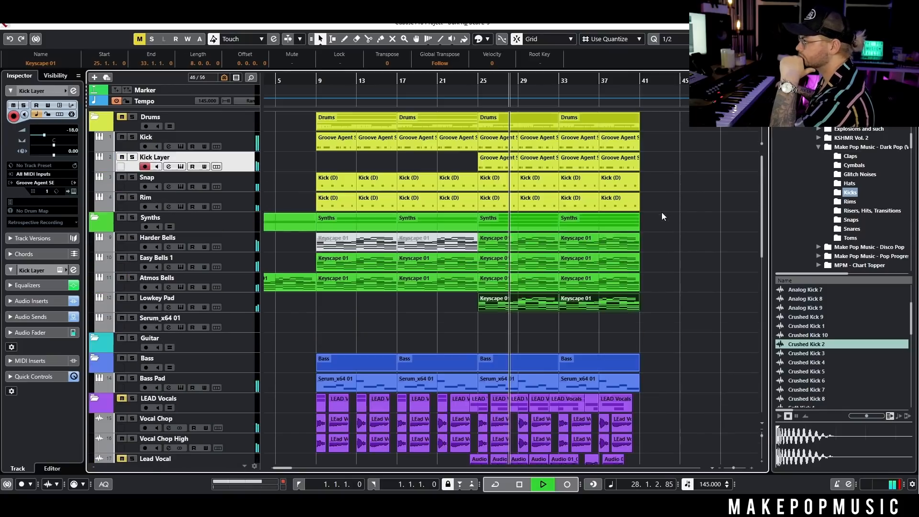
Step: Open the Kick Layer's Groove Agent SE, shorten the Crushed Kick 2 sample to about 0.1 s during playback, and close it
{"action": "left_click", "coordinate": [180, 167]}
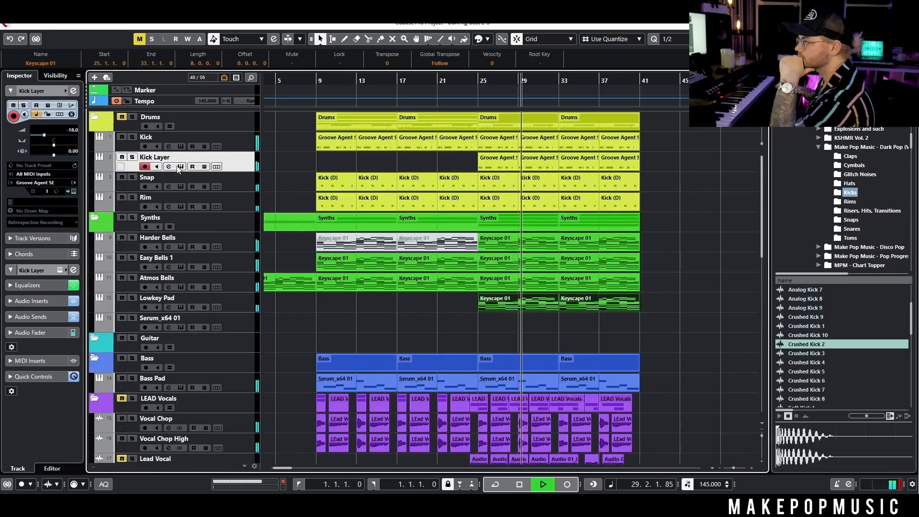
{"action": "left_click_drag", "start_coordinate": [592, 347], "coordinate": [570, 348]}
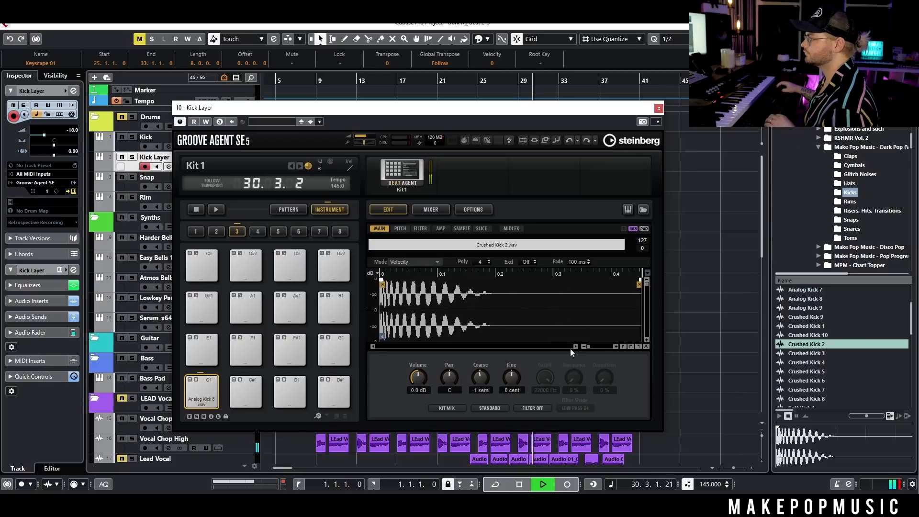
{"action": "left_click_drag", "start_coordinate": [639, 282], "coordinate": [430, 283]}
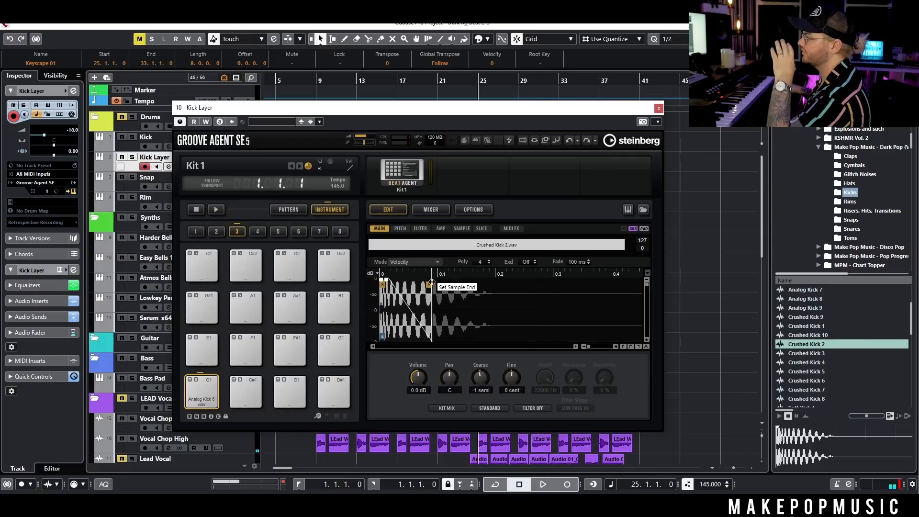
{"action": "key", "text": "space"}
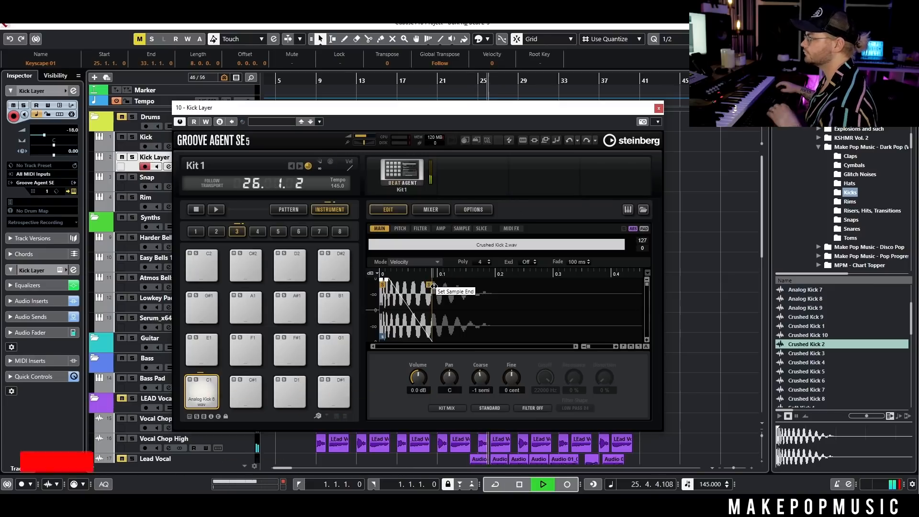
{"action": "left_click_drag", "start_coordinate": [434, 286], "coordinate": [443, 286]}
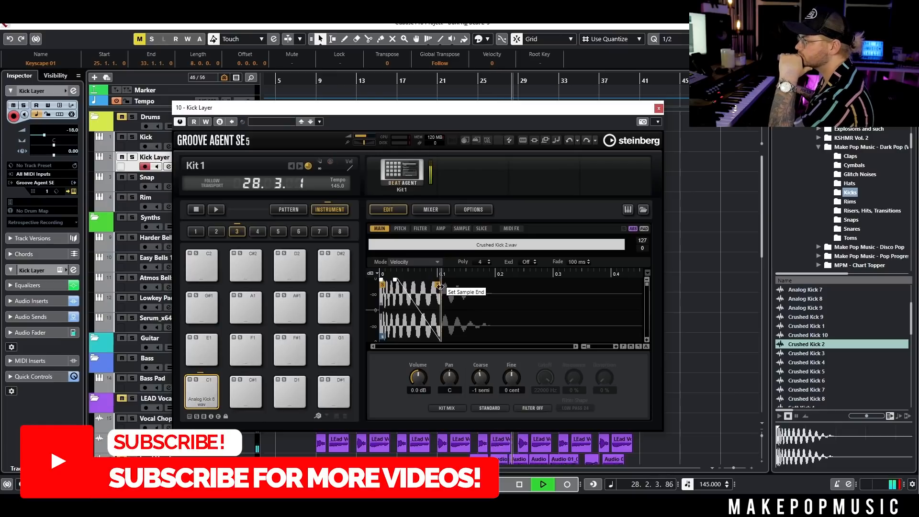
{"action": "left_click", "coordinate": [658, 109]}
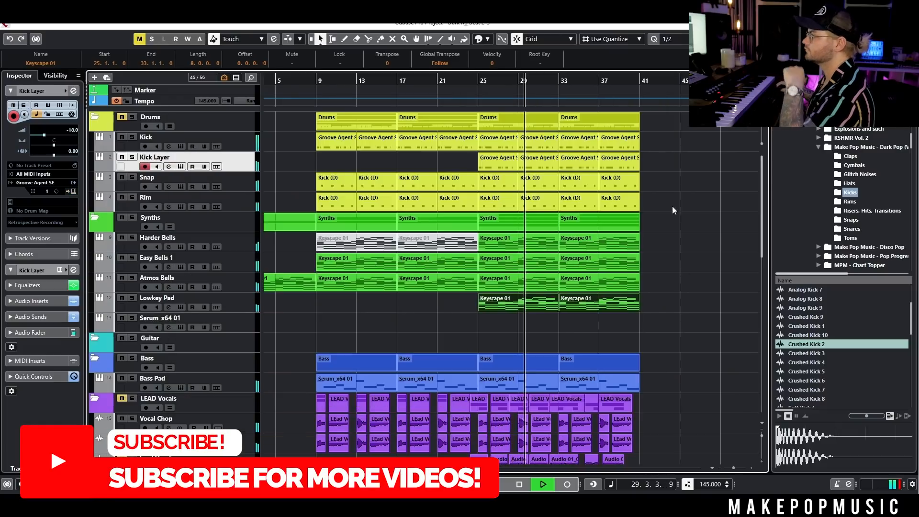
{"action": "left_click", "coordinate": [671, 206]}
{"action": "key", "text": "space"}
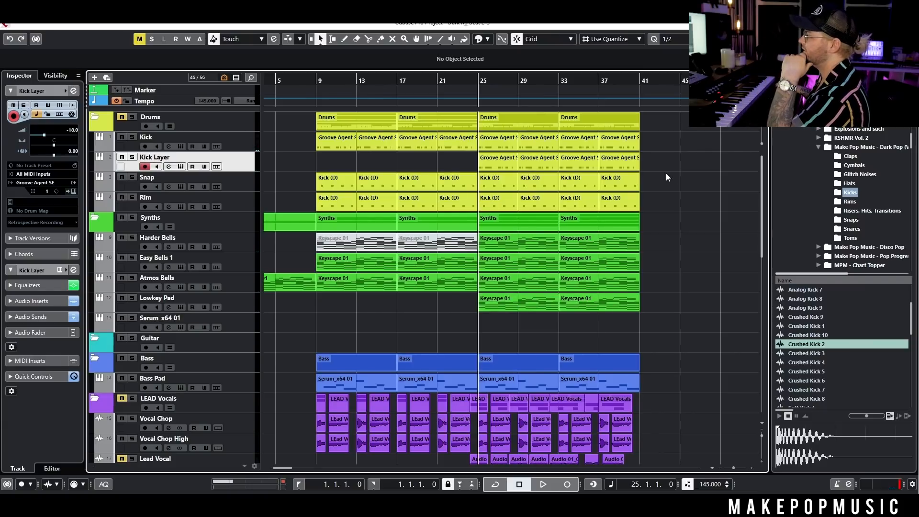
Step: Duplicate the Snap track and delete the copy's events before bar 25
{"action": "left_click", "coordinate": [851, 229]}
{"action": "scroll", "coordinate": [807, 332], "scroll_direction": "down", "scroll_amount": 7}
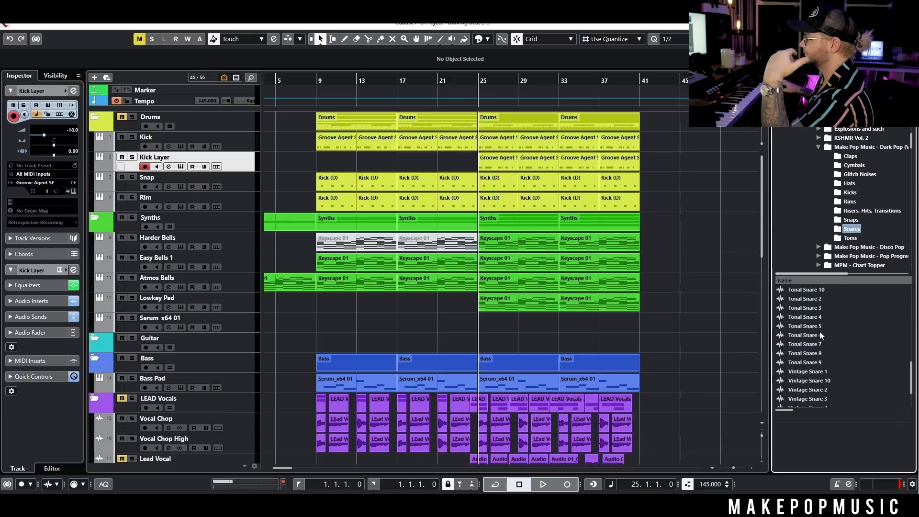
{"action": "right_click", "coordinate": [236, 190]}
{"action": "key", "text": "Escape"}
{"action": "key", "text": "ctrl+shift+d"}
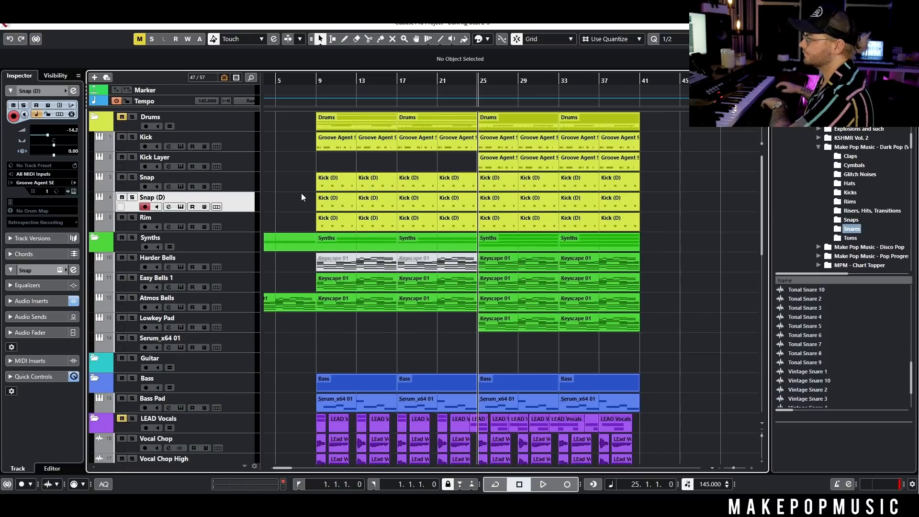
{"action": "left_click_drag", "start_coordinate": [444, 208], "coordinate": [443, 209]}
{"action": "key", "text": "Delete"}
Step: Remove the Valhalla reverb insert from the duplicated Snap track, rename it Snare and move it below Rim
{"action": "left_click", "coordinate": [169, 207]}
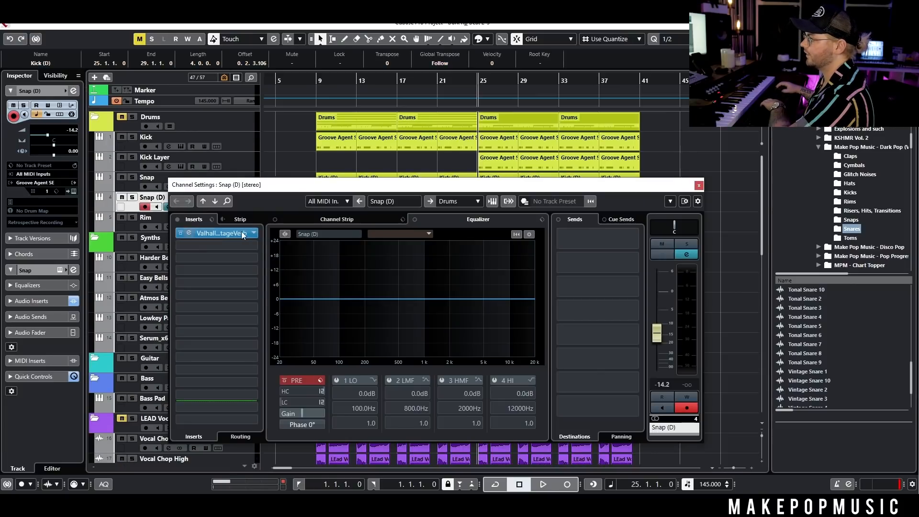
{"action": "left_click", "coordinate": [701, 177]}
{"action": "double_click", "coordinate": [173, 193]}
{"action": "type", "text": "Snare"}
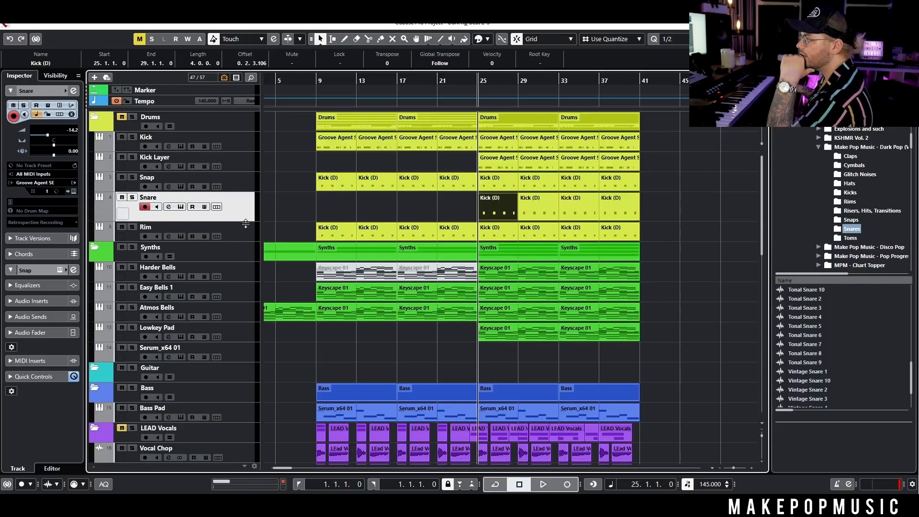
{"action": "left_click_drag", "start_coordinate": [243, 221], "coordinate": [242, 224]}
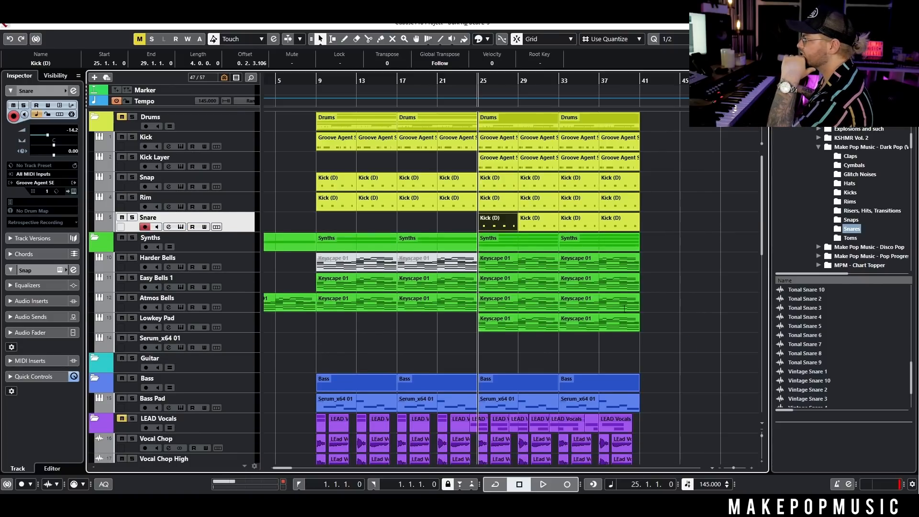
Step: Open the Snare track's Groove Agent SE and browse to the Snares sample folder
{"action": "left_click_drag", "start_coordinate": [918, 91], "coordinate": [540, 113]}
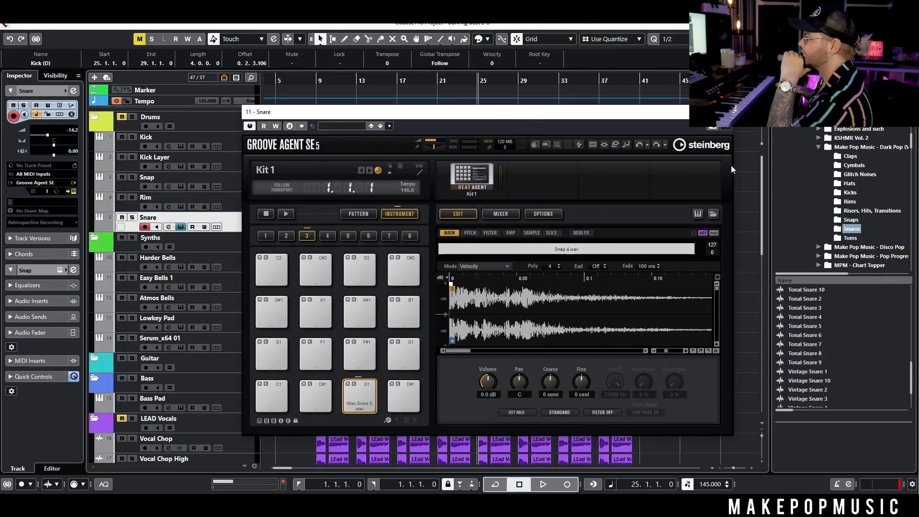
{"action": "left_click", "coordinate": [860, 212]}
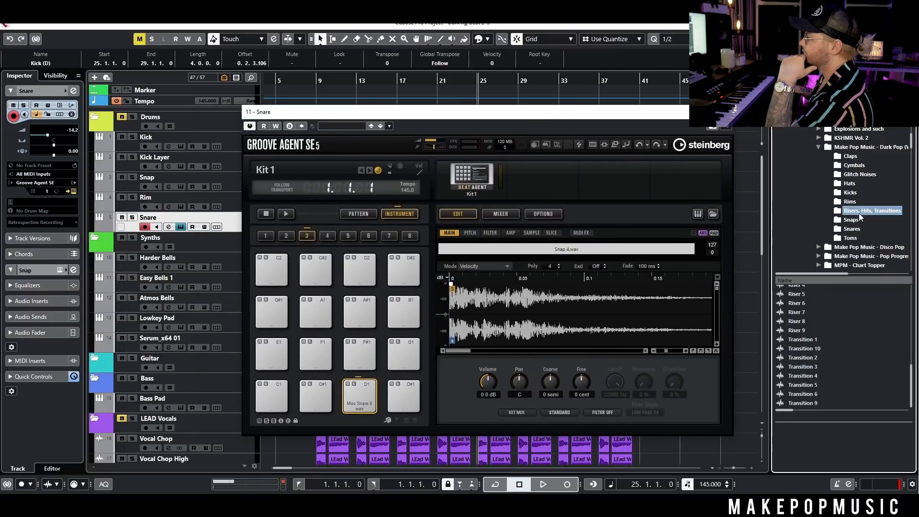
{"action": "left_click", "coordinate": [852, 220]}
{"action": "left_click", "coordinate": [856, 227]}
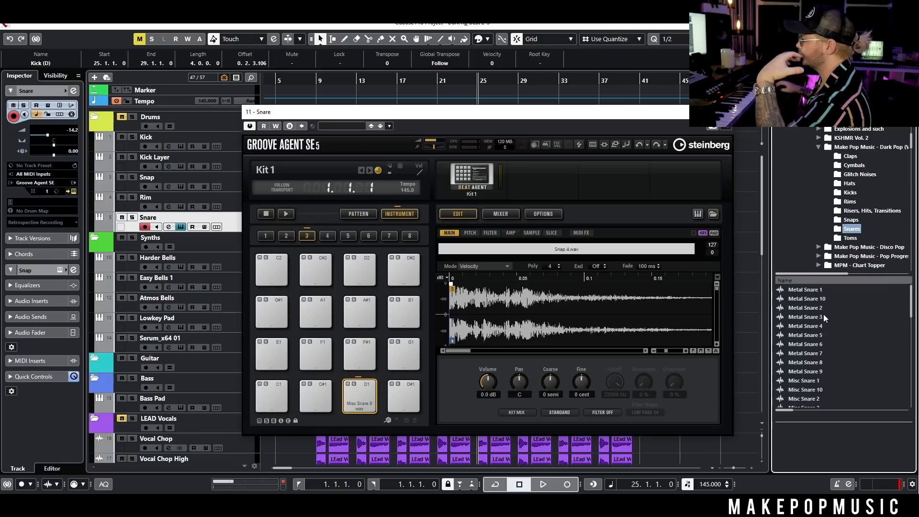
Step: Audition the Metal Snare samples and load Metal Snare 5 onto the D1 pad of the Snare track's Groove Agent SE
{"action": "left_click", "coordinate": [821, 310]}
{"action": "left_click", "coordinate": [819, 317]}
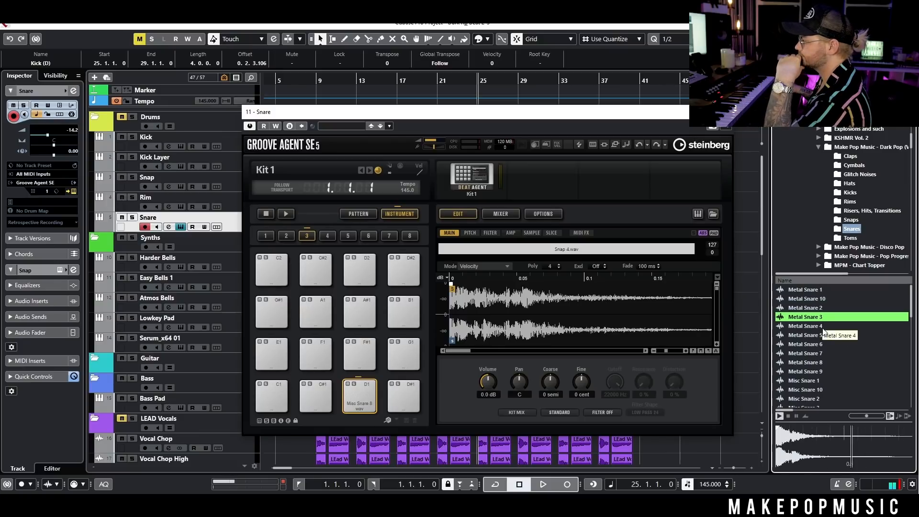
{"action": "left_click", "coordinate": [823, 328]}
{"action": "left_click", "coordinate": [827, 336]}
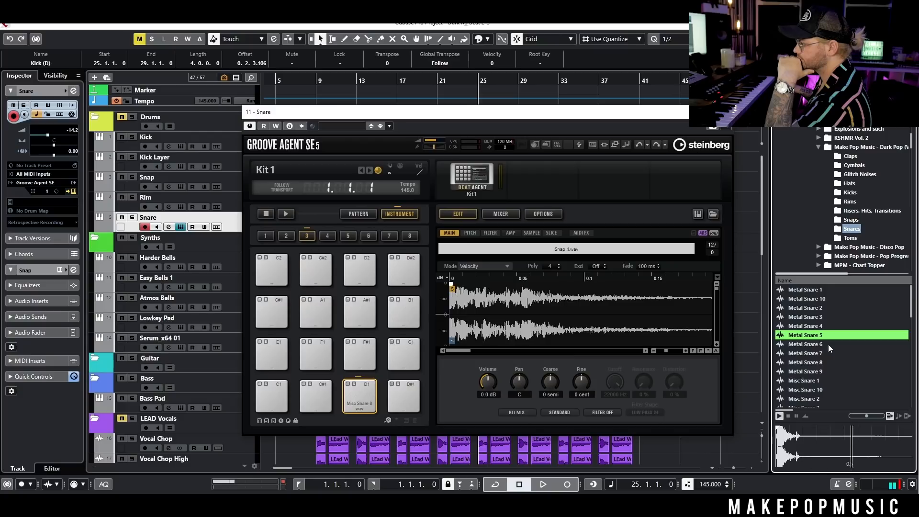
{"action": "left_click", "coordinate": [828, 344]}
{"action": "left_click", "coordinate": [825, 352]}
{"action": "left_click", "coordinate": [822, 362]}
{"action": "left_click", "coordinate": [832, 370]}
{"action": "left_click", "coordinate": [834, 336]}
{"action": "left_click_drag", "start_coordinate": [834, 335], "coordinate": [363, 395]}
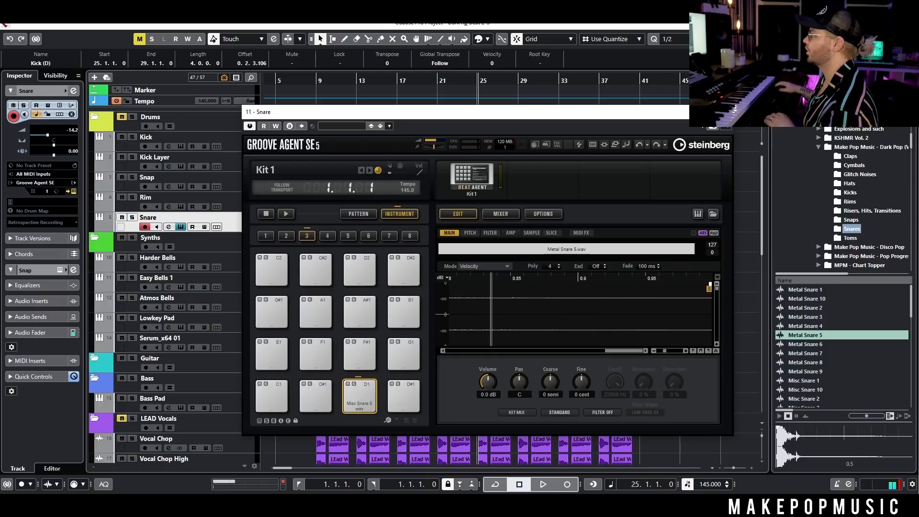
Step: Play the mix with the new Snare, check its channel settings, and lower its volume to -15.5 dB
{"action": "key", "text": "space"}
{"action": "left_click", "coordinate": [723, 112]}
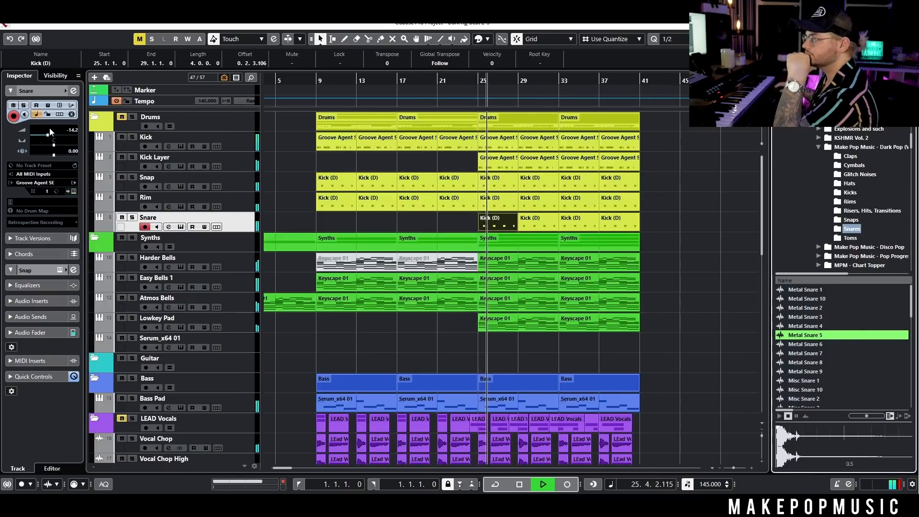
{"action": "left_click", "coordinate": [168, 209]}
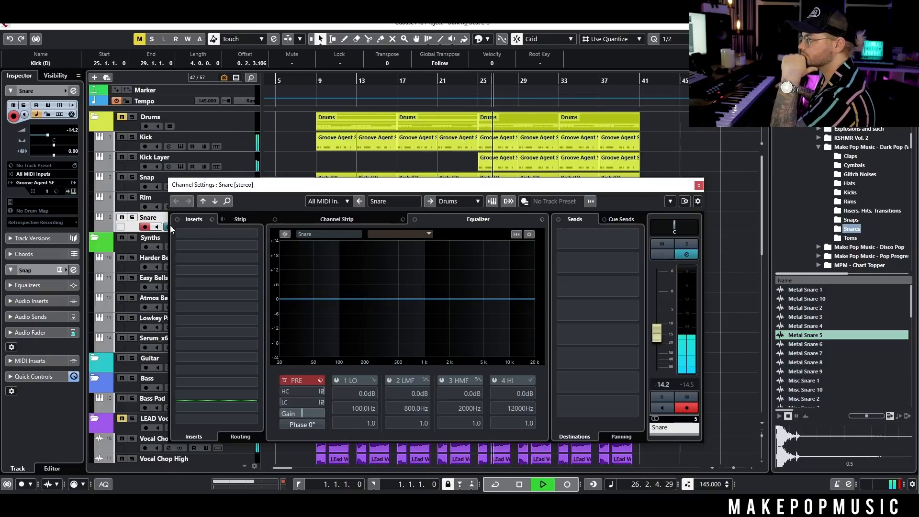
{"action": "left_click", "coordinate": [702, 186]}
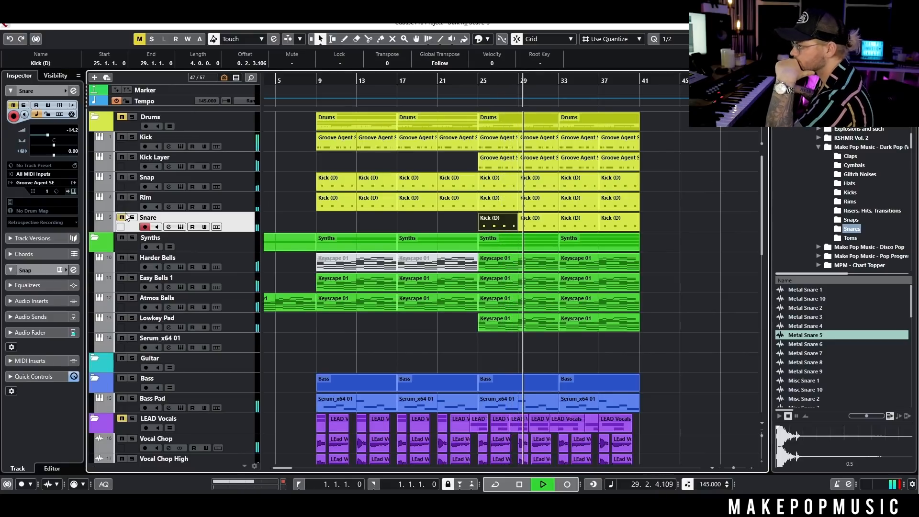
{"action": "left_click_drag", "start_coordinate": [48, 136], "coordinate": [46, 136]}
{"action": "key", "text": "l"}
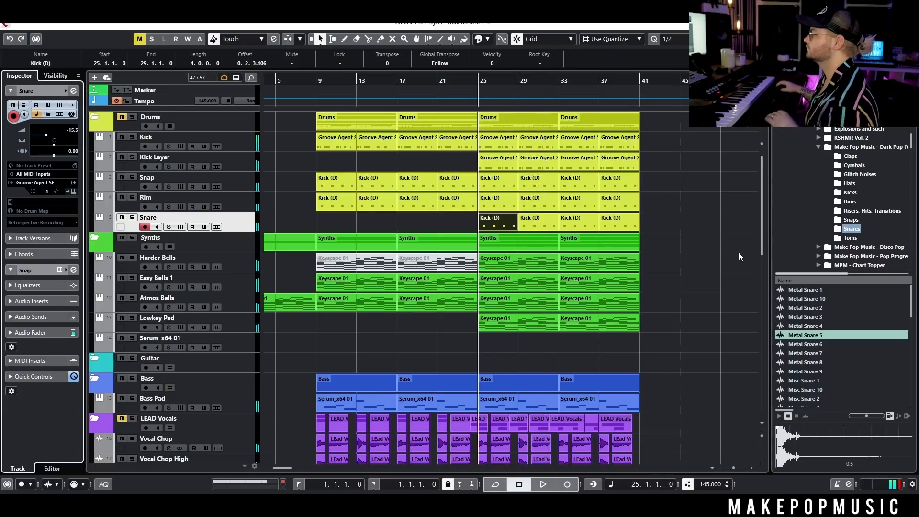
Step: Duplicate the Snare track and rename the copy Tonal Snare
{"action": "right_click", "coordinate": [248, 226]}
{"action": "left_click", "coordinate": [282, 254]}
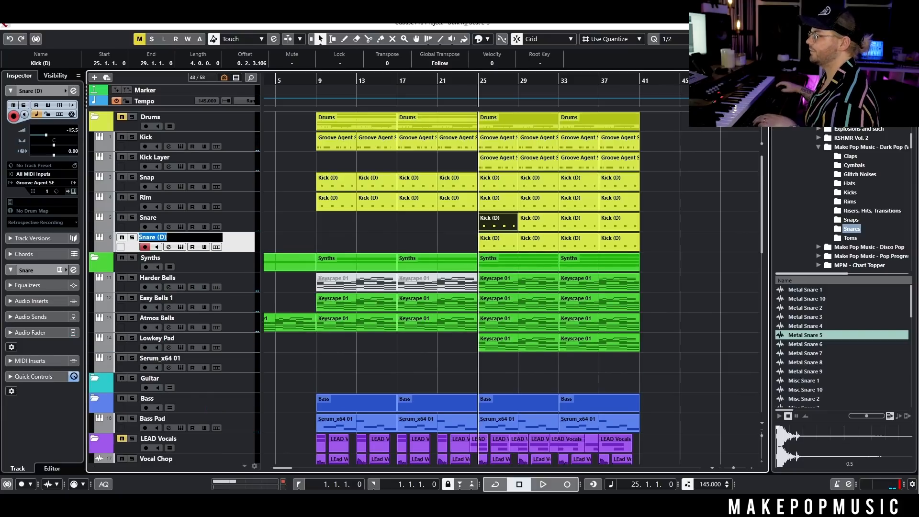
{"action": "type", "text": "Tonal Snare"}
{"action": "key", "text": "Return"}
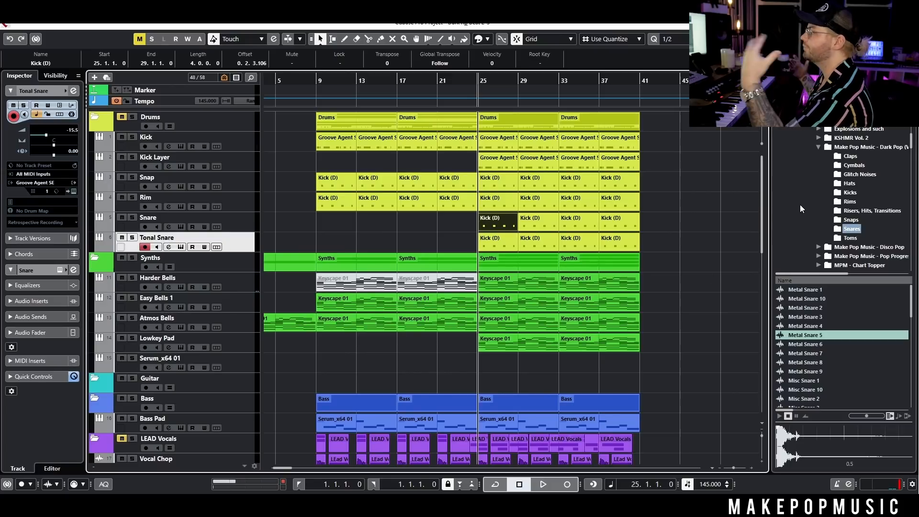
Step: Audition the Tonal Snare samples in the Snares folder and select Tonal Snare 2
{"action": "scroll", "coordinate": [814, 376], "scroll_direction": "down", "scroll_amount": 10}
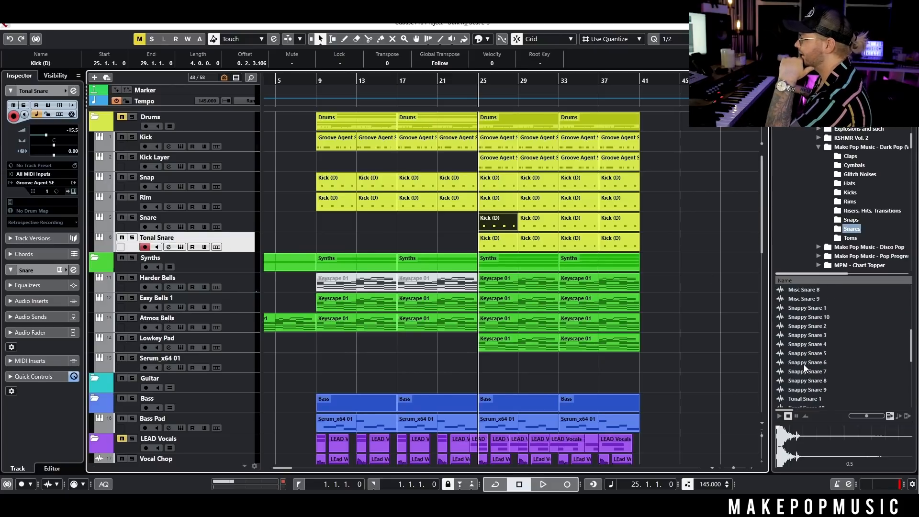
{"action": "left_click", "coordinate": [822, 336]}
{"action": "left_click", "coordinate": [822, 326]}
{"action": "left_click", "coordinate": [822, 317]}
{"action": "left_click", "coordinate": [822, 308]}
{"action": "left_click", "coordinate": [821, 298]}
{"action": "left_click", "coordinate": [821, 290]}
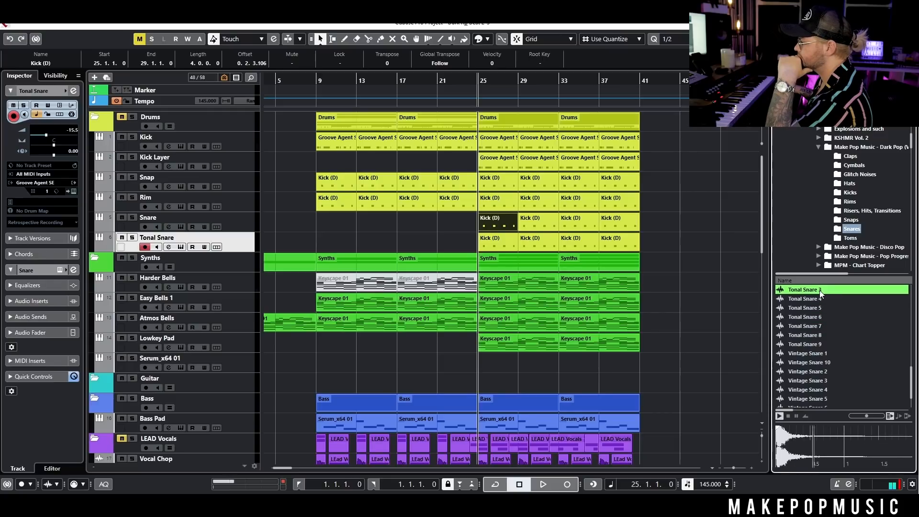
{"action": "left_click", "coordinate": [817, 344]}
{"action": "scroll", "coordinate": [827, 326], "scroll_direction": "up", "scroll_amount": 2}
{"action": "left_click", "coordinate": [814, 344]}
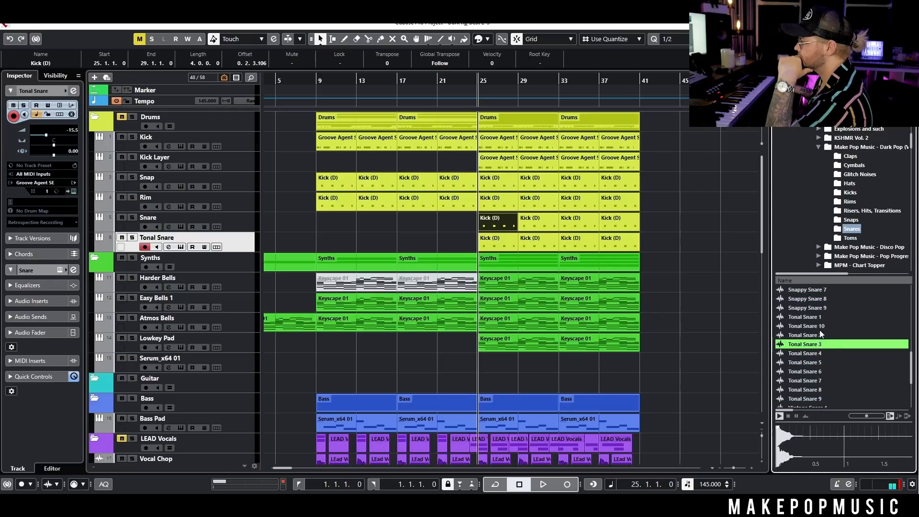
{"action": "left_click", "coordinate": [820, 334]}
Step: Load Tonal Snare 2 onto the D1 pad of the Tonal Snare track's Groove Agent SE and set its Coarse tuning to -1 semi
{"action": "left_click", "coordinate": [180, 247]}
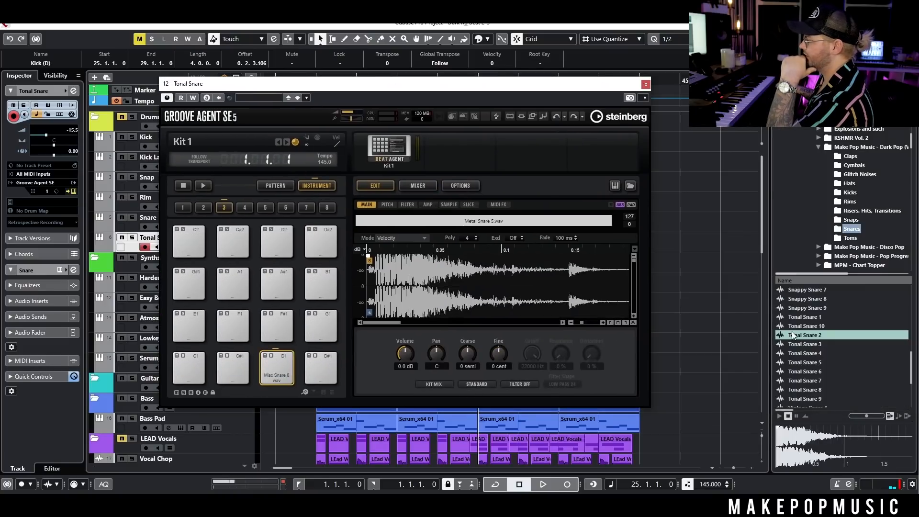
{"action": "left_click_drag", "start_coordinate": [793, 336], "coordinate": [276, 367]}
{"action": "scroll", "coordinate": [469, 360], "scroll_direction": "down", "scroll_amount": 1}
{"action": "key", "text": "space"}
{"action": "left_click_drag", "start_coordinate": [607, 87], "coordinate": [562, 184]}
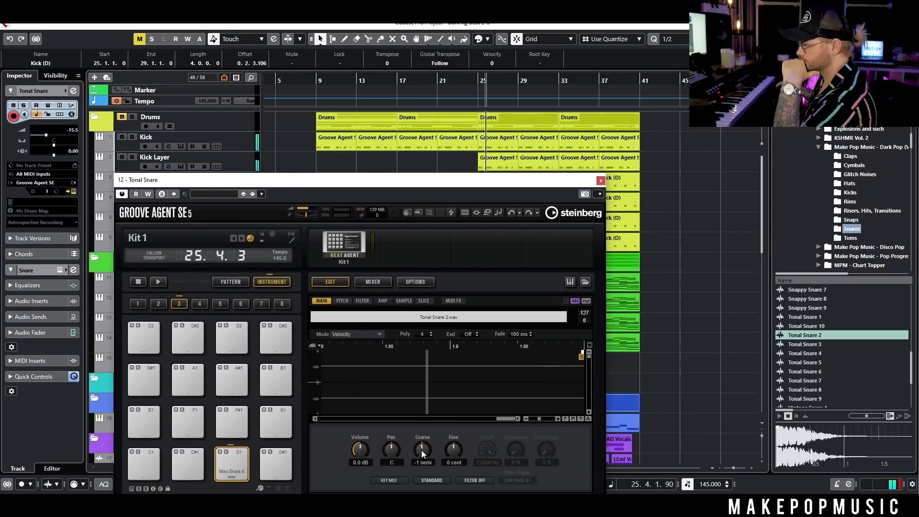
{"action": "left_click_drag", "start_coordinate": [524, 180], "coordinate": [574, 179]}
{"action": "scroll", "coordinate": [474, 450], "scroll_direction": "down", "scroll_amount": 1}
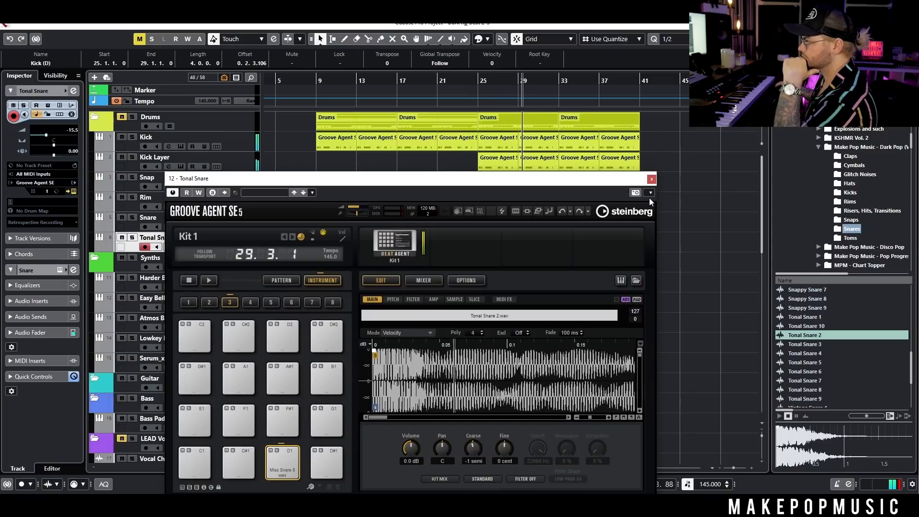
{"action": "left_click", "coordinate": [650, 179]}
Step: Solo the Tonal Snare track and insert FabFilter Pro-Q 3 in its first insert slot
{"action": "left_click", "coordinate": [133, 238]}
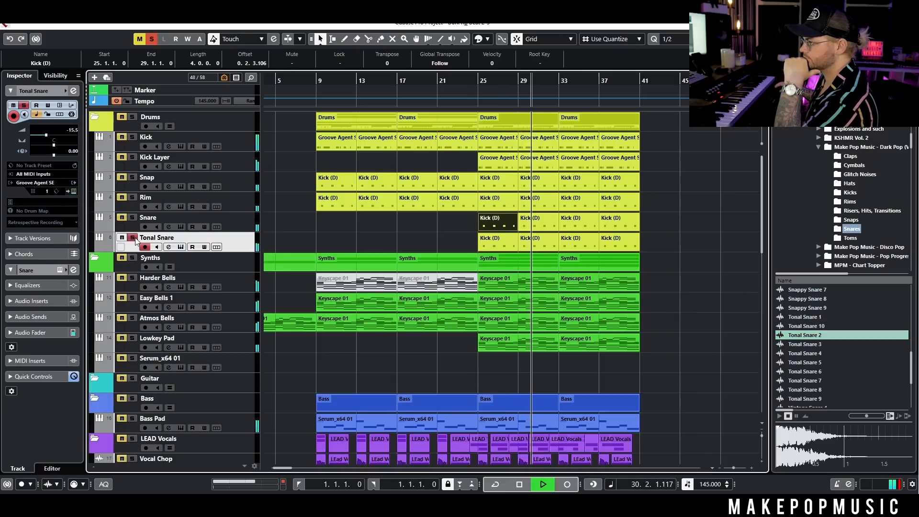
{"action": "left_click", "coordinate": [168, 246]}
{"action": "key", "text": "space"}
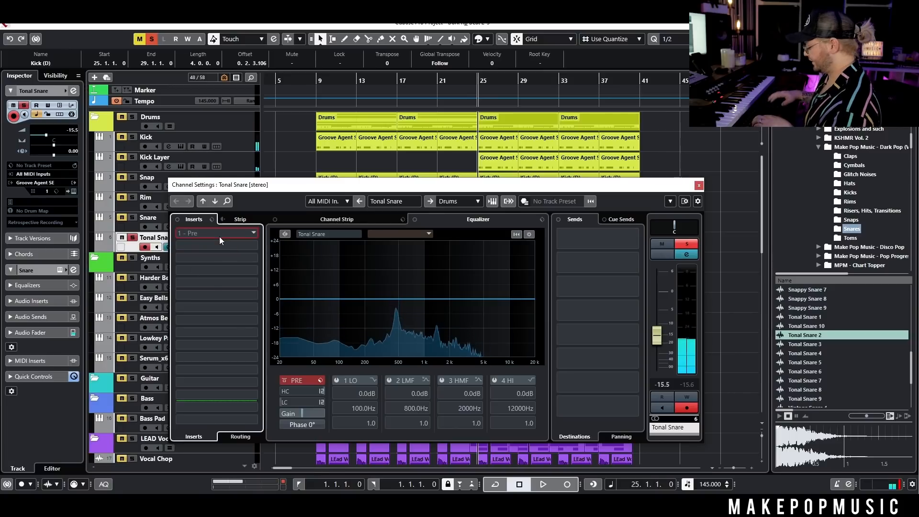
{"action": "left_click", "coordinate": [219, 236]}
{"action": "type", "text": "pro-q"}
{"action": "double_click", "coordinate": [254, 265]}
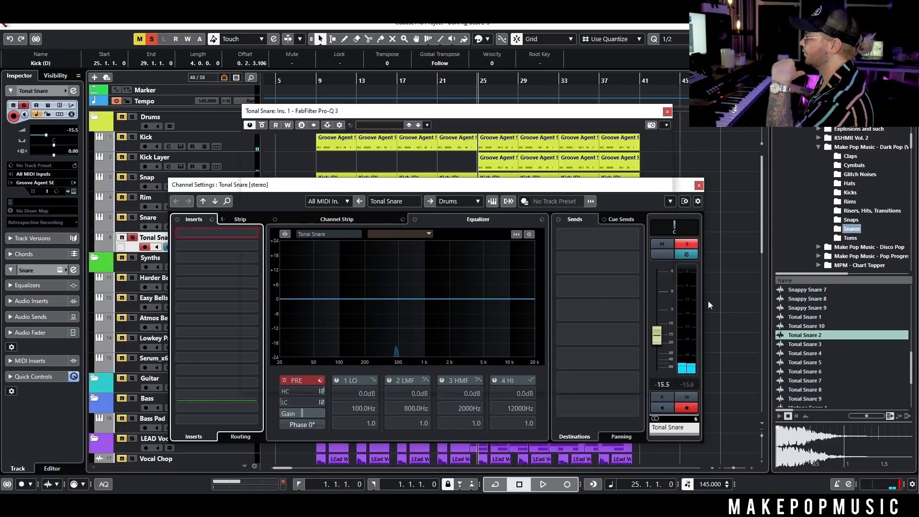
Step: Add a high cut near 1 kHz and a low cut at about 196 Hz in Pro-Q 3, and close the plug-in and channel settings
{"action": "left_click", "coordinate": [639, 285]}
{"action": "left_click_drag", "start_coordinate": [639, 285], "coordinate": [488, 204]}
{"action": "double_click", "coordinate": [249, 248]}
{"action": "left_click_drag", "start_coordinate": [249, 231], "coordinate": [397, 239]}
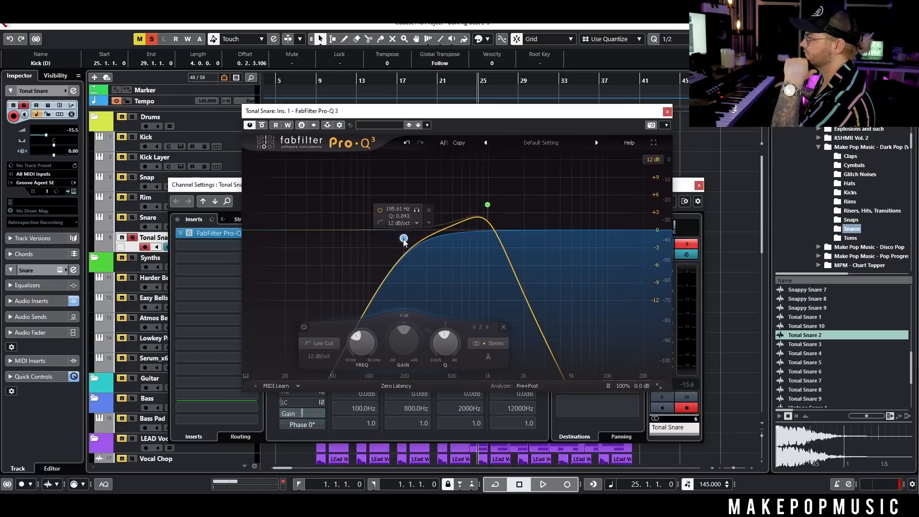
{"action": "key", "text": "space"}
{"action": "left_click", "coordinate": [666, 112]}
{"action": "left_click", "coordinate": [698, 186]}
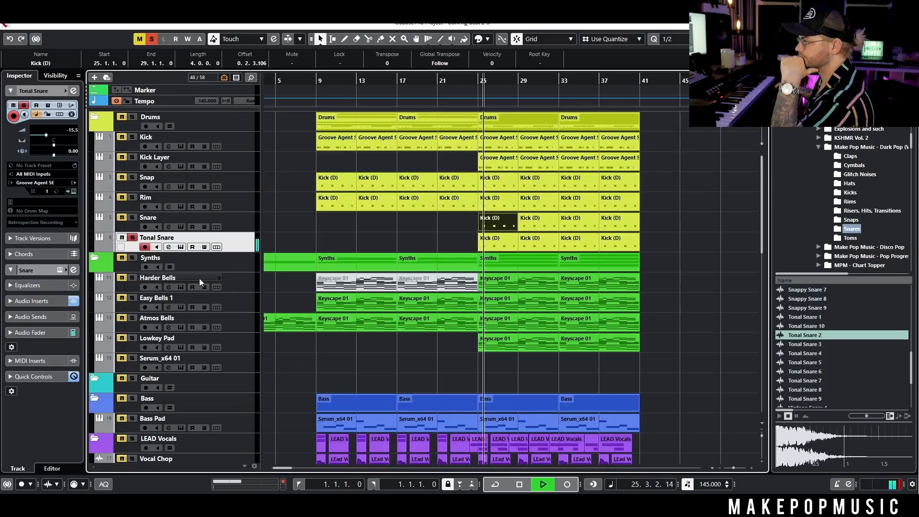
Step: Unsolo the Tonal Snare track and lower its volume to -25.0 dB during playback
{"action": "left_click", "coordinate": [132, 237]}
{"action": "left_click", "coordinate": [43, 135]}
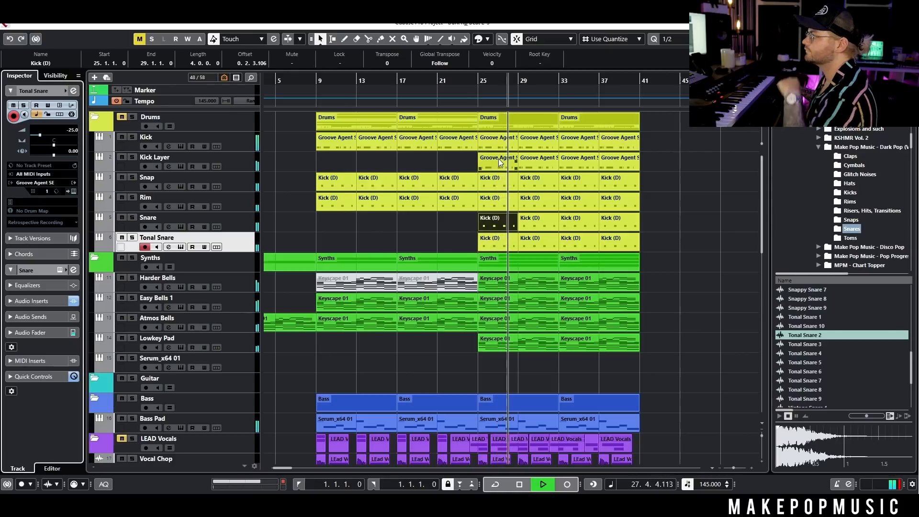
{"action": "key", "text": "space"}
Step: Delete the second and fourth notes from the Tonal Snare part at bar 25
{"action": "left_click", "coordinate": [463, 83]}
{"action": "double_click", "coordinate": [498, 243]}
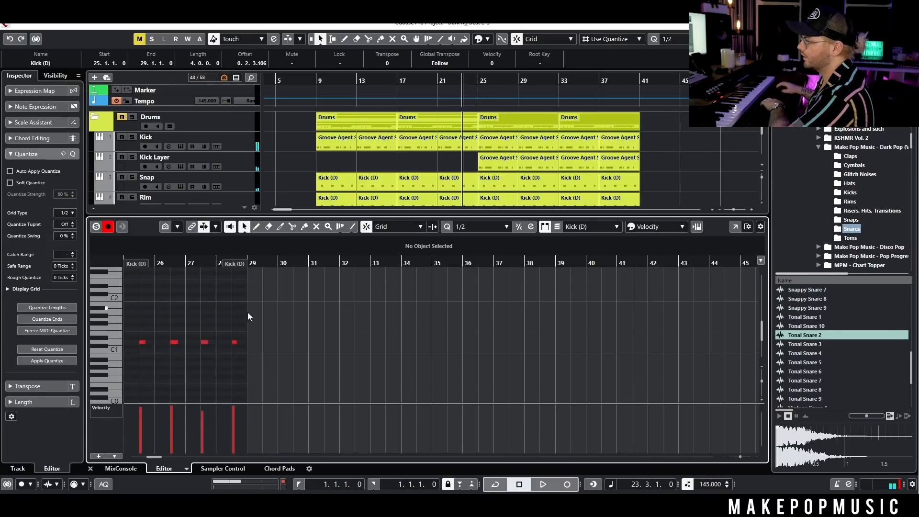
{"action": "left_click_drag", "start_coordinate": [177, 377], "coordinate": [177, 377]}
{"action": "key", "text": "Delete"}
{"action": "left_click_drag", "start_coordinate": [235, 319], "coordinate": [226, 378]}
{"action": "key", "text": "Return"}
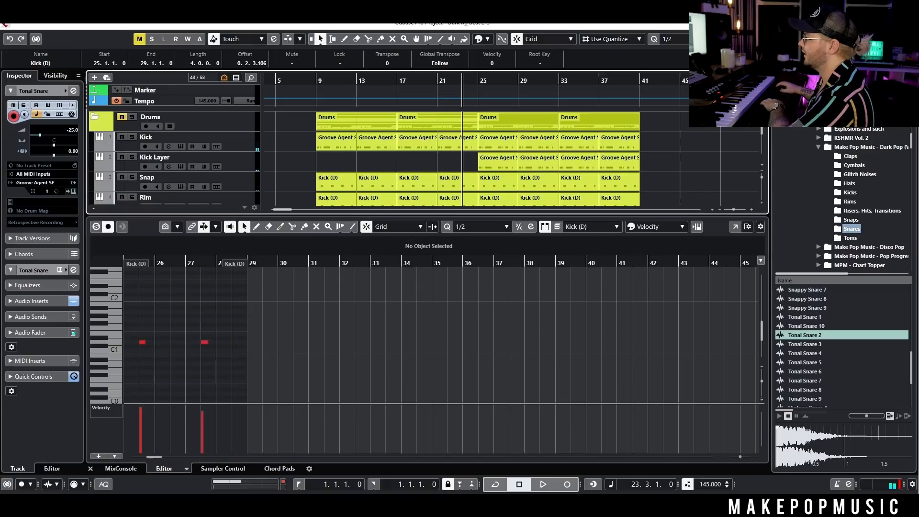
Step: Replace the three other Tonal Snare parts with copies of the edited part, filling bars 25 to 41
{"action": "left_click_drag", "start_coordinate": [644, 244], "coordinate": [542, 243]}
{"action": "key", "text": "Delete"}
{"action": "left_click_drag", "start_coordinate": [542, 247], "coordinate": [487, 245]}
{"action": "left_click_drag", "start_coordinate": [487, 246], "coordinate": [527, 242]}
{"action": "mouse_move", "coordinate": [562, 242]}
{"action": "left_mouse_down"}
{"action": "mouse_move", "coordinate": [513, 243]}
{"action": "mouse_move", "coordinate": [575, 239]}
{"action": "left_mouse_up"}
Step: Play the mix from bar 25 and set the Tonal Snare track's volume to -20.7 dB
{"action": "key", "text": "space"}
{"action": "left_click", "coordinate": [475, 77]}
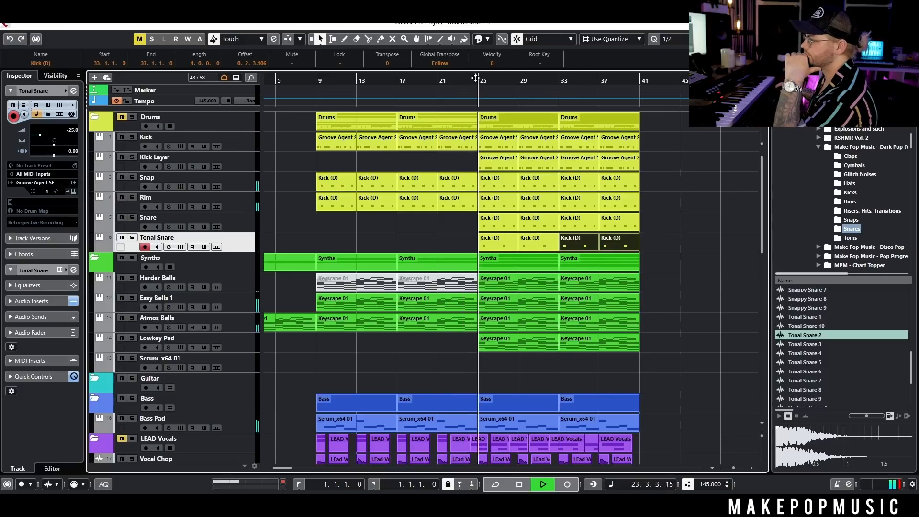
{"action": "left_click_drag", "start_coordinate": [41, 139], "coordinate": [47, 140]}
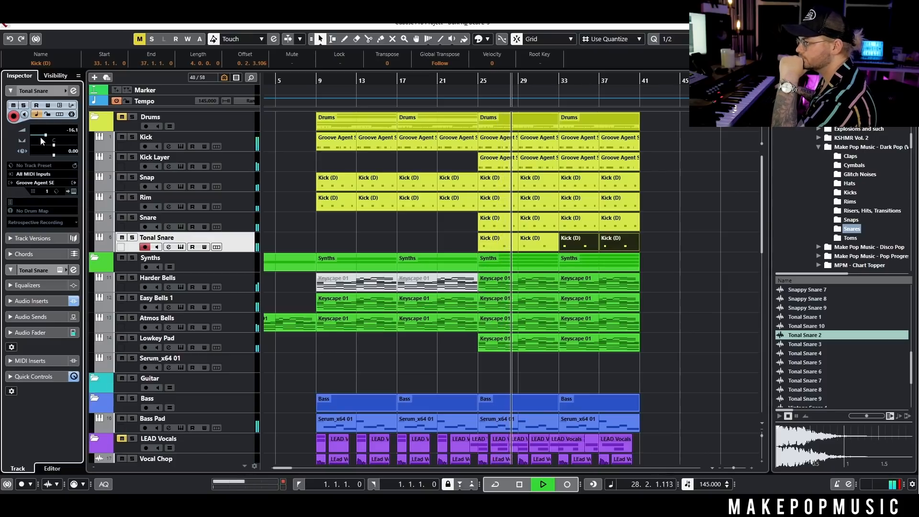
{"action": "left_click_drag", "start_coordinate": [46, 135], "coordinate": [42, 135]}
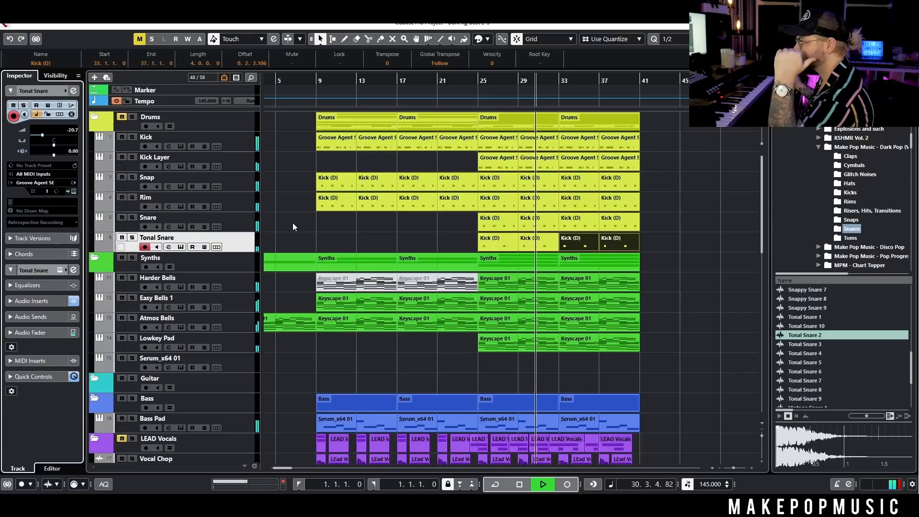
{"action": "left_click", "coordinate": [368, 222]}
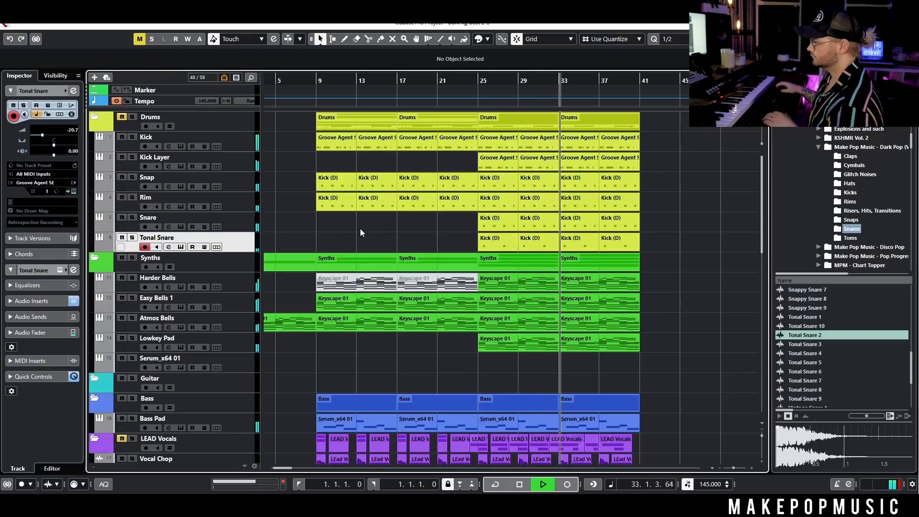
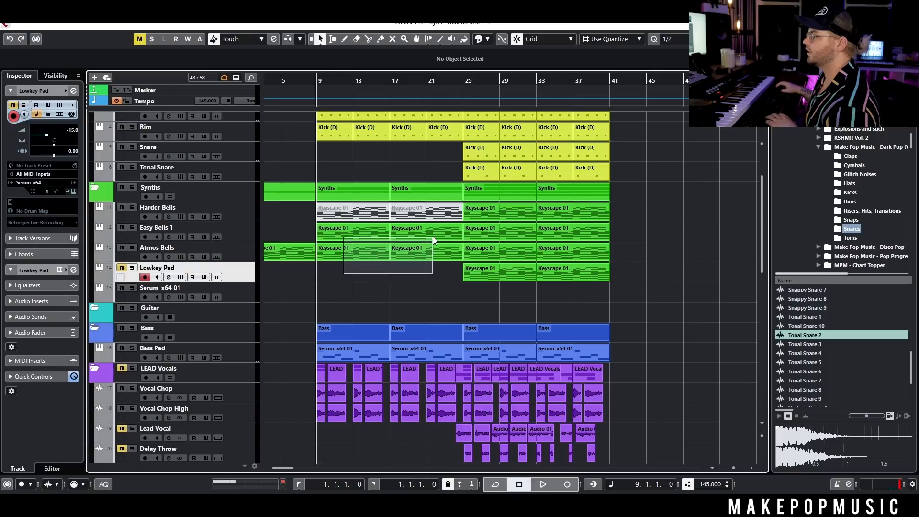
Step: Select the Easy Bells 1 and Atmos Bells parts from bar 9, play that section briefly, and return the playback position to bar 25
{"action": "left_click_drag", "start_coordinate": [434, 239], "coordinate": [433, 238]}
{"action": "key", "text": "space"}
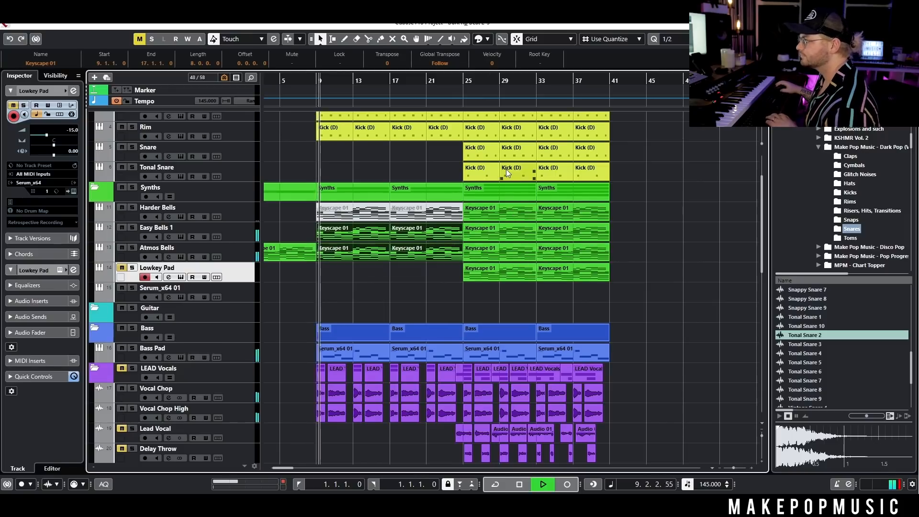
{"action": "key", "text": "space"}
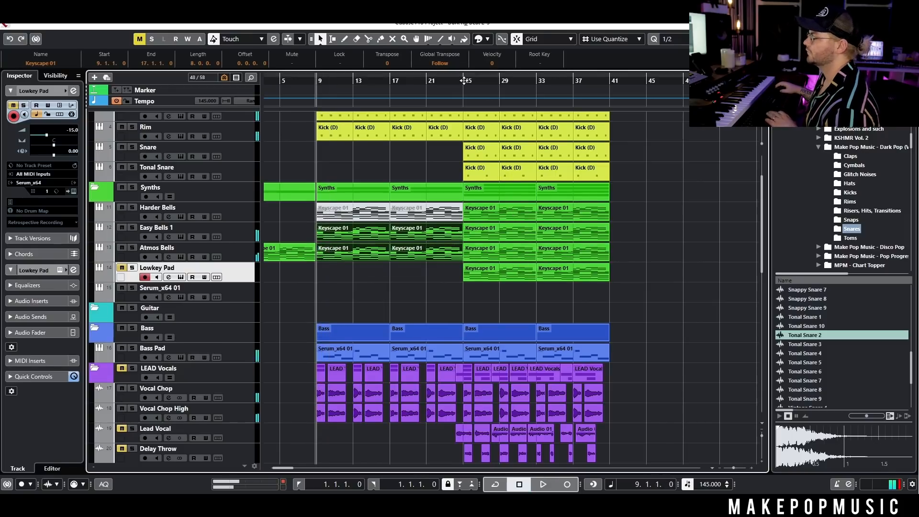
{"action": "left_click", "coordinate": [463, 81]}
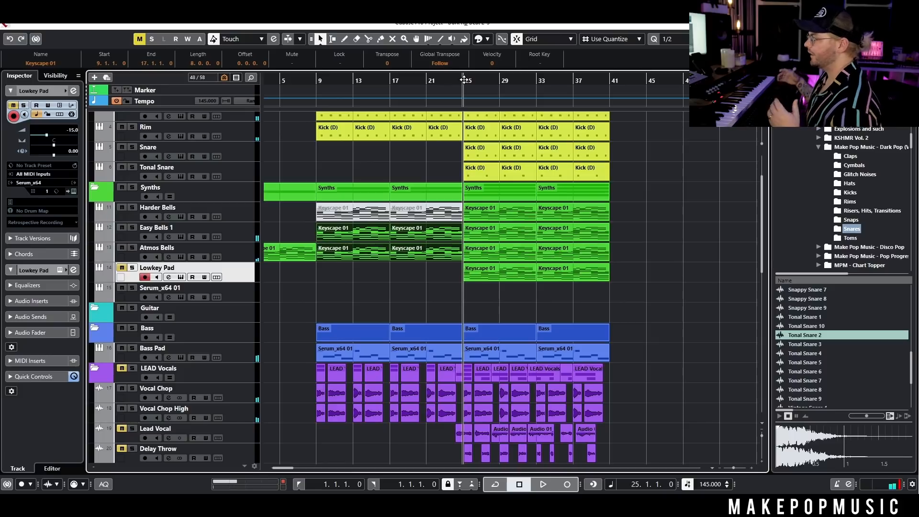
{"action": "scroll", "coordinate": [589, 220], "scroll_direction": "up", "scroll_amount": 3}
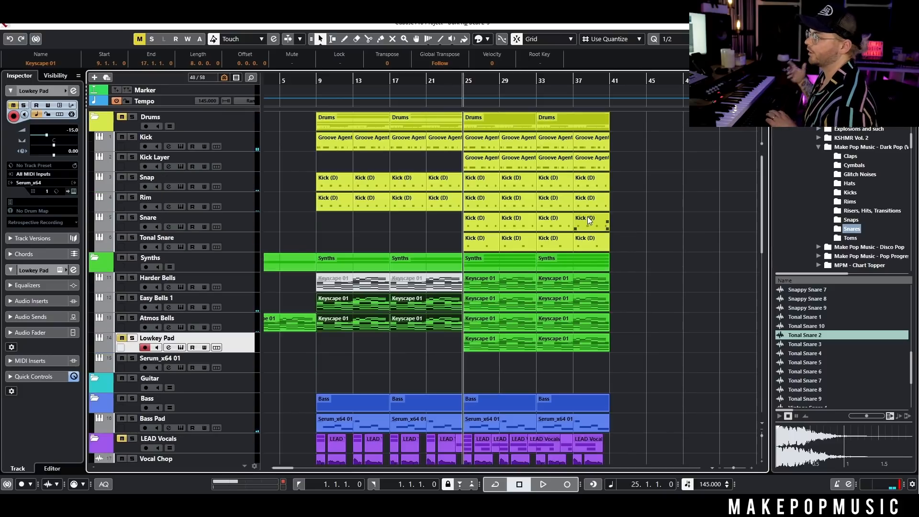
Step: Play the arrangement from bar 25 and lower the Kick Layer track's volume to -22.3 dB
{"action": "key", "text": "space"}
{"action": "left_click", "coordinate": [245, 156]}
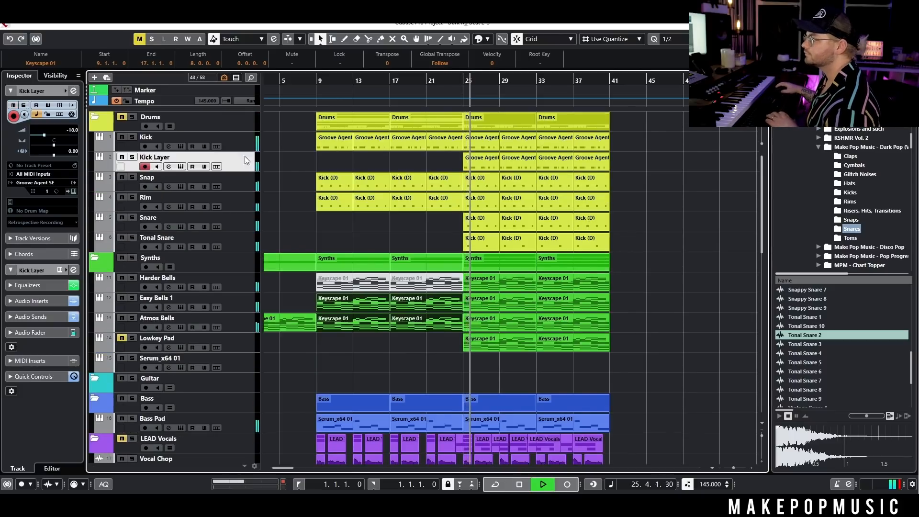
{"action": "left_click_drag", "start_coordinate": [45, 136], "coordinate": [41, 137]}
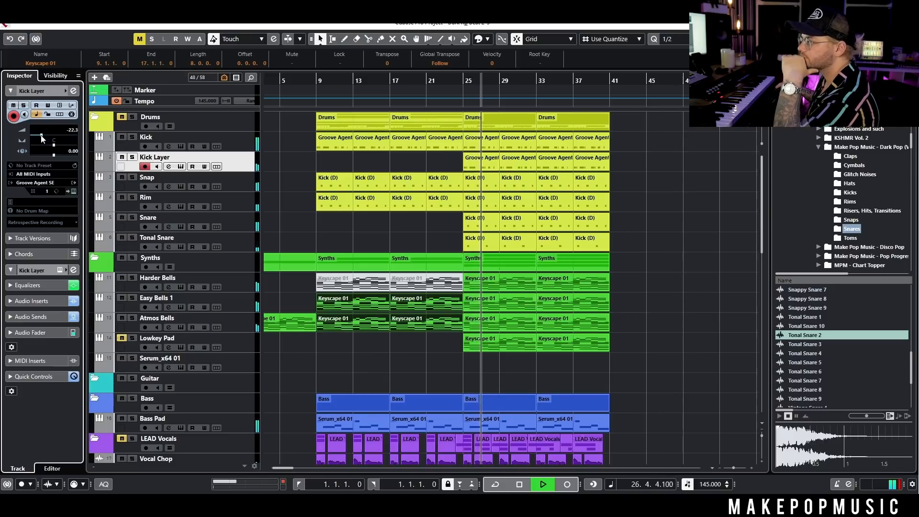
{"action": "scroll", "coordinate": [655, 195], "scroll_direction": "down", "scroll_amount": 6}
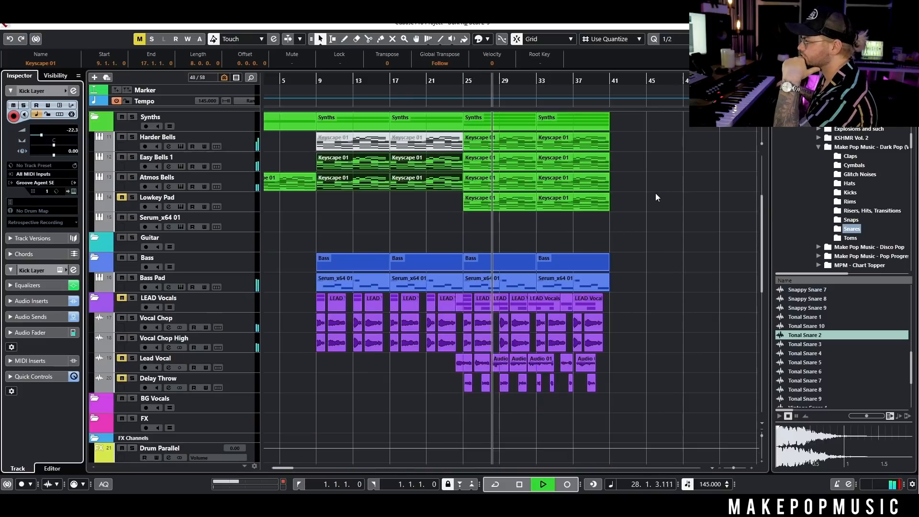
{"action": "scroll", "coordinate": [646, 199], "scroll_direction": "up", "scroll_amount": 6}
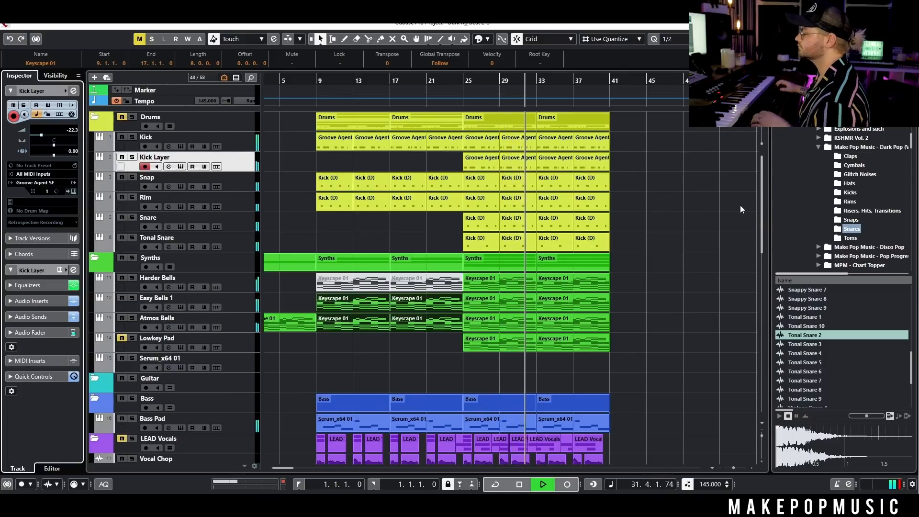
{"action": "key", "text": "space"}
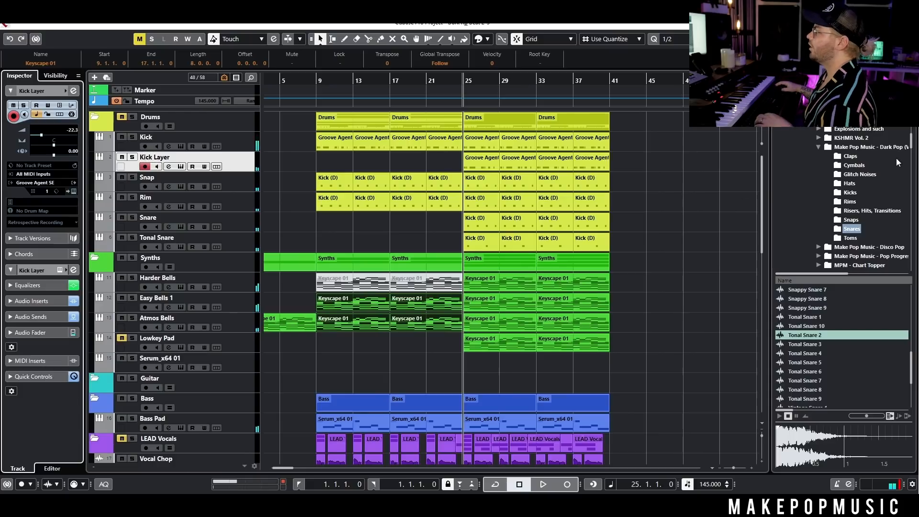
Step: Browse to the MPM - Sounds of Life 140 BPM loops and audition Clap Ya Hands, Squad Up and Groovy Office
{"action": "scroll", "coordinate": [867, 166], "scroll_direction": "down", "scroll_amount": 3}
{"action": "scroll", "coordinate": [857, 177], "scroll_direction": "down", "scroll_amount": 8}
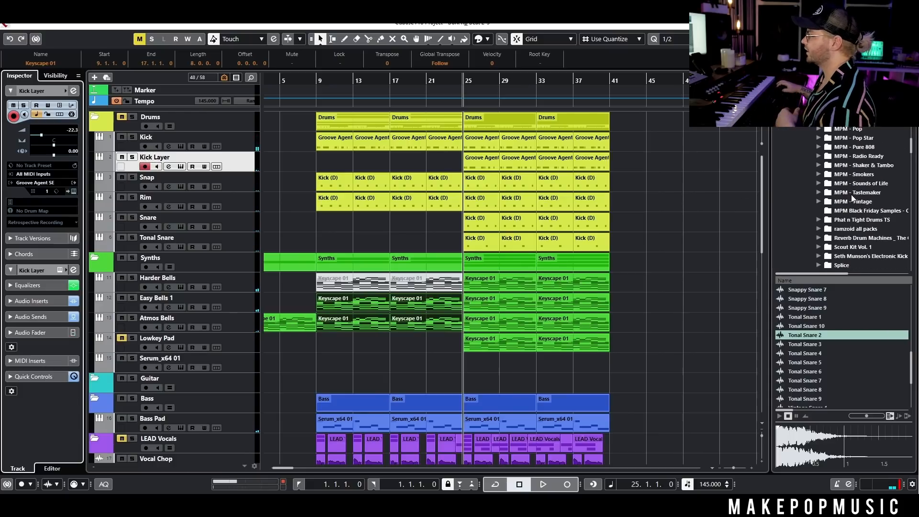
{"action": "left_click", "coordinate": [853, 184]}
{"action": "double_click", "coordinate": [802, 290]}
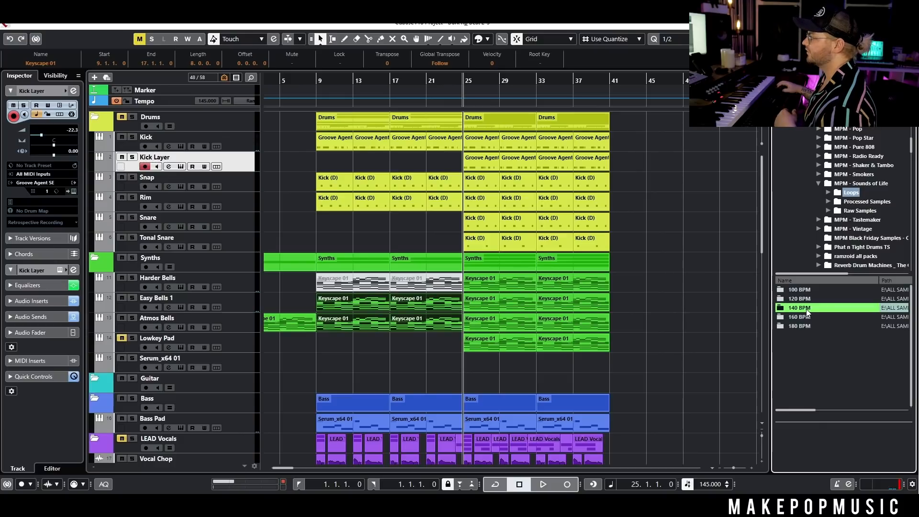
{"action": "double_click", "coordinate": [806, 309]}
{"action": "scroll", "coordinate": [822, 320], "scroll_direction": "down", "scroll_amount": 2}
{"action": "left_click", "coordinate": [817, 310]}
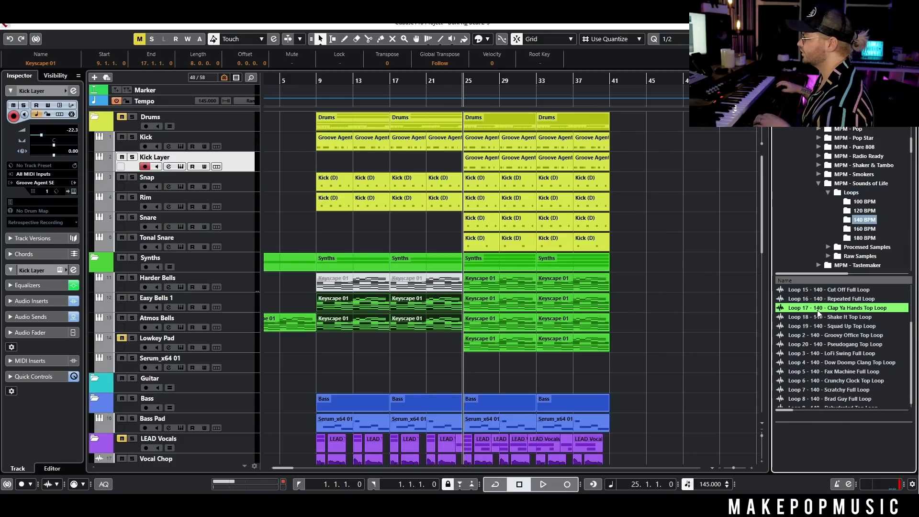
{"action": "left_click", "coordinate": [831, 325]}
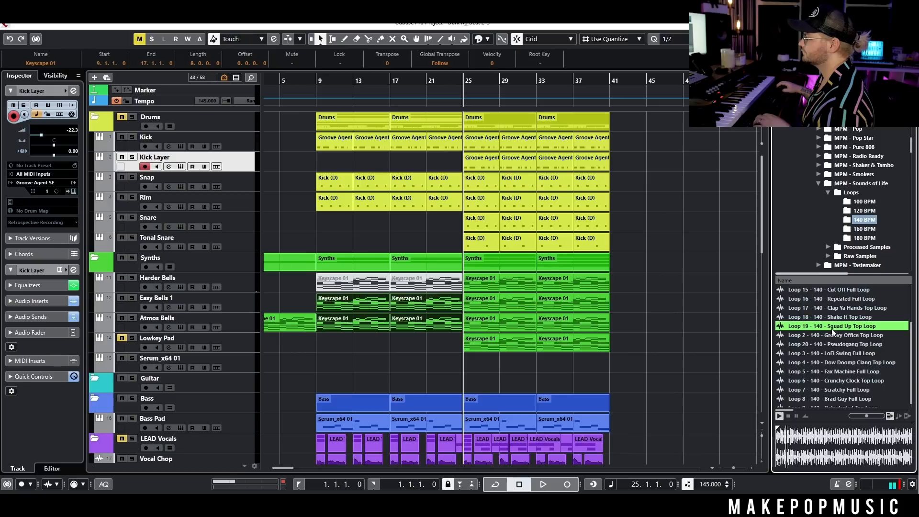
{"action": "left_click", "coordinate": [829, 337]}
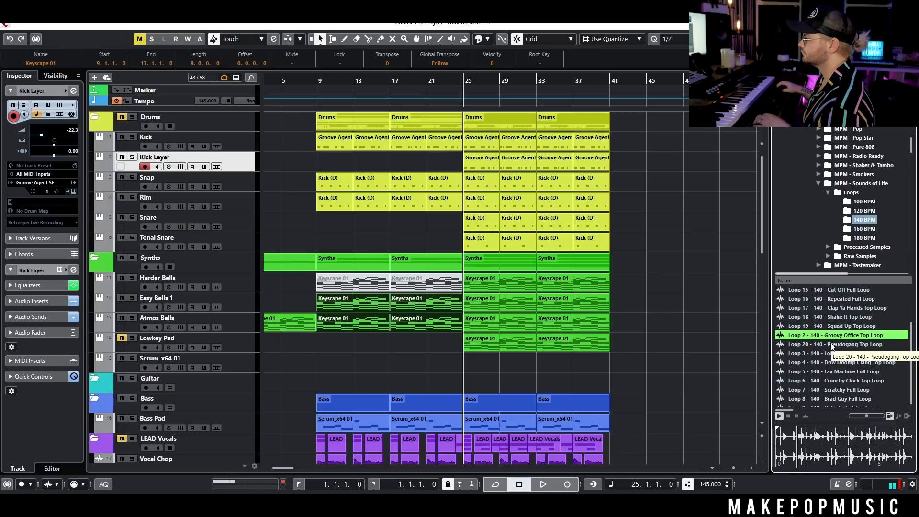
Step: Add Loop 2 - 140 - Groovy Office Top Loop on a new audio track below Tonal Snare, starting at bar 25
{"action": "left_click_drag", "start_coordinate": [831, 337], "coordinate": [152, 230]}
{"action": "left_click_drag", "start_coordinate": [182, 259], "coordinate": [496, 261]}
{"action": "left_click", "coordinate": [475, 269]}
Step: Time-stretch the Groovy Office loop clip to four bars and repeat it until bar 41
{"action": "key", "text": "h"}
{"action": "key", "text": "h"}
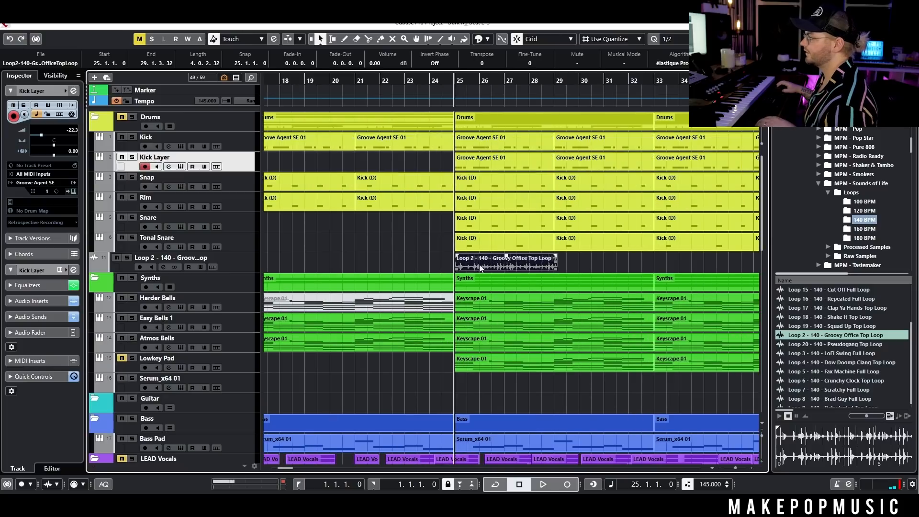
{"action": "key", "text": "1"}
{"action": "key", "text": "1"}
{"action": "left_click_drag", "start_coordinate": [555, 269], "coordinate": [752, 269]}
{"action": "key", "text": "1"}
{"action": "key", "text": "g"}
Step: Play the added loop in context and route the Groovy Office track's output to the Drums group
{"action": "key", "text": "space"}
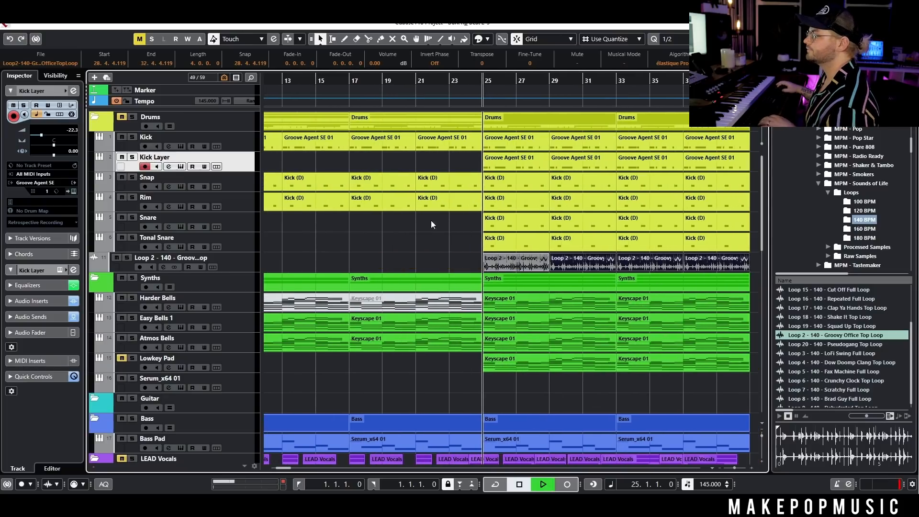
{"action": "left_click", "coordinate": [237, 266]}
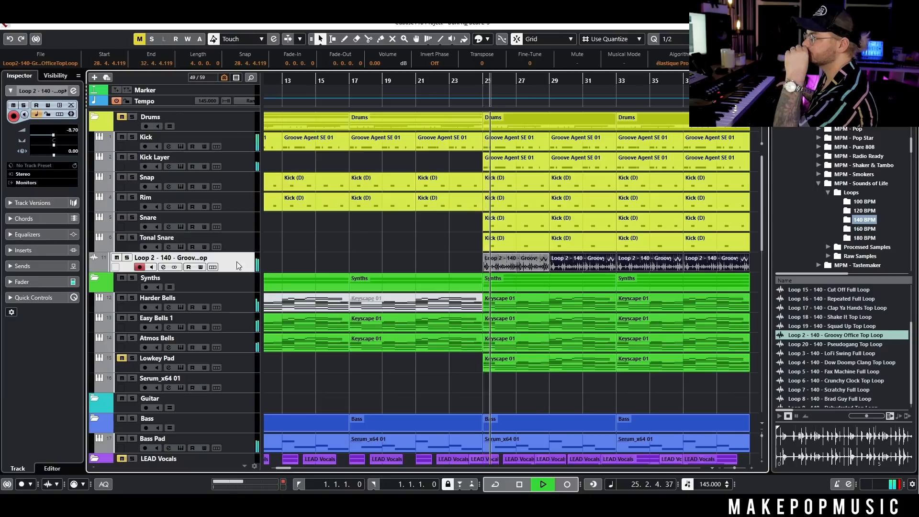
{"action": "key", "text": "space"}
{"action": "left_click", "coordinate": [28, 184]}
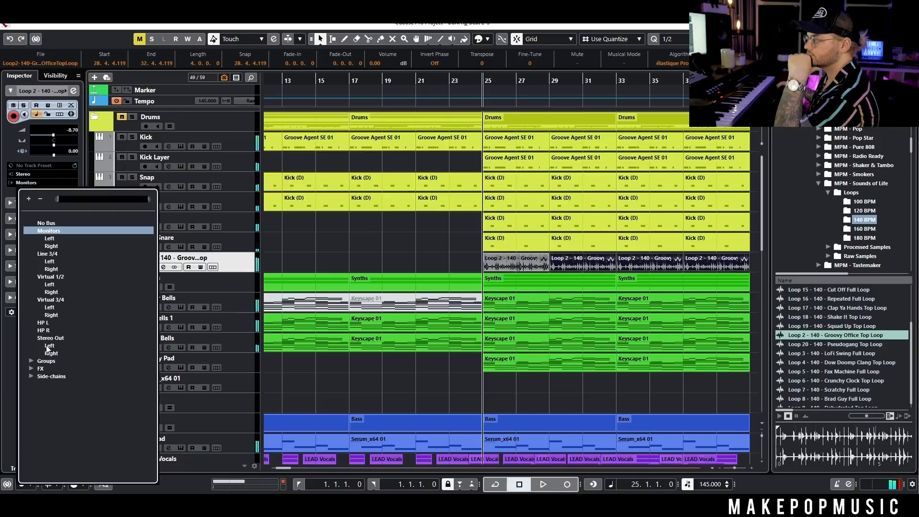
{"action": "left_click", "coordinate": [31, 362]}
{"action": "left_click", "coordinate": [62, 399]}
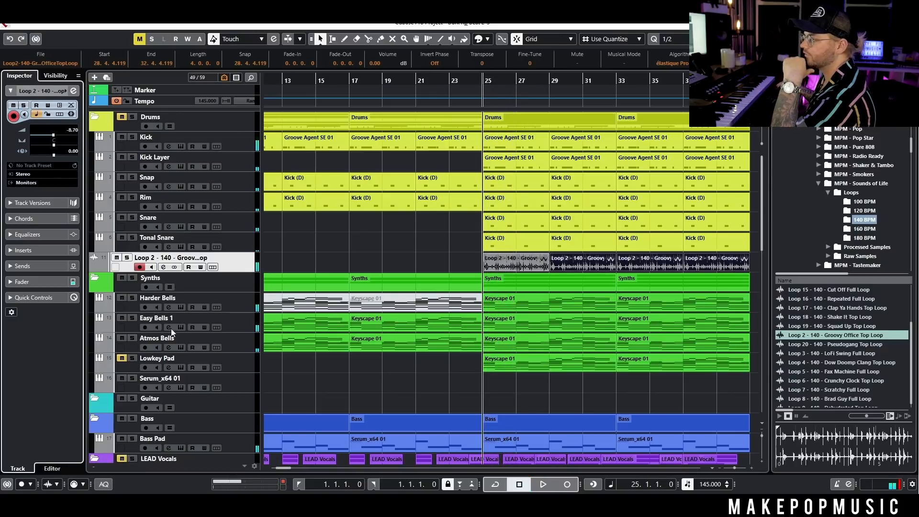
{"action": "left_click", "coordinate": [27, 182]}
{"action": "left_click", "coordinate": [56, 369]}
Step: Solo the Groovy Office loop track and insert Bitcrusher on it with a sample divider of 8
{"action": "left_click", "coordinate": [127, 258]}
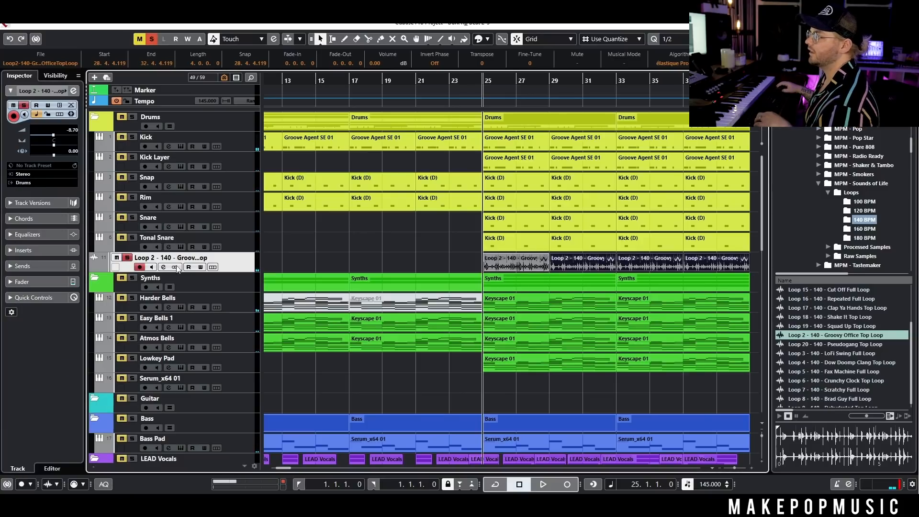
{"action": "left_click", "coordinate": [164, 266]}
{"action": "left_click", "coordinate": [254, 233]}
{"action": "type", "text": "bitc"}
{"action": "left_click", "coordinate": [216, 259]}
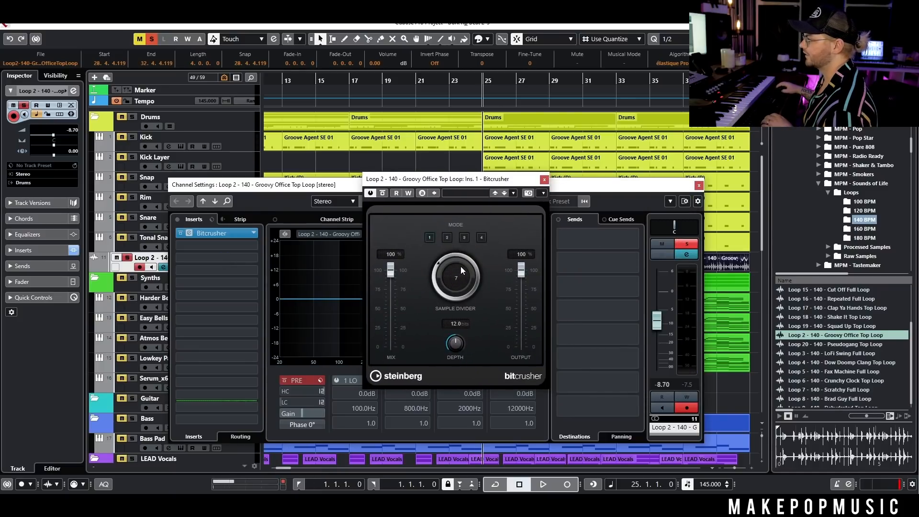
{"action": "left_click_drag", "start_coordinate": [458, 267], "coordinate": [458, 271]}
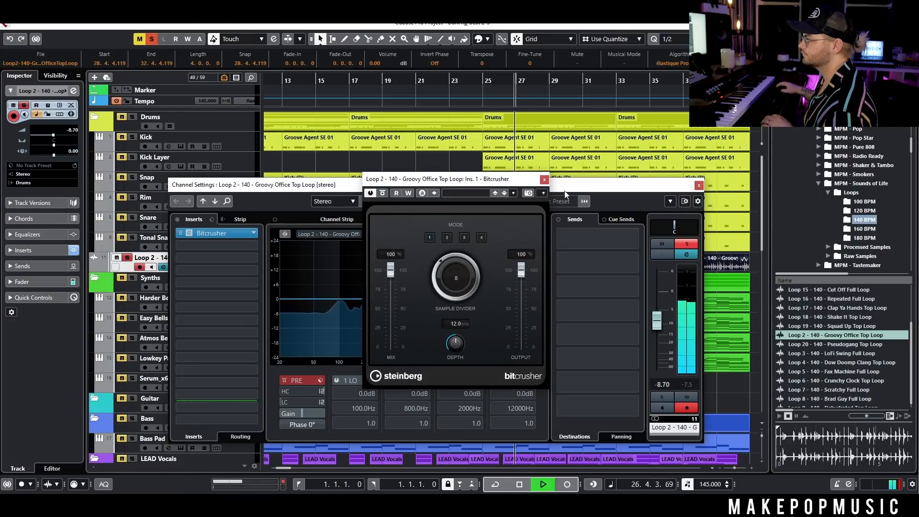
{"action": "key", "text": "e"}
{"action": "left_click", "coordinate": [545, 180]}
Step: Transpose the Groovy Office loop up by 4 and play it back
{"action": "key", "text": "g"}
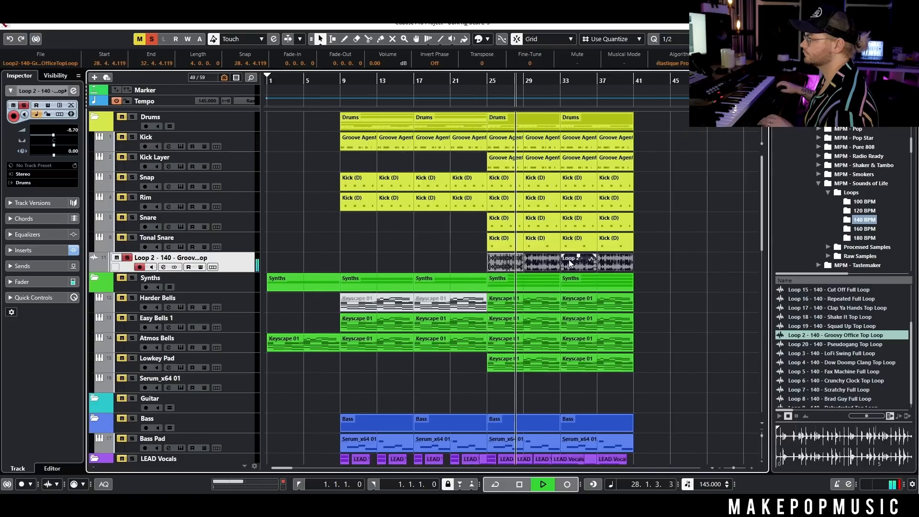
{"action": "key", "text": "space"}
{"action": "scroll", "coordinate": [481, 63], "scroll_direction": "up", "scroll_amount": 4}
{"action": "key", "text": "space"}
Step: Insert FabFilter Pro-Q 3 after Bitcrusher on the loop channel
{"action": "key", "text": "e"}
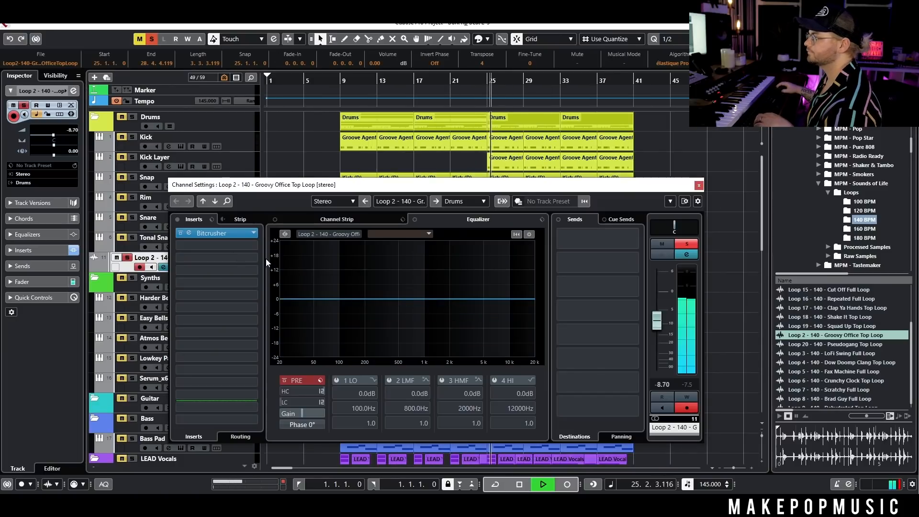
{"action": "left_click", "coordinate": [230, 247]}
{"action": "type", "text": "pro"}
{"action": "key", "text": "BackSpace"}
{"action": "key", "text": "BackSpace"}
{"action": "type", "text": "ro-q"}
{"action": "left_click", "coordinate": [228, 279]}
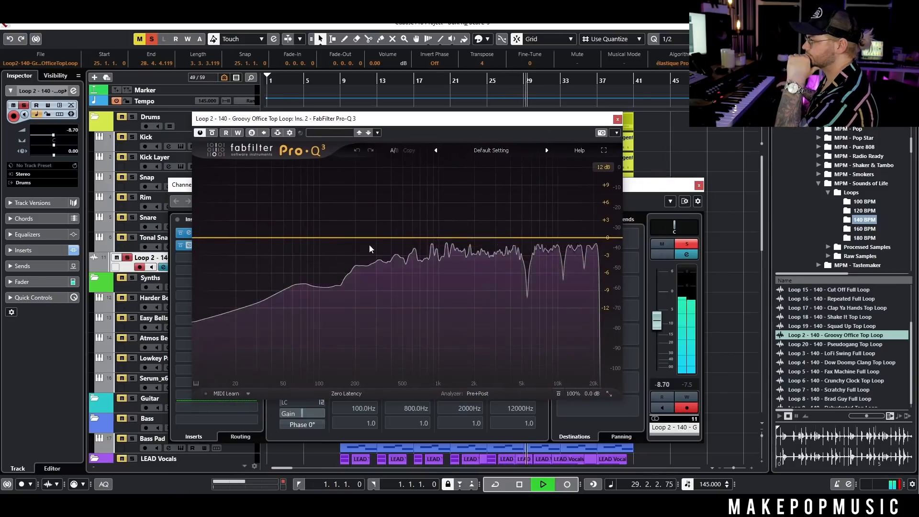
Step: Shape the loop's EQ with a low cut at about 328 Hz, a high cut at about 12.8 kHz and a -5.2 dB dip near 1050 Hz
{"action": "double_click", "coordinate": [199, 257]}
{"action": "left_click_drag", "start_coordinate": [199, 238], "coordinate": [380, 252]}
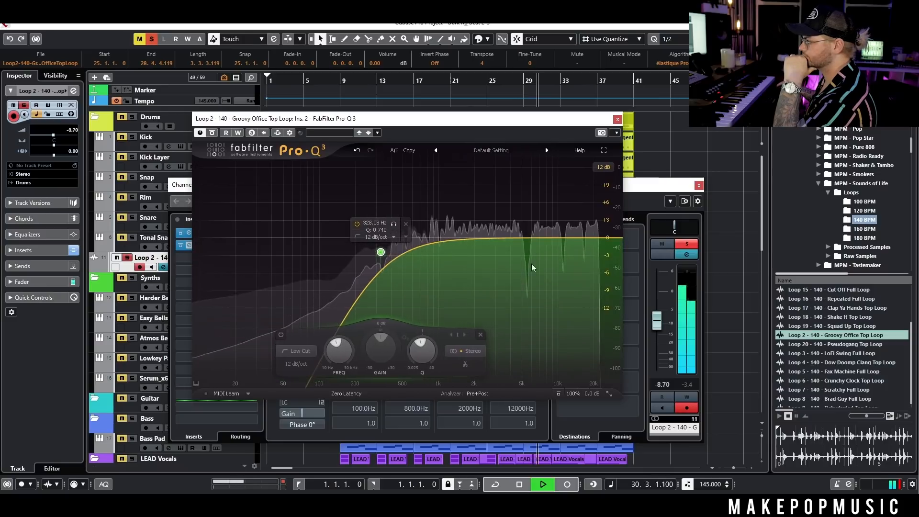
{"action": "double_click", "coordinate": [611, 255]}
{"action": "left_click_drag", "start_coordinate": [611, 240], "coordinate": [571, 235]}
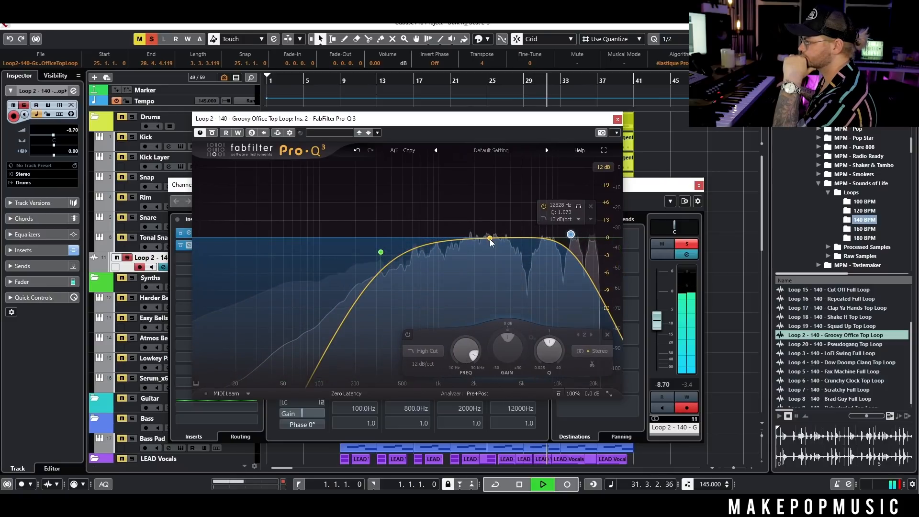
{"action": "left_click_drag", "start_coordinate": [490, 238], "coordinate": [441, 268]}
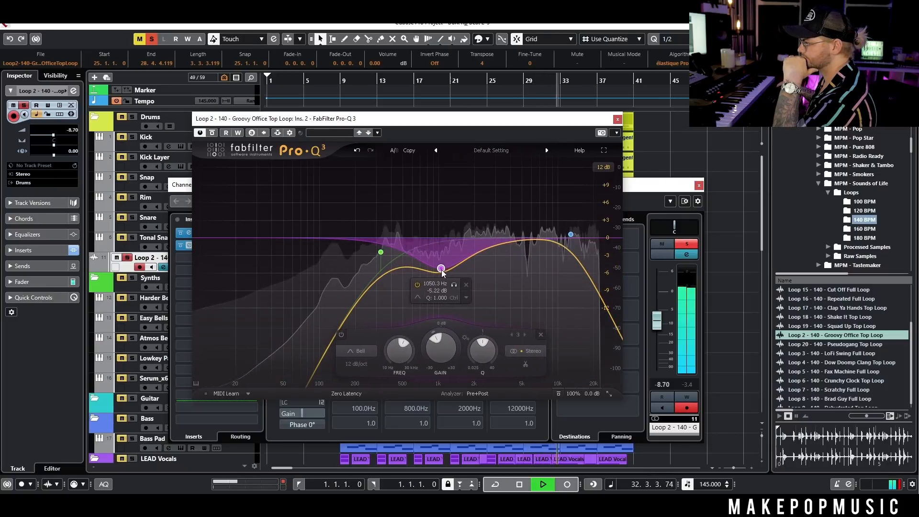
{"action": "left_click", "coordinate": [617, 119]}
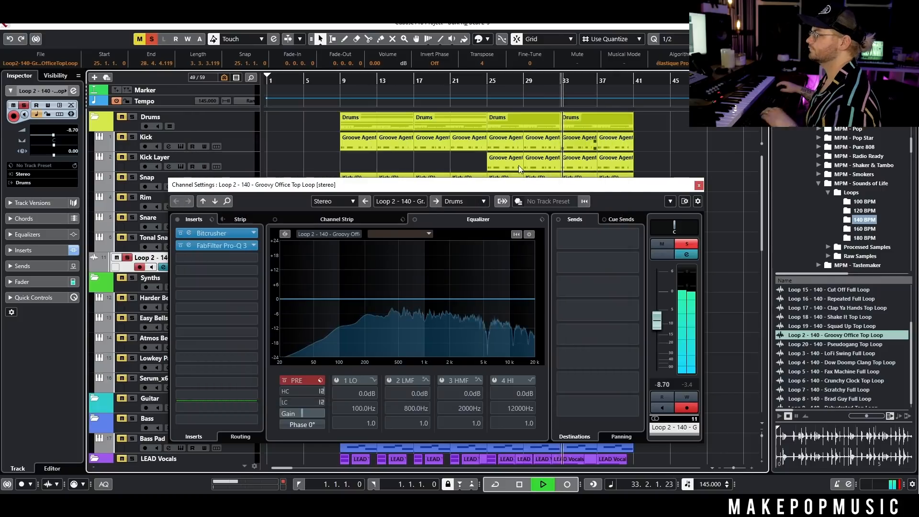
Step: Insert Multipass in the third slot of the loop channel and load its Drum Modulator 1 preset from the Rythmic folder
{"action": "key", "text": "space"}
{"action": "left_click", "coordinate": [218, 258]}
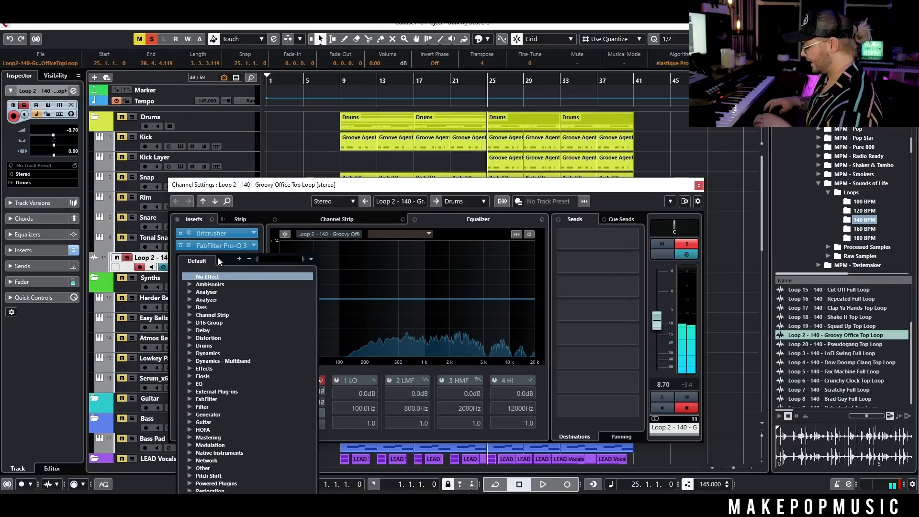
{"action": "type", "text": "multipass"}
{"action": "left_click", "coordinate": [211, 284]}
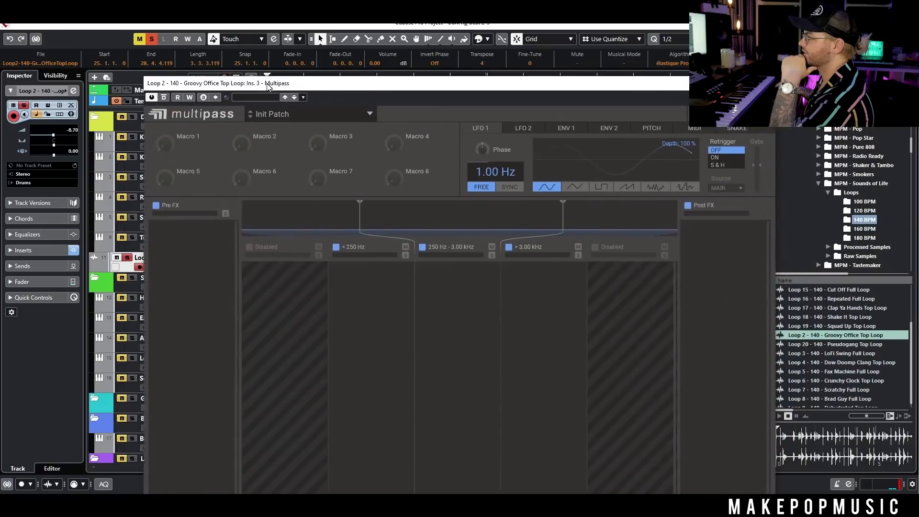
{"action": "left_click_drag", "start_coordinate": [268, 87], "coordinate": [205, 81]}
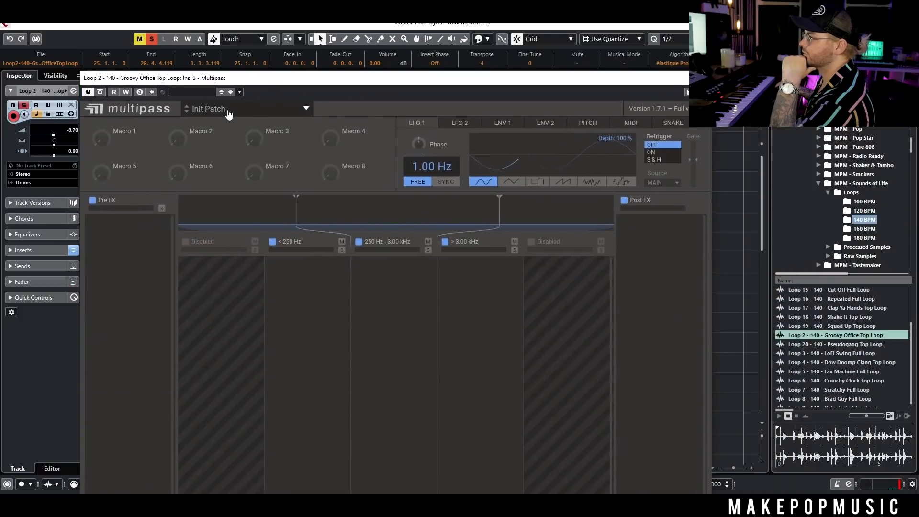
{"action": "left_click", "coordinate": [225, 109]}
{"action": "left_click", "coordinate": [117, 219]}
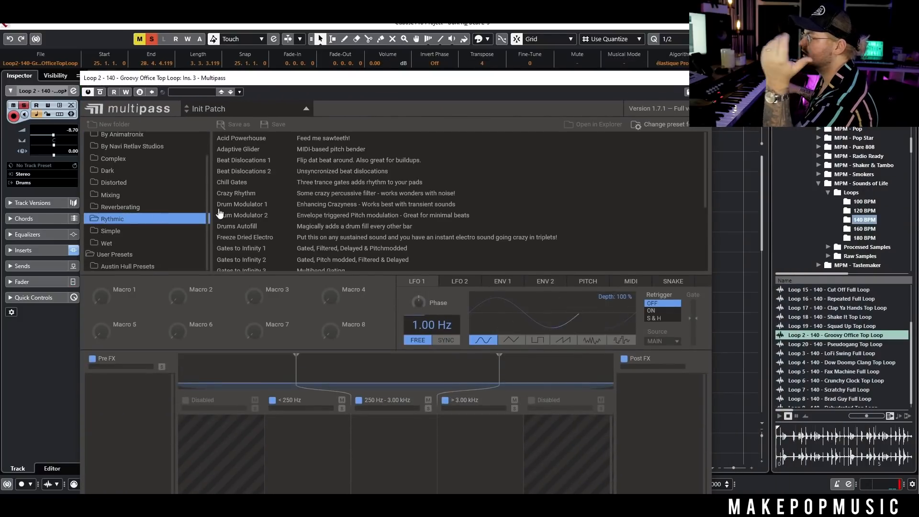
{"action": "left_click", "coordinate": [248, 206]}
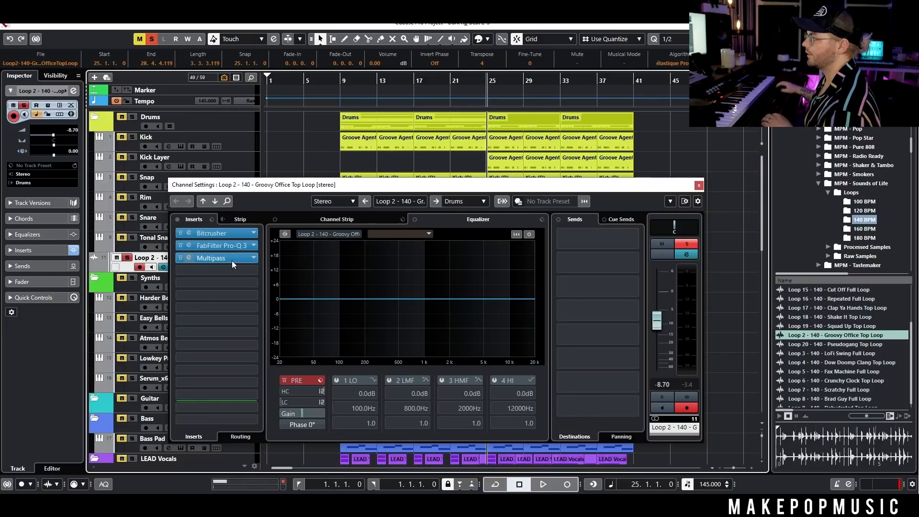
Step: Move Multipass ahead of FabFilter Pro-Q 3 in the insert chain and reduce its Post FX mix
{"action": "left_click_drag", "start_coordinate": [233, 264], "coordinate": [232, 245]}
{"action": "key", "text": "space"}
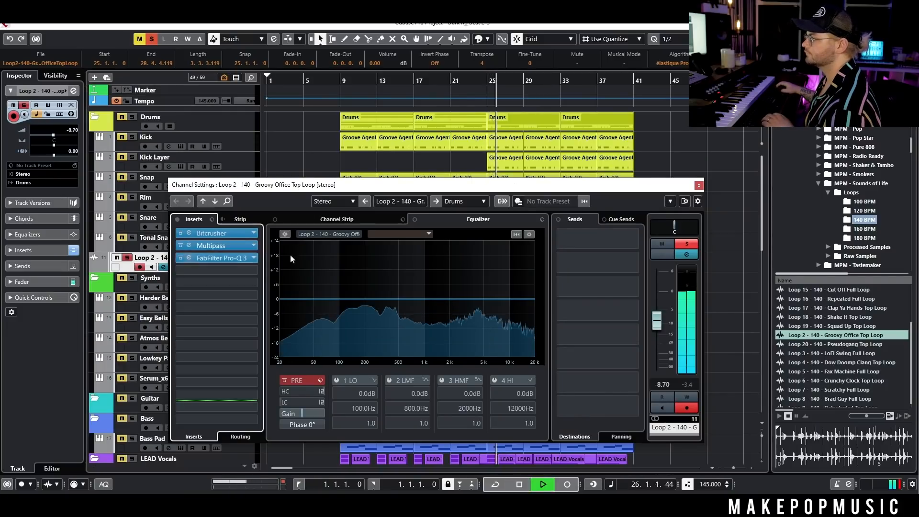
{"action": "left_click", "coordinate": [220, 245]}
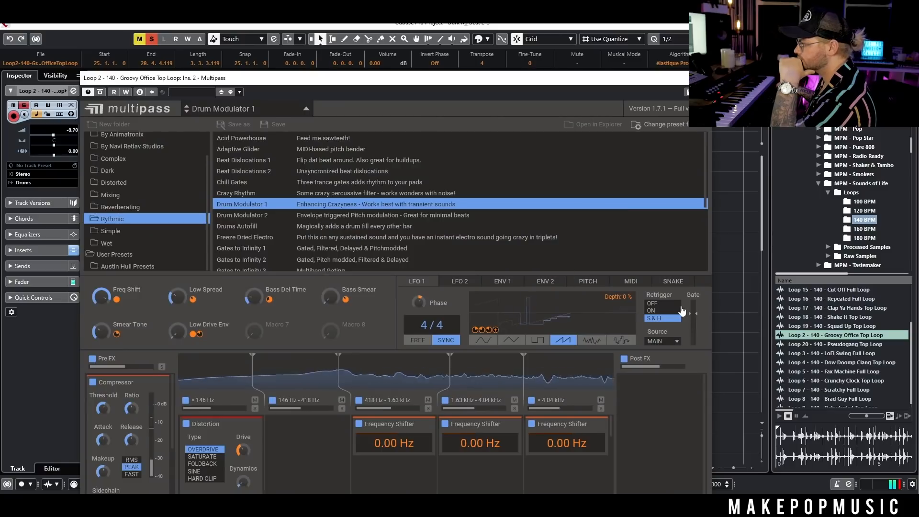
{"action": "left_click_drag", "start_coordinate": [622, 81], "coordinate": [609, 33]}
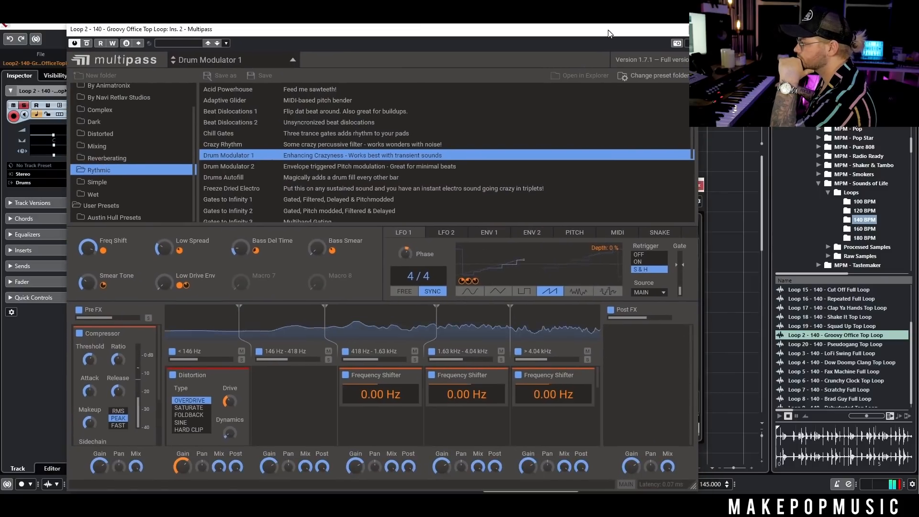
{"action": "left_click_drag", "start_coordinate": [668, 456], "coordinate": [668, 471]}
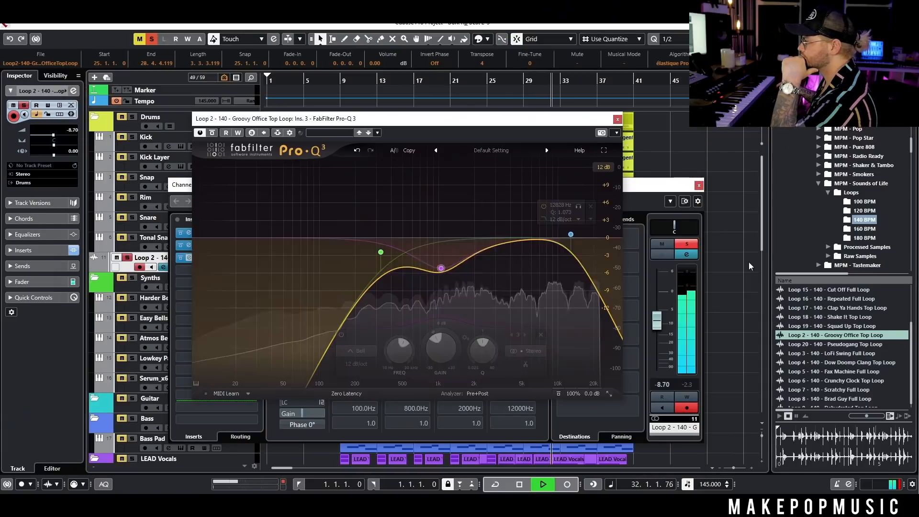
Step: Add a Pro-Q 3 dip near 10 kHz and raise the low cut to about 700 Hz
{"action": "left_click_drag", "start_coordinate": [521, 242], "coordinate": [557, 278]}
{"action": "left_click_drag", "start_coordinate": [381, 252], "coordinate": [419, 255]}
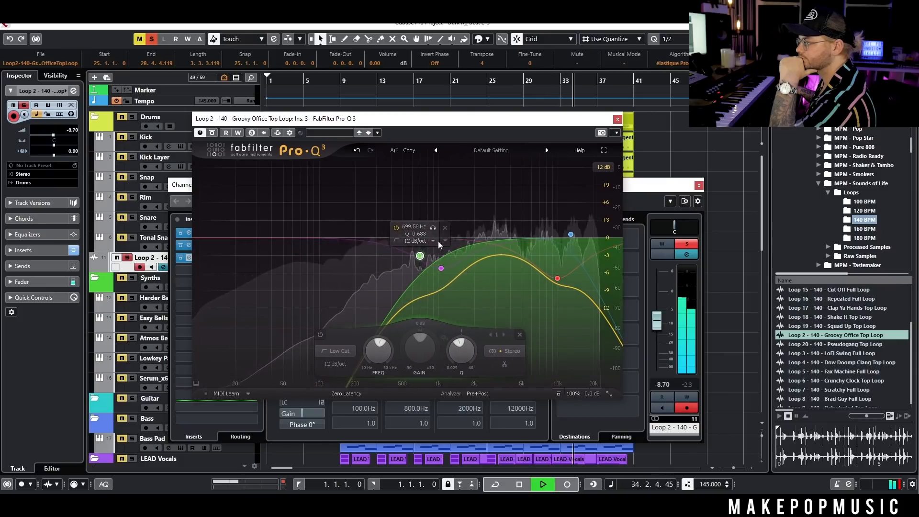
Step: Unsolo the top loop track and lower its volume to -12.9 dB while the full mix plays from bar 25
{"action": "left_click", "coordinate": [617, 119]}
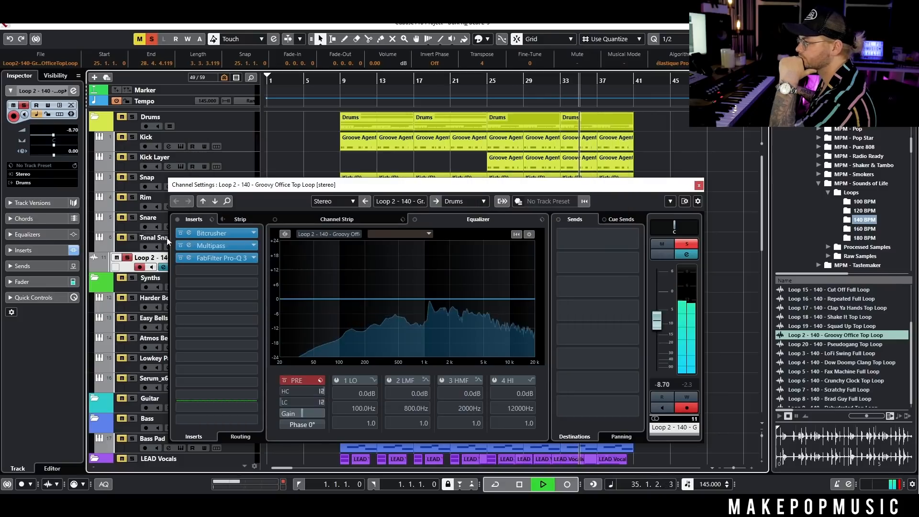
{"action": "left_click", "coordinate": [127, 257]}
{"action": "key", "text": "space"}
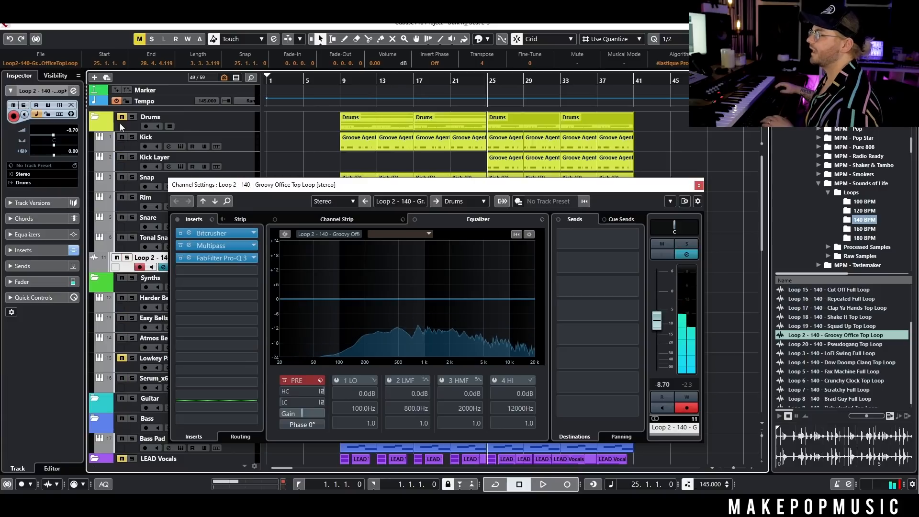
{"action": "key", "text": "space"}
{"action": "left_click_drag", "start_coordinate": [53, 136], "coordinate": [48, 137]}
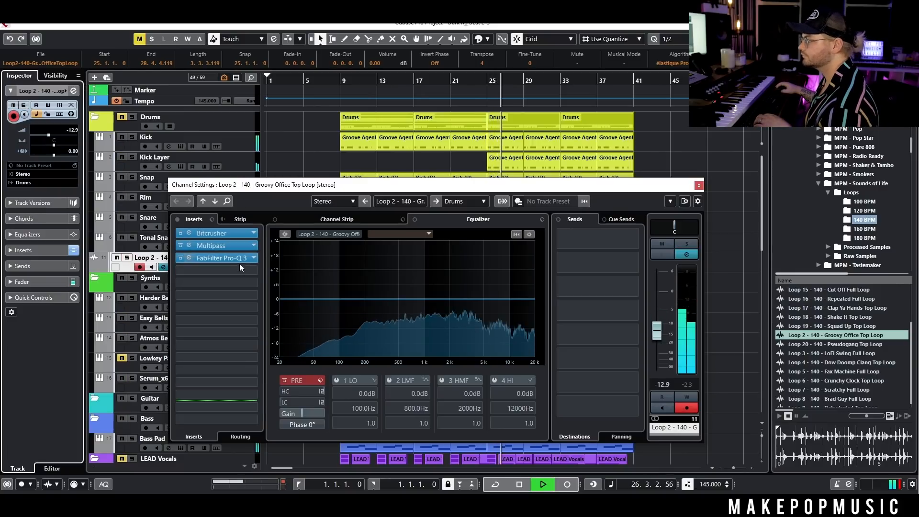
Step: Check the loop's Multipass effect and lower the loop track's volume to -26.0 dB against the playing mix
{"action": "left_click", "coordinate": [213, 245]}
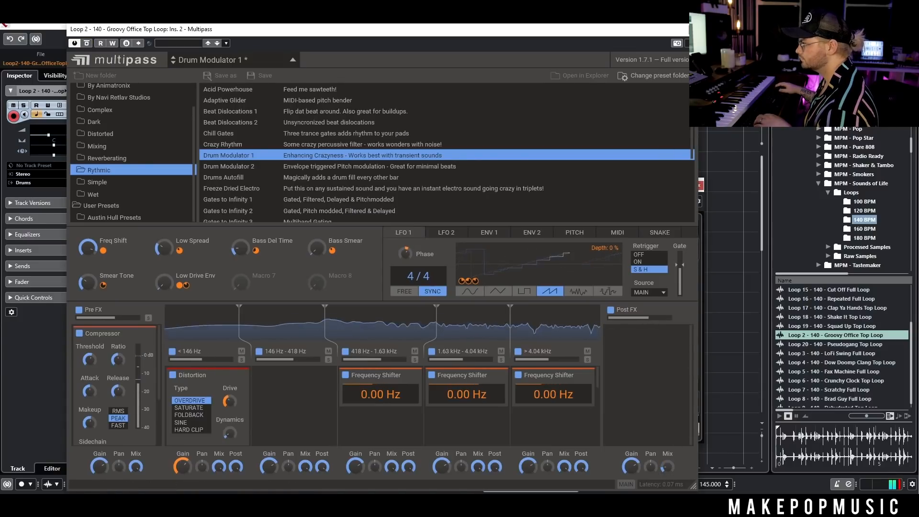
{"action": "left_click", "coordinate": [692, 29]}
{"action": "left_click", "coordinate": [699, 185]}
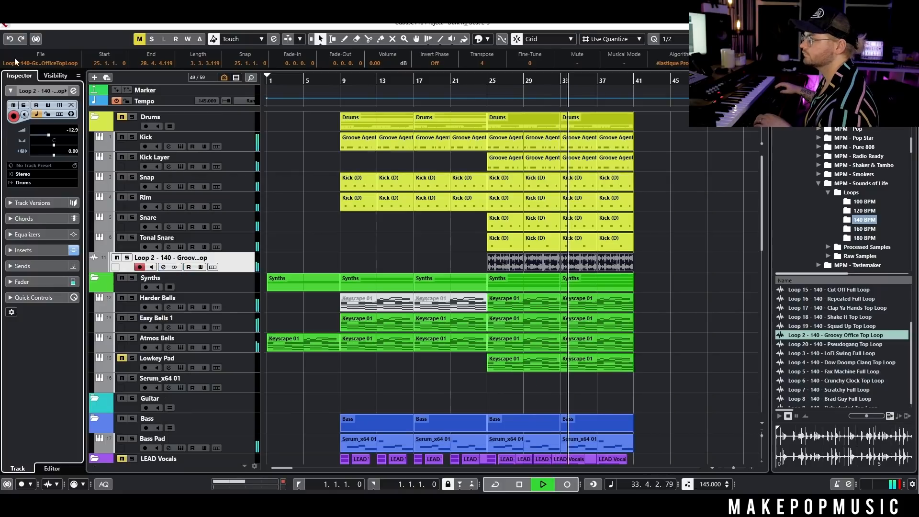
{"action": "left_click_drag", "start_coordinate": [40, 138], "coordinate": [39, 137]}
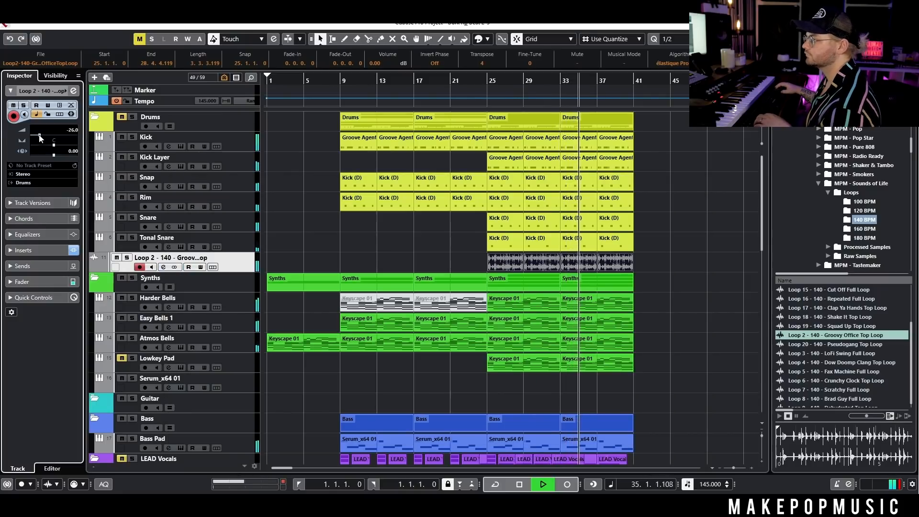
{"action": "left_click_drag", "start_coordinate": [232, 261], "coordinate": [249, 235]}
{"action": "left_click", "coordinate": [319, 248]}
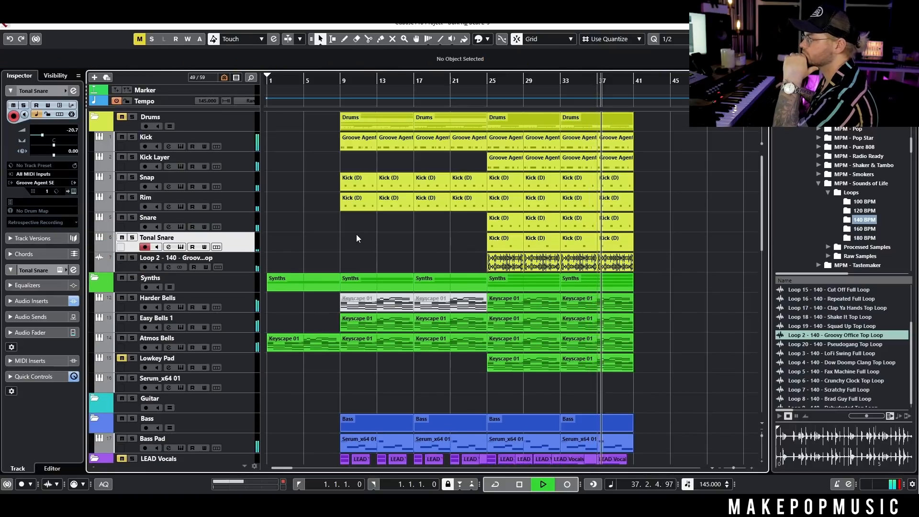
{"action": "key", "text": "space"}
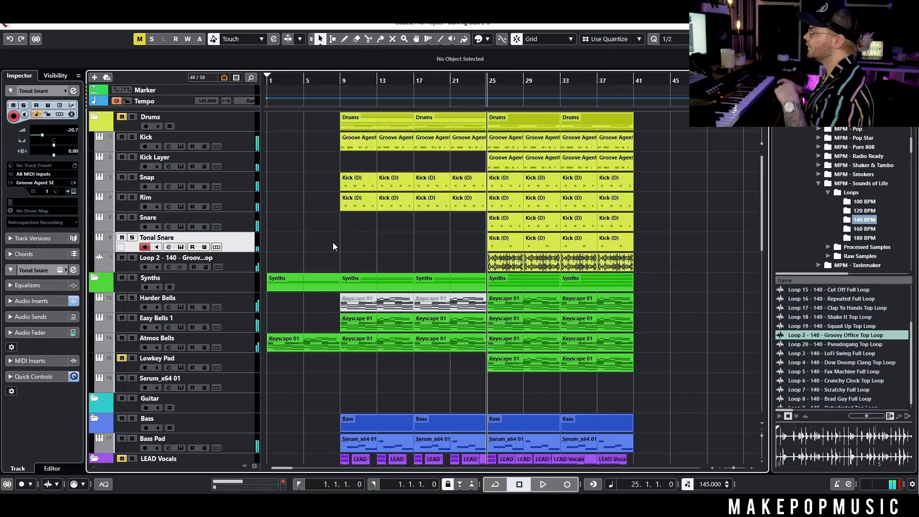
{"action": "scroll", "coordinate": [864, 232], "scroll_direction": "down", "scroll_amount": 2}
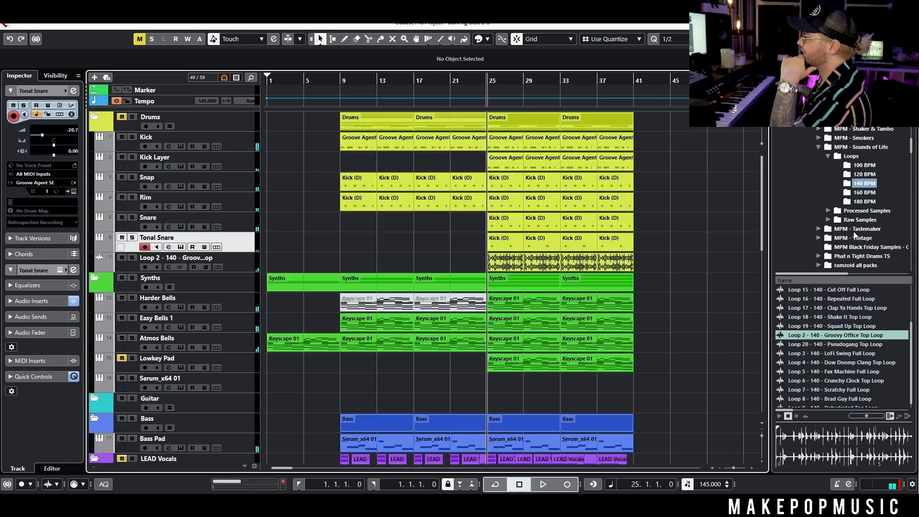
{"action": "right_click", "coordinate": [246, 259]}
{"action": "mouse_move", "coordinate": [297, 264]}
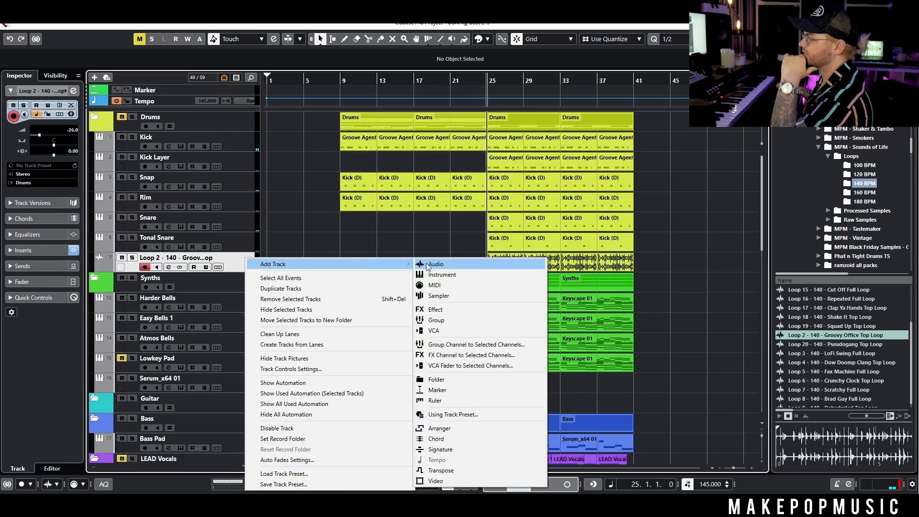
{"action": "left_click", "coordinate": [450, 264]}
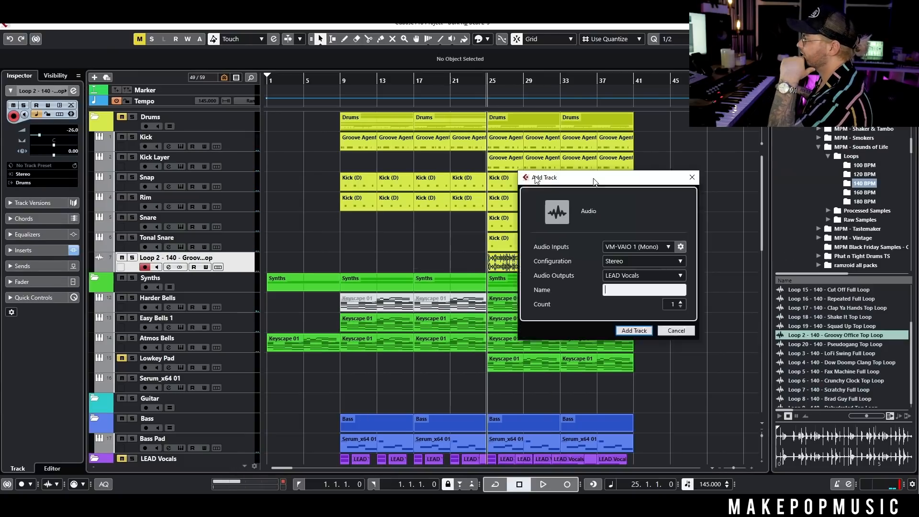
{"action": "left_click", "coordinate": [447, 312]}
Step: Add a sampler track named Hi Hats below the top loop track
{"action": "right_click", "coordinate": [253, 257]}
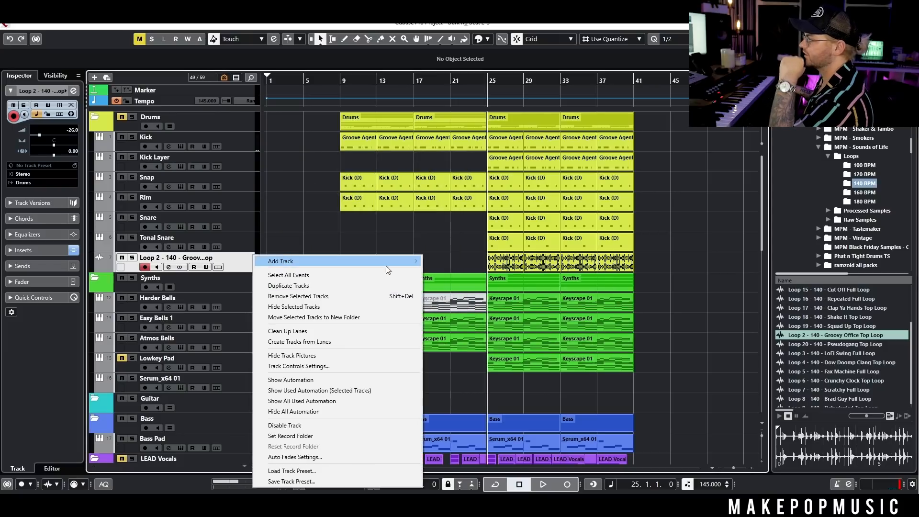
{"action": "mouse_move", "coordinate": [416, 265]}
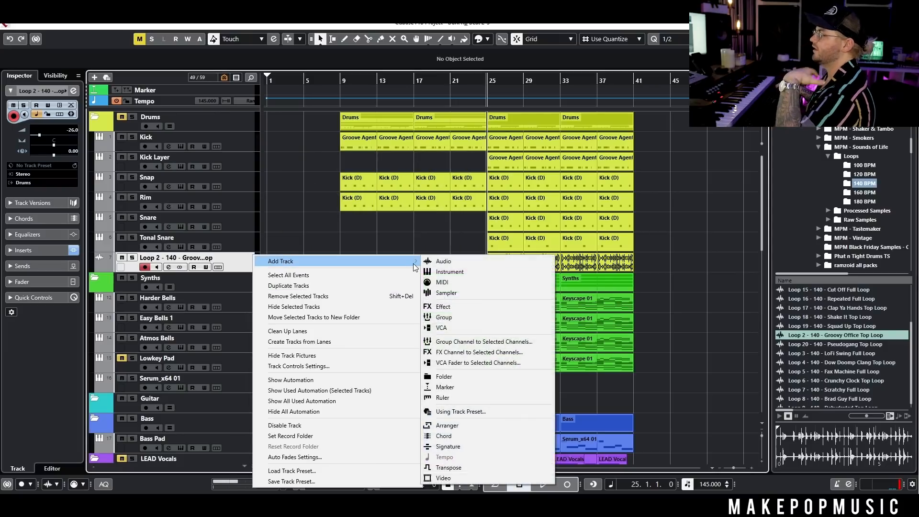
{"action": "left_click", "coordinate": [444, 297]}
{"action": "left_click", "coordinate": [388, 230]}
{"action": "type", "text": "Hi Hat"}
{"action": "key", "text": "Return"}
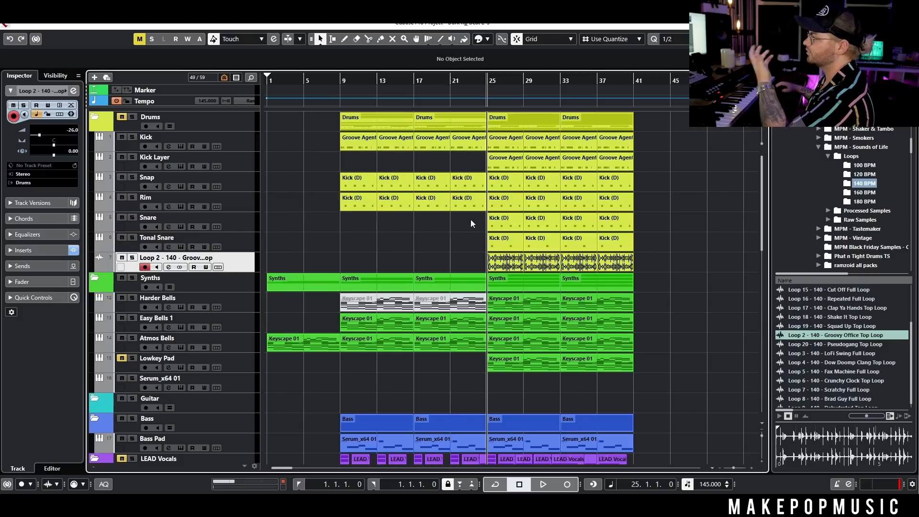
Step: Load Hat 18 from the MPM - Indie Pop Hats folder into the Hi Hats sampler
{"action": "scroll", "coordinate": [876, 163], "scroll_direction": "up", "scroll_amount": 10}
{"action": "scroll", "coordinate": [877, 159], "scroll_direction": "up", "scroll_amount": 2}
{"action": "left_click", "coordinate": [849, 192]}
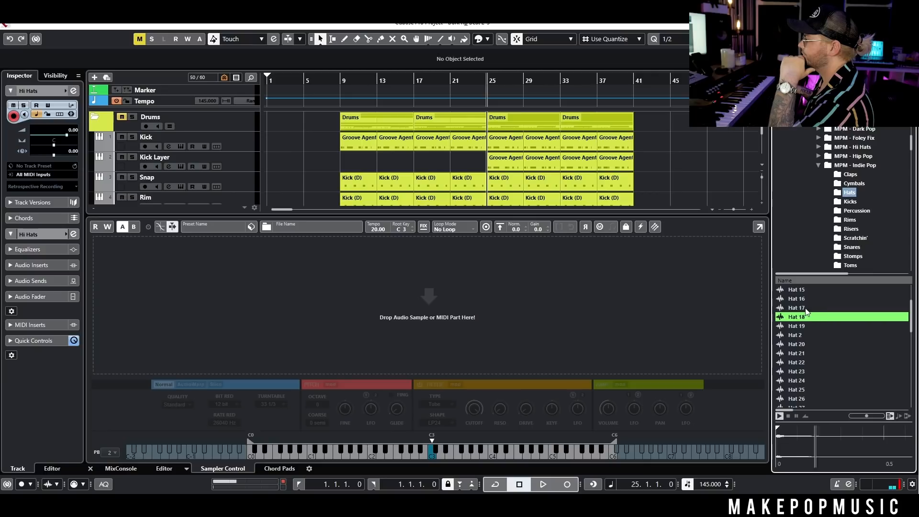
{"action": "left_click_drag", "start_coordinate": [813, 321], "coordinate": [388, 319]}
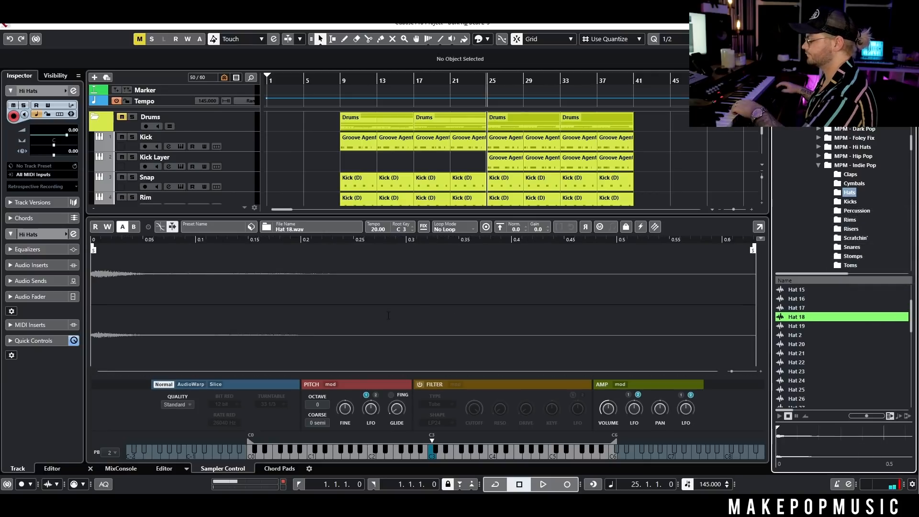
Step: Draw an eight-bar part on the Hi Hats track from bar 25 to bar 33
{"action": "scroll", "coordinate": [257, 143], "scroll_direction": "down", "scroll_amount": 4}
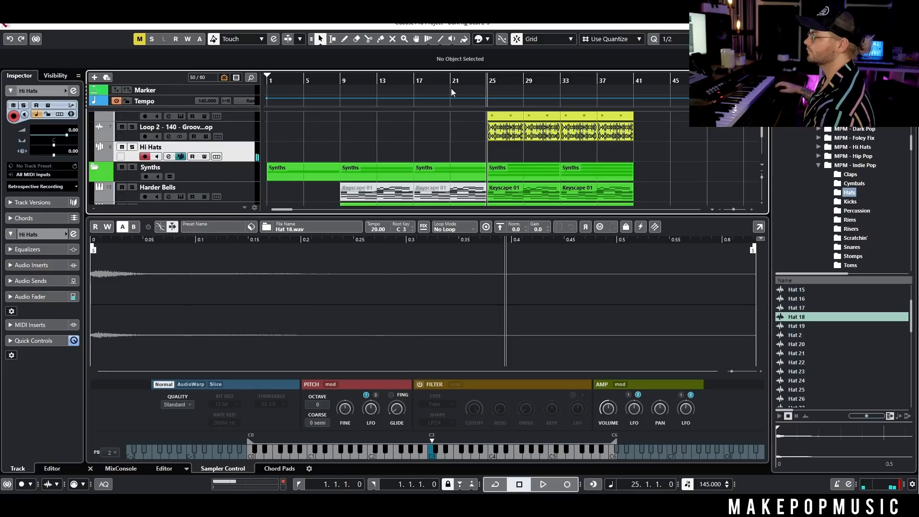
{"action": "key", "text": "8"}
{"action": "scroll", "coordinate": [475, 157], "scroll_direction": "up", "scroll_amount": 4}
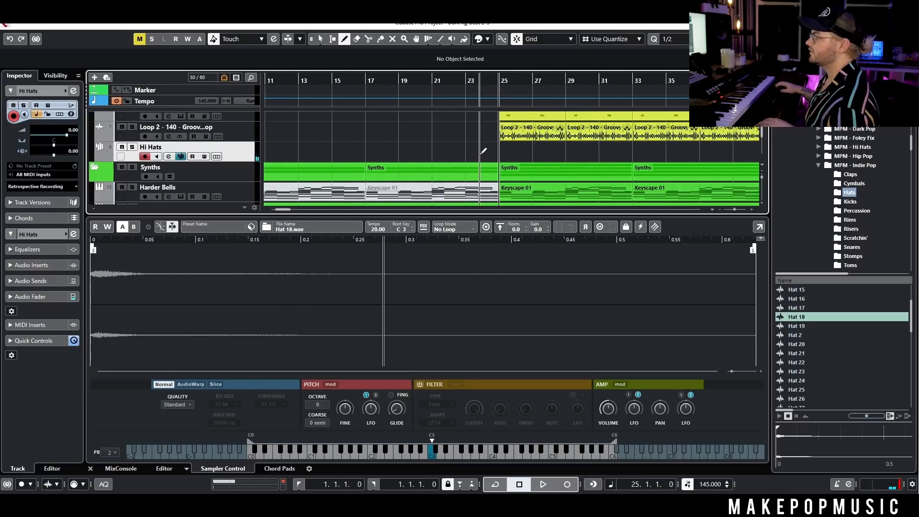
{"action": "mouse_move", "coordinate": [511, 147]}
{"action": "left_mouse_down"}
{"action": "mouse_move", "coordinate": [514, 159]}
{"action": "mouse_move", "coordinate": [666, 159]}
{"action": "left_mouse_up"}
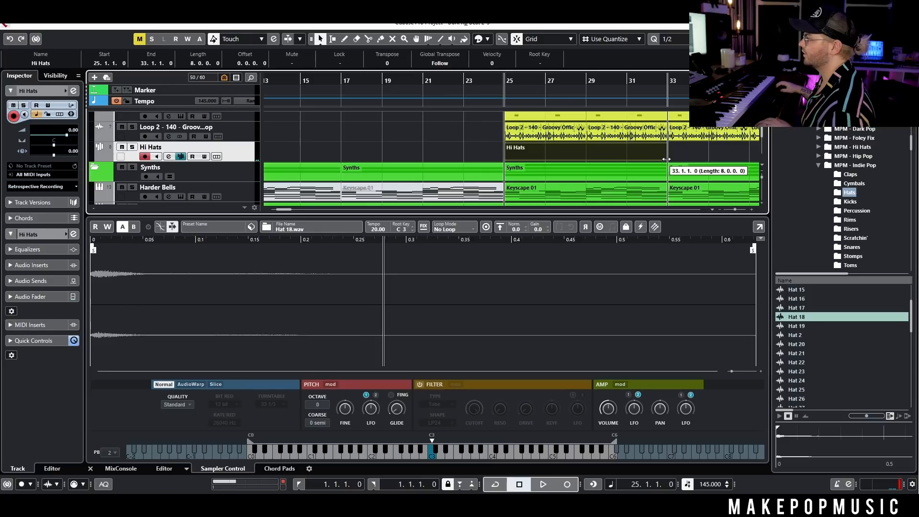
Step: Open the Hi Hats part for note editing and set the quantize grid to 1/16
{"action": "double_click", "coordinate": [617, 151]}
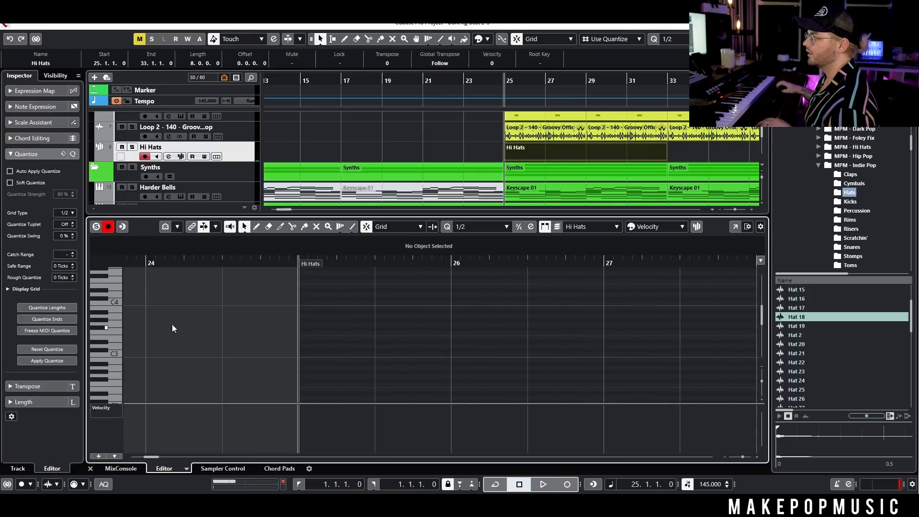
{"action": "left_click", "coordinate": [57, 213]}
{"action": "left_click", "coordinate": [75, 266]}
{"action": "scroll", "coordinate": [349, 325], "scroll_direction": "up", "scroll_amount": 2}
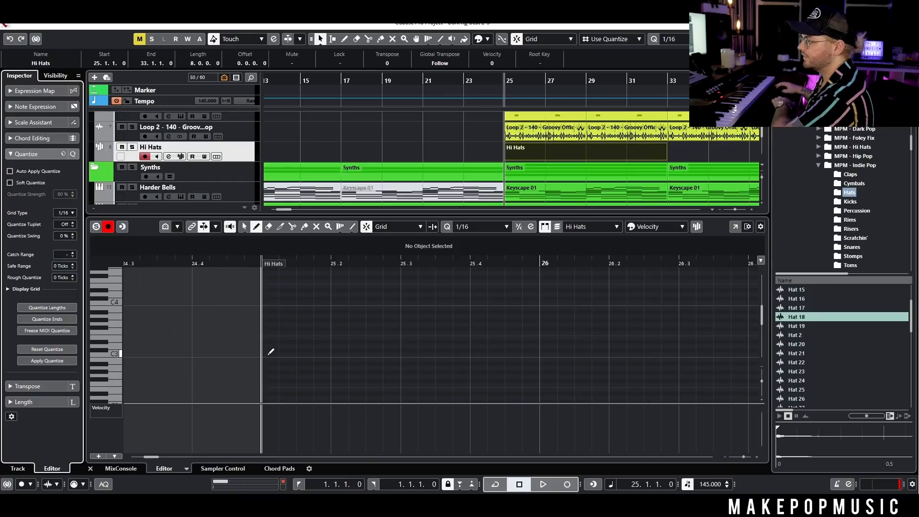
Step: Draw four sixteenth-note C3 hits at the start of bar 25, copy them onto beat 2 and audition them
{"action": "left_click", "coordinate": [269, 353]}
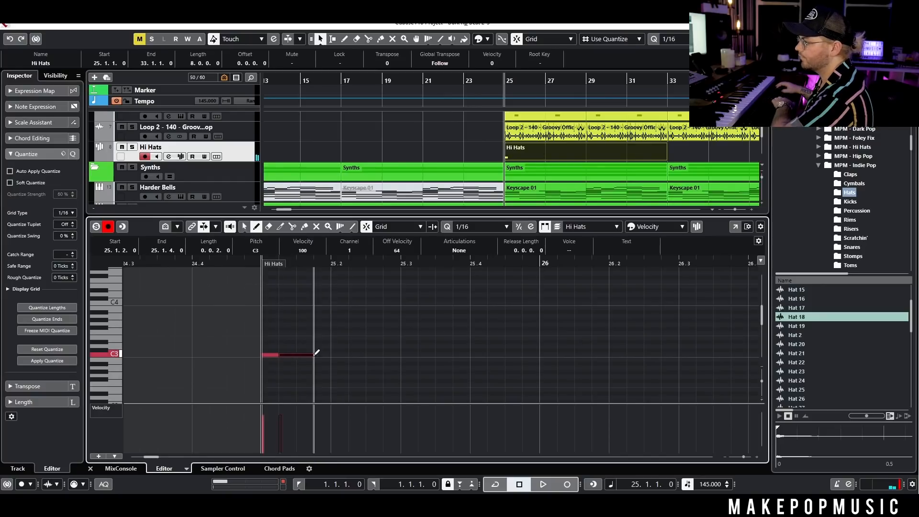
{"action": "left_click_drag", "start_coordinate": [349, 340], "coordinate": [199, 383]}
{"action": "key", "text": "ctrl+c"}
{"action": "left_click", "coordinate": [330, 263]}
{"action": "key", "text": "ctrl+v"}
{"action": "left_click_drag", "start_coordinate": [127, 263], "coordinate": [128, 278]}
{"action": "key", "text": "space"}
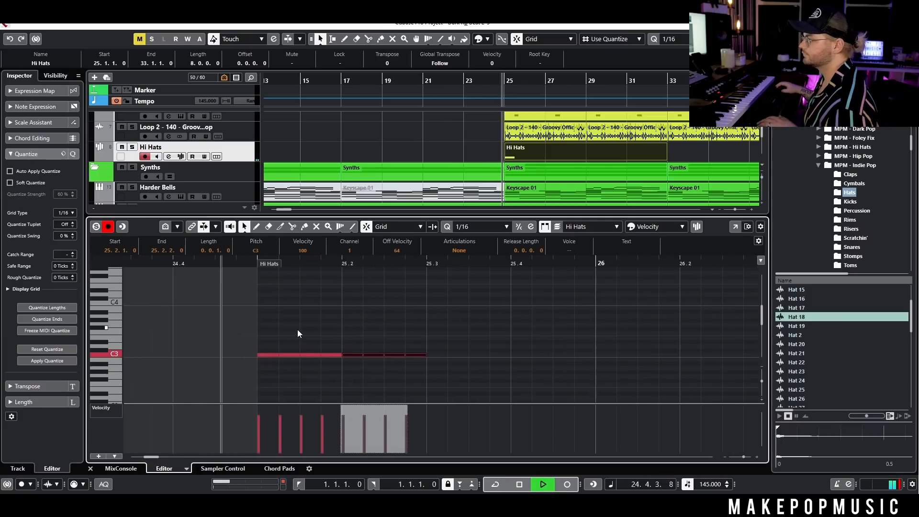
{"action": "key", "text": "space"}
Step: Thin the hi-hat run to eighth-note spacing by deleting every second note, with alternating strong and softer velocities on the rest
{"action": "left_click", "coordinate": [292, 354]}
{"action": "key", "text": "Delete"}
{"action": "left_click", "coordinate": [333, 355]}
{"action": "key", "text": "Delete"}
{"action": "left_click", "coordinate": [374, 355]}
{"action": "key", "text": "Delete"}
{"action": "left_click", "coordinate": [413, 355]}
{"action": "key", "text": "Delete"}
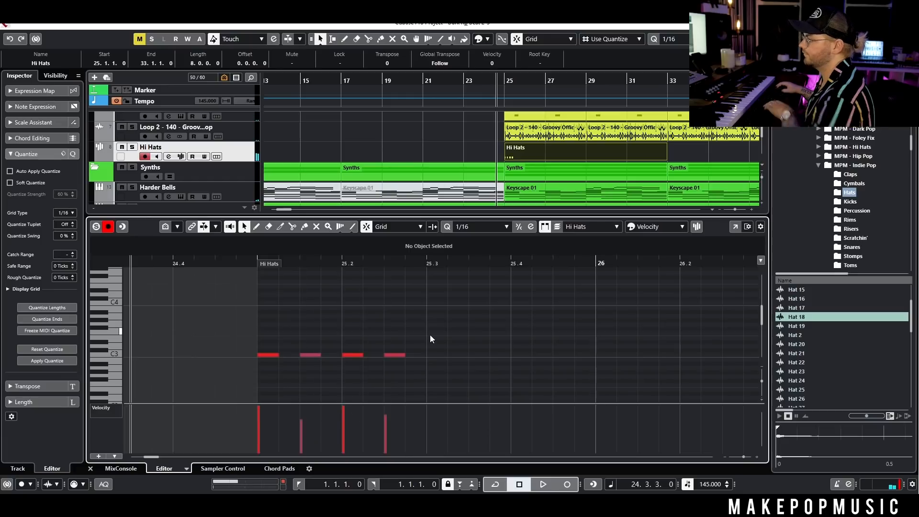
Step: Duplicate the accented four-note hi-hat pattern to fill bars 25 and 26
{"action": "key", "text": "ctrl+a"}
{"action": "key", "text": "ctrl+d"}
{"action": "scroll", "coordinate": [481, 291], "scroll_direction": "down", "scroll_amount": 3}
{"action": "key", "text": "space"}
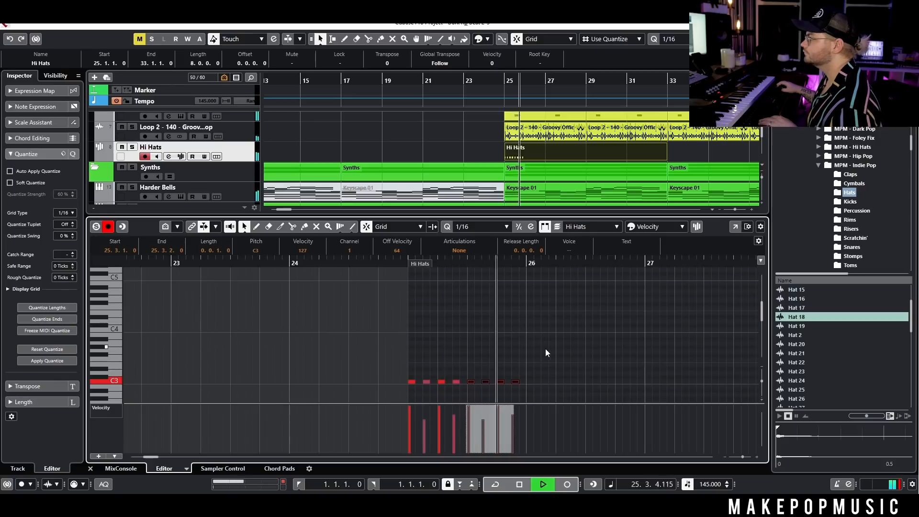
{"action": "key", "text": "space"}
{"action": "key", "text": "ctrl+a"}
{"action": "scroll", "coordinate": [430, 346], "scroll_direction": "down", "scroll_amount": 1}
{"action": "left_click", "coordinate": [529, 264]}
{"action": "key", "text": "ctrl+d"}
{"action": "scroll", "coordinate": [546, 330], "scroll_direction": "right", "scroll_amount": 4}
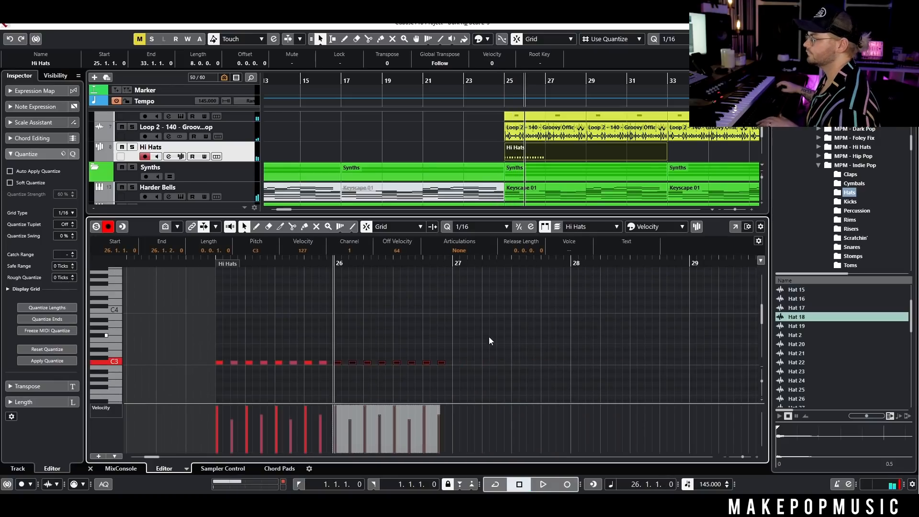
Step: Repeat the two-bar hi-hat pattern to fill the part through bar 32 and return the playhead to bar 25
{"action": "key", "text": "ctrl+a"}
{"action": "left_click", "coordinate": [463, 261]}
{"action": "key", "text": "ctrl+d"}
{"action": "scroll", "coordinate": [585, 314], "scroll_direction": "down", "scroll_amount": 3}
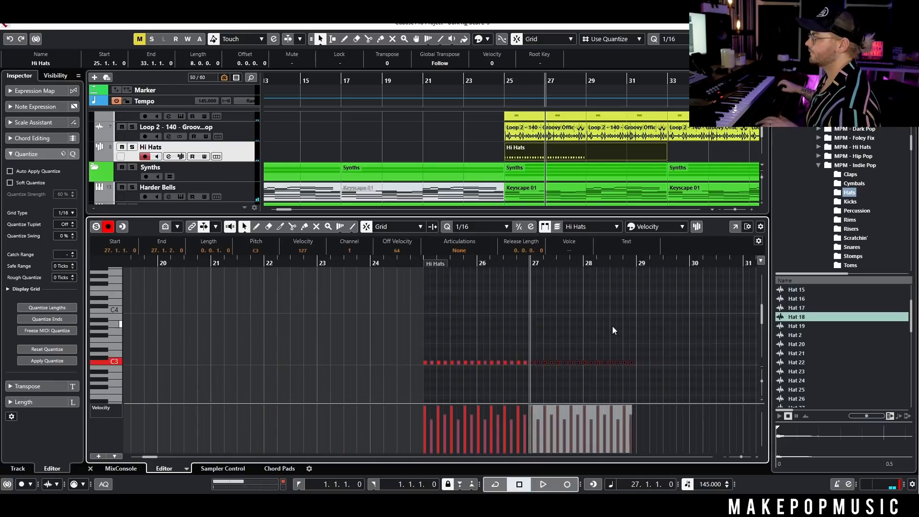
{"action": "scroll", "coordinate": [574, 335], "scroll_direction": "right", "scroll_amount": 3}
{"action": "key", "text": "ctrl+a"}
{"action": "left_click", "coordinate": [509, 262]}
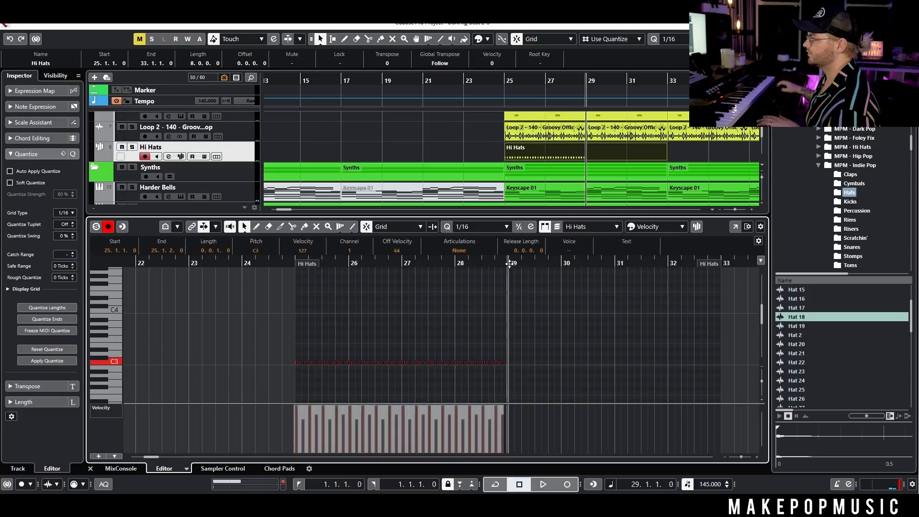
{"action": "key", "text": "ctrl+v"}
{"action": "left_click_drag", "start_coordinate": [295, 263], "coordinate": [294, 290]}
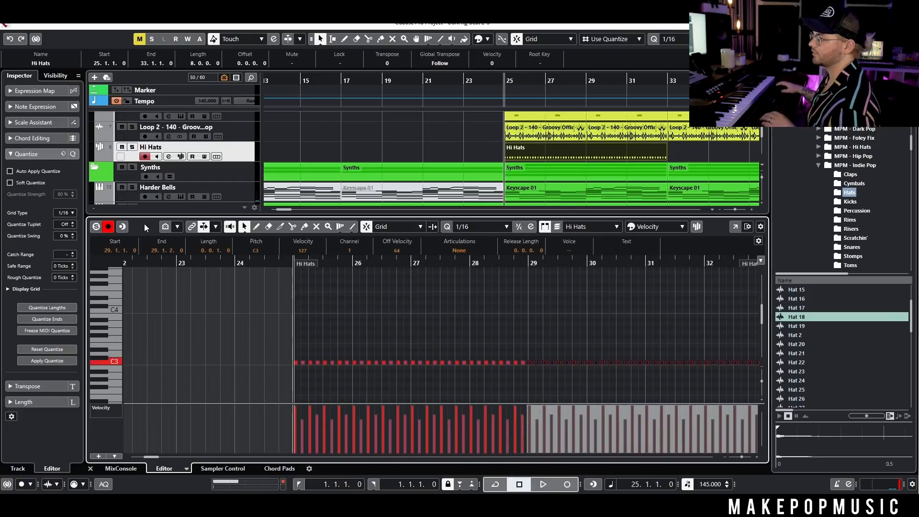
Step: Add a sixteenth-note F#3 hi-hat hit at 26.1.4 above the steady C3 pattern
{"action": "key", "text": "8"}
{"action": "left_click", "coordinate": [364, 331]}
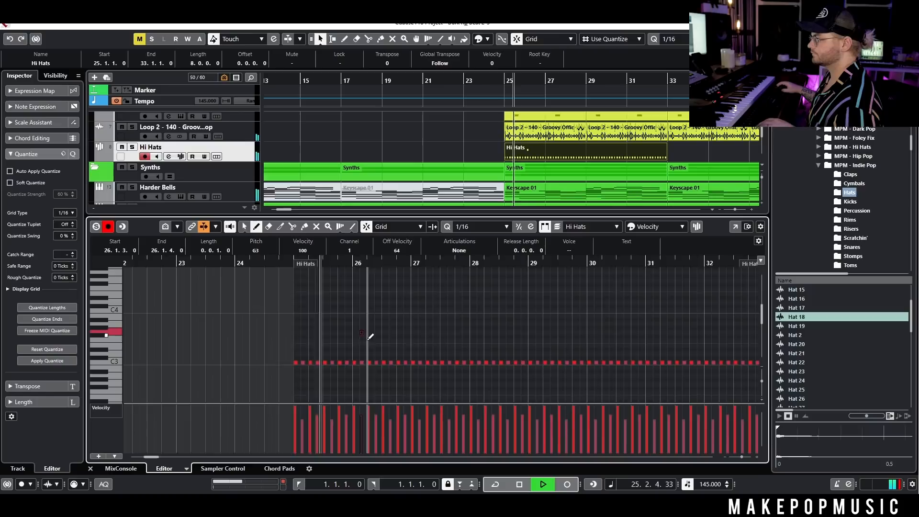
{"action": "scroll", "coordinate": [367, 332], "scroll_direction": "up", "scroll_amount": 3}
{"action": "key", "text": "ctrl+z"}
{"action": "key", "text": "space"}
{"action": "left_click", "coordinate": [365, 337]}
{"action": "scroll", "coordinate": [252, 271], "scroll_direction": "up", "scroll_amount": 2}
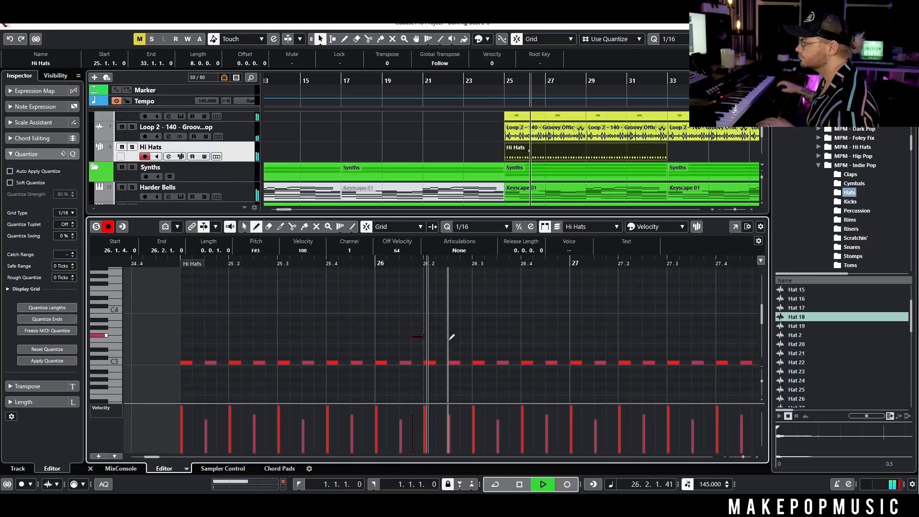
{"action": "key", "text": "space"}
Step: Set the grid to 1/32, draw a descending D#3, D3, C#3 roll just before 26.4 and audition it
{"action": "left_click", "coordinate": [65, 212]}
{"action": "left_click", "coordinate": [67, 273]}
{"action": "scroll", "coordinate": [507, 351], "scroll_direction": "up", "scroll_amount": 2}
{"action": "left_click", "coordinate": [475, 350]}
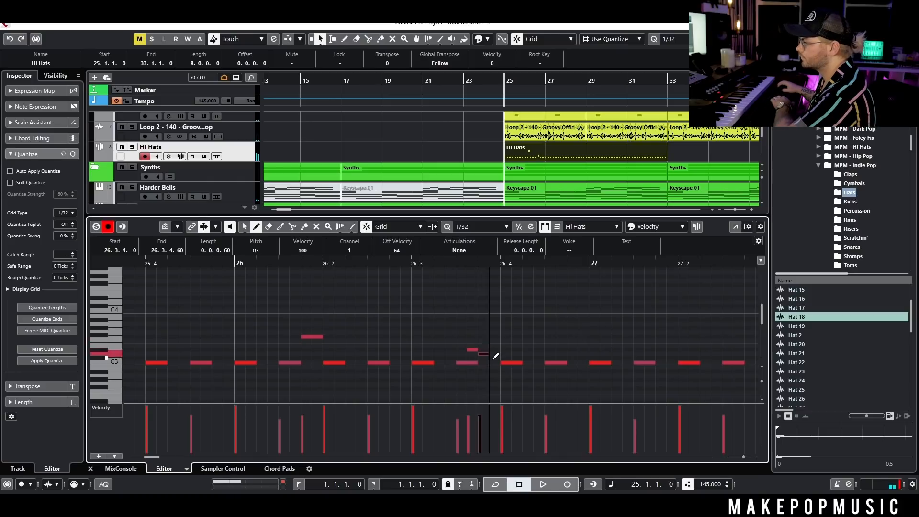
{"action": "key", "text": "space"}
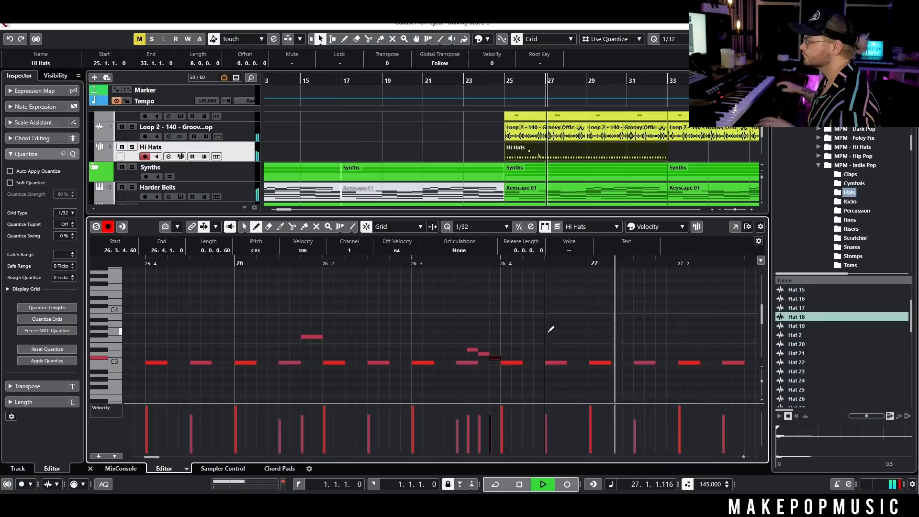
{"action": "scroll", "coordinate": [546, 328], "scroll_direction": "down", "scroll_amount": 2}
{"action": "key", "text": "space"}
Step: Add thirty-second notes G#2 and A#2 from 28.1.2 and play the hi-hat pattern back from bar 25
{"action": "scroll", "coordinate": [551, 359], "scroll_direction": "up", "scroll_amount": 2}
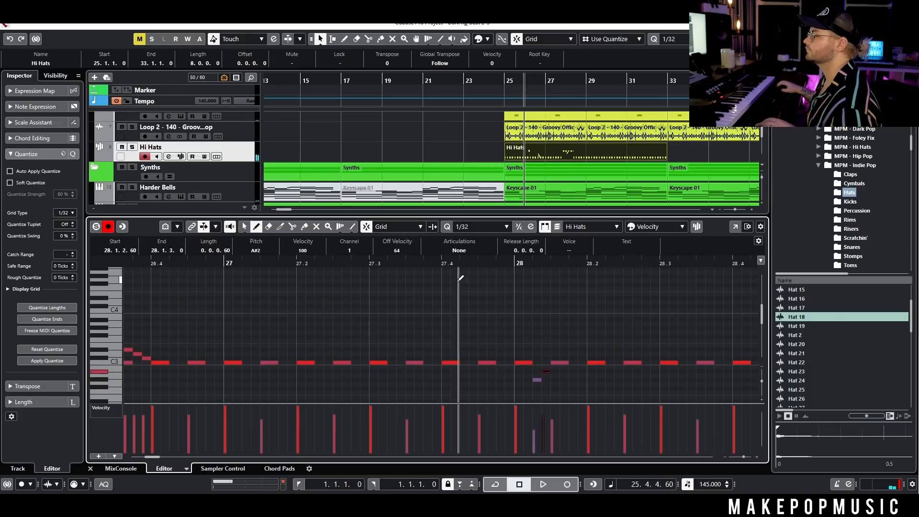
{"action": "scroll", "coordinate": [455, 279], "scroll_direction": "down", "scroll_amount": 3}
{"action": "left_click", "coordinate": [198, 262]}
{"action": "key", "text": "space"}
{"action": "key", "text": "1"}
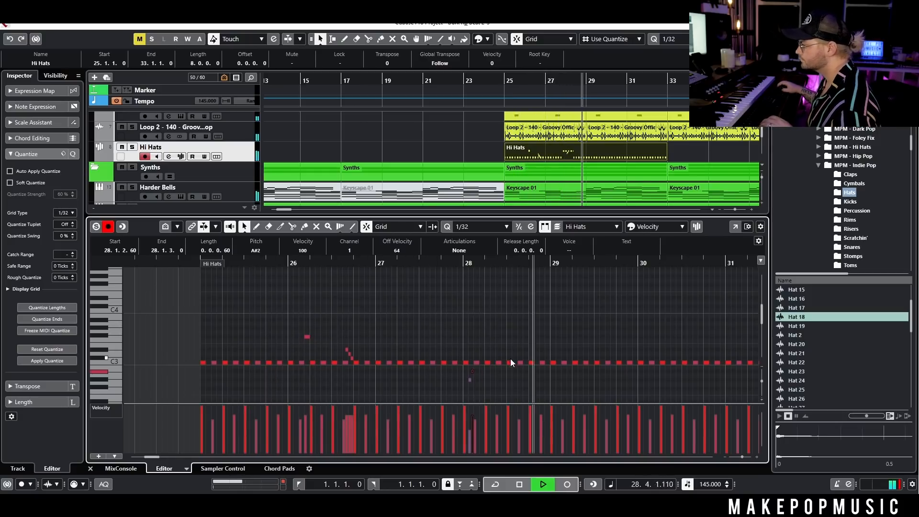
Step: Start the rising fill with a thirty-second F2 note at 28.1.1.60 below the G#2 and A#2, and audition it
{"action": "key", "text": "space"}
{"action": "scroll", "coordinate": [483, 380], "scroll_direction": "up", "scroll_amount": 4}
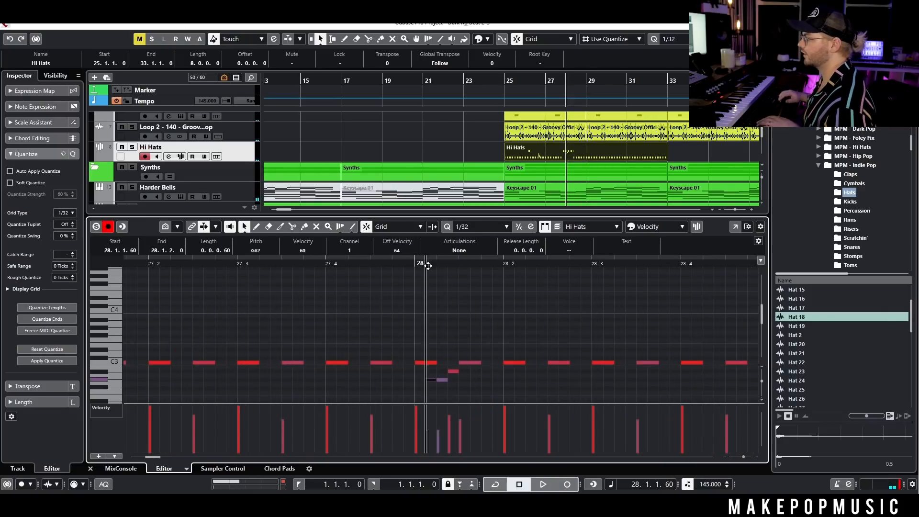
{"action": "scroll", "coordinate": [489, 337], "scroll_direction": "down", "scroll_amount": 3}
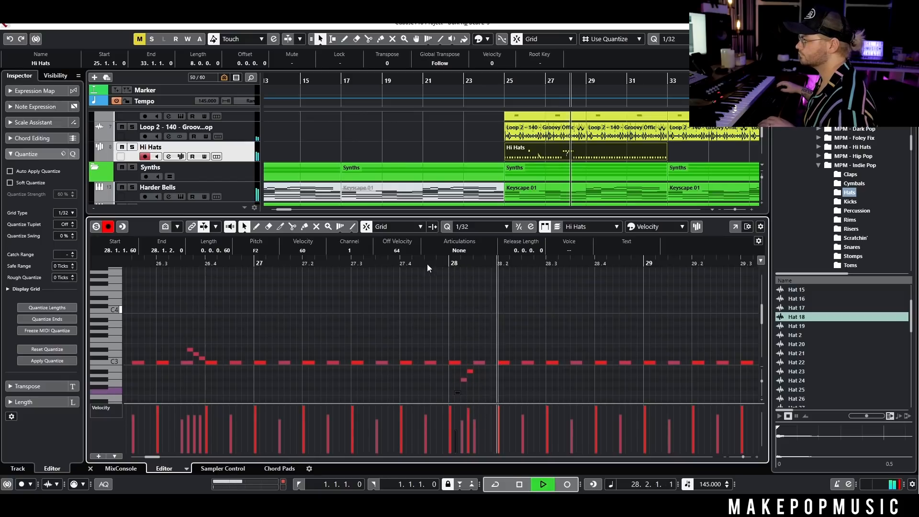
{"action": "scroll", "coordinate": [426, 270], "scroll_direction": "down", "scroll_amount": 3}
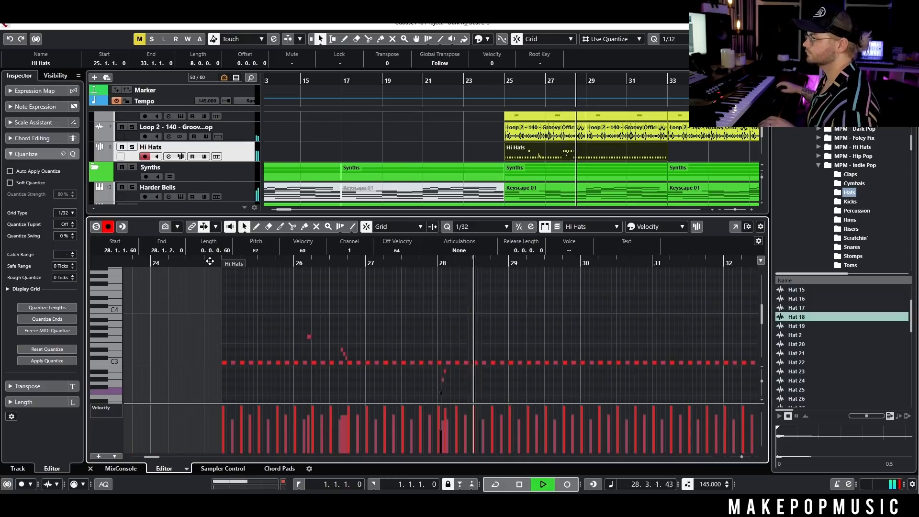
{"action": "scroll", "coordinate": [398, 308], "scroll_direction": "down", "scroll_amount": 2}
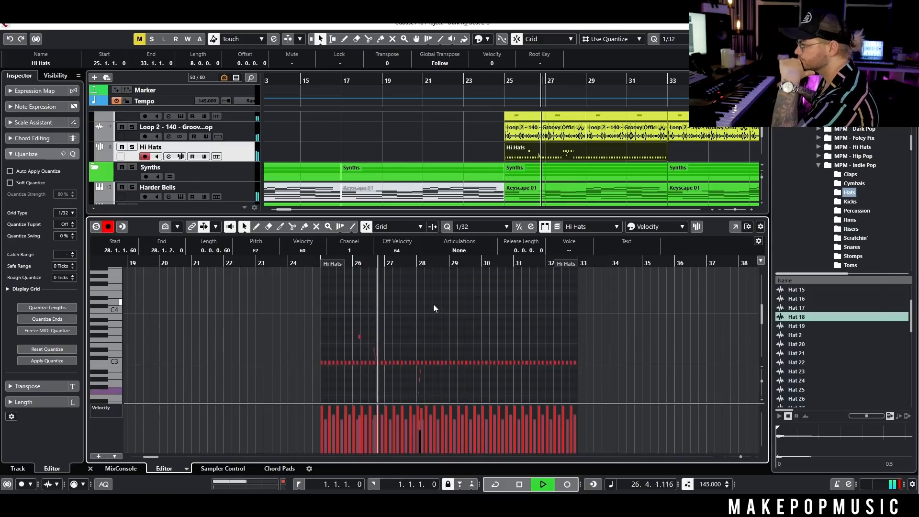
Step: Delete all hi-hat notes from bar 29 to the end of the part
{"action": "left_click_drag", "start_coordinate": [588, 339], "coordinate": [450, 380]}
{"action": "key", "text": "Delete"}
{"action": "scroll", "coordinate": [446, 375], "scroll_direction": "up", "scroll_amount": 5}
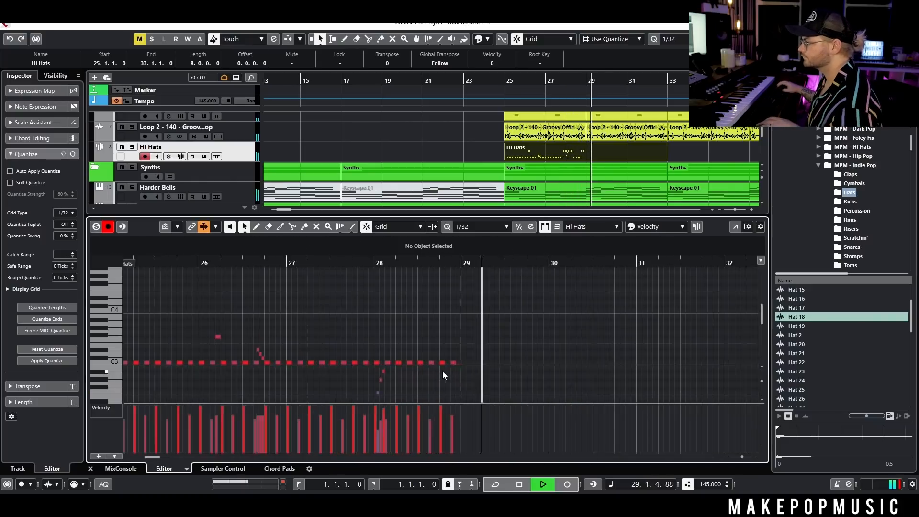
{"action": "key", "text": "space"}
Step: Build a roll of four thirty-second C3 notes starting at 28.4 by shortening the hit and duplicating it
{"action": "left_click", "coordinate": [438, 362]}
{"action": "left_click", "coordinate": [441, 263]}
{"action": "left_click_drag", "start_coordinate": [442, 264], "coordinate": [455, 282]}
{"action": "left_click_drag", "start_coordinate": [462, 362], "coordinate": [448, 366]}
{"action": "left_click", "coordinate": [449, 271]}
{"action": "left_click", "coordinate": [449, 265]}
{"action": "key", "text": "ctrl+v"}
{"action": "left_click_drag", "start_coordinate": [463, 263], "coordinate": [464, 266]}
{"action": "key", "text": "ctrl+v"}
{"action": "left_click", "coordinate": [479, 265]}
{"action": "key", "text": "ctrl+v"}
{"action": "key", "text": "Delete"}
Step: Copy the C3 roll to 28.4.3, transpose the copy down an octave to C2, and play it back
{"action": "left_click_drag", "start_coordinate": [431, 389], "coordinate": [494, 352]}
{"action": "key", "text": "ctrl+c"}
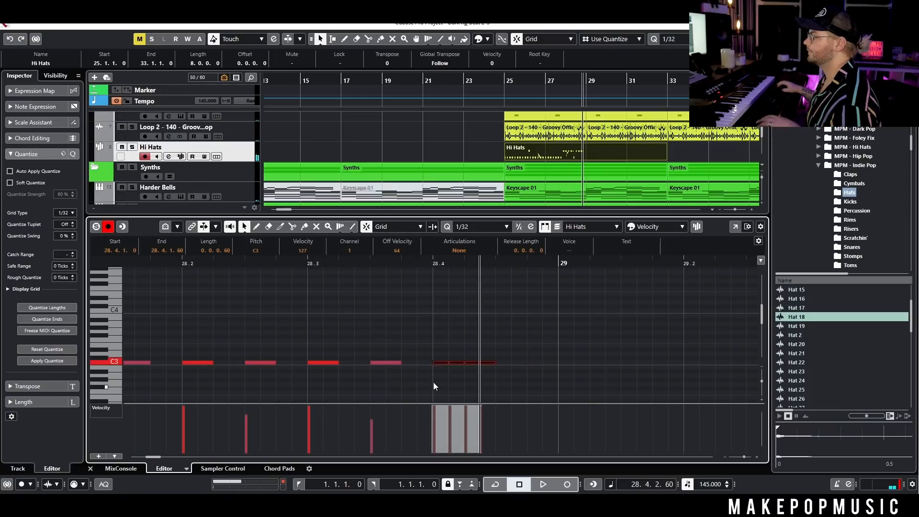
{"action": "left_click", "coordinate": [497, 264]}
{"action": "key", "text": "ctrl+v"}
{"action": "key", "text": "shift+Down"}
{"action": "key", "text": "space"}
{"action": "scroll", "coordinate": [487, 289], "scroll_direction": "down", "scroll_amount": 3}
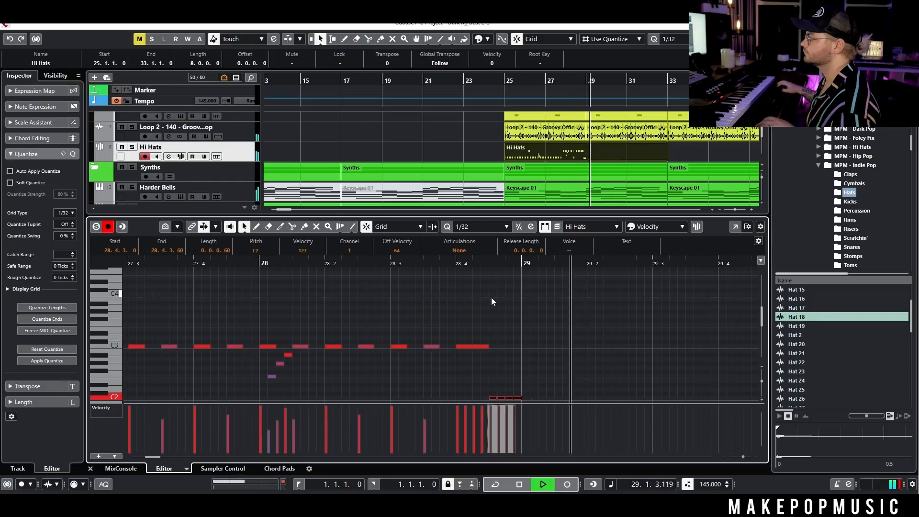
{"action": "left_click_drag", "start_coordinate": [461, 262], "coordinate": [126, 263]}
{"action": "scroll", "coordinate": [415, 314], "scroll_direction": "down", "scroll_amount": 2}
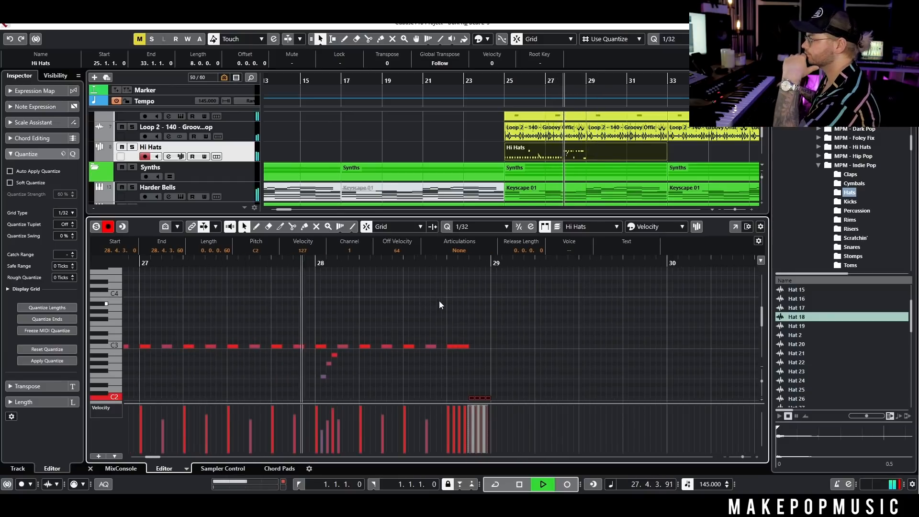
Step: Clear the single hits in the way, move the C3 roll to 28.3 and the C2 roll to 28.4, and audition the result
{"action": "key", "text": "space"}
{"action": "left_click_drag", "start_coordinate": [476, 328], "coordinate": [437, 360]}
{"action": "left_click_drag", "start_coordinate": [437, 334], "coordinate": [425, 363]}
{"action": "key", "text": "Delete"}
{"action": "left_click_drag", "start_coordinate": [414, 328], "coordinate": [405, 364]}
{"action": "key", "text": "Delete"}
{"action": "left_click_drag", "start_coordinate": [486, 336], "coordinate": [387, 365]}
{"action": "left_click_drag", "start_coordinate": [448, 347], "coordinate": [406, 349]}
{"action": "left_click_drag", "start_coordinate": [463, 371], "coordinate": [451, 305]}
{"action": "key", "text": "space"}
{"action": "scroll", "coordinate": [415, 288], "scroll_direction": "down", "scroll_amount": 4}
{"action": "scroll", "coordinate": [420, 293], "scroll_direction": "up", "scroll_amount": 3}
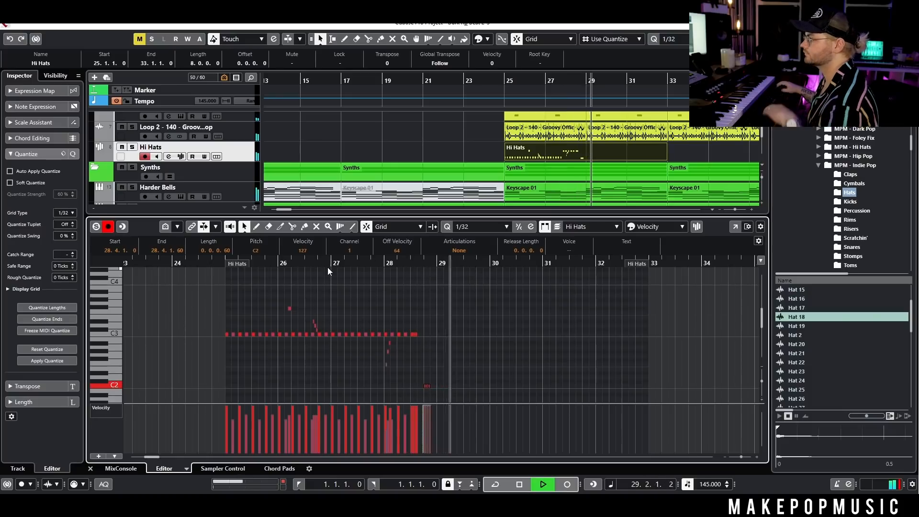
Step: Paste single thirty-second C3 hits at 28.3.3 and 28.4.3 after the two rolls, and play the ending back
{"action": "key", "text": "space"}
{"action": "scroll", "coordinate": [414, 355], "scroll_direction": "up", "scroll_amount": 4}
{"action": "left_click", "coordinate": [395, 333]}
{"action": "key", "text": "ctrl+c"}
{"action": "left_click", "coordinate": [425, 263]}
{"action": "key", "text": "ctrl+v"}
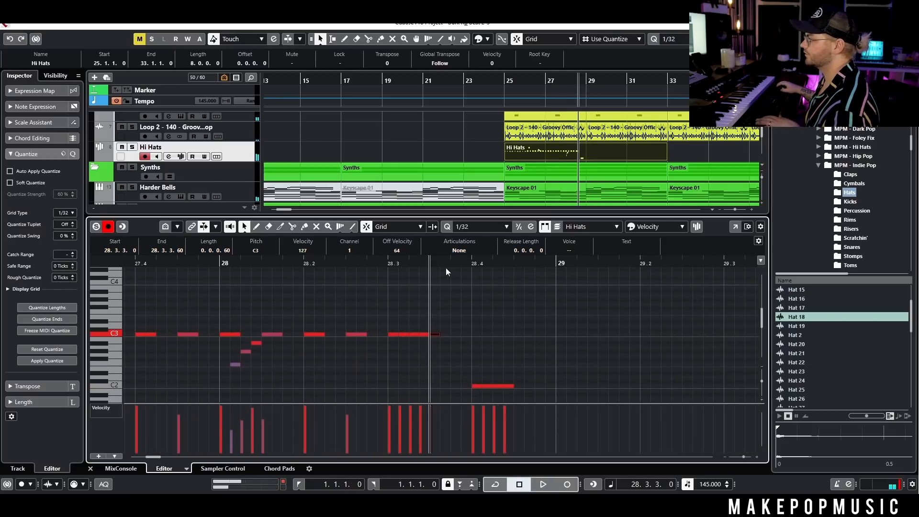
{"action": "left_click", "coordinate": [513, 264]}
{"action": "scroll", "coordinate": [477, 287], "scroll_direction": "down", "scroll_amount": 3}
{"action": "key", "text": "space"}
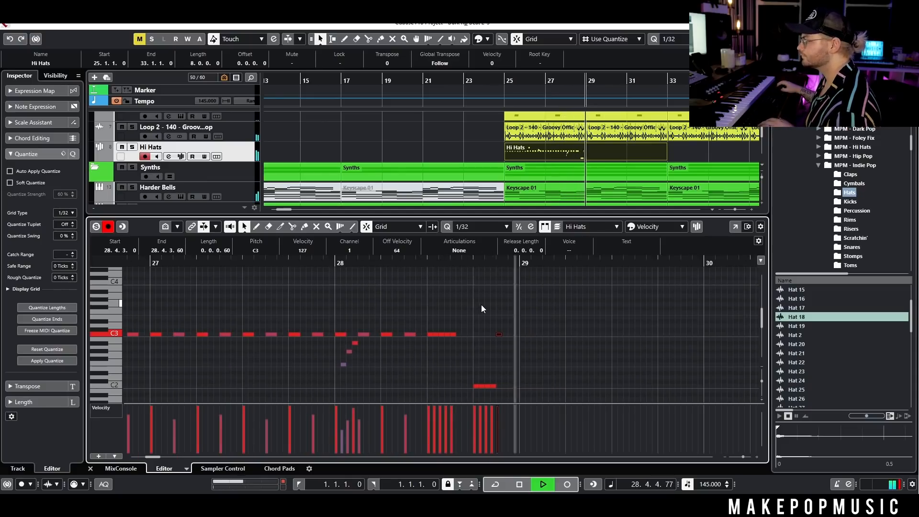
{"action": "scroll", "coordinate": [526, 315], "scroll_direction": "down", "scroll_amount": 2}
{"action": "key", "text": "space"}
Step: Close the note editor, split the Hi Hats part at bar 29 and delete the remainder
{"action": "double_click", "coordinate": [623, 149]}
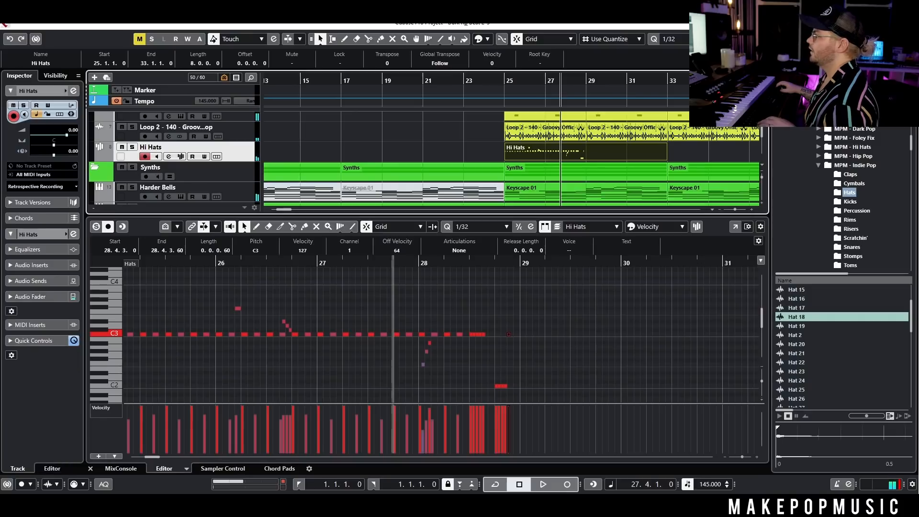
{"action": "scroll", "coordinate": [602, 158], "scroll_direction": "up", "scroll_amount": 2}
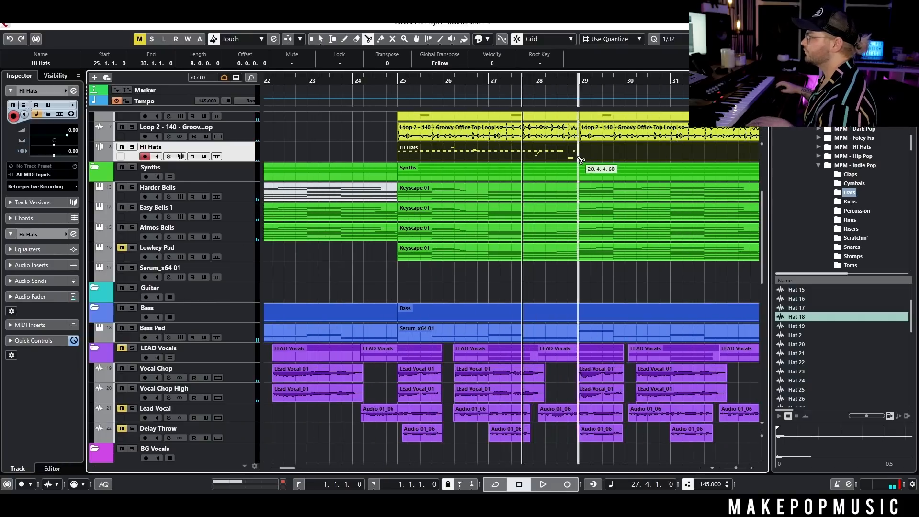
{"action": "left_click", "coordinate": [581, 153], "text": "alt"}
{"action": "key", "text": "Delete"}
Step: Repeat the four-bar Hi Hats part three times to reach bar 41, and place the playhead just before bar 25
{"action": "key", "text": "g"}
{"action": "key", "text": "g"}
{"action": "key", "text": "g"}
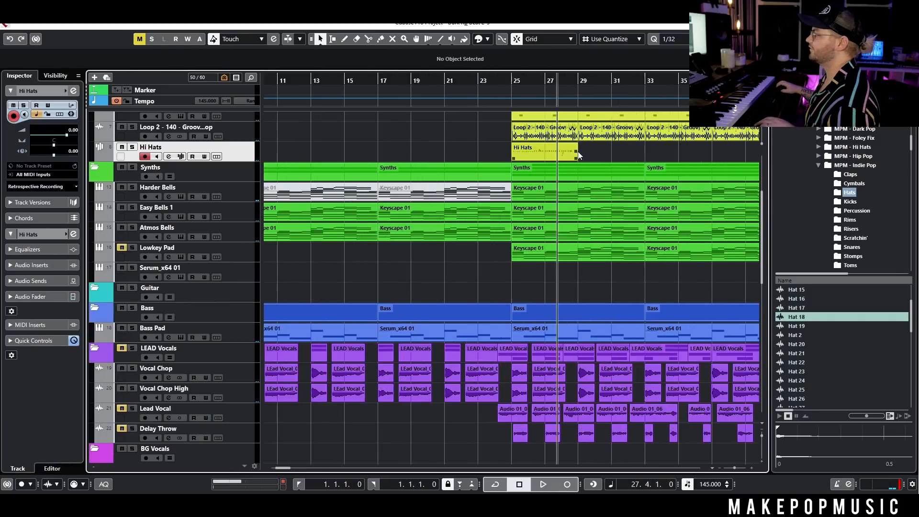
{"action": "left_click_drag", "start_coordinate": [423, 150], "coordinate": [581, 152]}
{"action": "left_click", "coordinate": [358, 77]}
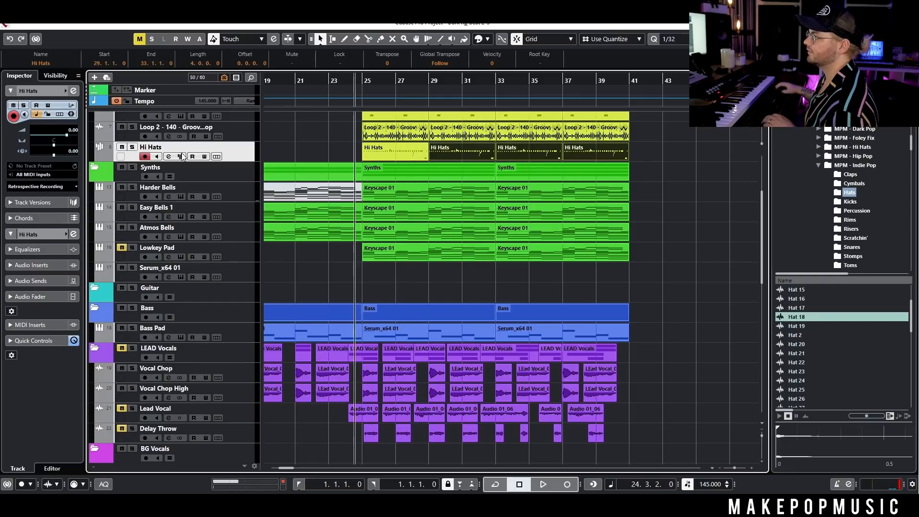
Step: Preview other hat samples, load Hat 1 into the Hi Hats sampler and set the track volume to -13.9 dB
{"action": "left_click", "coordinate": [180, 156]}
{"action": "left_click", "coordinate": [794, 326]}
{"action": "left_click", "coordinate": [806, 317]}
{"action": "left_click", "coordinate": [809, 306]}
{"action": "left_click", "coordinate": [811, 292]}
{"action": "scroll", "coordinate": [812, 305], "scroll_direction": "up", "scroll_amount": 2}
{"action": "left_click", "coordinate": [805, 292]}
{"action": "left_click_drag", "start_coordinate": [804, 294], "coordinate": [420, 293]}
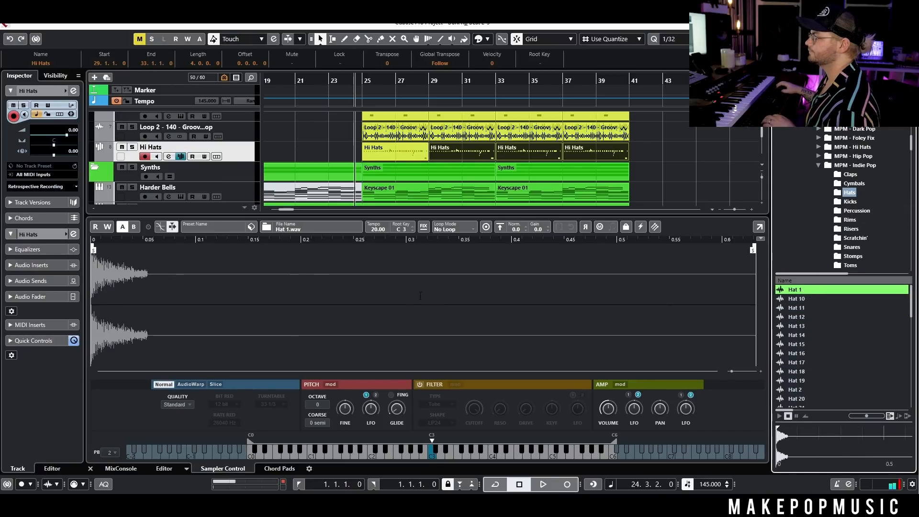
{"action": "left_click_drag", "start_coordinate": [66, 135], "coordinate": [47, 138]}
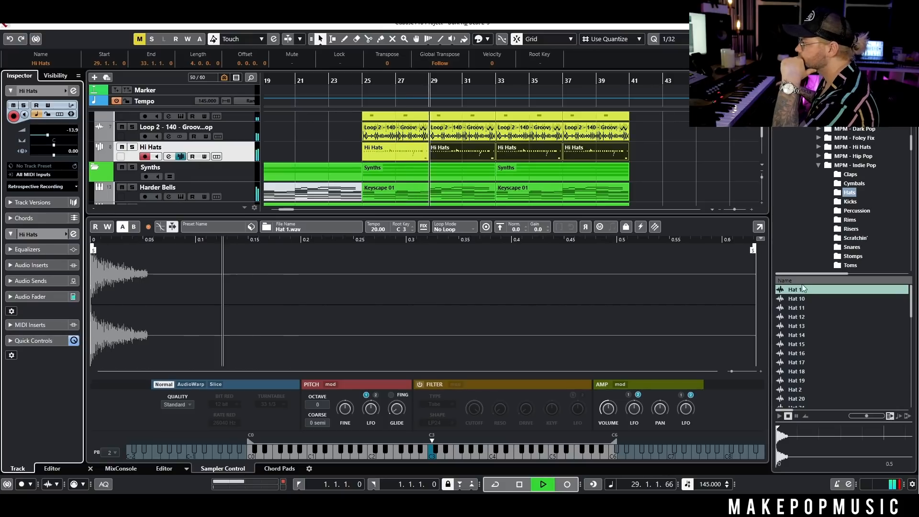
Step: Replace the sampler's sound with Hat 10, set the Hi Hats volume to -8.68 dB and listen in context
{"action": "key", "text": "space"}
{"action": "left_click", "coordinate": [807, 307]}
{"action": "left_click", "coordinate": [809, 301]}
{"action": "key", "text": "space"}
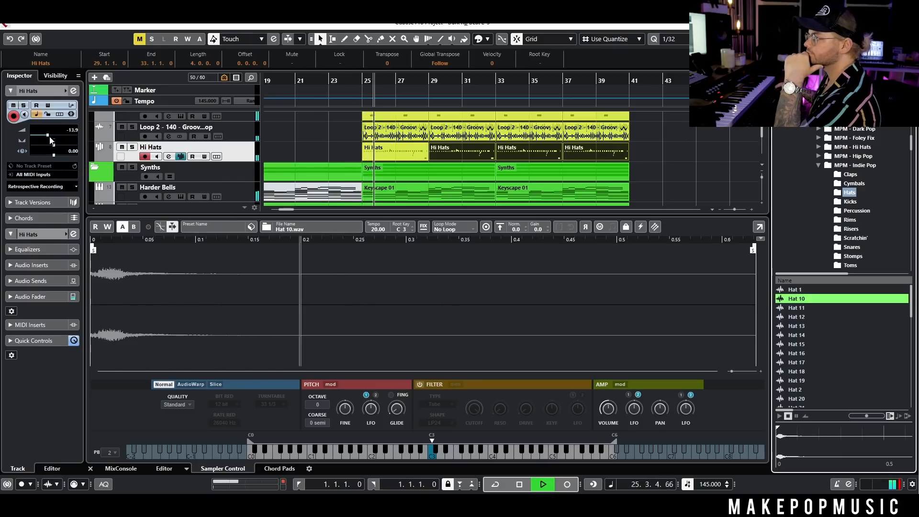
{"action": "left_click_drag", "start_coordinate": [51, 140], "coordinate": [83, 142]}
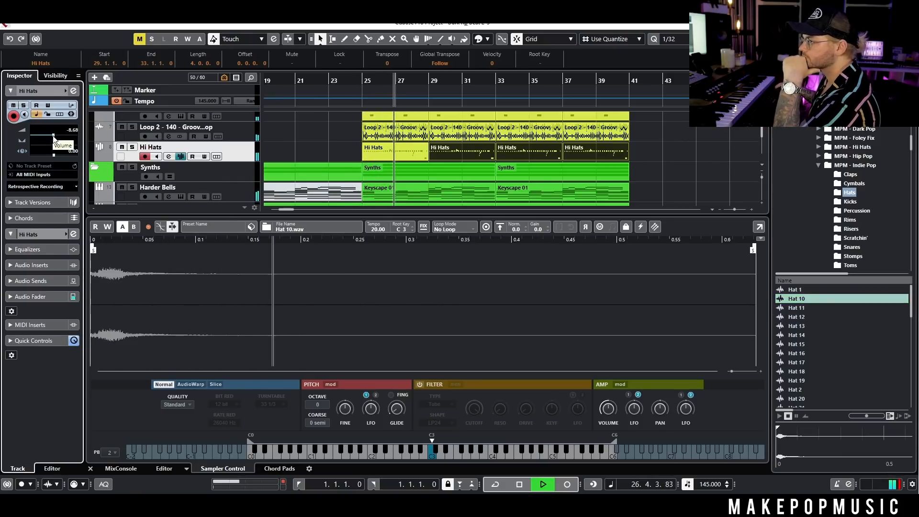
{"action": "key", "text": "space"}
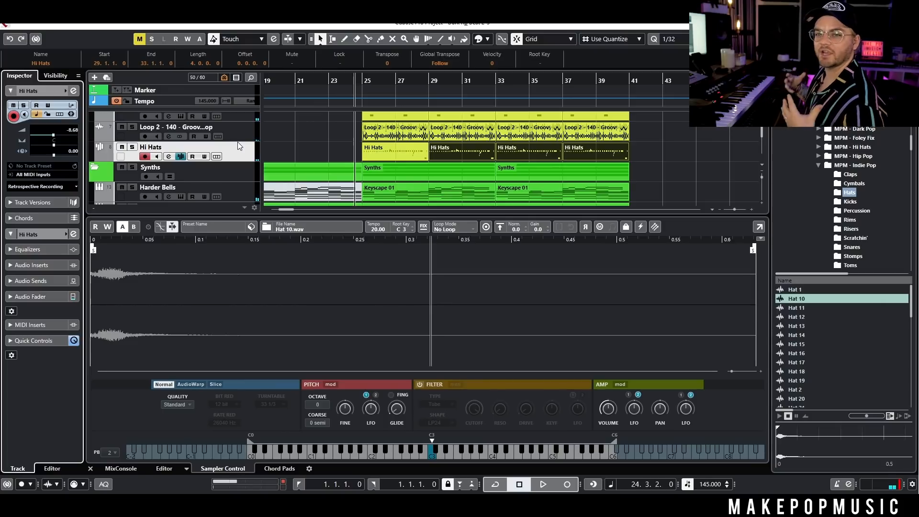
{"action": "key", "text": "space"}
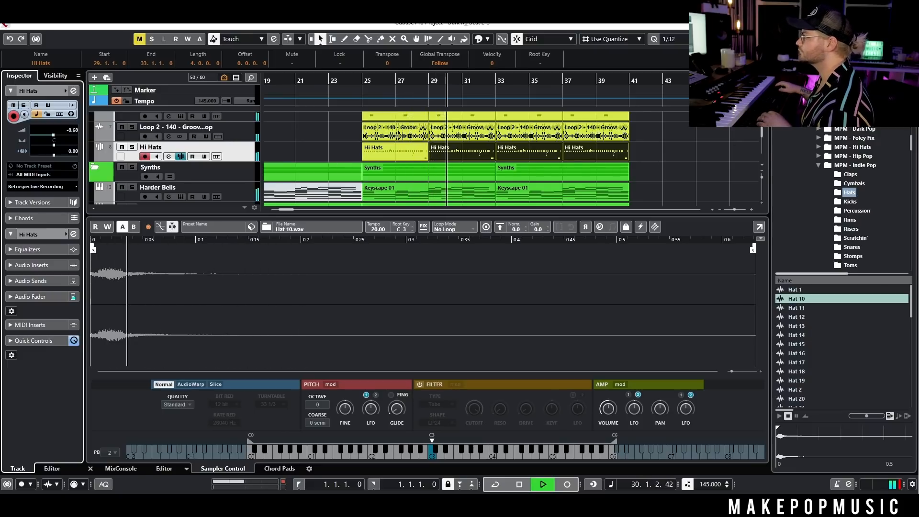
Step: Solo the Hi Hats track and load Multipass in its first insert slot
{"action": "key", "text": "ctrl+alt+e"}
{"action": "key", "text": "space"}
{"action": "key", "text": "s"}
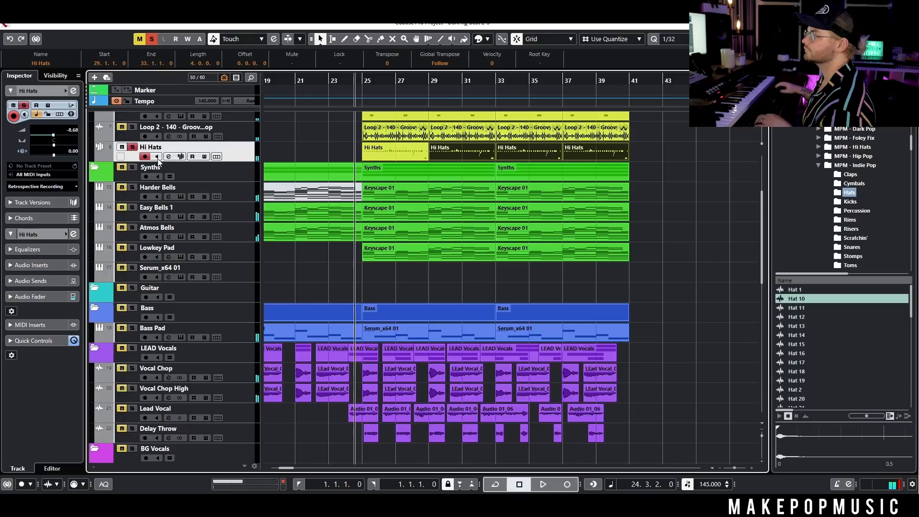
{"action": "left_click", "coordinate": [169, 156]}
{"action": "left_click", "coordinate": [234, 234]}
{"action": "type", "text": "mult"}
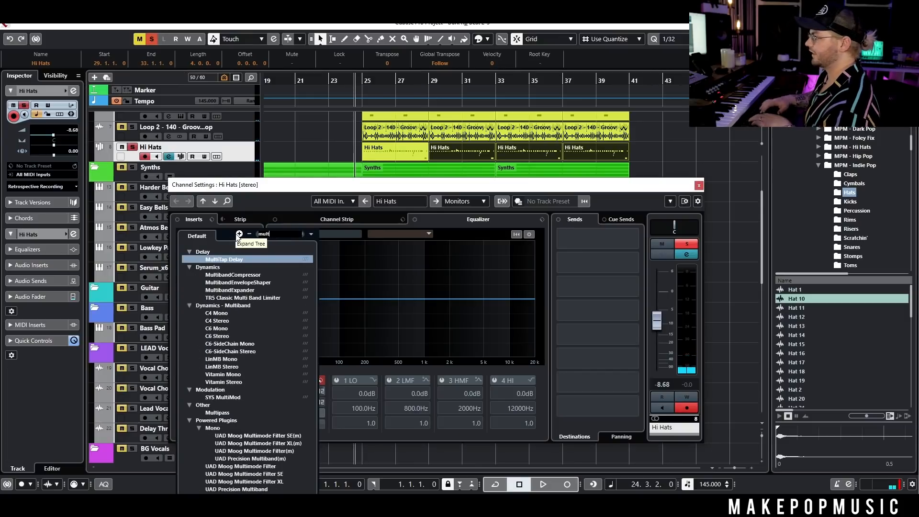
{"action": "type", "text": "ipass"}
{"action": "left_click", "coordinate": [222, 259]}
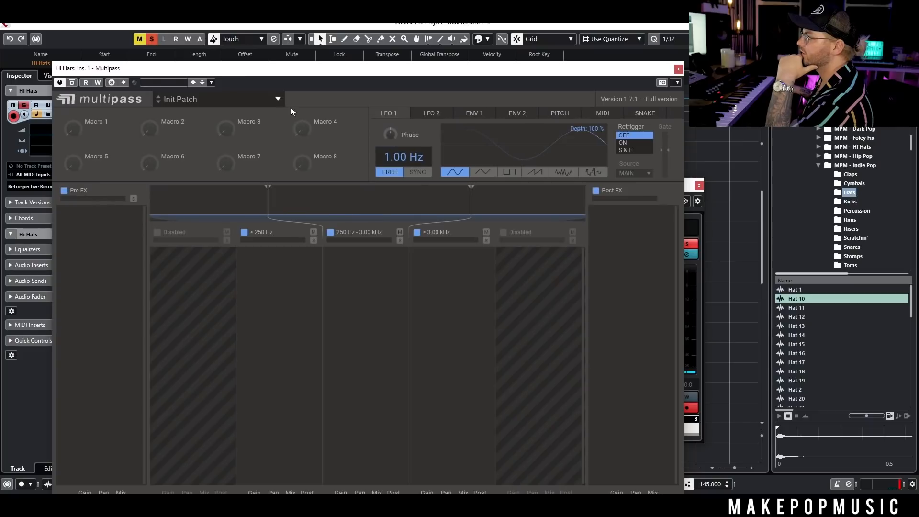
Step: Load the Hi Hat Sauce user preset in Multipass, audition it from bar 25 and close the plug-in
{"action": "left_click", "coordinate": [220, 105]}
{"action": "scroll", "coordinate": [120, 215], "scroll_direction": "down", "scroll_amount": 3}
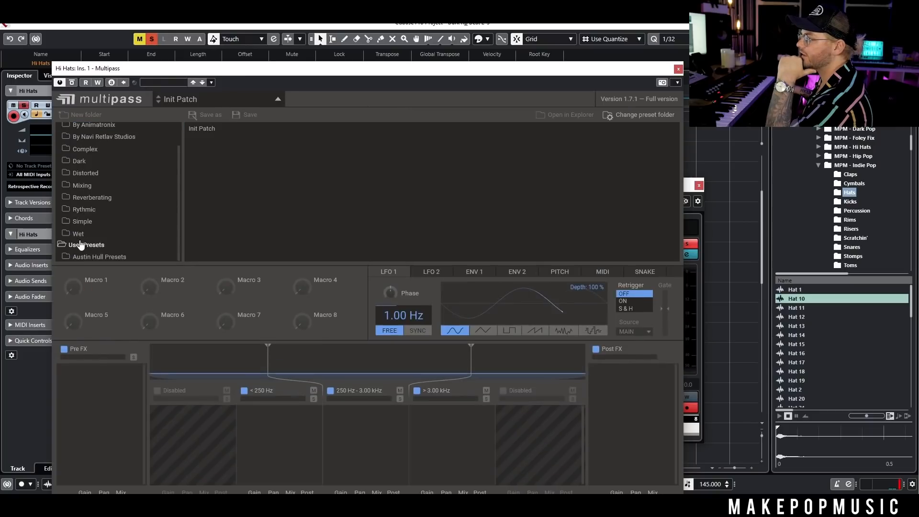
{"action": "left_click", "coordinate": [100, 256]}
{"action": "left_click_drag", "start_coordinate": [258, 72], "coordinate": [237, 217]}
{"action": "left_click", "coordinate": [357, 83]}
{"action": "key", "text": "space"}
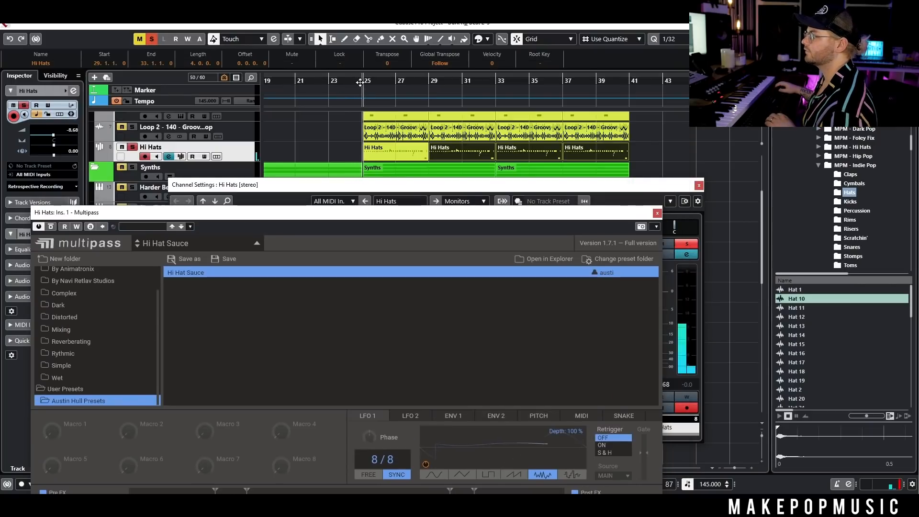
{"action": "left_click_drag", "start_coordinate": [377, 213], "coordinate": [383, 102]}
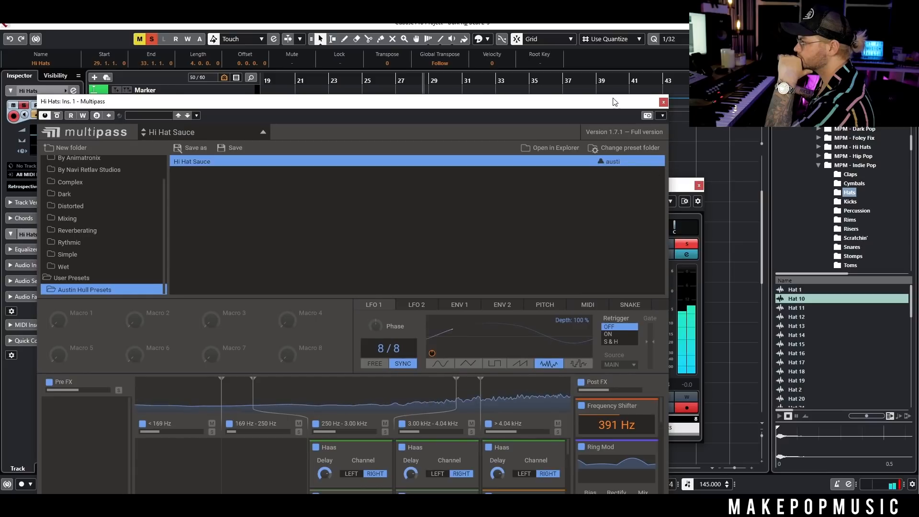
{"action": "left_click_drag", "start_coordinate": [612, 101], "coordinate": [583, 49]}
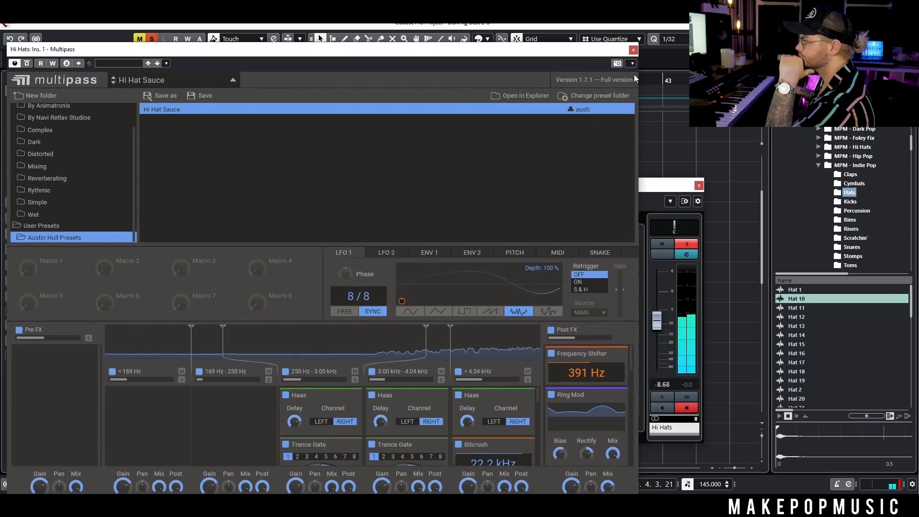
{"action": "left_click", "coordinate": [634, 49]}
Step: Equalize the hi-hats with -12.8 dB at 350.7 Hz and +3.3 dB at 1891 Hz, and play them unsoloed from bar 25
{"action": "left_click_drag", "start_coordinate": [370, 325], "coordinate": [388, 330]}
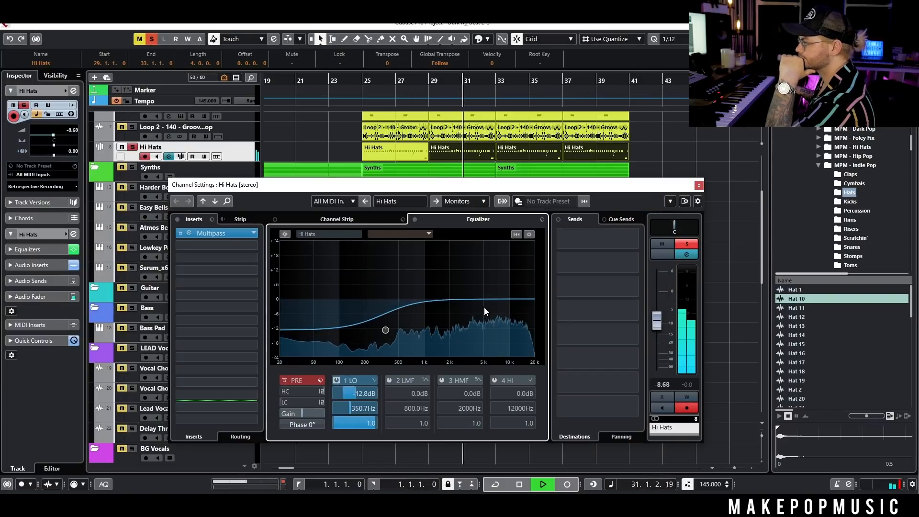
{"action": "left_click_drag", "start_coordinate": [511, 299], "coordinate": [448, 293]}
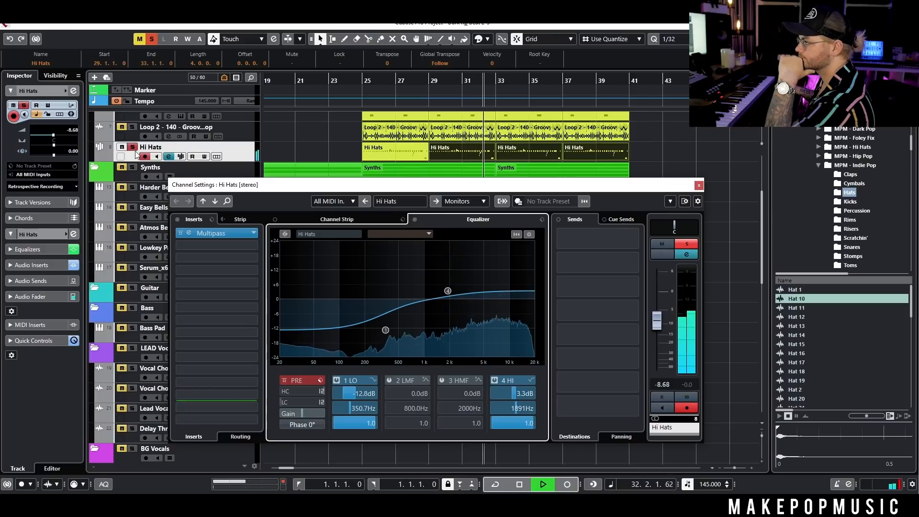
{"action": "key", "text": "s"}
{"action": "left_click", "coordinate": [363, 78]}
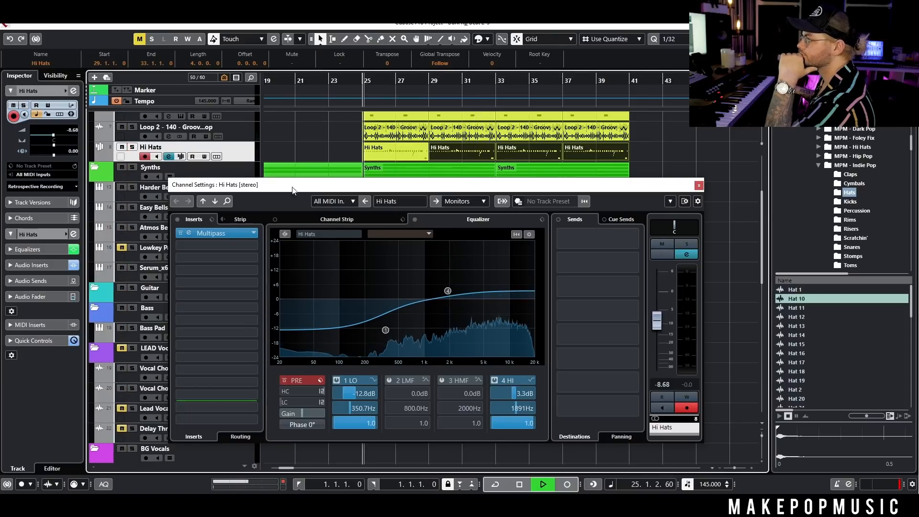
Step: Compare the hi-hats with Multipass bypassed and active, and set their channel volume to -12.3 dB
{"action": "left_click", "coordinate": [180, 233]}
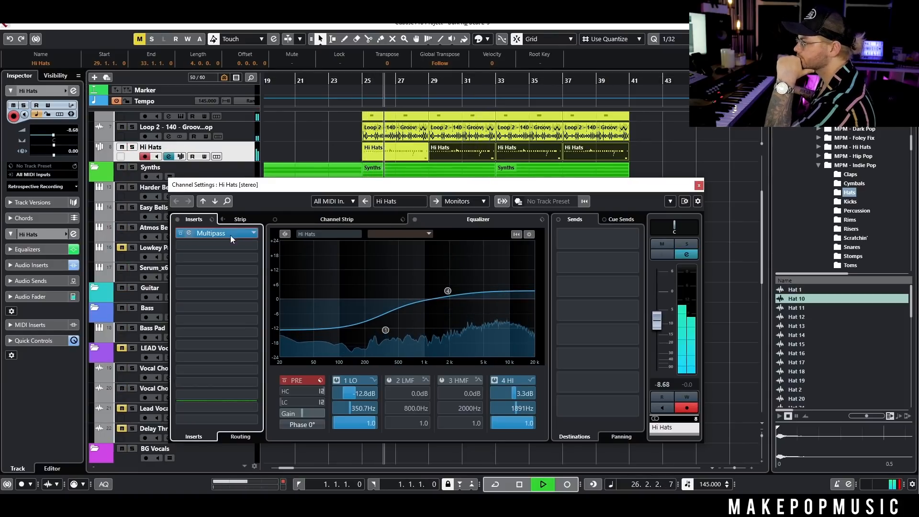
{"action": "left_click", "coordinate": [180, 233]}
{"action": "left_click_drag", "start_coordinate": [657, 319], "coordinate": [660, 329]}
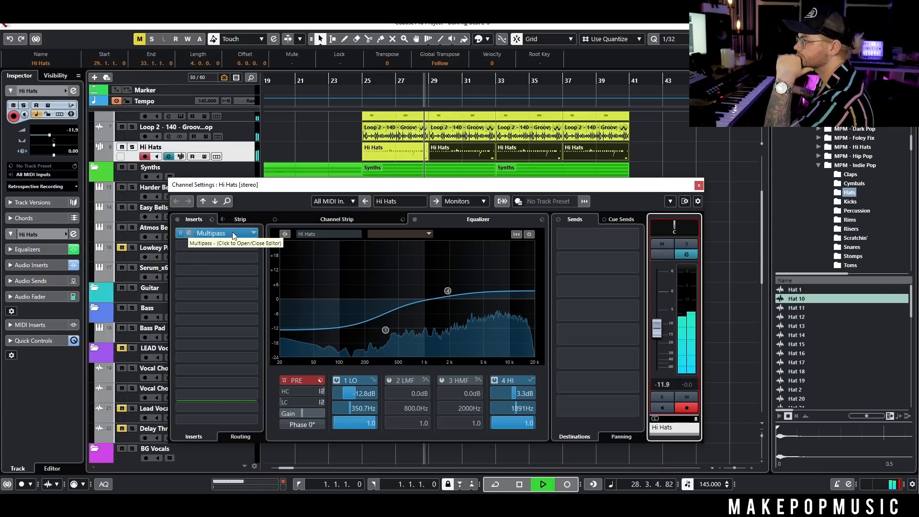
{"action": "left_click", "coordinate": [213, 233]}
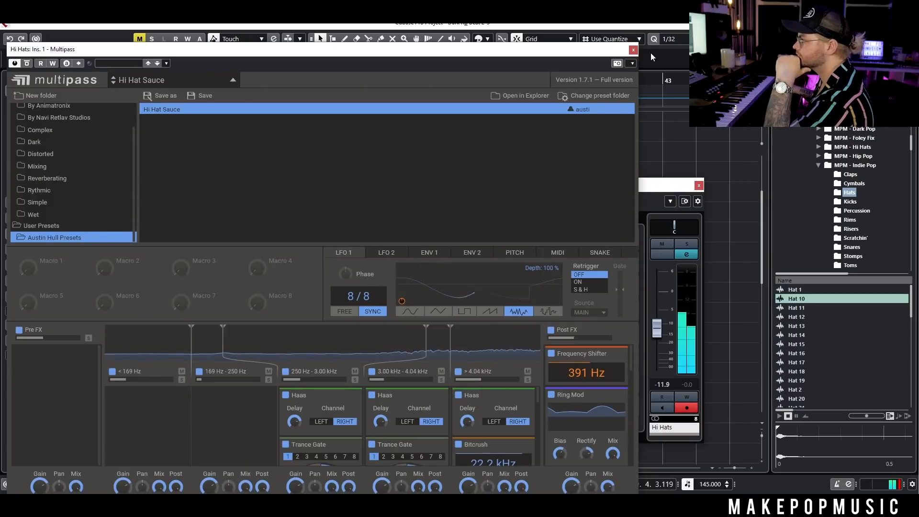
{"action": "left_click", "coordinate": [633, 50]}
{"action": "left_click_drag", "start_coordinate": [656, 329], "coordinate": [656, 330]}
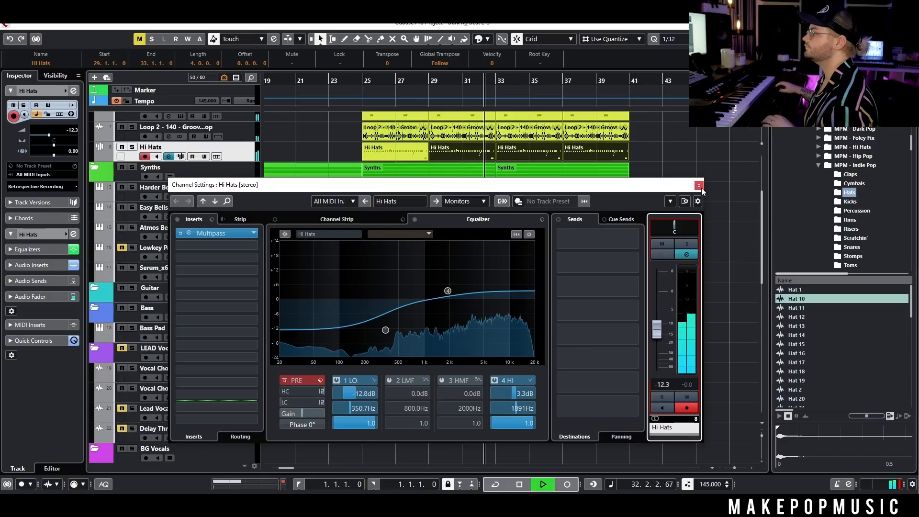
Step: Compare the hi-hats with Multipass bypassed and active, and look through the effects in its Hi Hat Sauce preset
{"action": "left_click", "coordinate": [182, 232]}
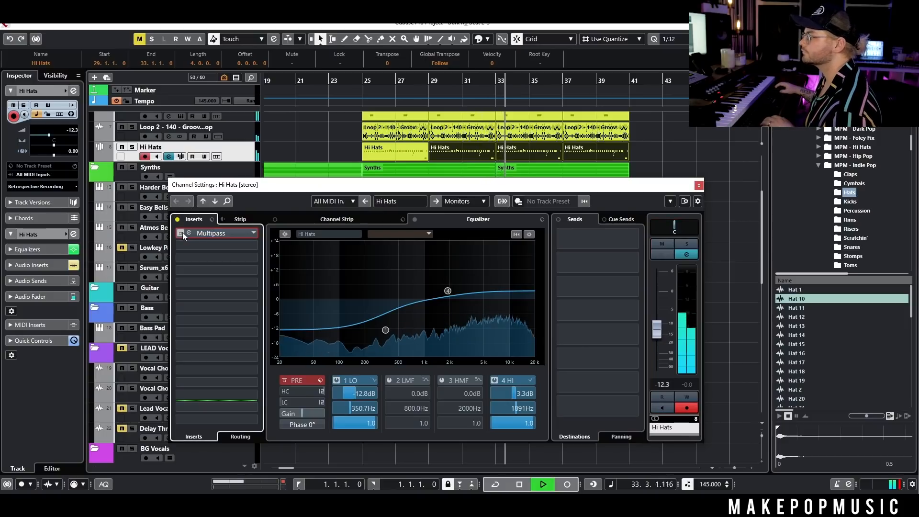
{"action": "left_click", "coordinate": [180, 233]}
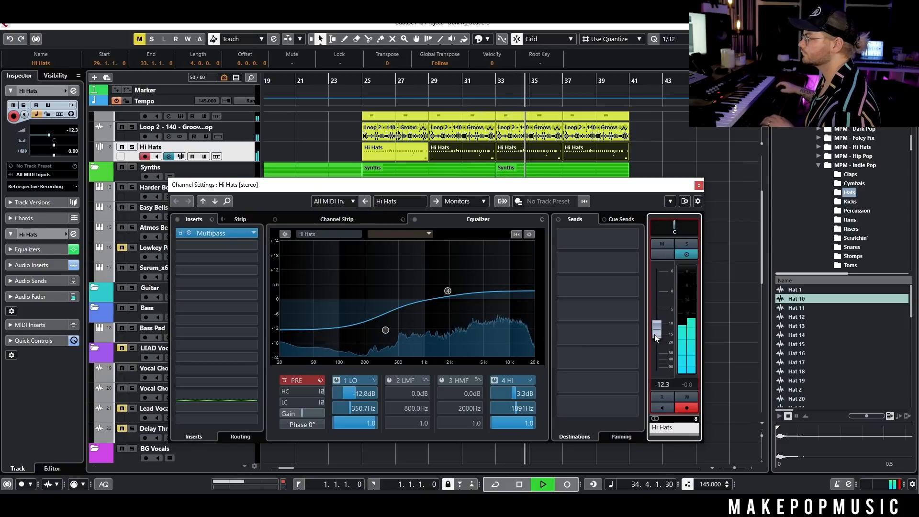
{"action": "left_click", "coordinate": [221, 231]}
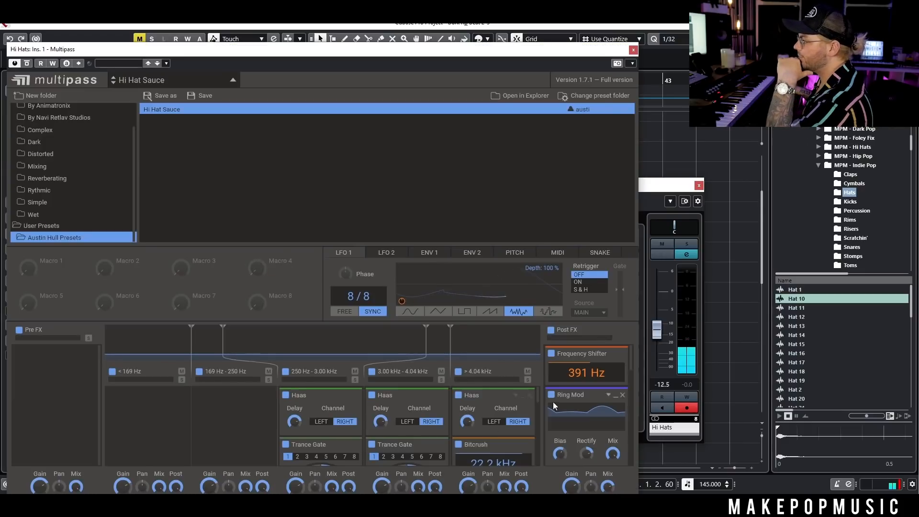
{"action": "scroll", "coordinate": [298, 445], "scroll_direction": "down", "scroll_amount": 1}
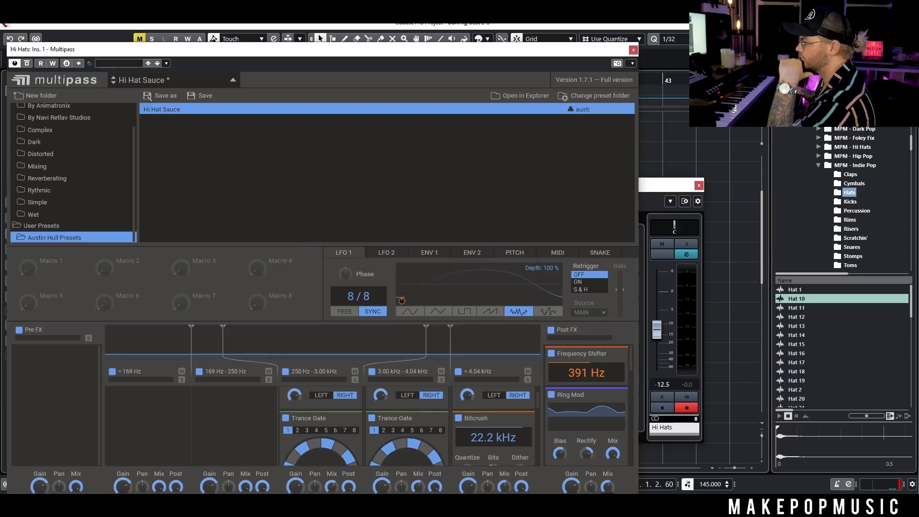
{"action": "left_click", "coordinate": [633, 50]}
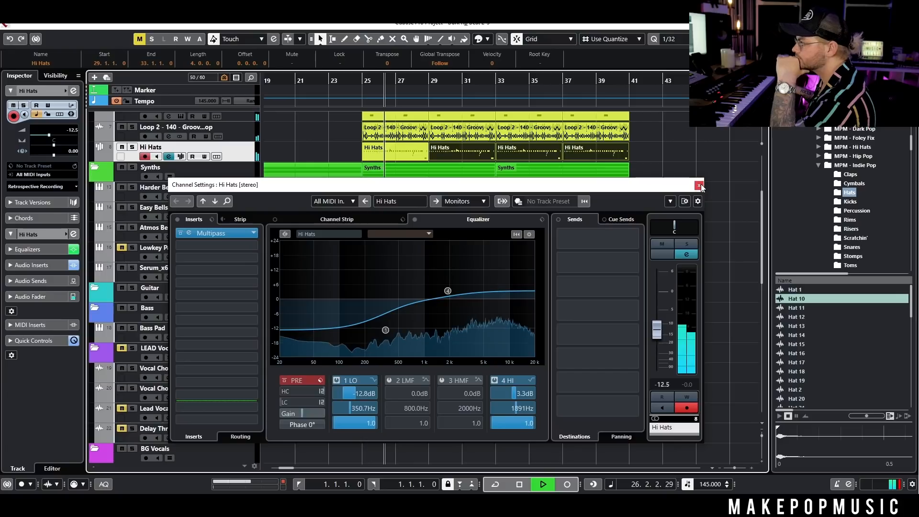
Step: Listen to the hi-hats with Multipass bypassed, close their channel settings and play them with the full drum arrangement
{"action": "left_click", "coordinate": [180, 232]}
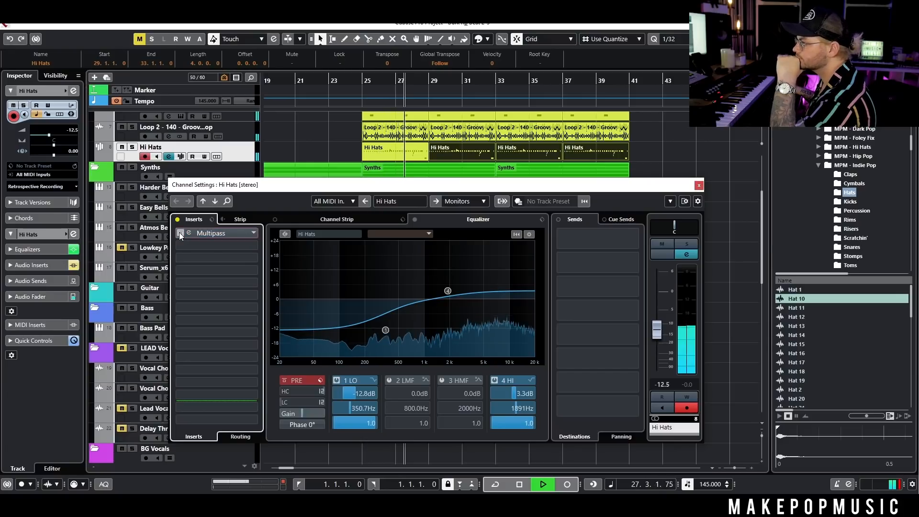
{"action": "left_click", "coordinate": [698, 185]}
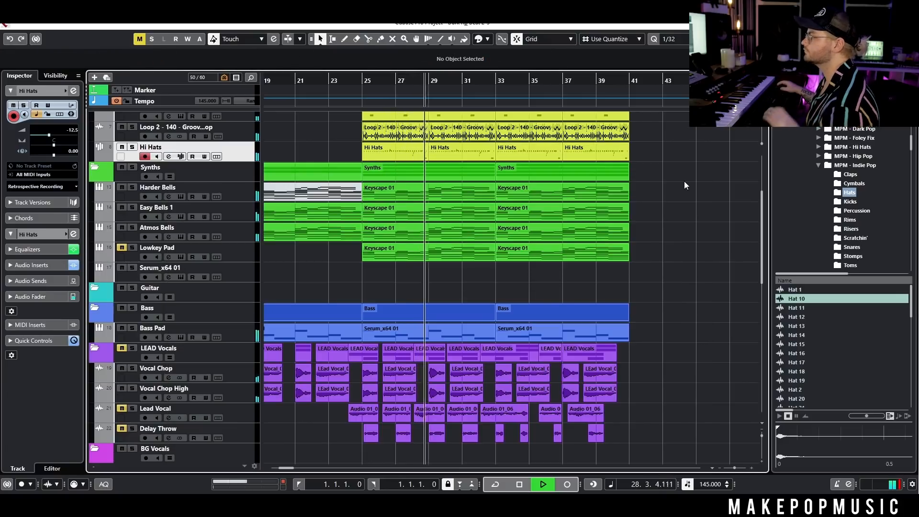
{"action": "scroll", "coordinate": [684, 181], "scroll_direction": "up", "scroll_amount": 3}
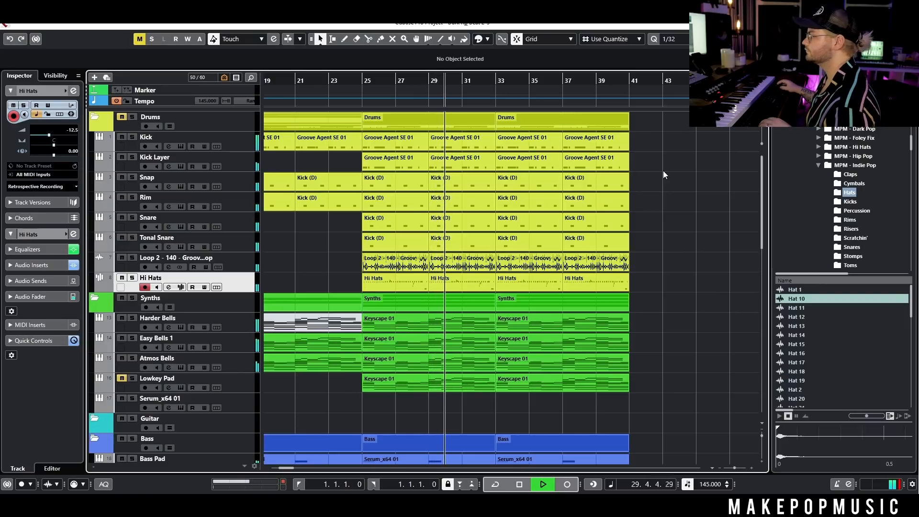
{"action": "key", "text": "space"}
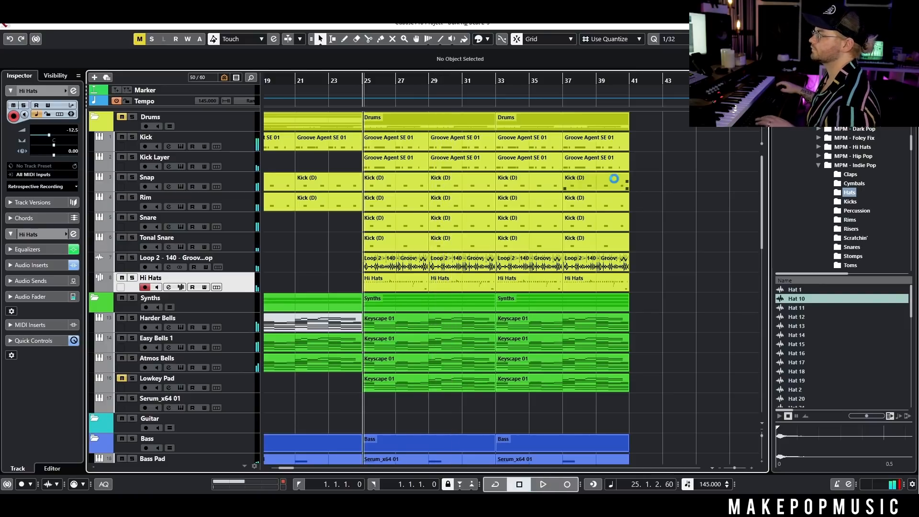
Step: Solo the Kick track, inspect its Groove Agent SE sample and listen to it from bar 9
{"action": "scroll", "coordinate": [668, 194], "scroll_direction": "down", "scroll_amount": 4}
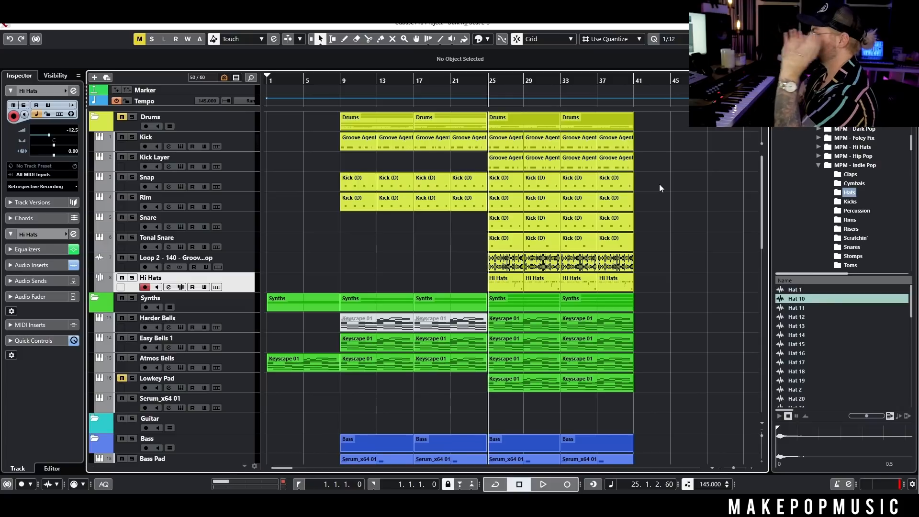
{"action": "left_click", "coordinate": [133, 136]}
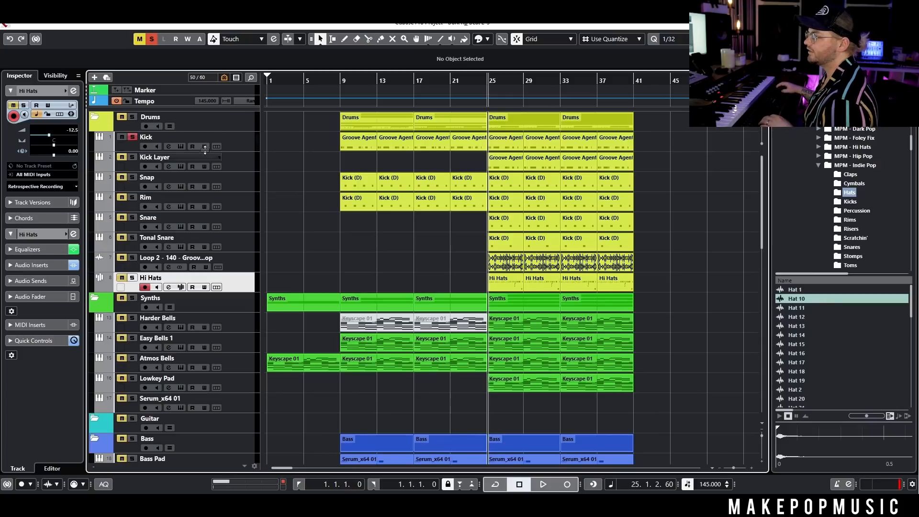
{"action": "left_click", "coordinate": [182, 146]}
{"action": "left_click", "coordinate": [338, 77]}
{"action": "key", "text": "space"}
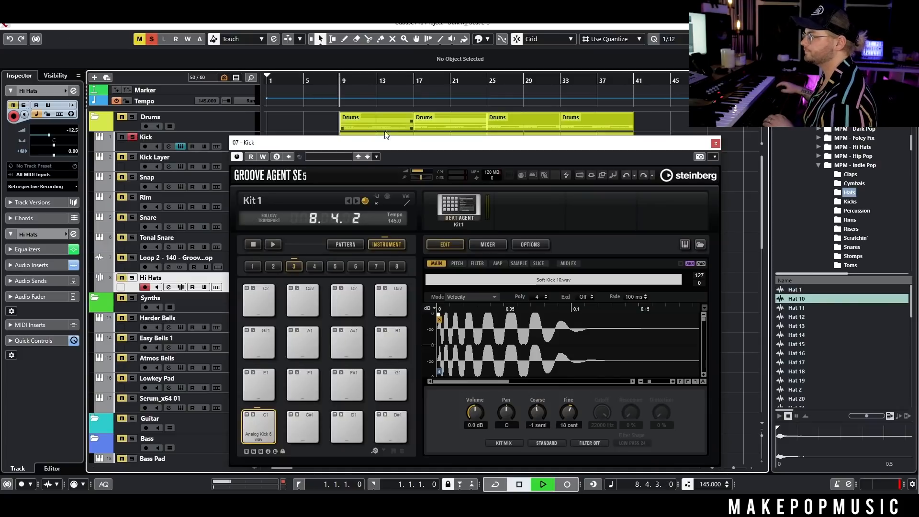
{"action": "key", "text": "space"}
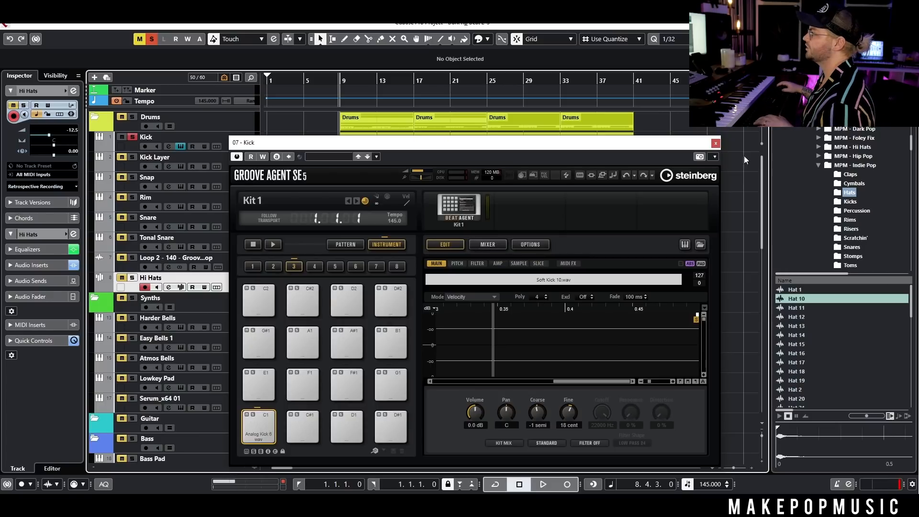
{"action": "left_click", "coordinate": [715, 144]}
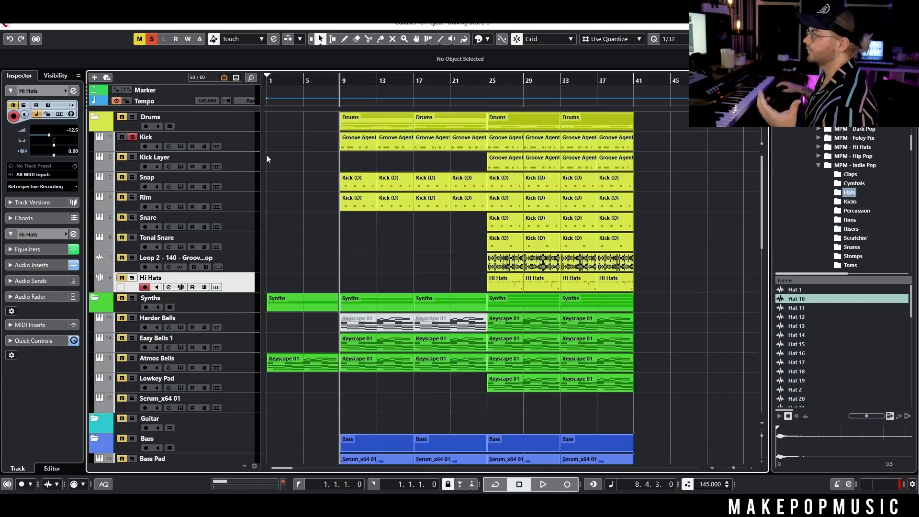
Step: Unsolo the Kick track and load CamelCrusher in its first insert slot
{"action": "left_click", "coordinate": [136, 137]}
{"action": "left_click", "coordinate": [168, 146]}
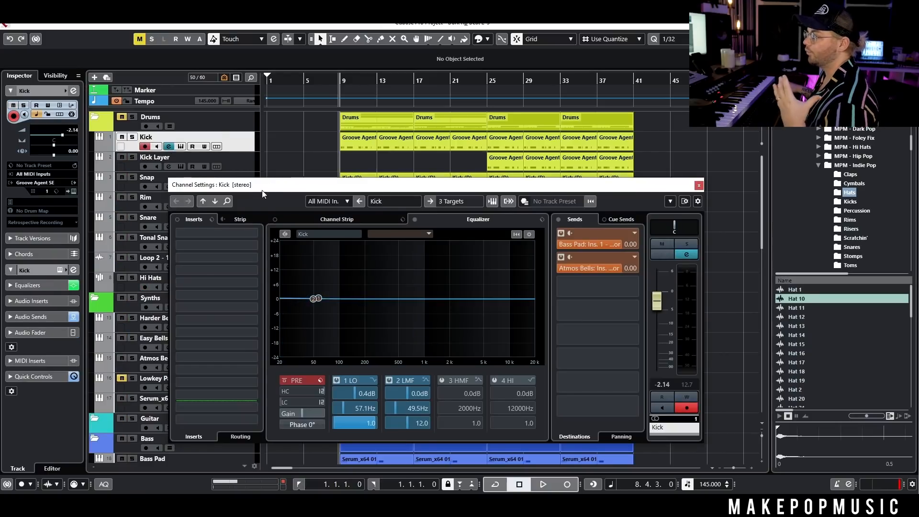
{"action": "left_click_drag", "start_coordinate": [263, 190], "coordinate": [320, 184]}
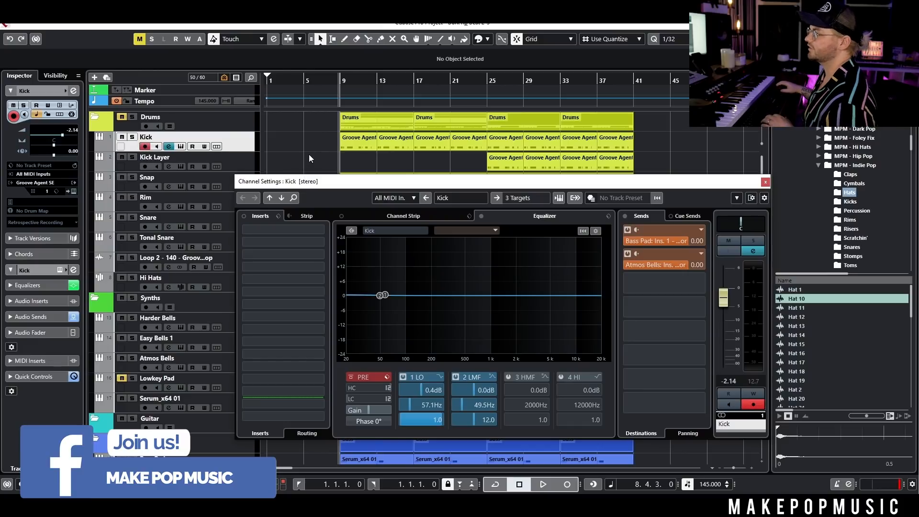
{"action": "key", "text": "h"}
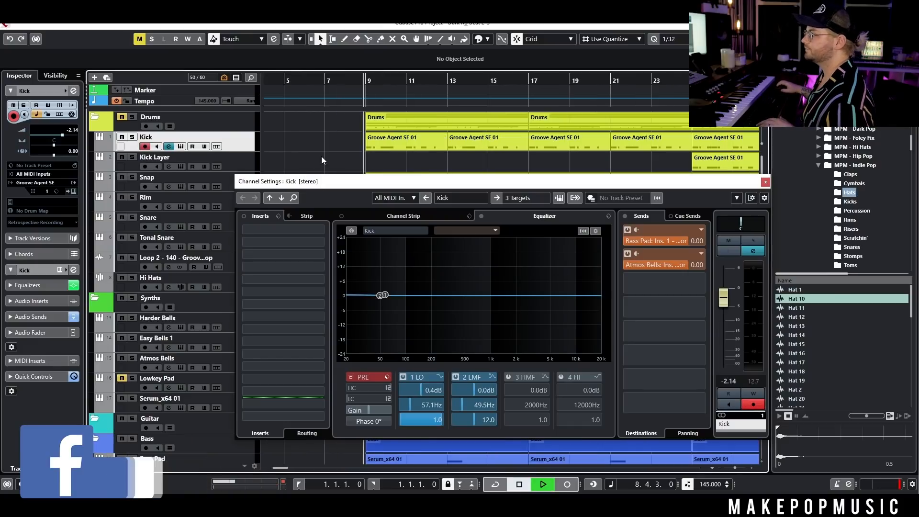
{"action": "key", "text": "space"}
{"action": "key", "text": "space"}
{"action": "left_click", "coordinate": [290, 231]}
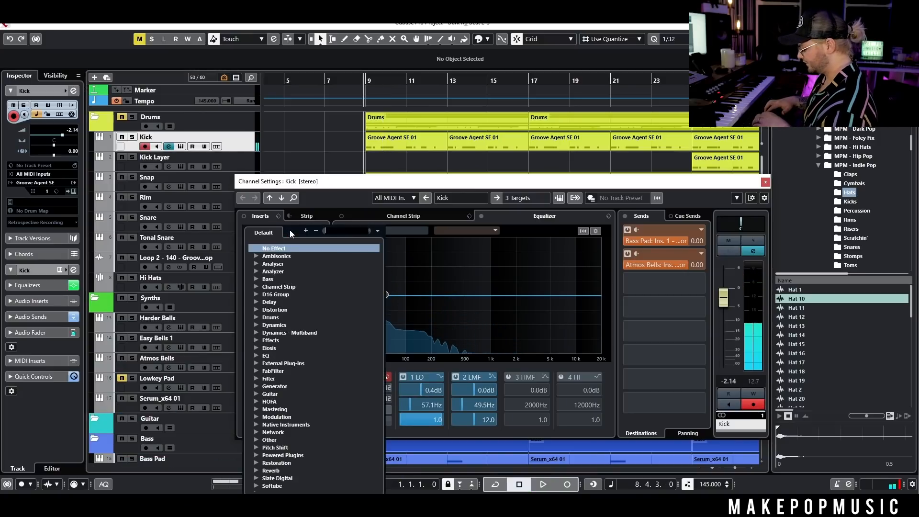
{"action": "type", "text": "camel"}
{"action": "double_click", "coordinate": [292, 255]}
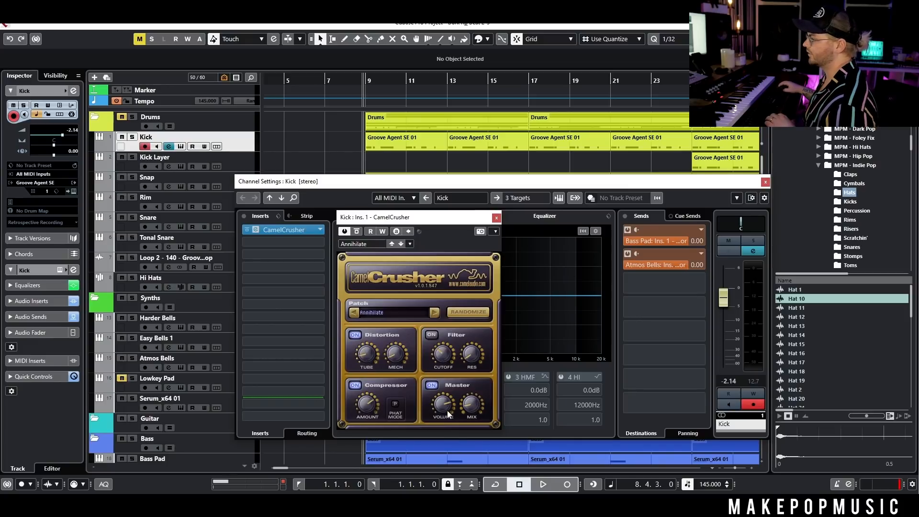
Step: Compare the kick with CamelCrusher bypassed and active from bar 9, first in the mix and then soloed
{"action": "key", "text": "space"}
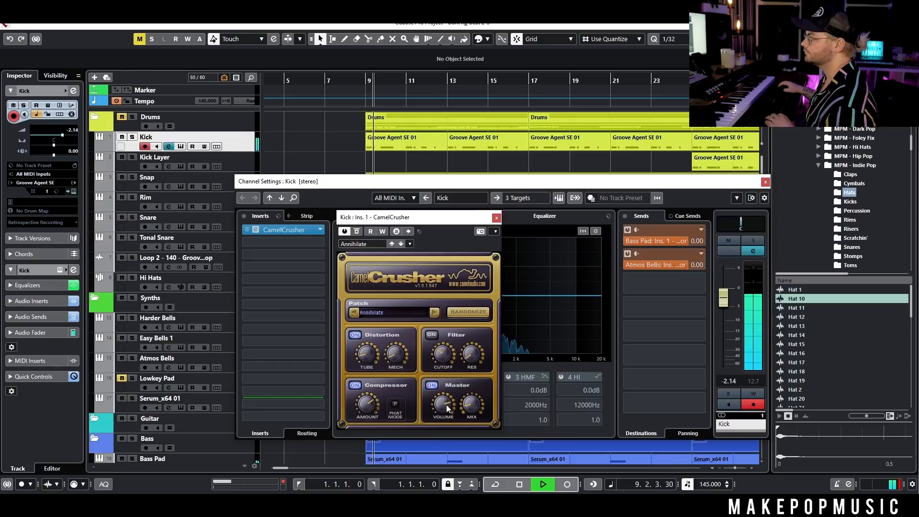
{"action": "left_click", "coordinate": [357, 231]}
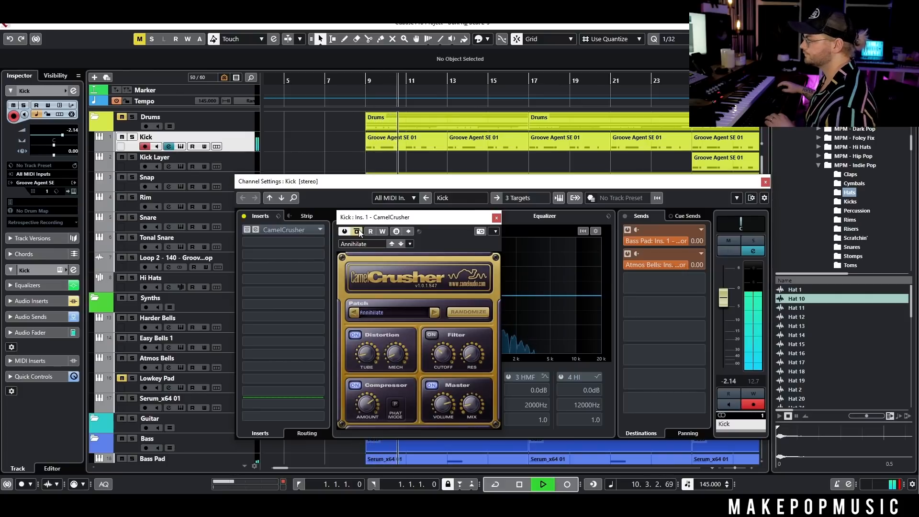
{"action": "left_click", "coordinate": [358, 231]}
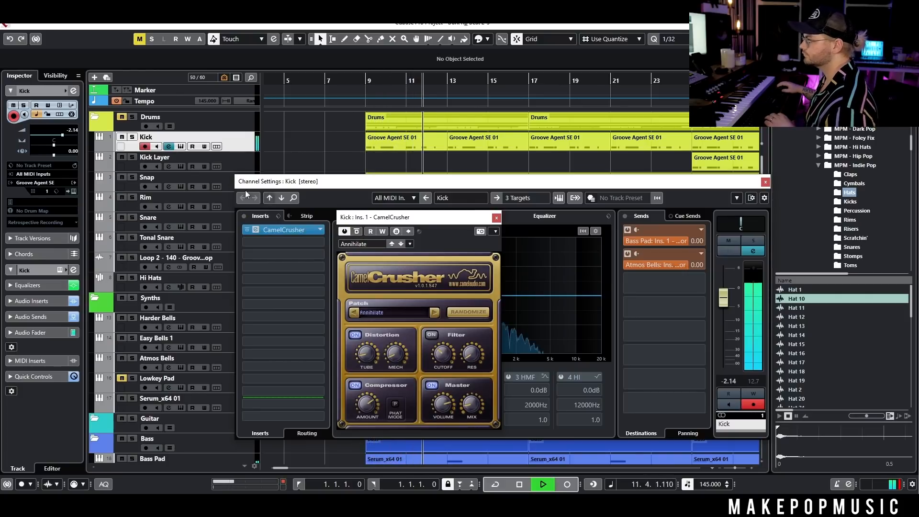
{"action": "left_click", "coordinate": [132, 137]}
{"action": "key", "text": "space"}
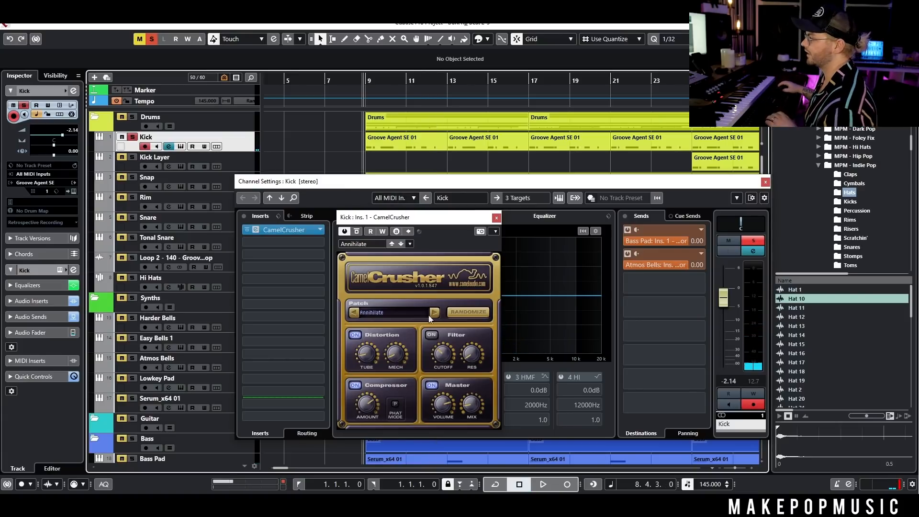
{"action": "left_click", "coordinate": [357, 232]}
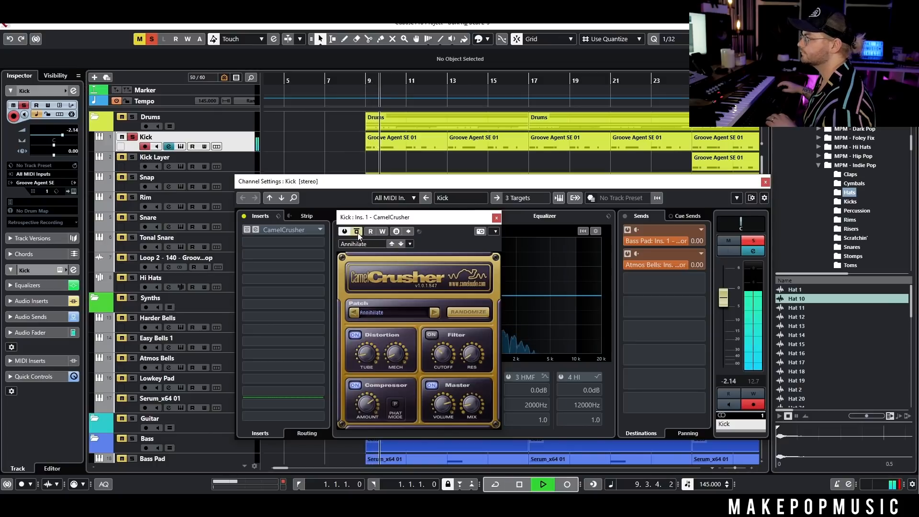
{"action": "left_click", "coordinate": [357, 232]}
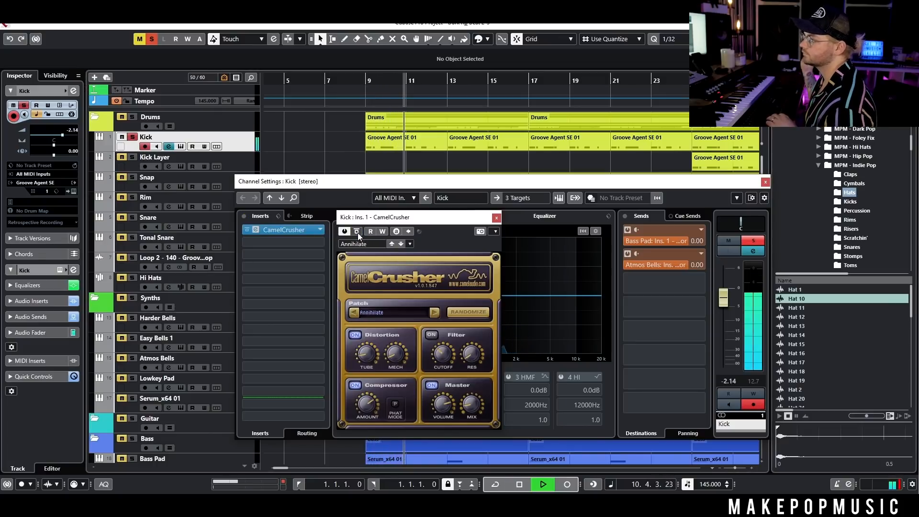
{"action": "key", "text": "space"}
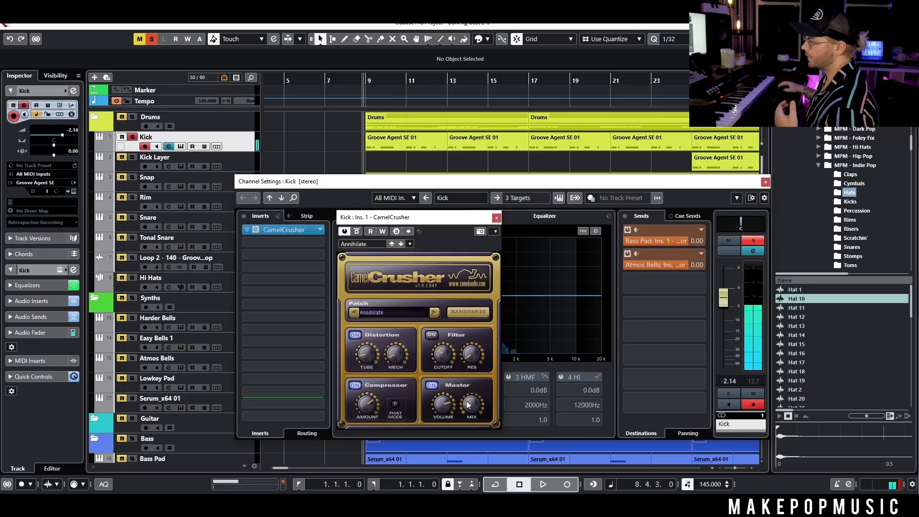
Step: Unsolo the kick and compare CamelCrusher bypassed and active again within the full mix
{"action": "left_click", "coordinate": [132, 137]}
{"action": "key", "text": "space"}
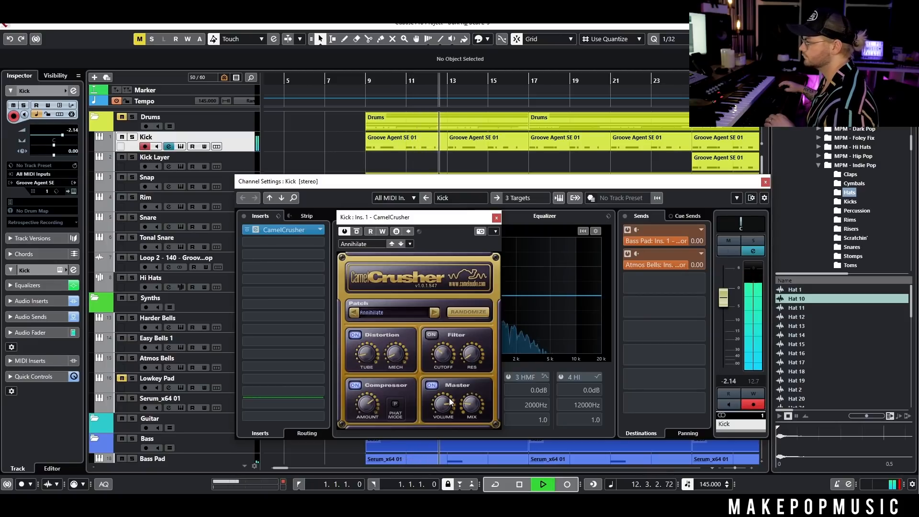
{"action": "left_click", "coordinate": [356, 232]}
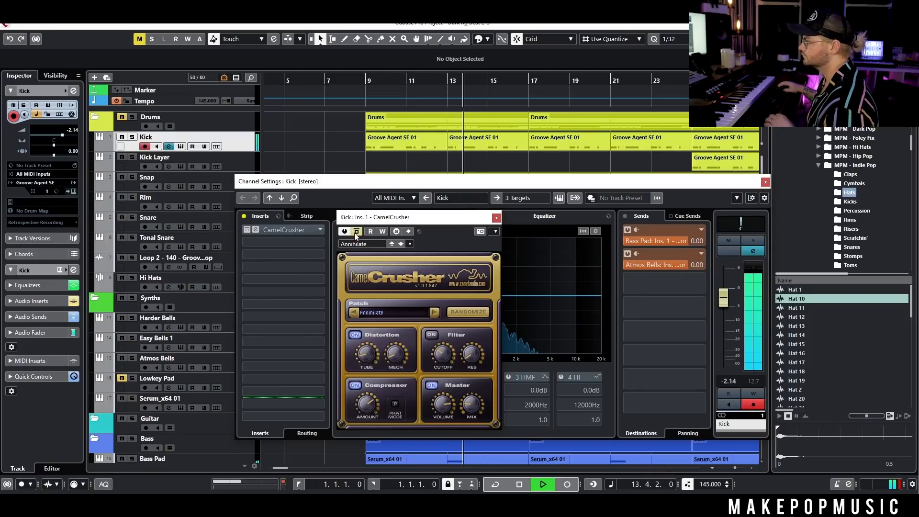
{"action": "left_click", "coordinate": [356, 232]}
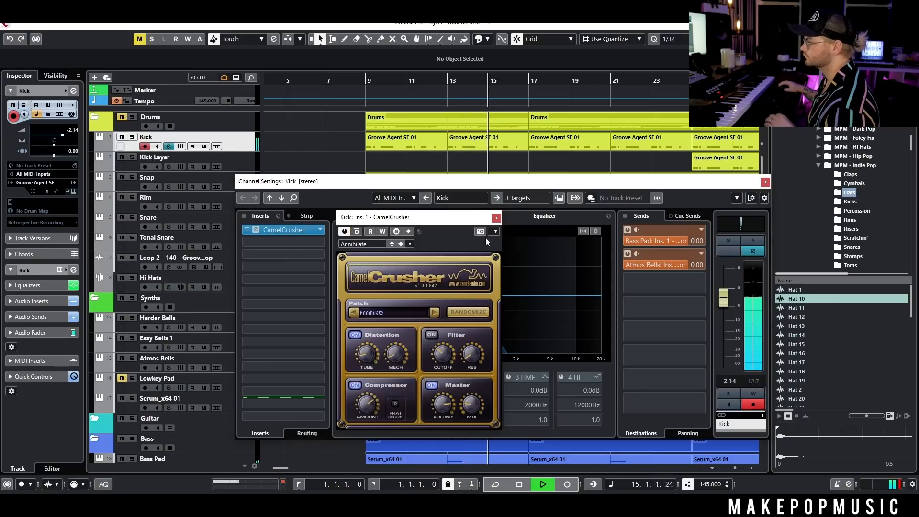
{"action": "key", "text": "space"}
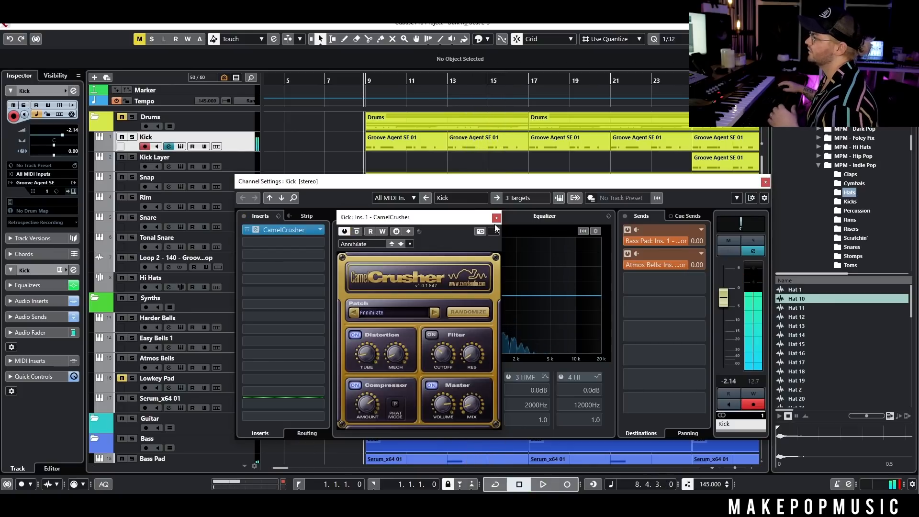
Step: Close CamelCrusher and load EnvelopeShaper in the kick's second insert slot
{"action": "left_click", "coordinate": [495, 219]}
{"action": "left_click", "coordinate": [260, 245]}
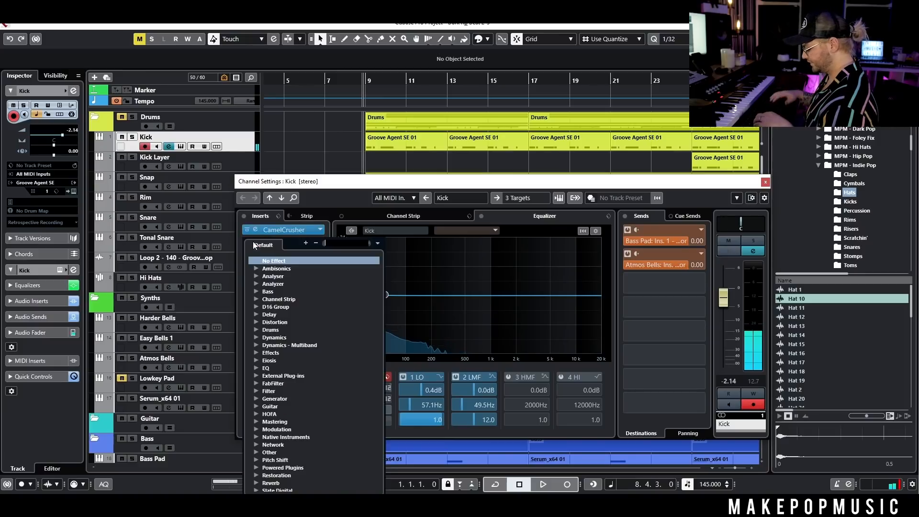
{"action": "type", "text": "evv"}
{"action": "type", "text": "elope"}
{"action": "left_click", "coordinate": [308, 271]}
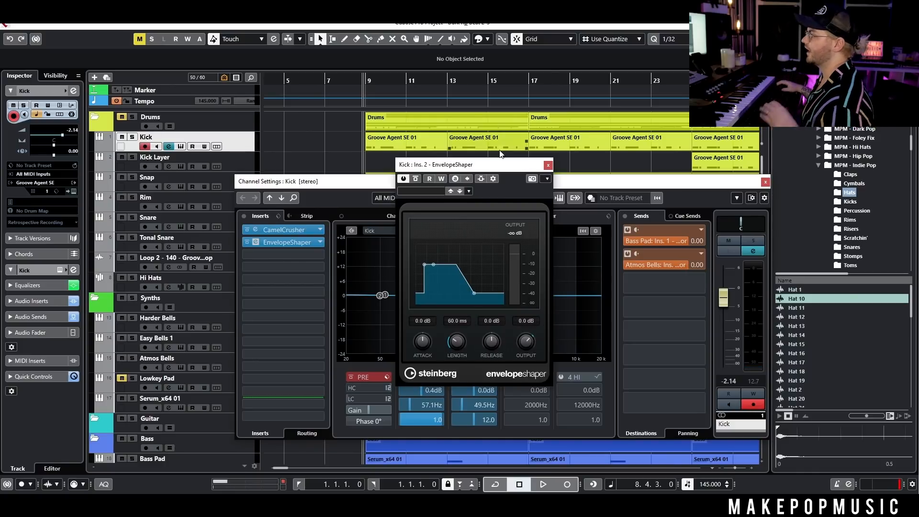
Step: Set EnvelopeShaper's release to -20.0 dB on the soloed kick, and play it back unsoloed in the mix
{"action": "left_click_drag", "start_coordinate": [511, 164], "coordinate": [474, 178]}
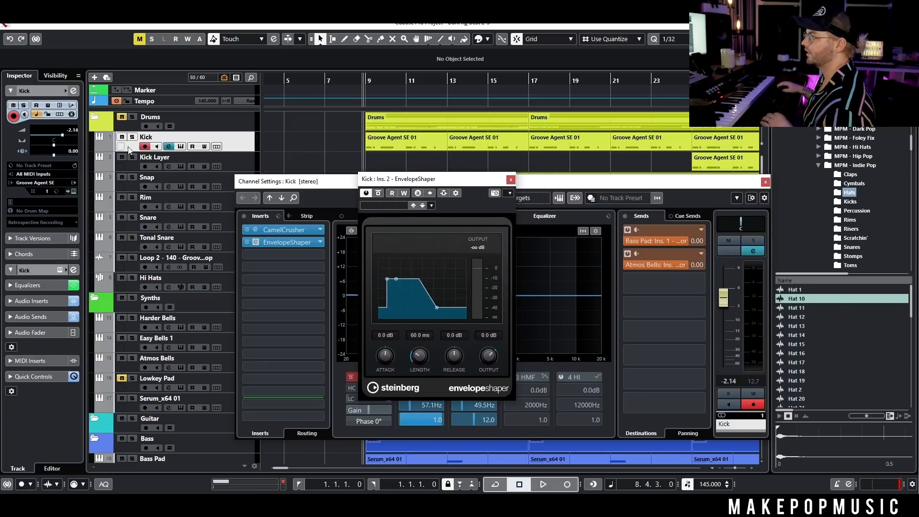
{"action": "key", "text": "s"}
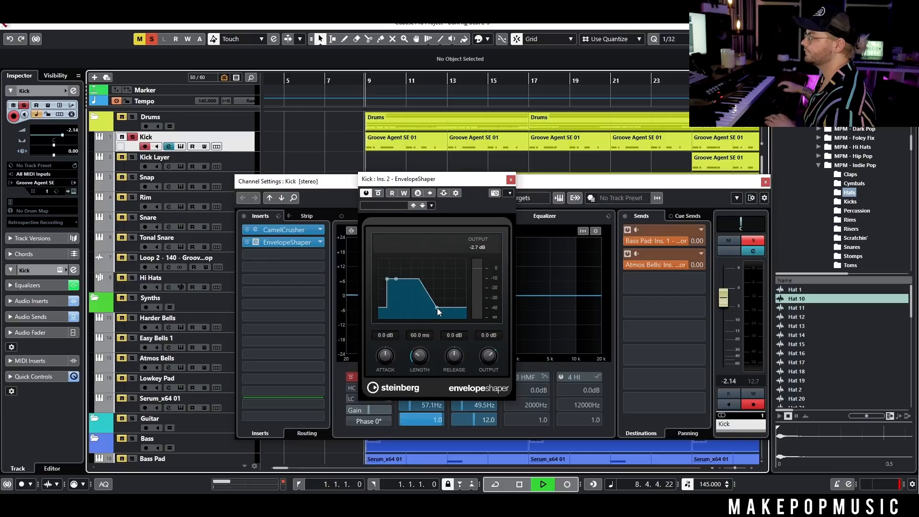
{"action": "left_click_drag", "start_coordinate": [437, 308], "coordinate": [419, 308]}
{"action": "left_click", "coordinate": [132, 137]}
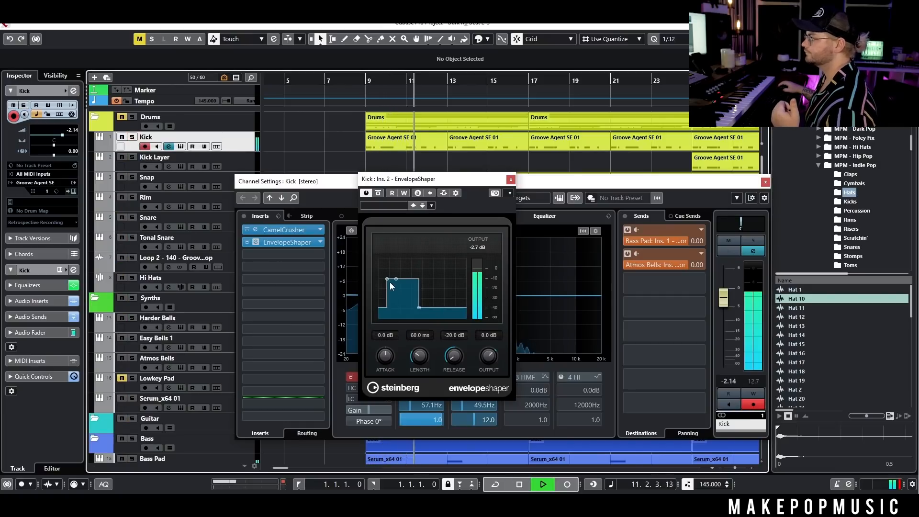
Step: Set EnvelopeShaper's attack to 2.6 dB and length to 96.1 ms, and compare the kick with it bypassed and active
{"action": "left_click_drag", "start_coordinate": [387, 279], "coordinate": [398, 281]}
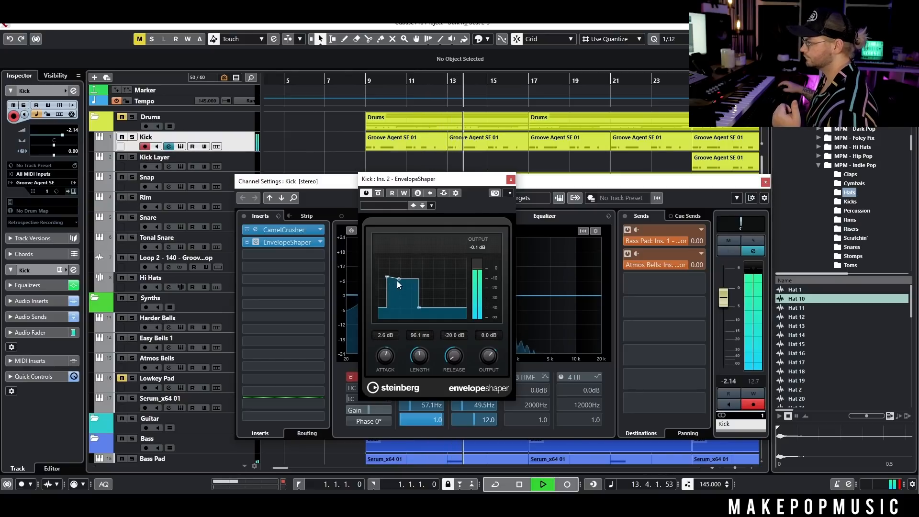
{"action": "left_click", "coordinate": [378, 194]}
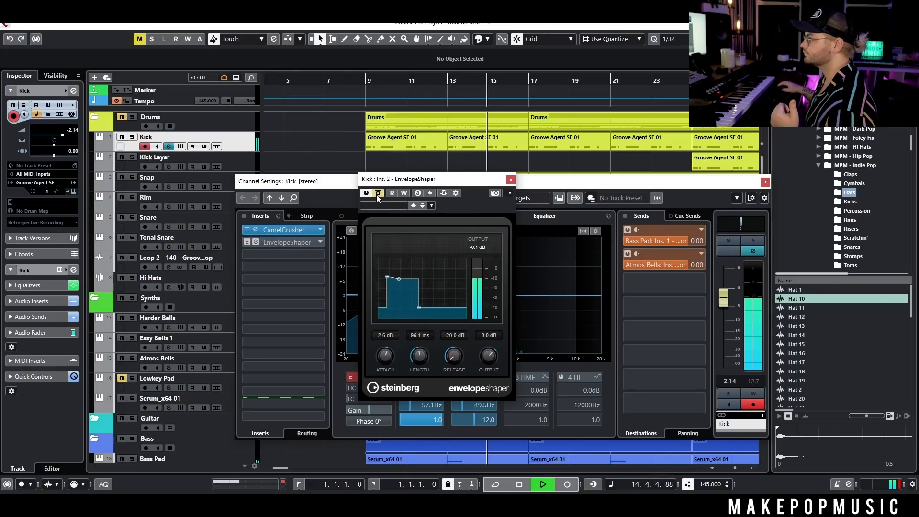
{"action": "left_click", "coordinate": [377, 194]}
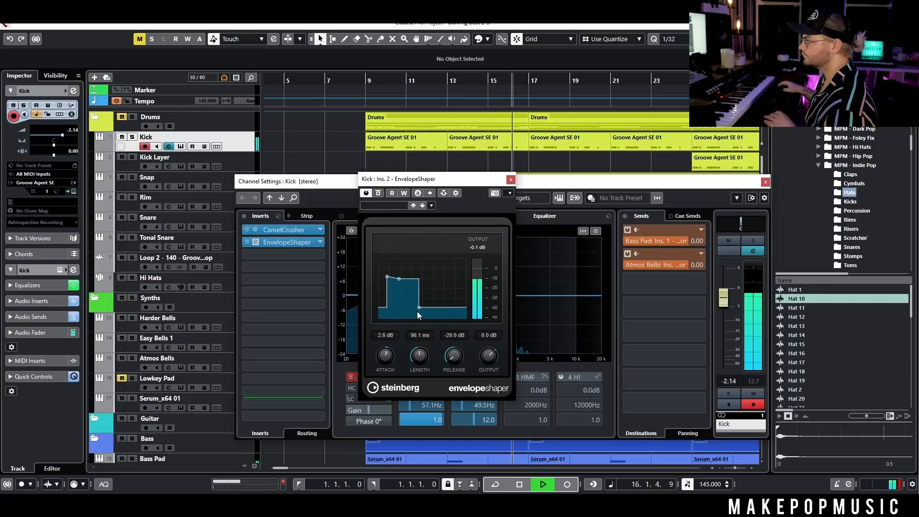
Step: Raise EnvelopeShaper's release to 20.0 dB and play the kick in the mix from bar 9
{"action": "key", "text": "space"}
{"action": "left_click_drag", "start_coordinate": [418, 309], "coordinate": [463, 312]}
{"action": "key", "text": "space"}
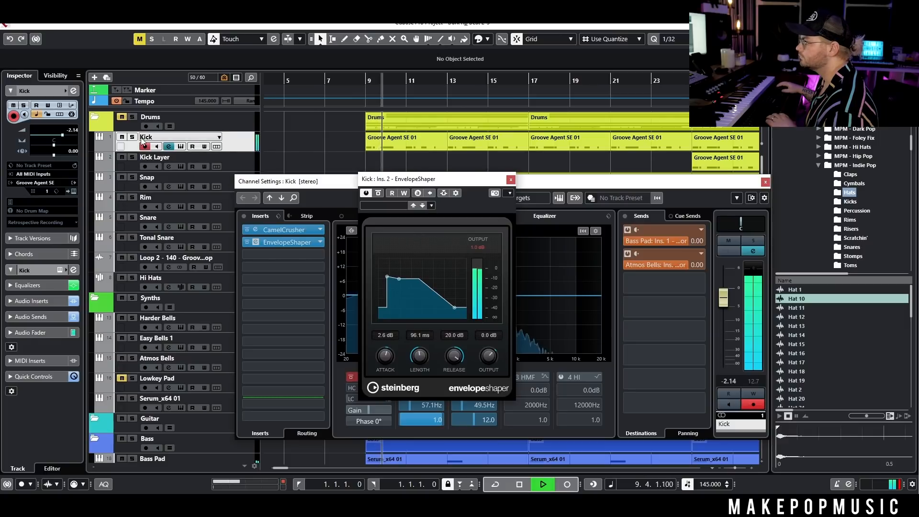
Step: Solo the kick and lower EnvelopeShaper's attack to -13.1 dB during playback
{"action": "key", "text": "s"}
{"action": "key", "text": "space"}
{"action": "left_click_drag", "start_coordinate": [387, 278], "coordinate": [387, 283]}
{"action": "key", "text": "space"}
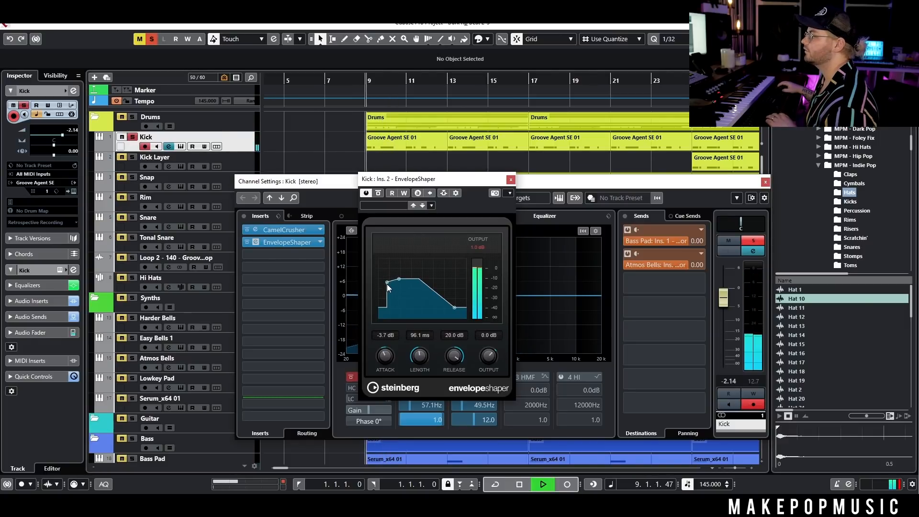
{"action": "left_click_drag", "start_coordinate": [387, 280], "coordinate": [387, 291]}
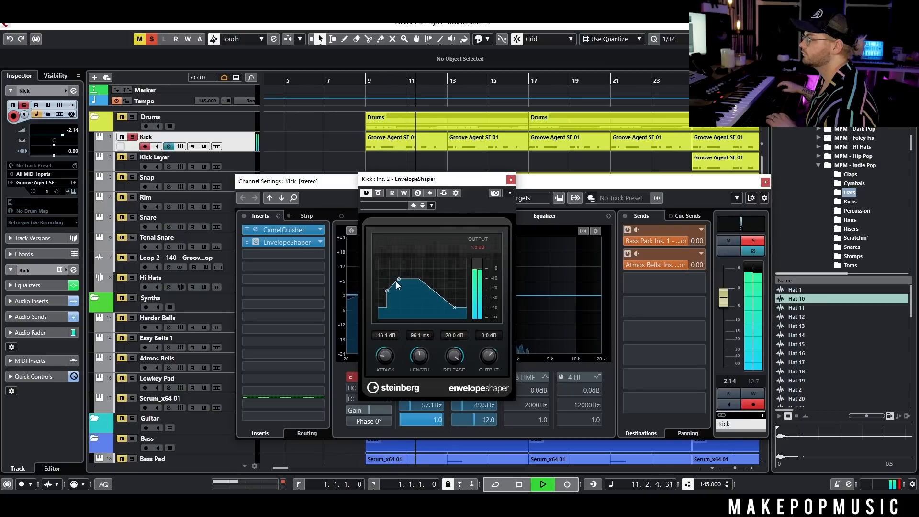
Step: Unsolo the kick, set EnvelopeShaper's attack to -7.9 dB while listening in the mix, and stop playback
{"action": "key", "text": "s"}
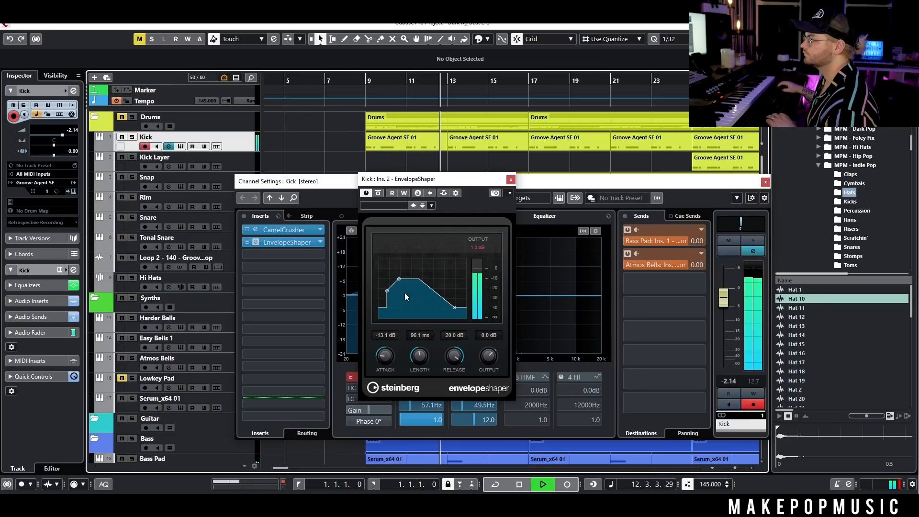
{"action": "left_click_drag", "start_coordinate": [386, 291], "coordinate": [389, 286]}
{"action": "key", "text": "space"}
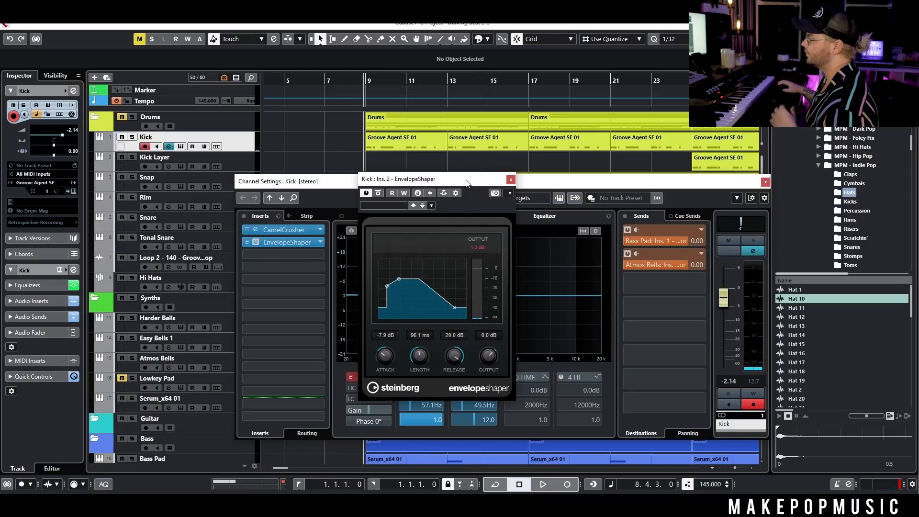
Step: Close EnvelopeShaper and remove it from the kick's second insert slot
{"action": "left_click", "coordinate": [509, 181]}
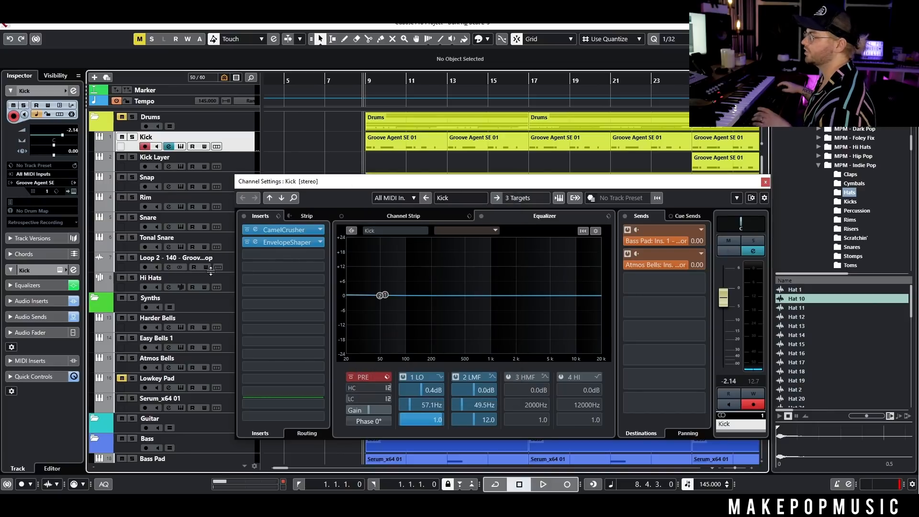
{"action": "left_click_drag", "start_coordinate": [277, 246], "coordinate": [464, 246]}
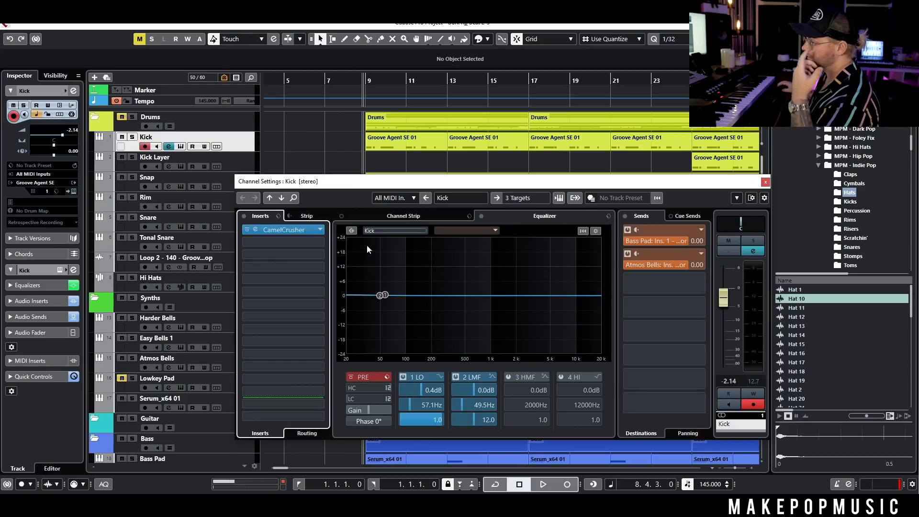
Step: Load FabFilter Pro-Q 3 in the kick's second insert slot and play the soloed kick through it
{"action": "left_click", "coordinate": [300, 241]}
{"action": "type", "text": "pro-q"}
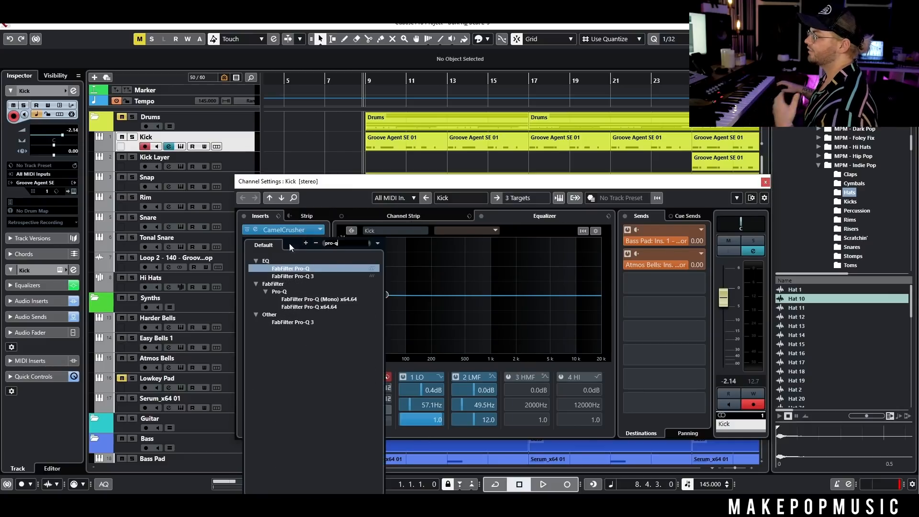
{"action": "left_click", "coordinate": [292, 277]}
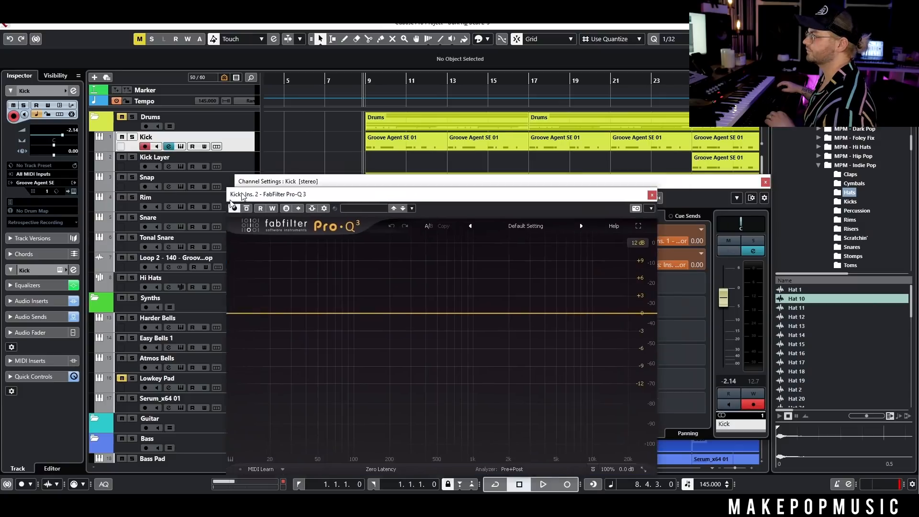
{"action": "left_click_drag", "start_coordinate": [246, 188], "coordinate": [206, 208]}
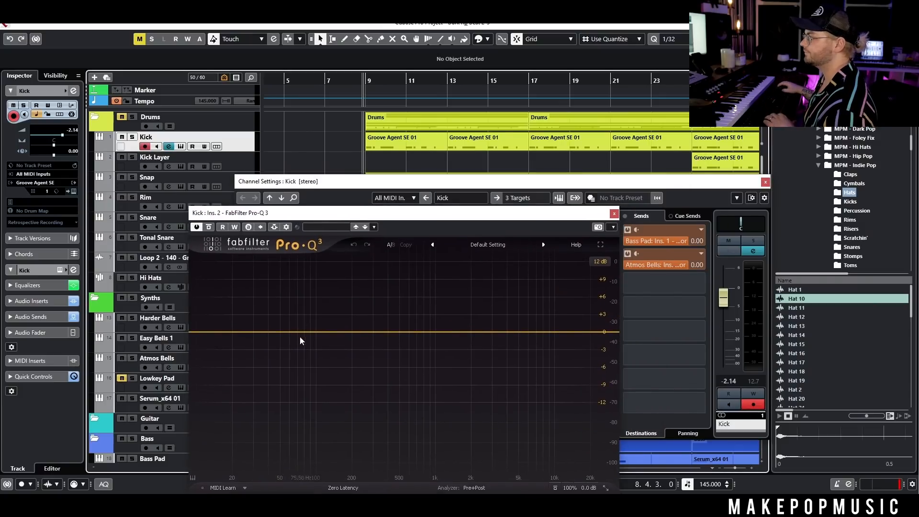
{"action": "key", "text": "space"}
{"action": "left_click", "coordinate": [132, 136]}
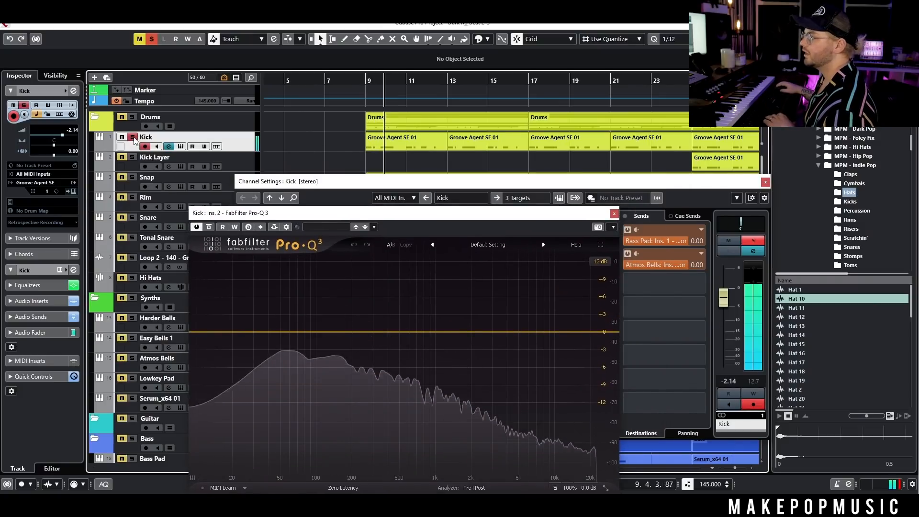
{"action": "key", "text": "space"}
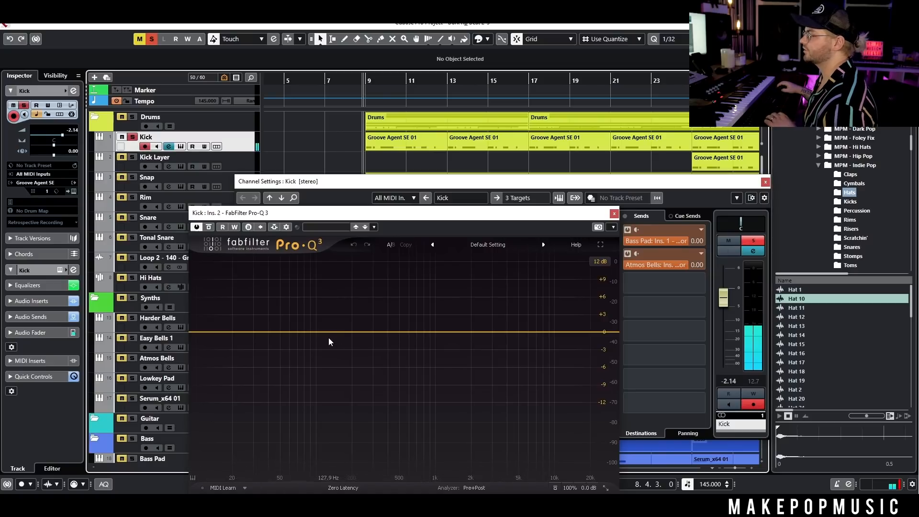
Step: Add a bell cut to the kick in Pro-Q 3 at 138.99 Hz with -3.84 dB gain and a Q of 2.255
{"action": "left_click_drag", "start_coordinate": [333, 332], "coordinate": [343, 352]}
{"action": "scroll", "coordinate": [391, 455], "scroll_direction": "up", "scroll_amount": 3}
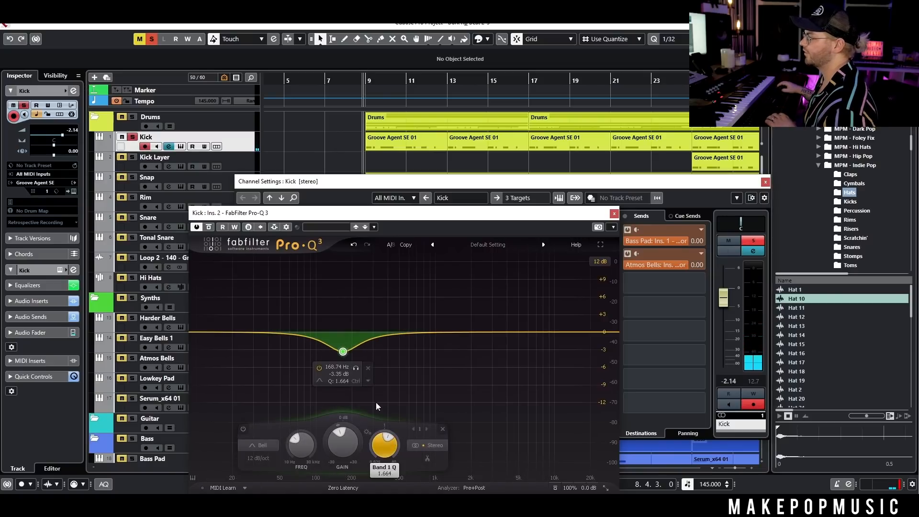
{"action": "key", "text": "space"}
{"action": "left_click_drag", "start_coordinate": [355, 375], "coordinate": [339, 368]}
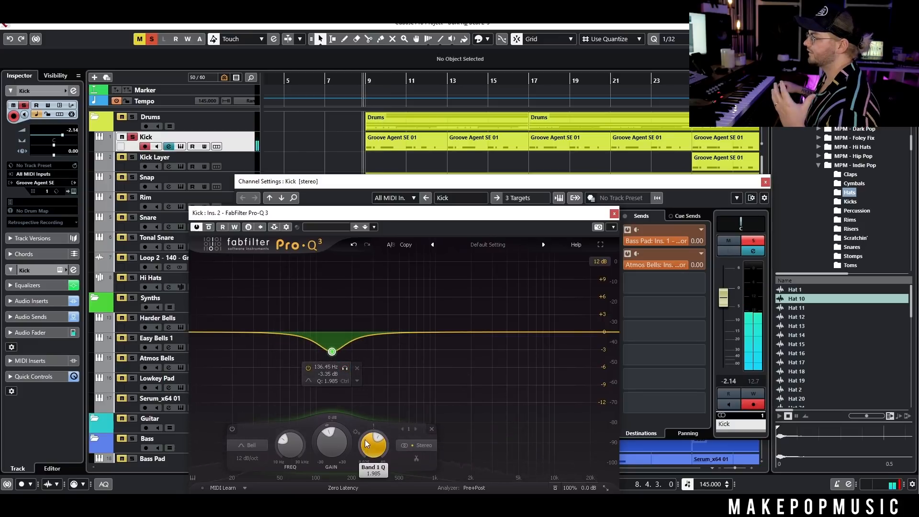
{"action": "scroll", "coordinate": [373, 443], "scroll_direction": "up", "scroll_amount": 2}
{"action": "left_click_drag", "start_coordinate": [333, 354], "coordinate": [334, 357]}
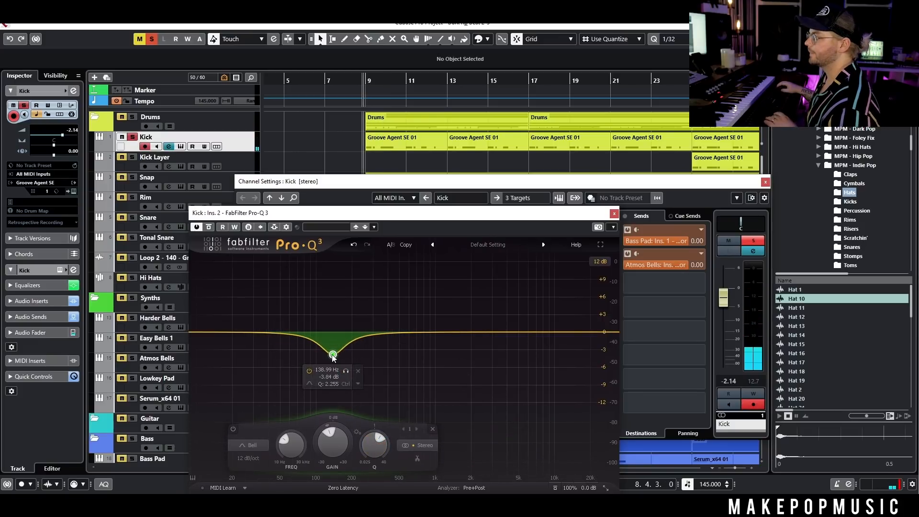
Step: Compare the kick's cut band bypassed and active, soloed and in the mix, and adjust it to 145.56 Hz and -2.86 dB
{"action": "left_click", "coordinate": [311, 372]}
{"action": "left_click", "coordinate": [311, 372]}
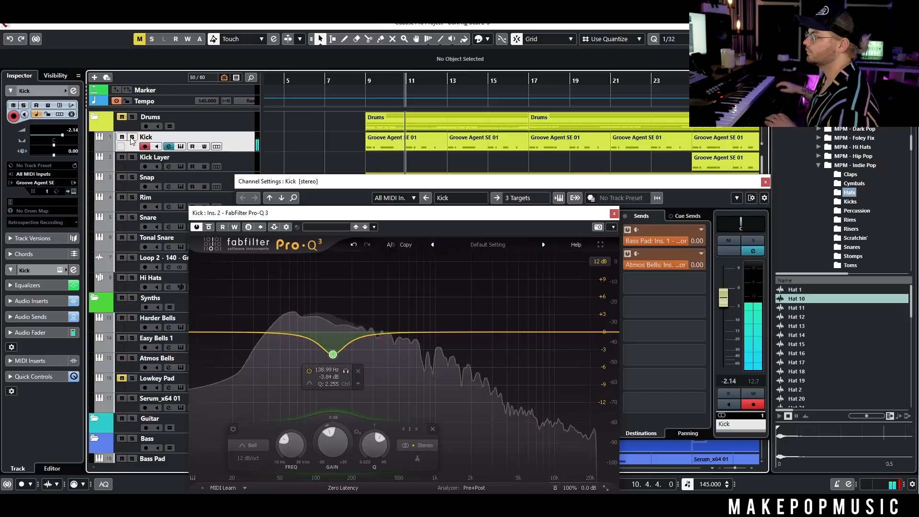
{"action": "left_click", "coordinate": [309, 370]}
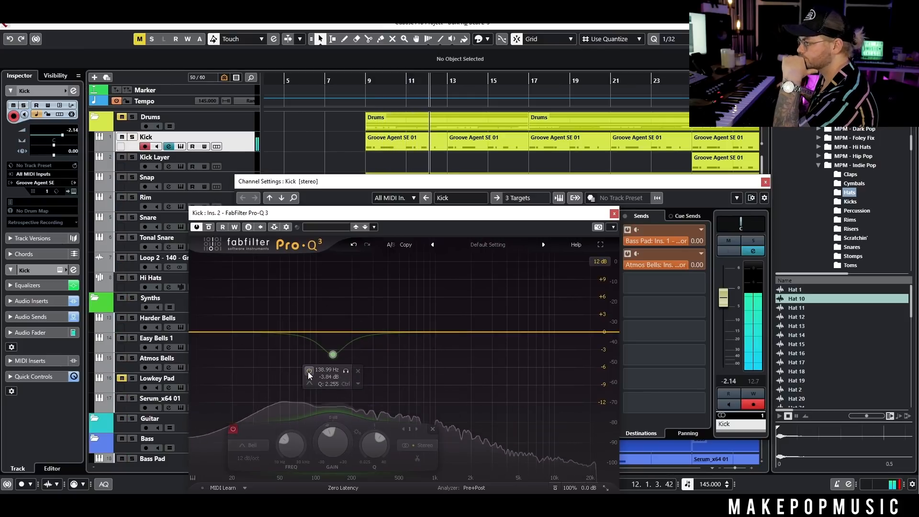
{"action": "left_click", "coordinate": [309, 371]}
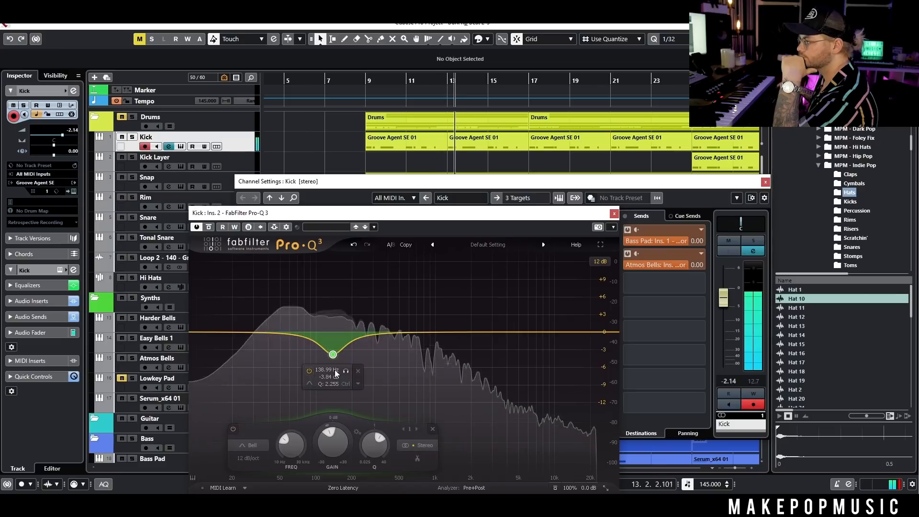
{"action": "left_click_drag", "start_coordinate": [333, 354], "coordinate": [336, 352]}
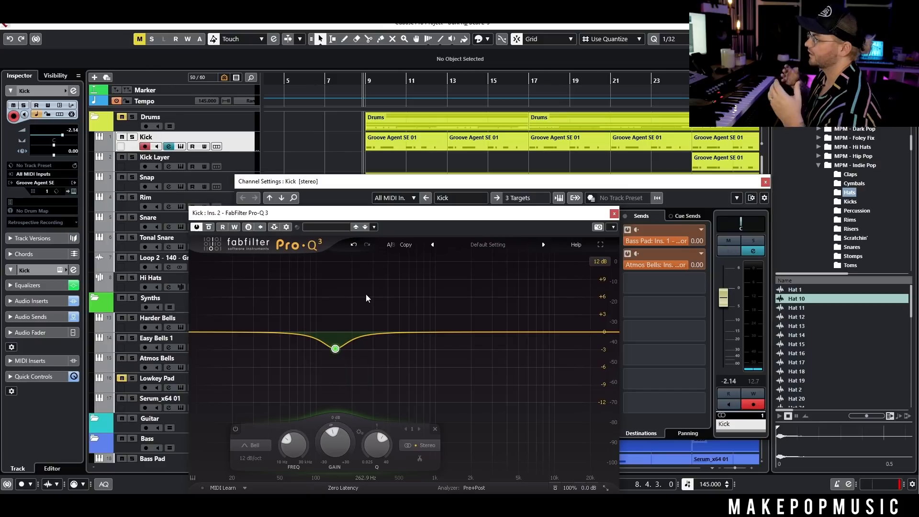
Step: Move the kick's cut band to 55.713 Hz at -3.51 dB, and add a bell boost near 148 Hz with a Q of 2.248
{"action": "mouse_move", "coordinate": [336, 351]}
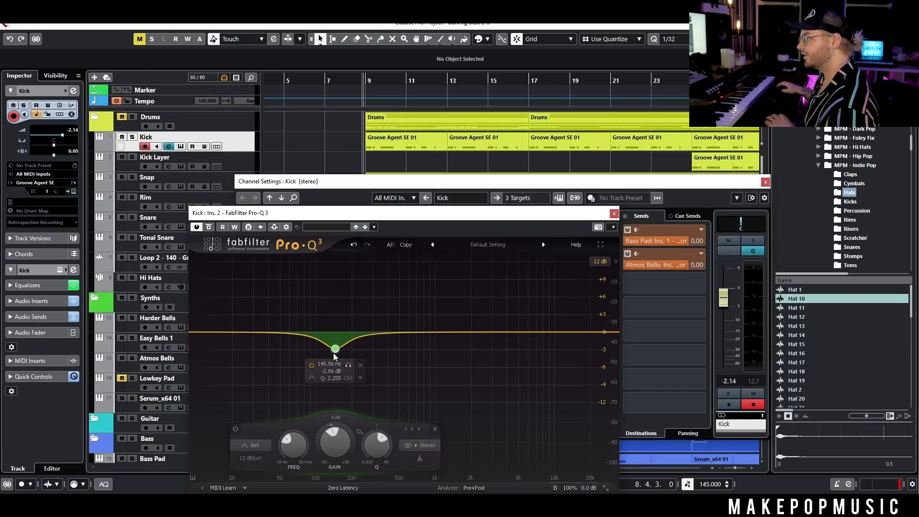
{"action": "left_click_drag", "start_coordinate": [336, 351], "coordinate": [284, 353]}
{"action": "key", "text": "space"}
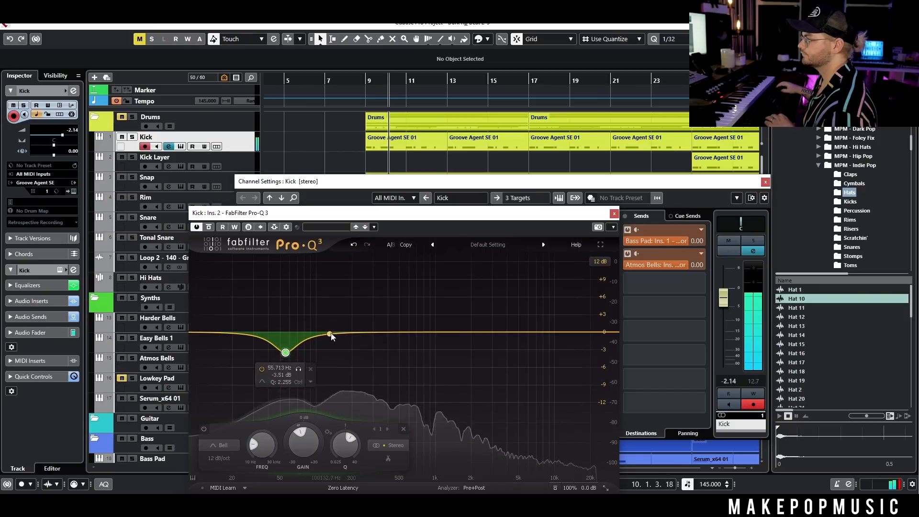
{"action": "left_click", "coordinate": [336, 318]}
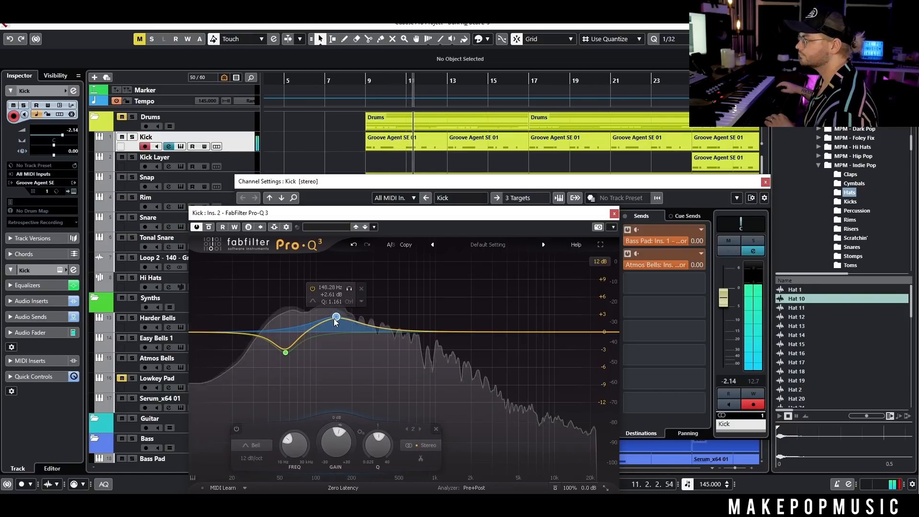
{"action": "left_click_drag", "start_coordinate": [335, 318], "coordinate": [335, 322]}
{"action": "left_click_drag", "start_coordinate": [378, 439], "coordinate": [382, 436]}
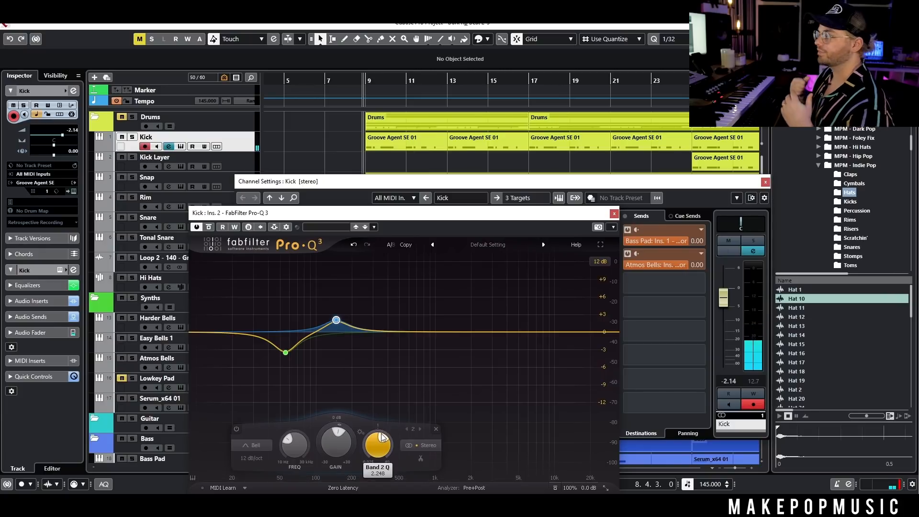
Step: Close Pro-Q 3 and remove it from the kick's inserts, and close the kick's channel settings
{"action": "left_click", "coordinate": [614, 214]}
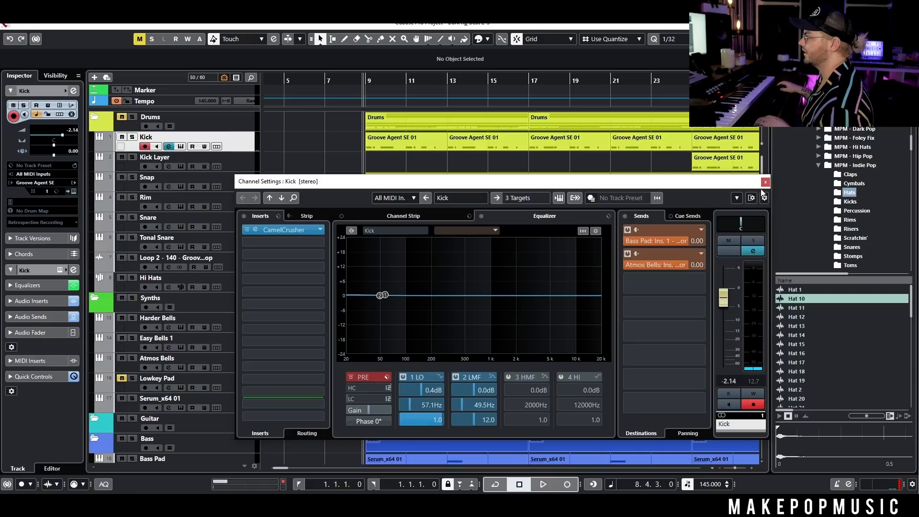
{"action": "left_click", "coordinate": [765, 183]}
Step: Solo the Snap track and load FabFilter Pro-Q 3 in its second insert slot, after the Valhalla reverb
{"action": "left_click", "coordinate": [131, 178]}
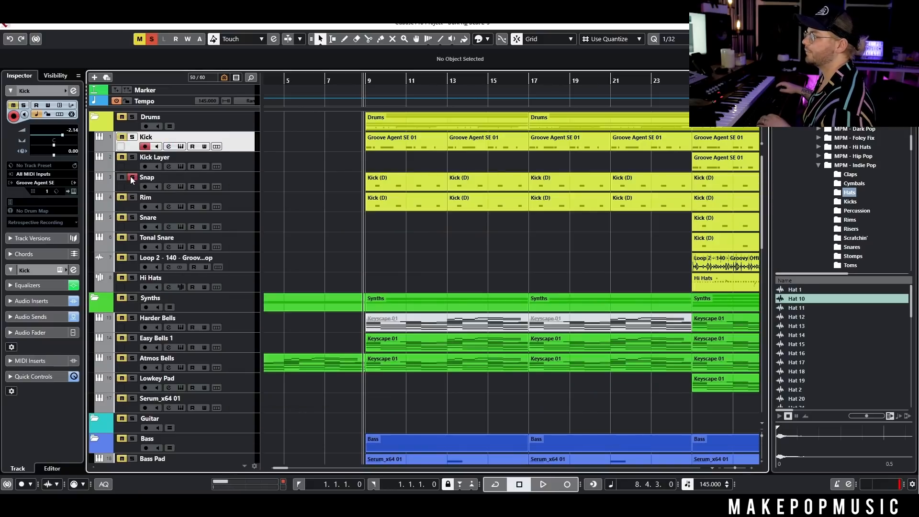
{"action": "left_click", "coordinate": [168, 186]}
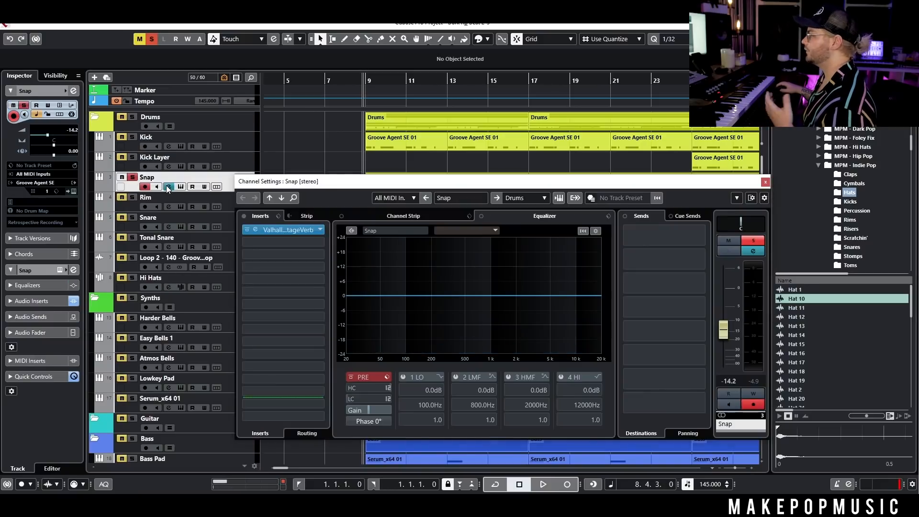
{"action": "left_click", "coordinate": [281, 243]}
{"action": "type", "text": "pro-q"}
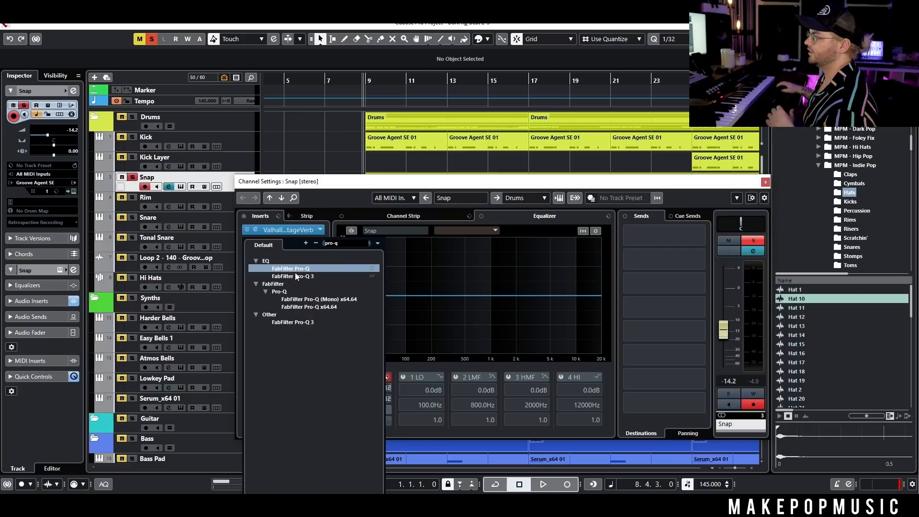
{"action": "left_click", "coordinate": [296, 276]}
Step: Shape the soloed snap with a bell cut of -4.98 dB at 1811.0 Hz (Q 4.085) and a +1.71 dB boost at 262.86 Hz (Q 0.975)
{"action": "key", "text": "space"}
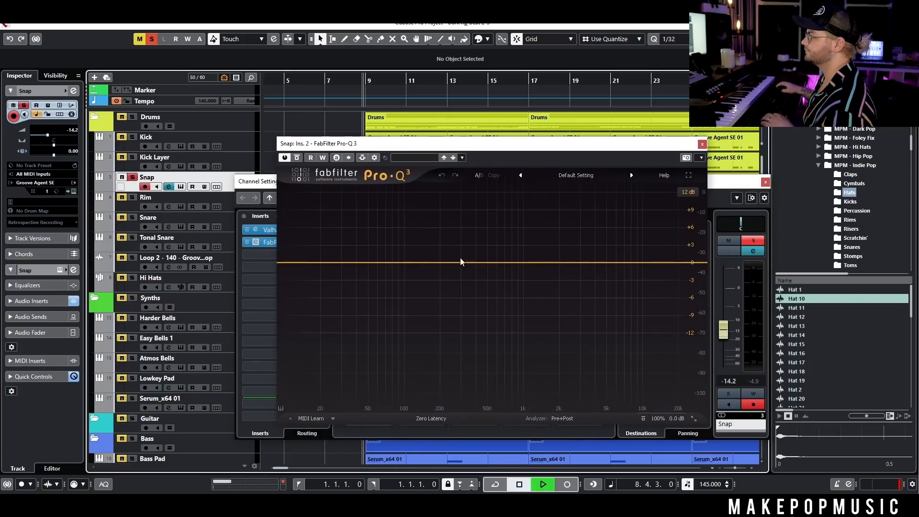
{"action": "mouse_move", "coordinate": [551, 265]}
{"action": "left_mouse_down"}
{"action": "mouse_move", "coordinate": [554, 258]}
{"action": "mouse_move", "coordinate": [555, 280]}
{"action": "left_mouse_up"}
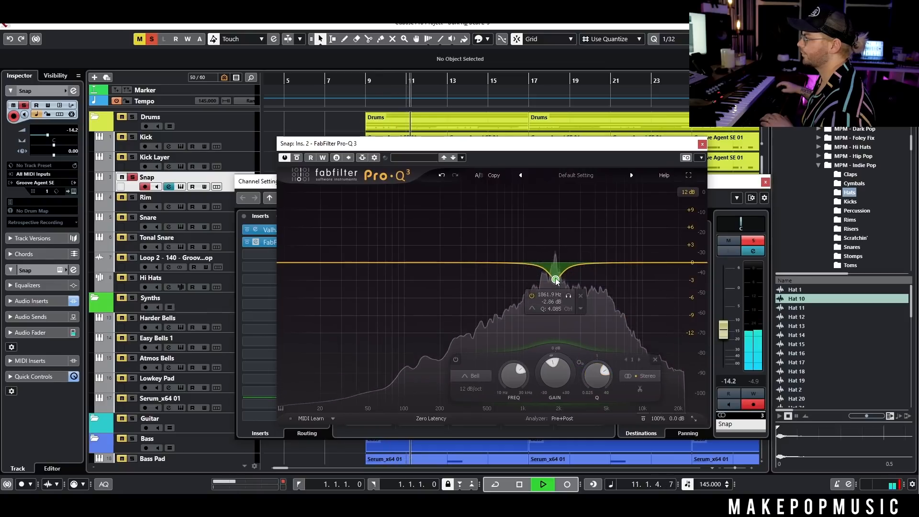
{"action": "left_click_drag", "start_coordinate": [455, 262], "coordinate": [454, 252]}
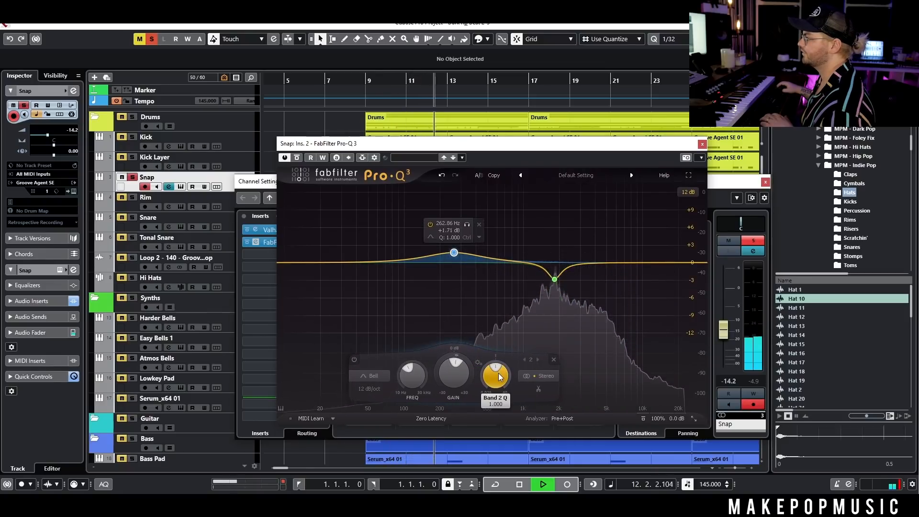
{"action": "left_click_drag", "start_coordinate": [498, 376], "coordinate": [498, 378]}
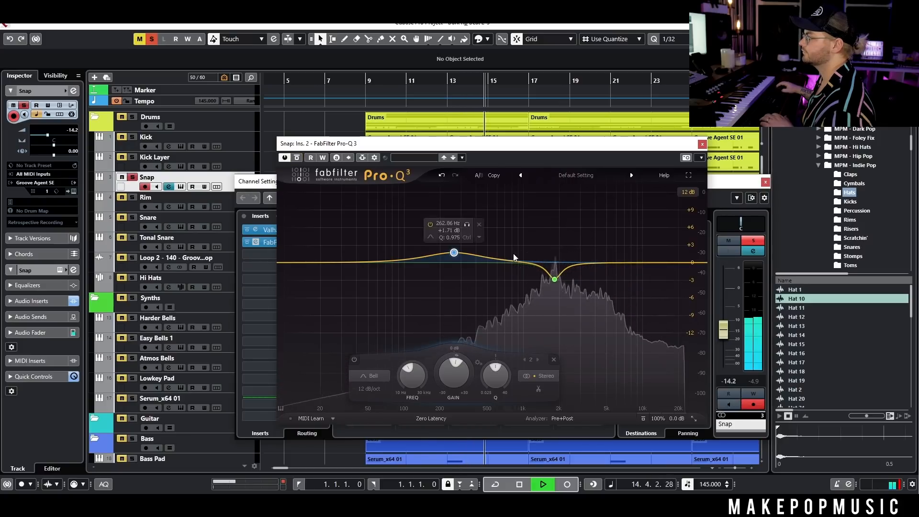
{"action": "left_click_drag", "start_coordinate": [554, 279], "coordinate": [554, 291]}
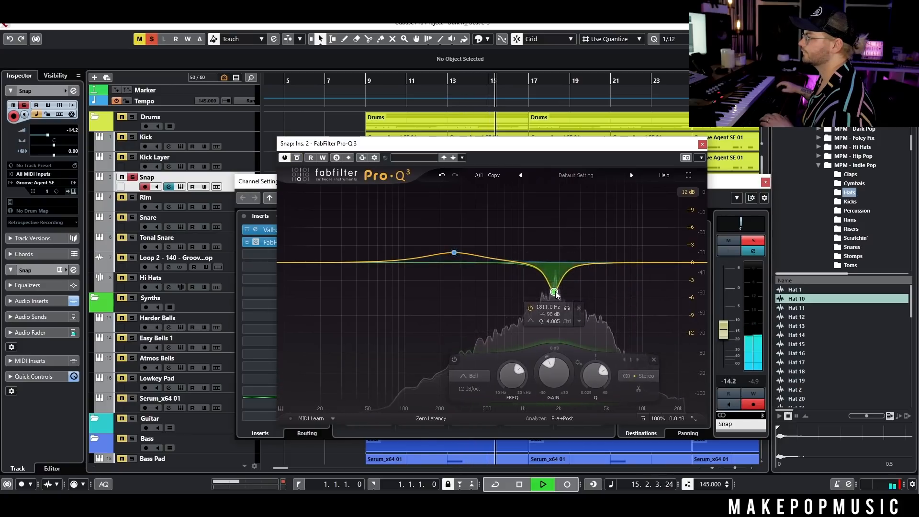
Step: Unsolo the snap and compare its EQ in the full mix by bypassing and re-enabling Pro-Q 3
{"action": "left_click", "coordinate": [135, 178]}
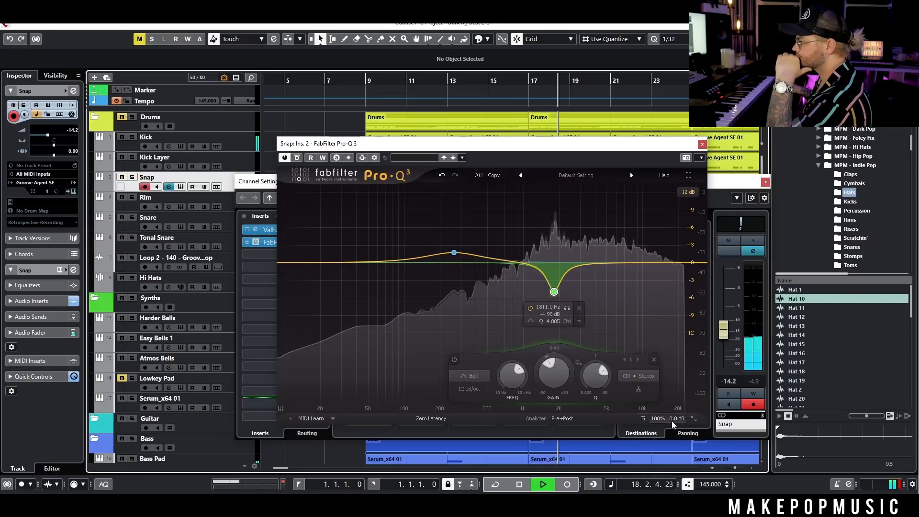
{"action": "left_click", "coordinate": [297, 158]}
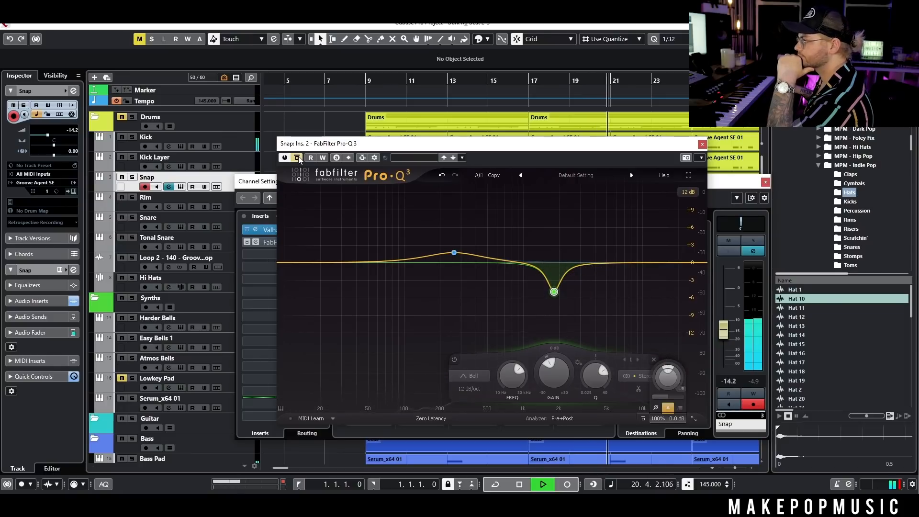
{"action": "left_click", "coordinate": [297, 157]}
Step: Reduce the snap's 1811 Hz cut to -1.63 dB, add a gentle high-shelf boost, and close Pro-Q 3
{"action": "left_click_drag", "start_coordinate": [554, 280], "coordinate": [554, 272]}
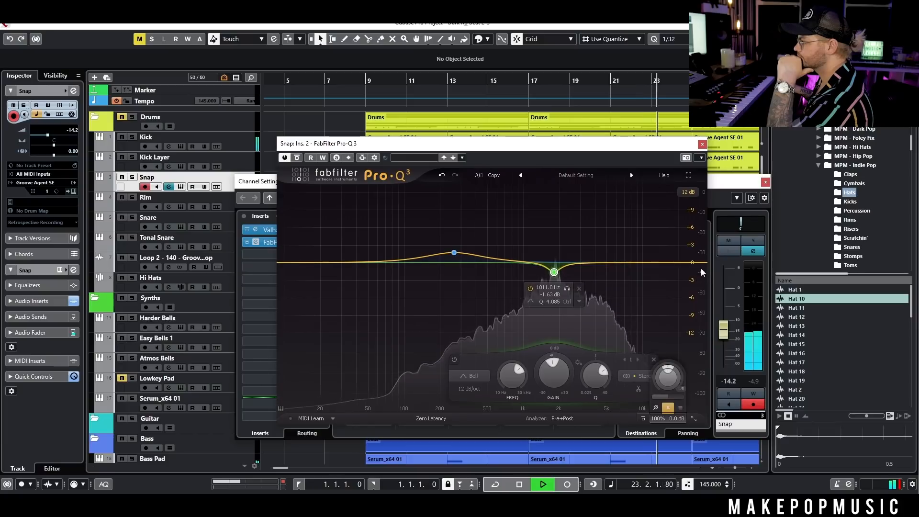
{"action": "left_click", "coordinate": [597, 257]}
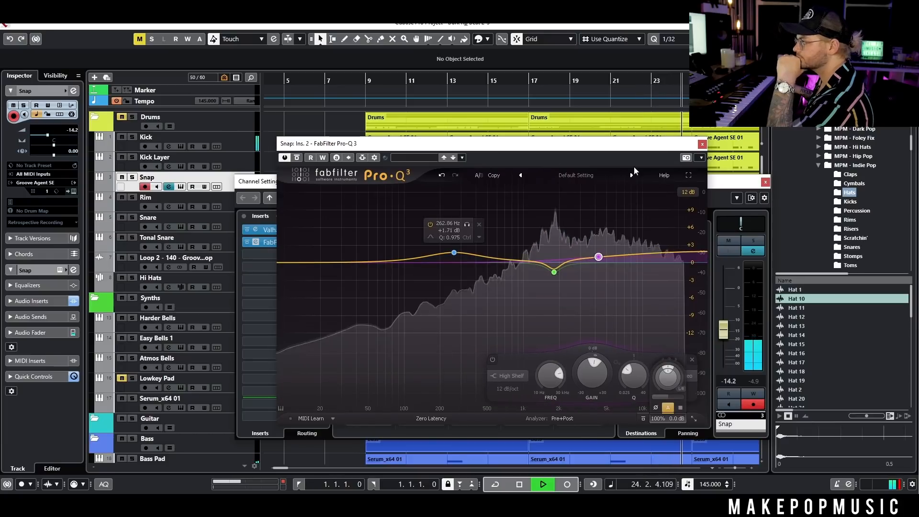
{"action": "left_click", "coordinate": [702, 144]}
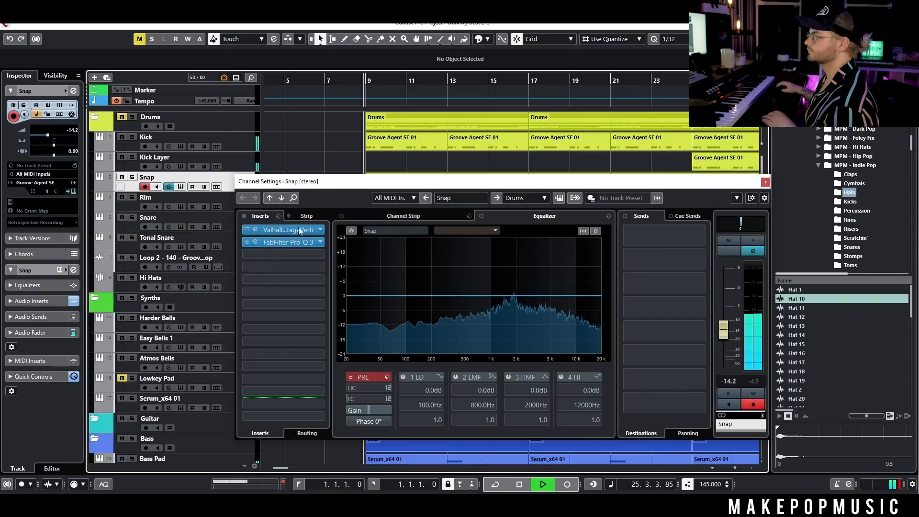
Step: Stop playback, solo the snap, and load the D16 Repeater delay in its third insert slot
{"action": "key", "text": "space"}
{"action": "key", "text": "s"}
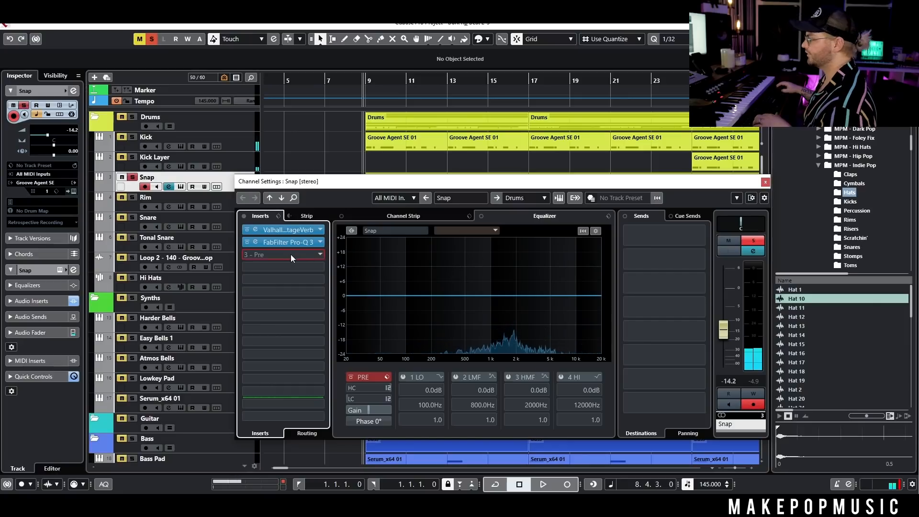
{"action": "left_click", "coordinate": [291, 254]}
{"action": "type", "text": "frontier"}
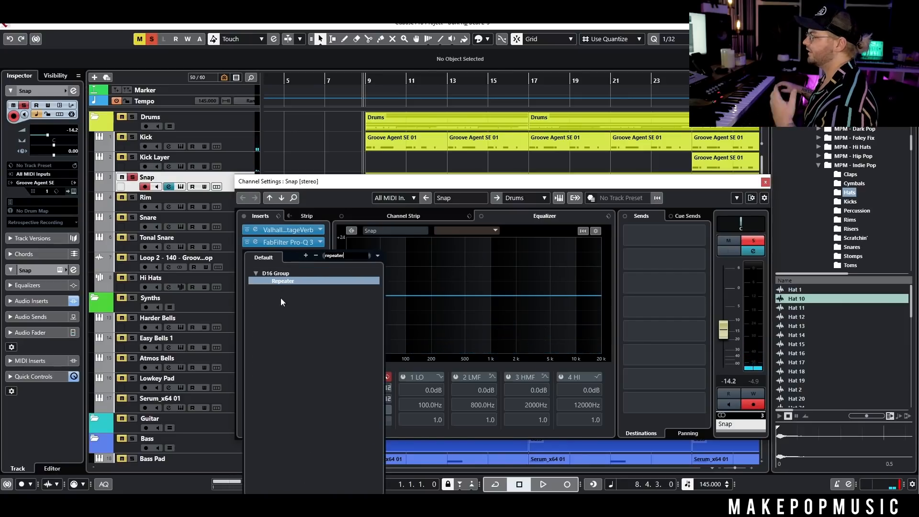
{"action": "left_click", "coordinate": [285, 282]}
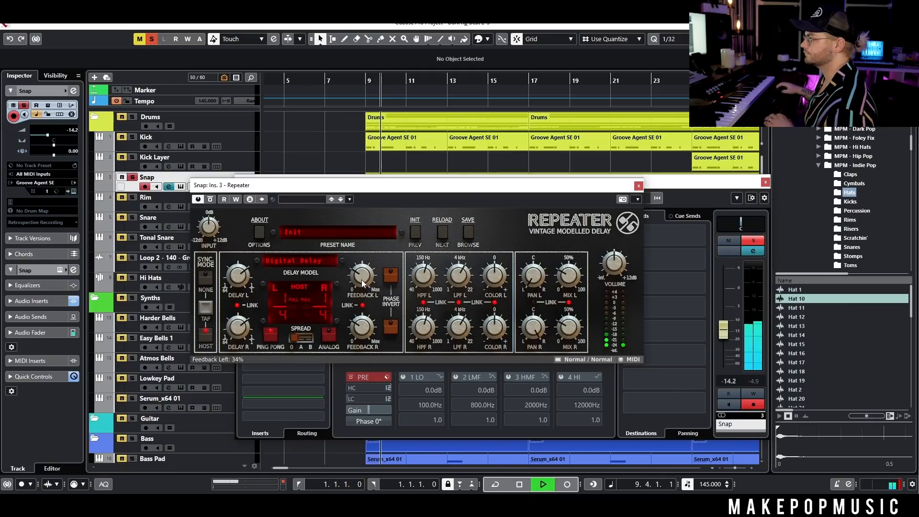
Step: Set Repeater's left and right delay times to 1/8, choose the SpaceDelay model, and lower the mix to 18%
{"action": "left_click_drag", "start_coordinate": [234, 322], "coordinate": [234, 339]}
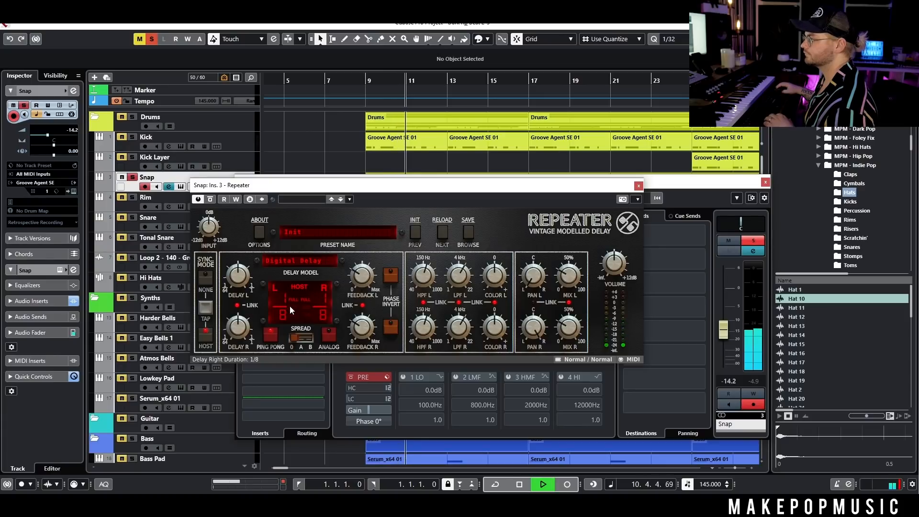
{"action": "left_click", "coordinate": [309, 261]}
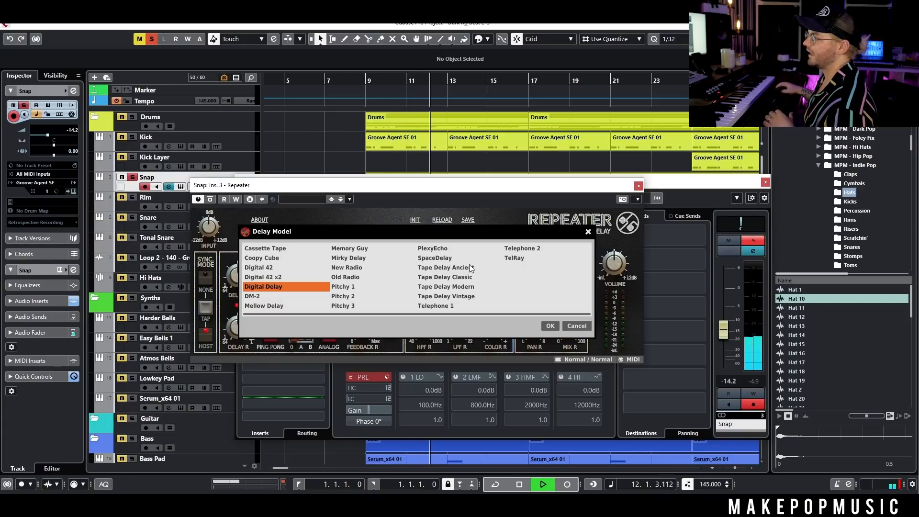
{"action": "left_click", "coordinate": [450, 258]}
{"action": "left_click", "coordinate": [549, 326]}
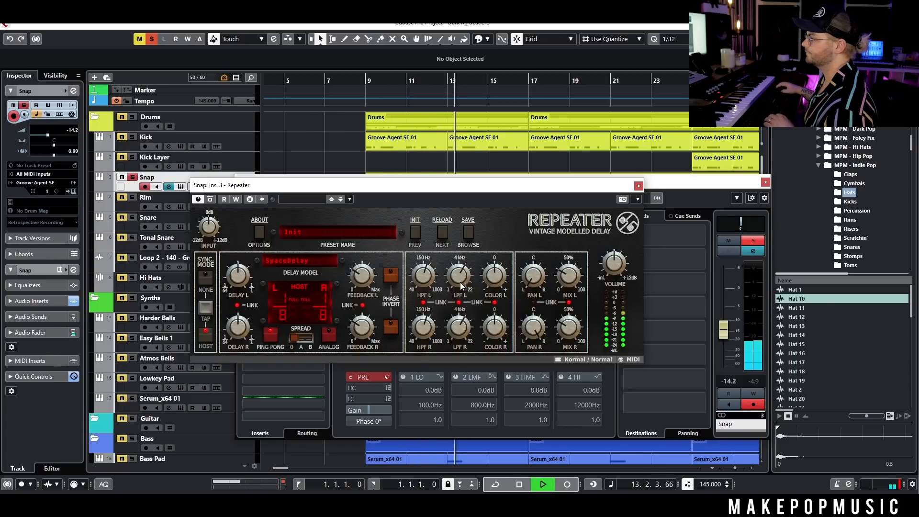
{"action": "left_click_drag", "start_coordinate": [565, 275], "coordinate": [563, 283]}
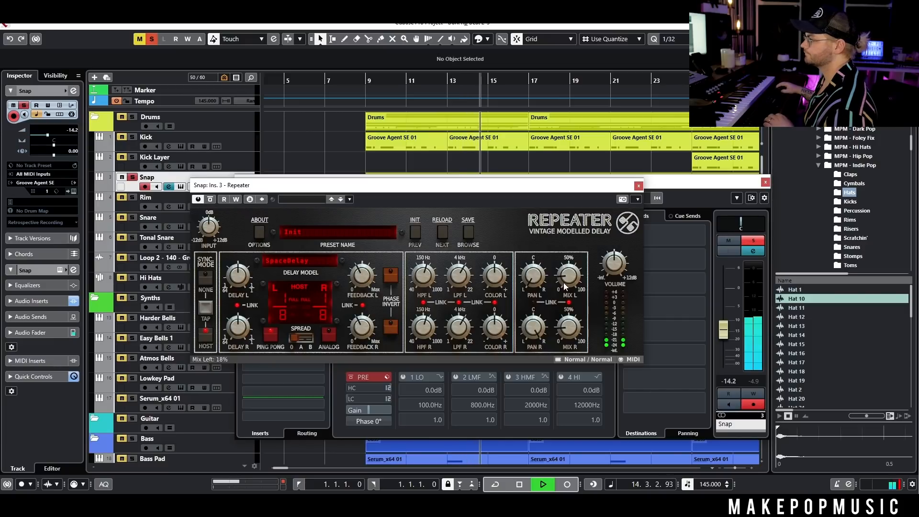
Step: With the snap unsoloed, set Repeater's mix to 29% and raise the snap's channel level to -11.7 dB
{"action": "left_click", "coordinate": [132, 177]}
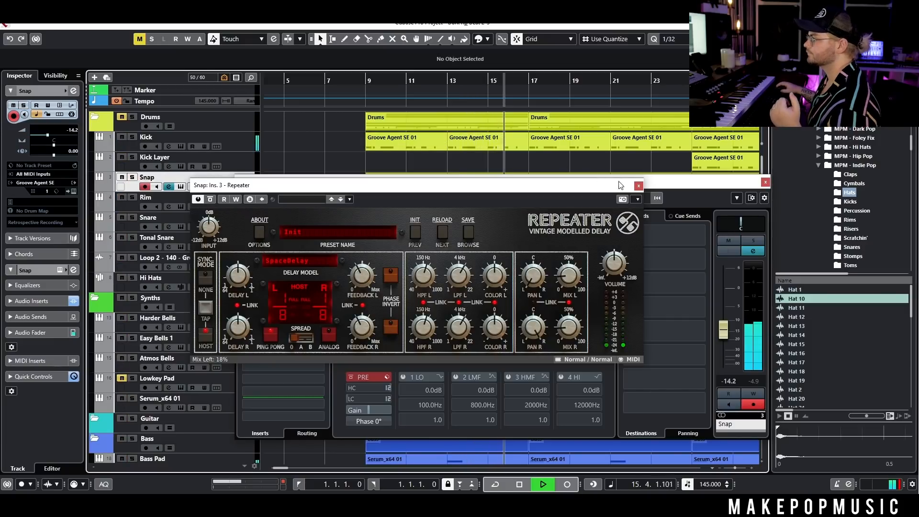
{"action": "left_click_drag", "start_coordinate": [569, 280], "coordinate": [570, 276]}
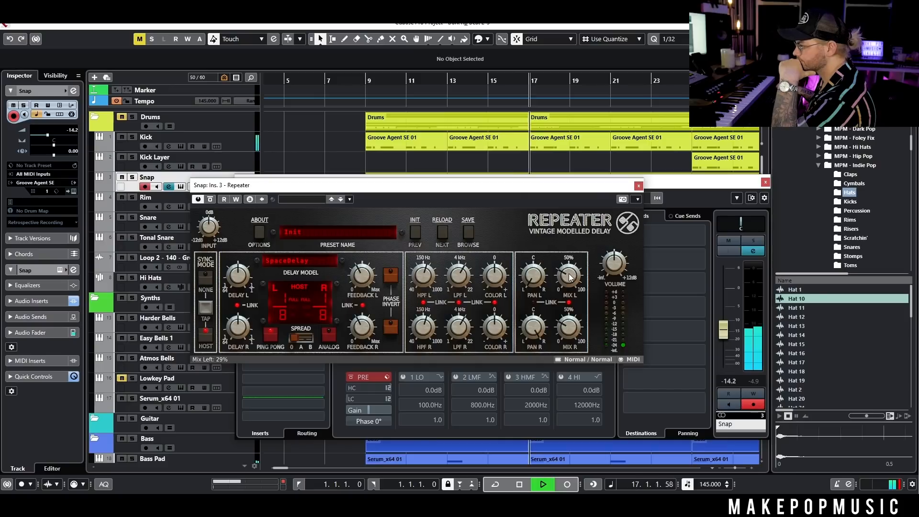
{"action": "left_click", "coordinate": [638, 186]}
{"action": "left_click_drag", "start_coordinate": [725, 344], "coordinate": [725, 331]}
{"action": "left_click", "coordinate": [765, 182]}
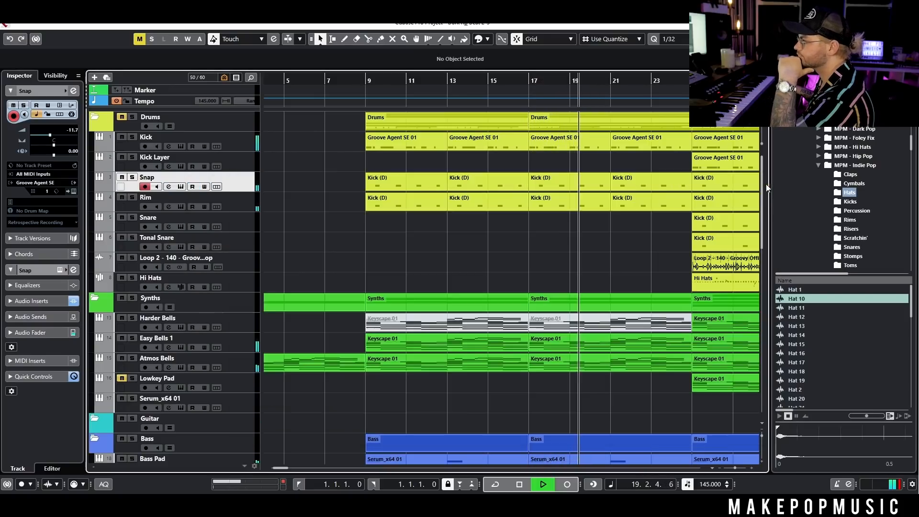
Step: Stop playback and place the playhead just before bar 25, where the snare clips start
{"action": "scroll", "coordinate": [427, 214], "scroll_direction": "right", "scroll_amount": 3}
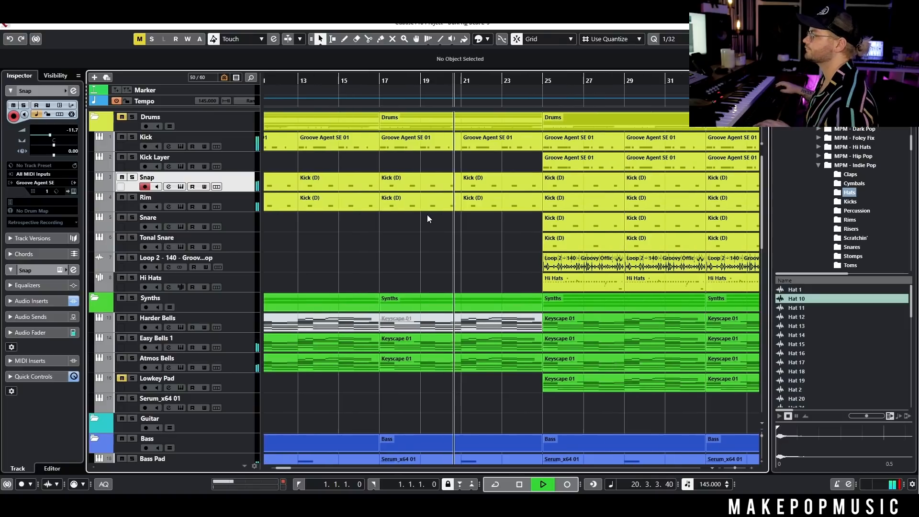
{"action": "scroll", "coordinate": [438, 214], "scroll_direction": "right", "scroll_amount": 6}
{"action": "key", "text": "space"}
{"action": "scroll", "coordinate": [416, 215], "scroll_direction": "down", "scroll_amount": 3}
{"action": "left_click", "coordinate": [400, 84]}
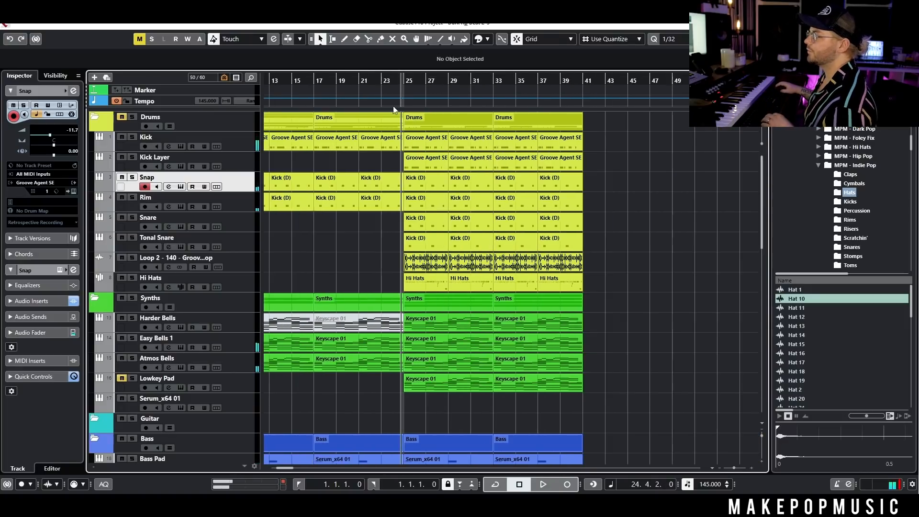
Step: Solo the Snare track and load FabFilter Pro-Q 3 in its first insert slot
{"action": "left_click", "coordinate": [132, 217]}
{"action": "left_click", "coordinate": [168, 226]}
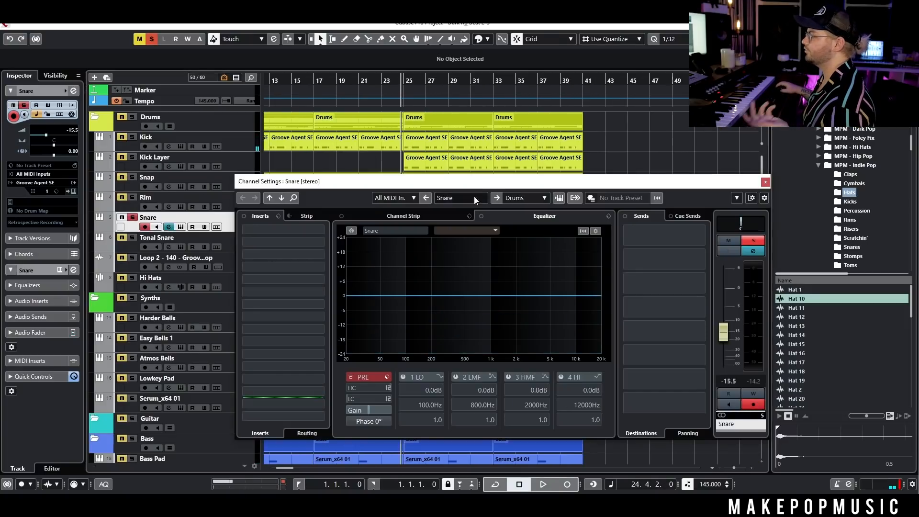
{"action": "left_click", "coordinate": [271, 230]}
{"action": "type", "text": "pro-q"}
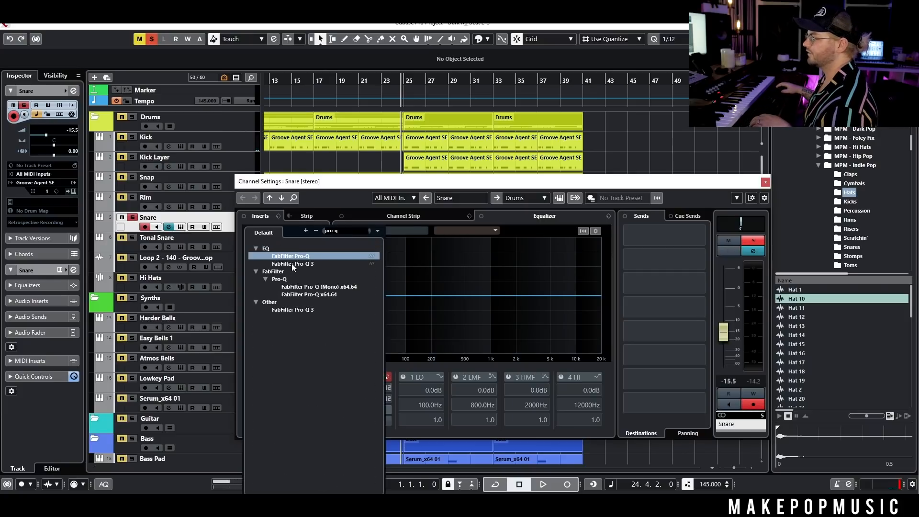
{"action": "left_click", "coordinate": [292, 263]}
Step: Boost the snare by +2.94 dB at 230.98 Hz with a bell band, and add a slight cut in the high frequencies
{"action": "key", "text": "space"}
{"action": "key", "text": "space"}
{"action": "left_click_drag", "start_coordinate": [328, 293], "coordinate": [371, 272]}
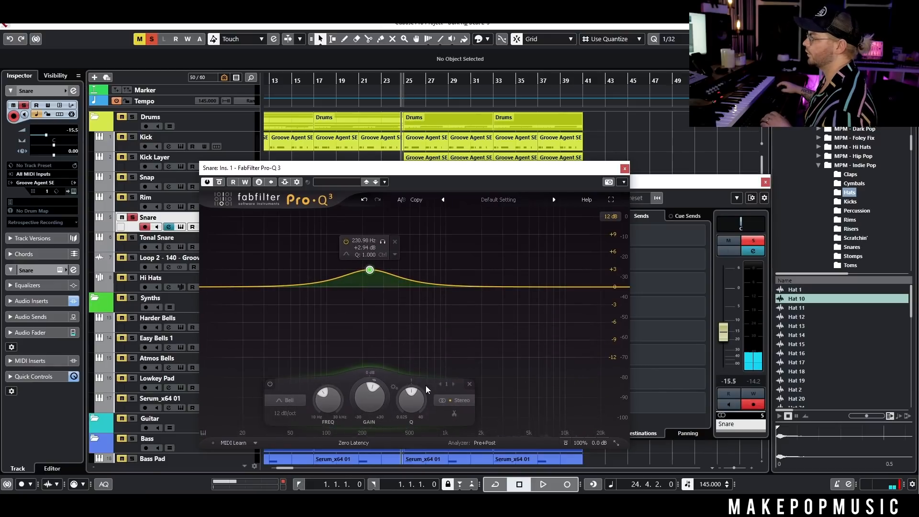
{"action": "key", "text": "space"}
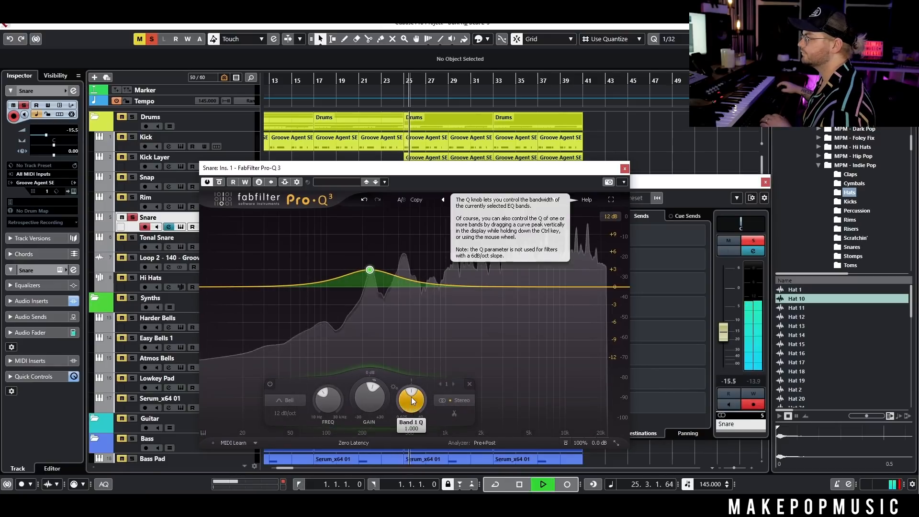
{"action": "left_click_drag", "start_coordinate": [501, 289], "coordinate": [557, 295]}
{"action": "key", "text": "space"}
{"action": "left_click", "coordinate": [625, 169]}
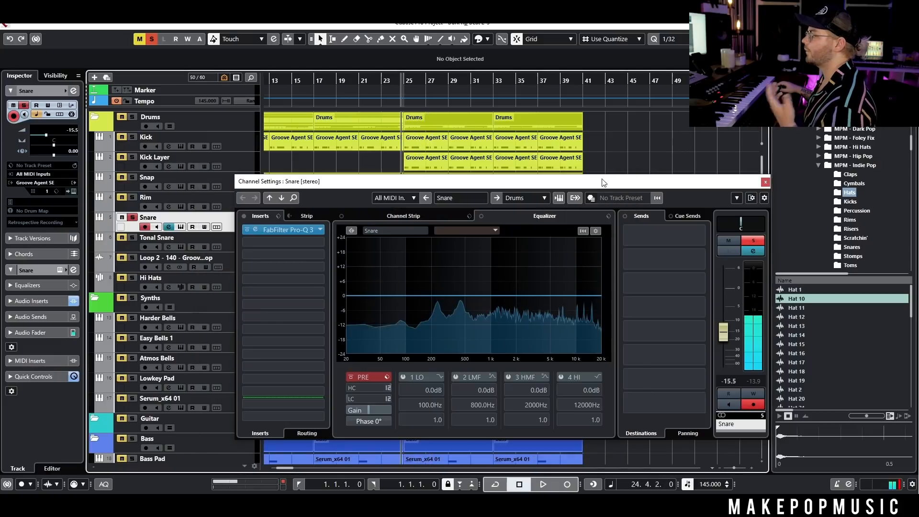
Step: Load ValhallaVintageVerb in the snare's second insert slot, after Pro-Q 3
{"action": "left_click", "coordinate": [291, 242]}
{"action": "type", "text": "valha"}
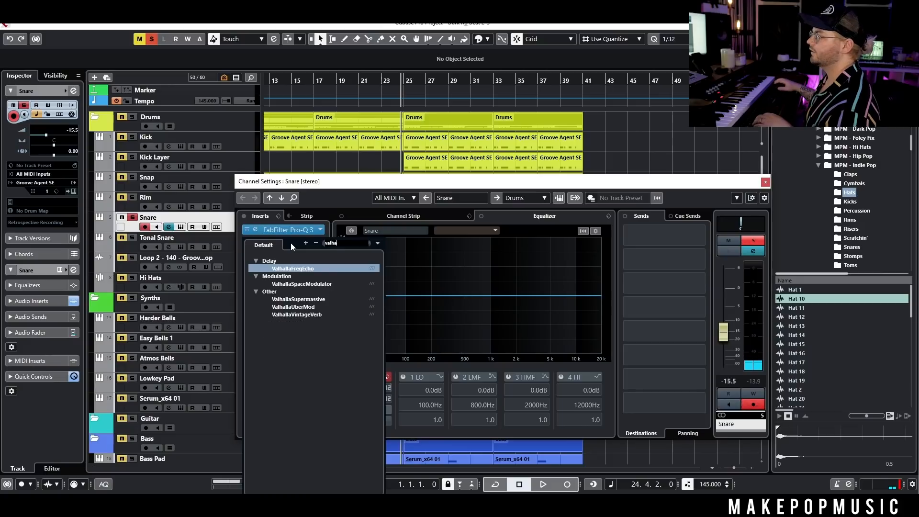
{"action": "left_click", "coordinate": [292, 314]}
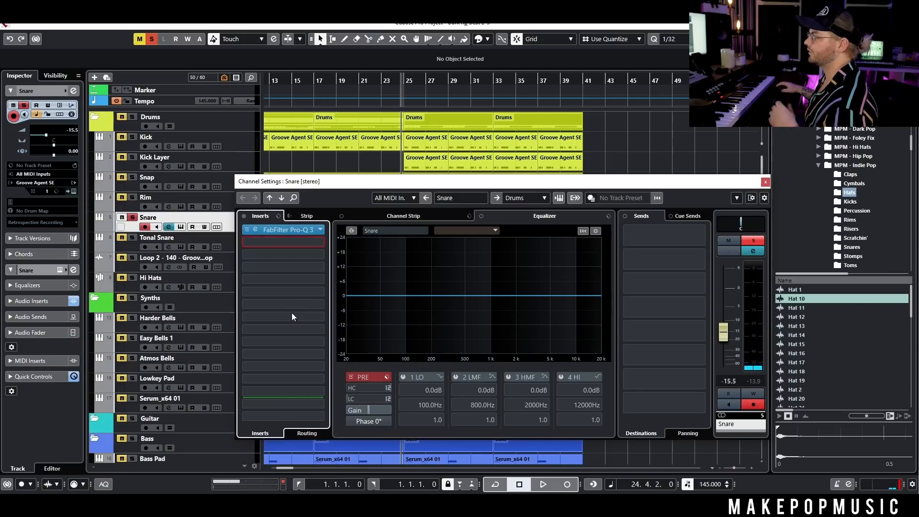
{"action": "left_click_drag", "start_coordinate": [445, 156], "coordinate": [444, 156]}
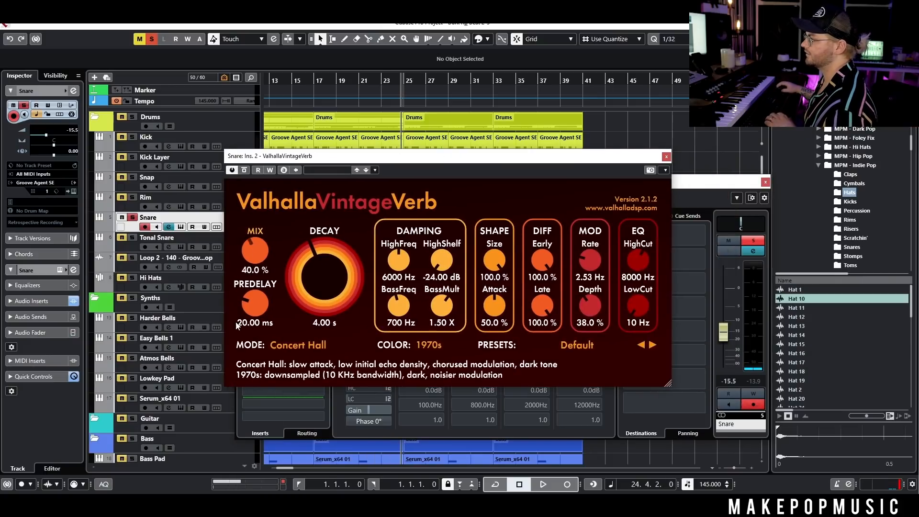
Step: Set the snare reverb to 19.2% mix, 1.00 s decay, 2900 Hz high cut and 590 Hz low cut, and play it back
{"action": "left_click_drag", "start_coordinate": [253, 252], "coordinate": [238, 328]}
{"action": "left_click_drag", "start_coordinate": [634, 254], "coordinate": [642, 271]}
{"action": "key", "text": "space"}
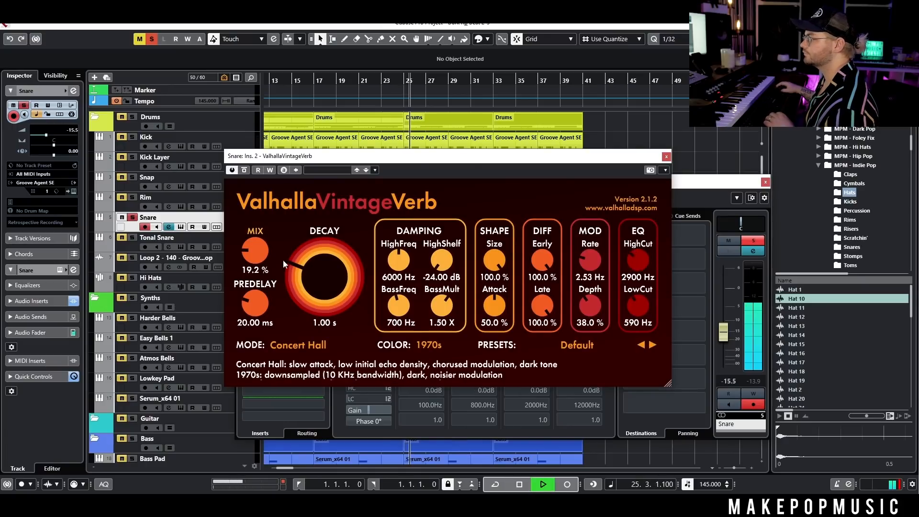
Step: Clear all solos and compare the snare in the mix with its reverb bypassed and active
{"action": "left_click", "coordinate": [132, 117]}
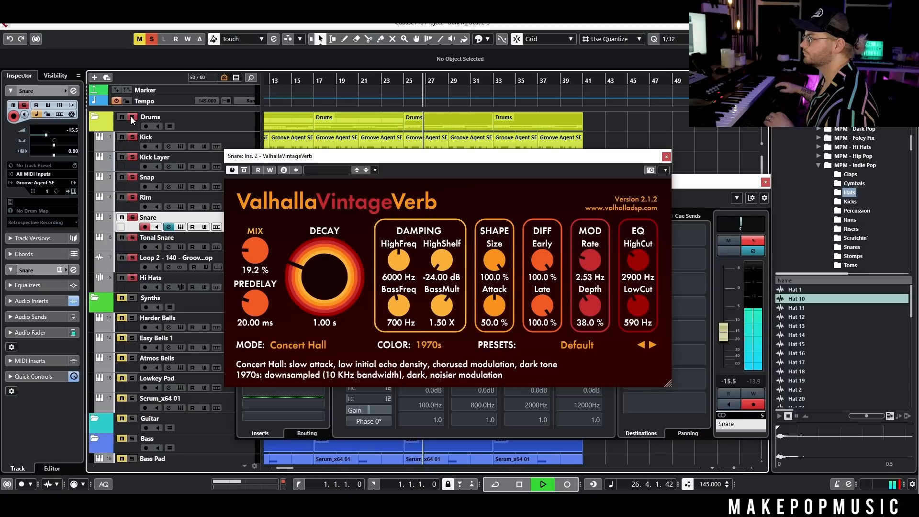
{"action": "left_click", "coordinate": [153, 39]}
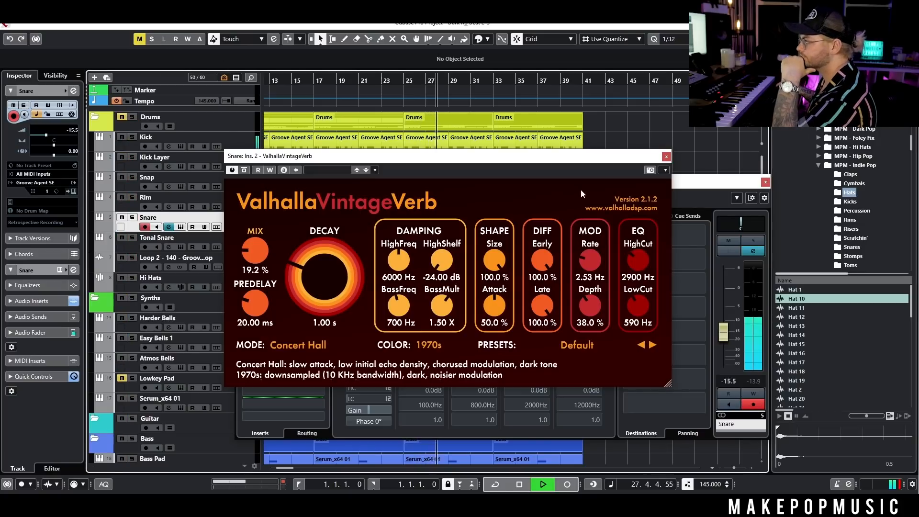
{"action": "left_click", "coordinate": [666, 156]}
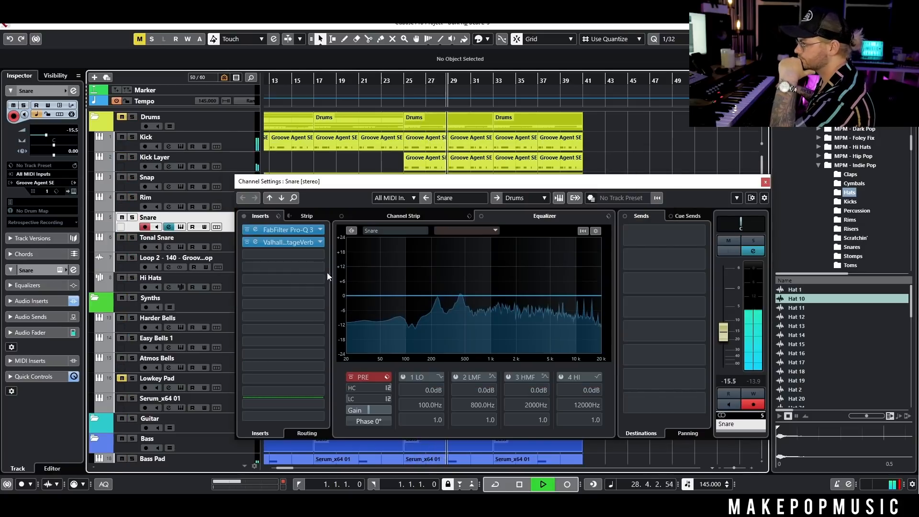
{"action": "left_click", "coordinate": [244, 243]}
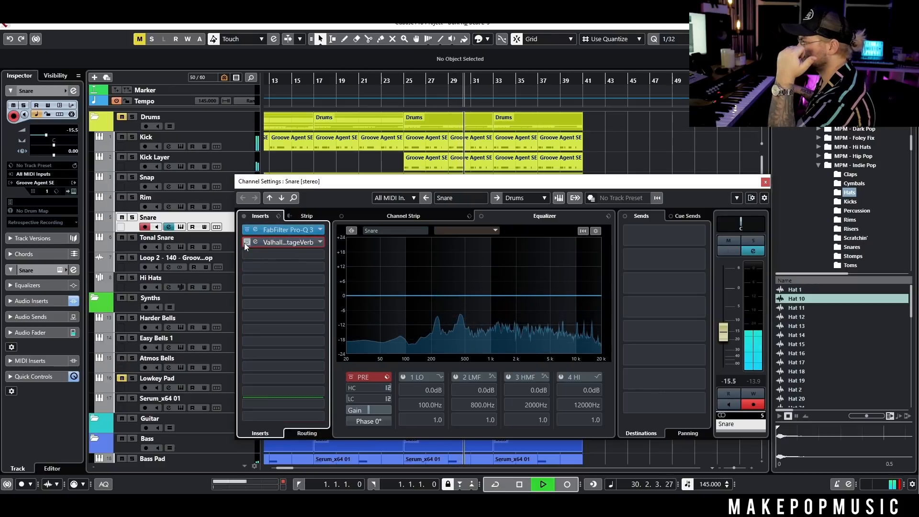
{"action": "left_click", "coordinate": [246, 244]}
Step: Set the snare reverb's mix to 10.0% and decay to 2.29 s, and close the reverb and channel settings
{"action": "left_click", "coordinate": [288, 240]}
{"action": "left_click_drag", "start_coordinate": [267, 241], "coordinate": [252, 258]}
{"action": "left_click_drag", "start_coordinate": [334, 271], "coordinate": [335, 260]}
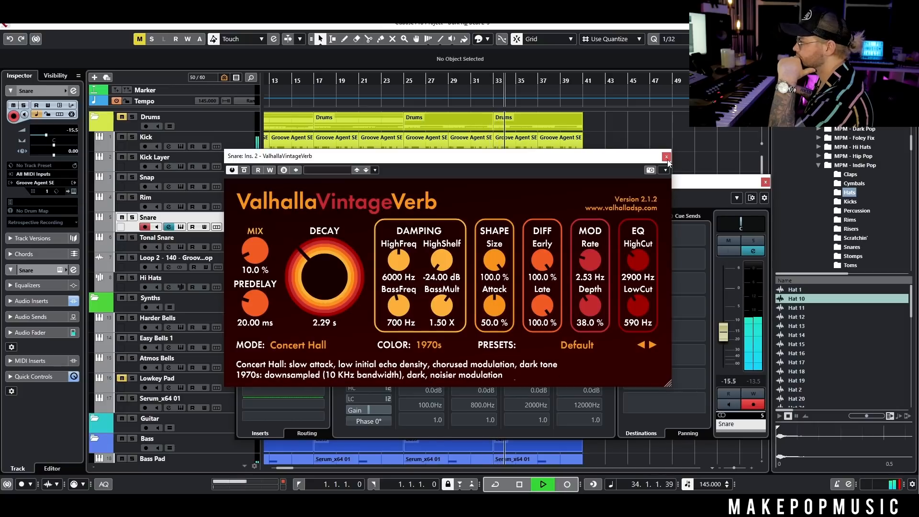
{"action": "left_click", "coordinate": [665, 157]}
{"action": "left_click", "coordinate": [764, 183]}
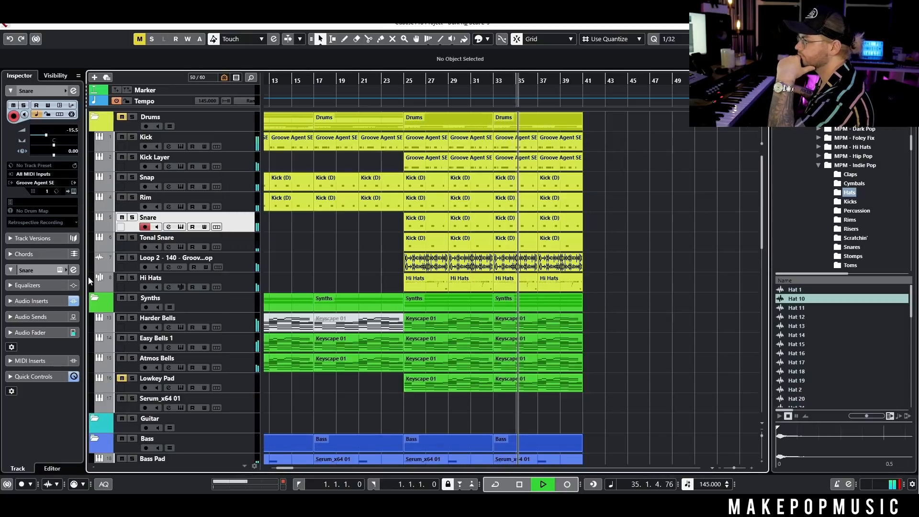
Step: Solo the Tonal Snare track and load CamelCrusher in its second insert slot, after Pro-Q 3
{"action": "left_click", "coordinate": [132, 239]}
{"action": "left_click", "coordinate": [169, 247]}
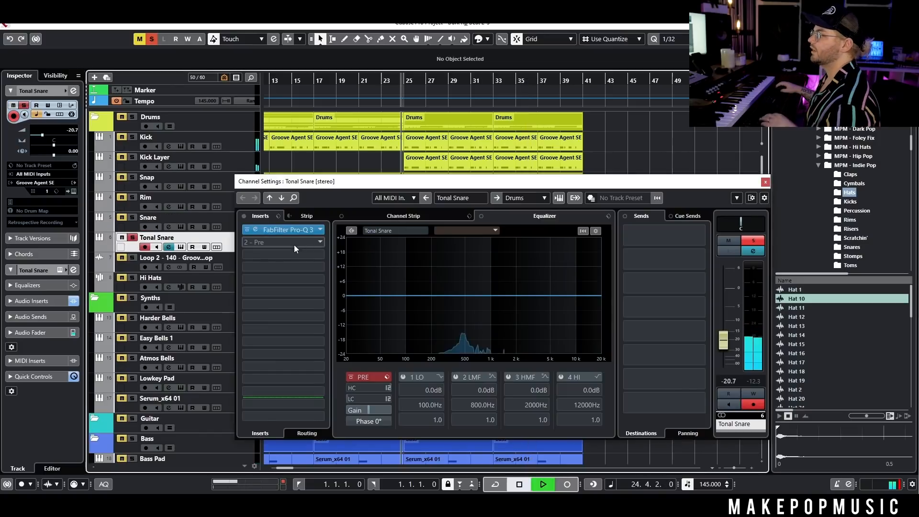
{"action": "left_click", "coordinate": [288, 244]}
{"action": "type", "text": "camel"}
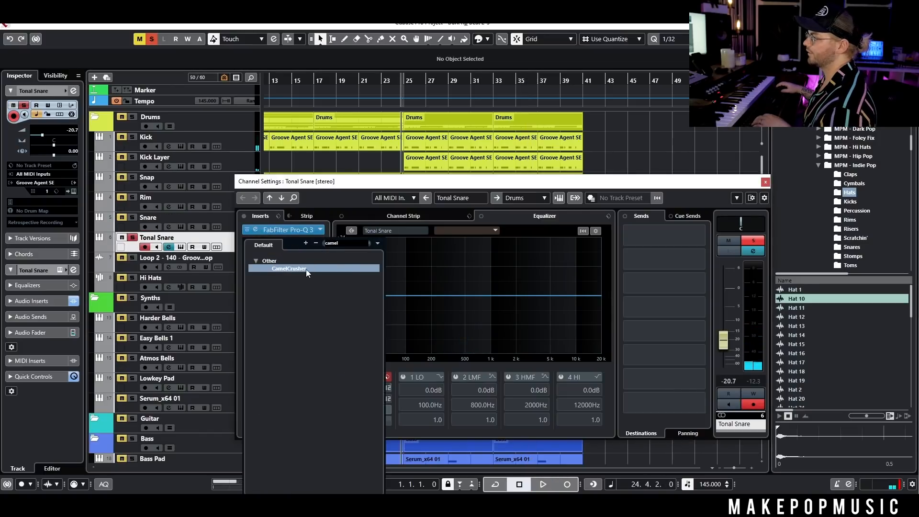
{"action": "left_click", "coordinate": [306, 269]}
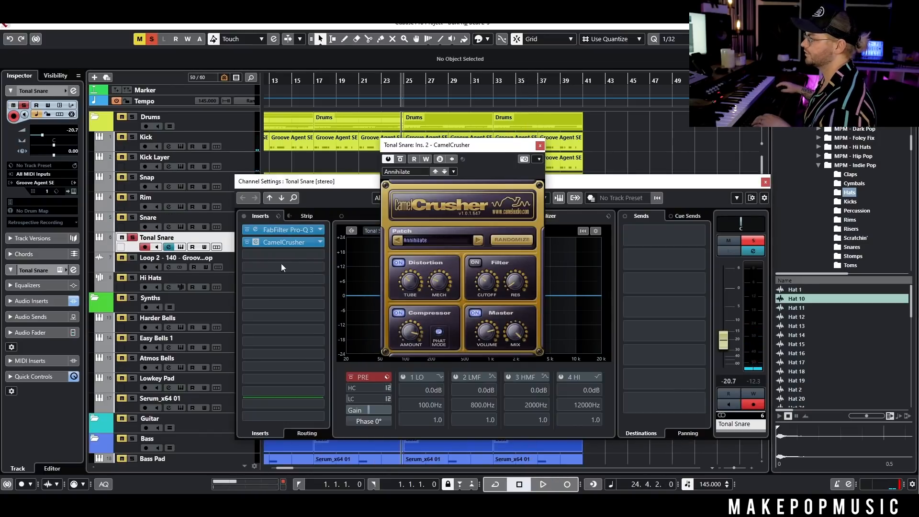
Step: Load FabFilter Pro-Q 3 in the Tonal Snare's third insert slot and add a high cut at about 1000 Hz and a low cut below it
{"action": "left_click", "coordinate": [294, 255]}
{"action": "type", "text": "pro q"}
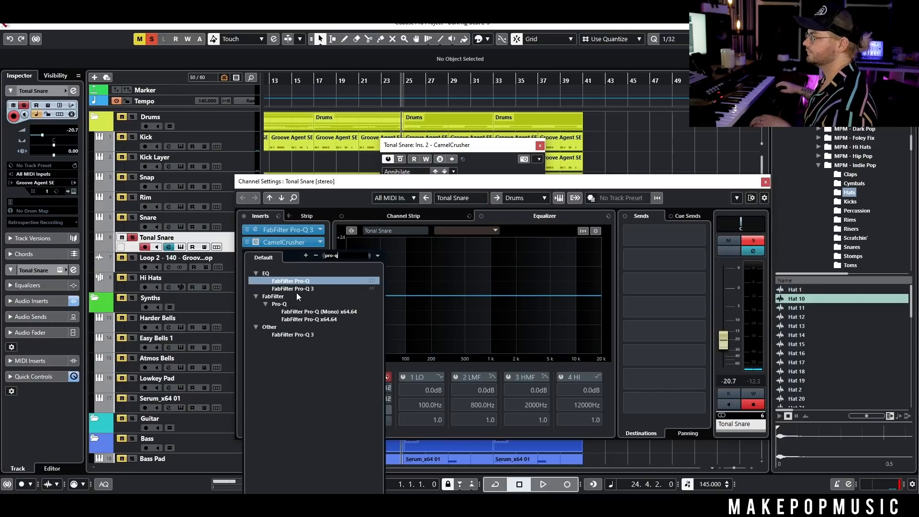
{"action": "left_click", "coordinate": [297, 290]}
{"action": "left_click_drag", "start_coordinate": [652, 327], "coordinate": [490, 322]}
{"action": "left_click_drag", "start_coordinate": [247, 328], "coordinate": [421, 331]}
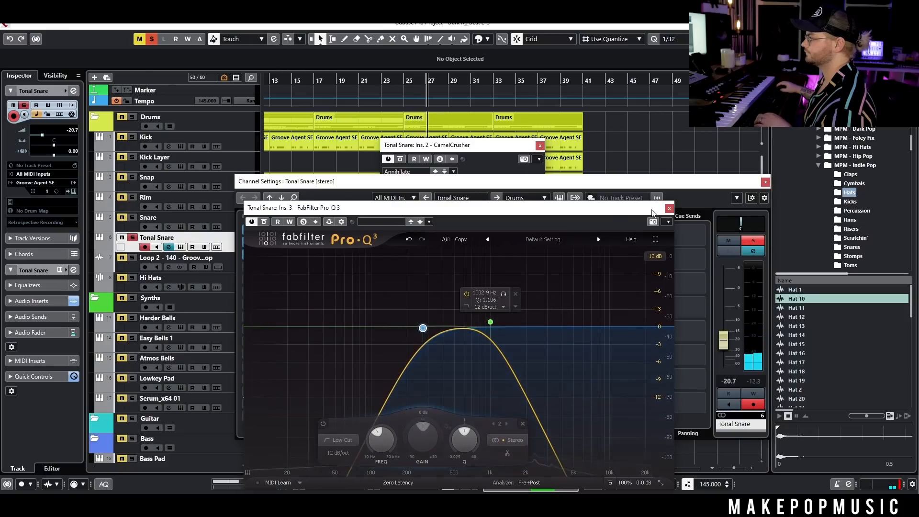
{"action": "left_click", "coordinate": [669, 208]}
{"action": "left_click", "coordinate": [765, 182]}
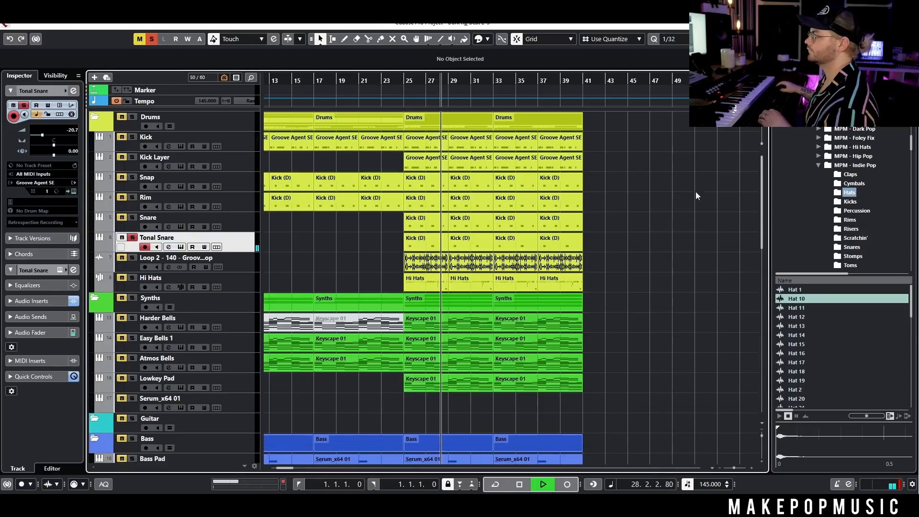
{"action": "key", "text": "space"}
Step: Solo the drums and trim the Tonal Snare sample in Groove Agent SE to end at about 0.4 s
{"action": "left_click", "coordinate": [180, 246]}
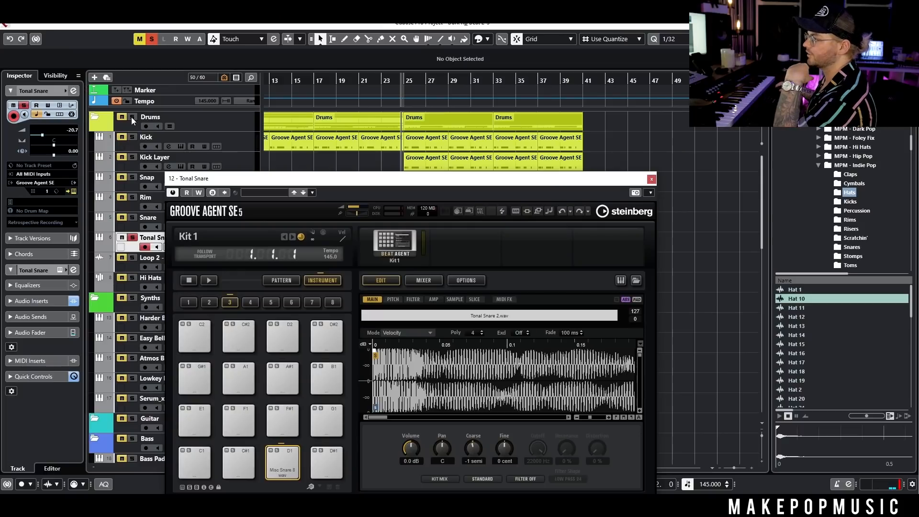
{"action": "left_click_drag", "start_coordinate": [590, 418], "coordinate": [581, 418]}
{"action": "key", "text": "space"}
{"action": "left_click_drag", "start_coordinate": [633, 352], "coordinate": [432, 353]}
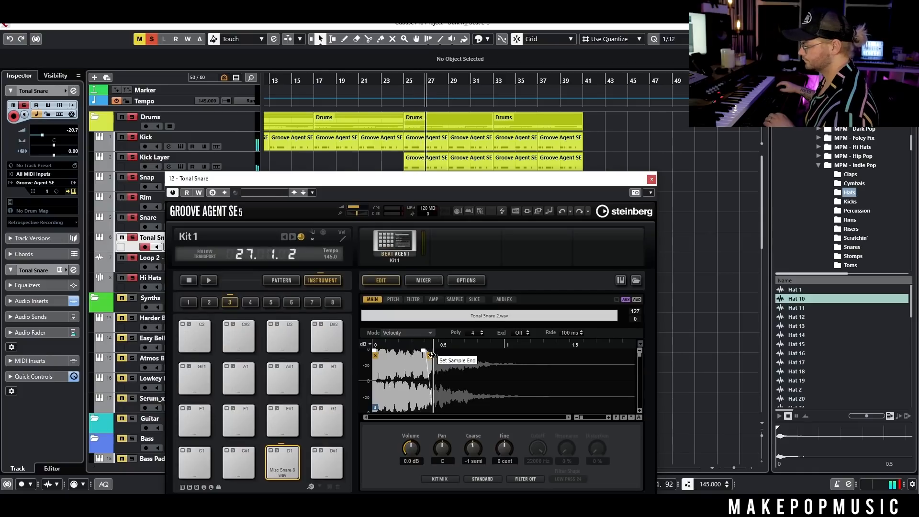
{"action": "left_click", "coordinate": [651, 179]}
Step: Set the third-slot Pro-Q 3 on Tonal Snare to a low cut near 550 Hz and high cut of 1411 Hz, and play the full mix
{"action": "left_click", "coordinate": [168, 247]}
{"action": "left_click", "coordinate": [303, 259]}
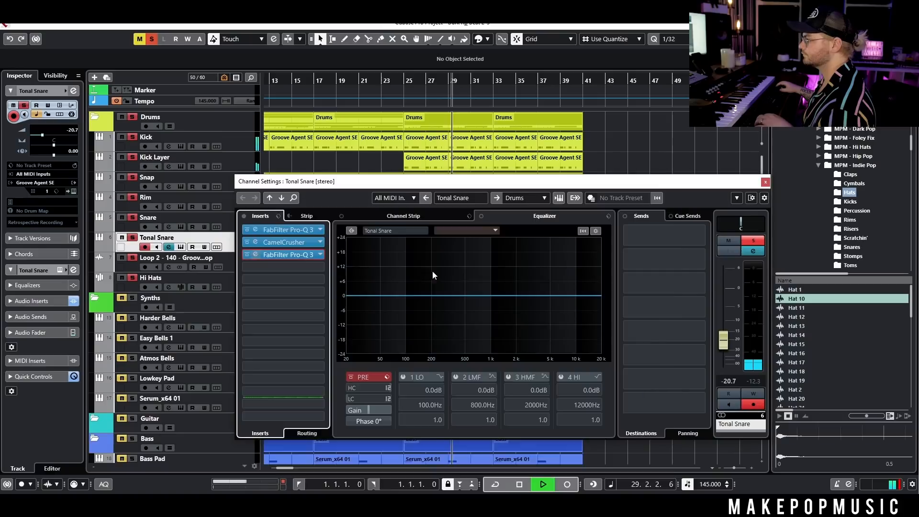
{"action": "left_click_drag", "start_coordinate": [440, 332], "coordinate": [459, 332]}
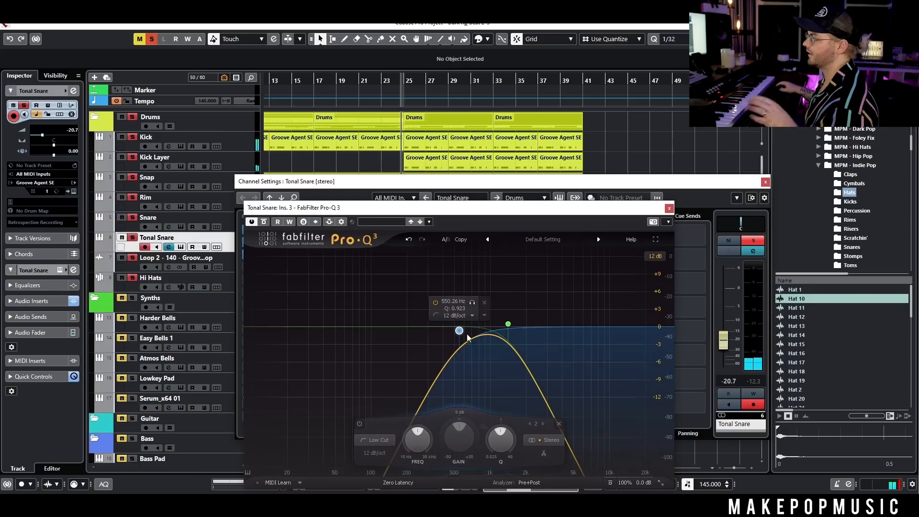
{"action": "left_click_drag", "start_coordinate": [460, 331], "coordinate": [430, 330]}
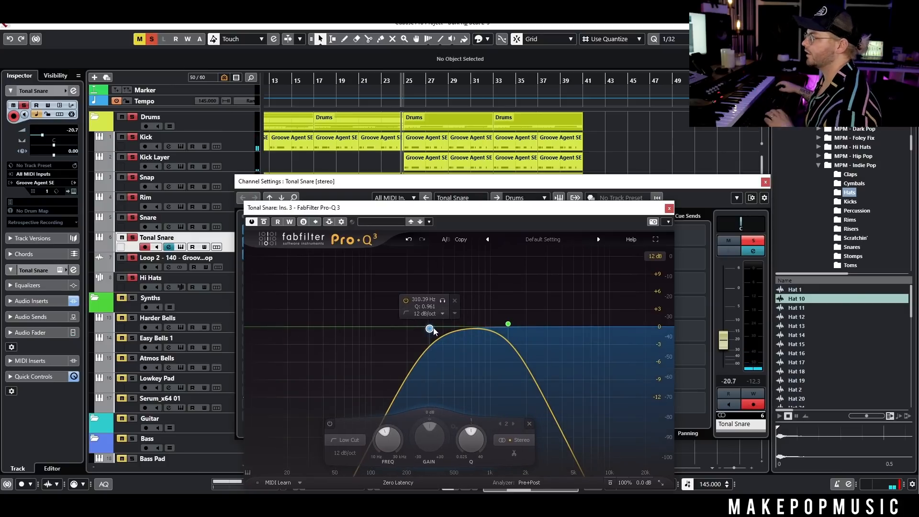
{"action": "left_click_drag", "start_coordinate": [429, 330], "coordinate": [458, 327]}
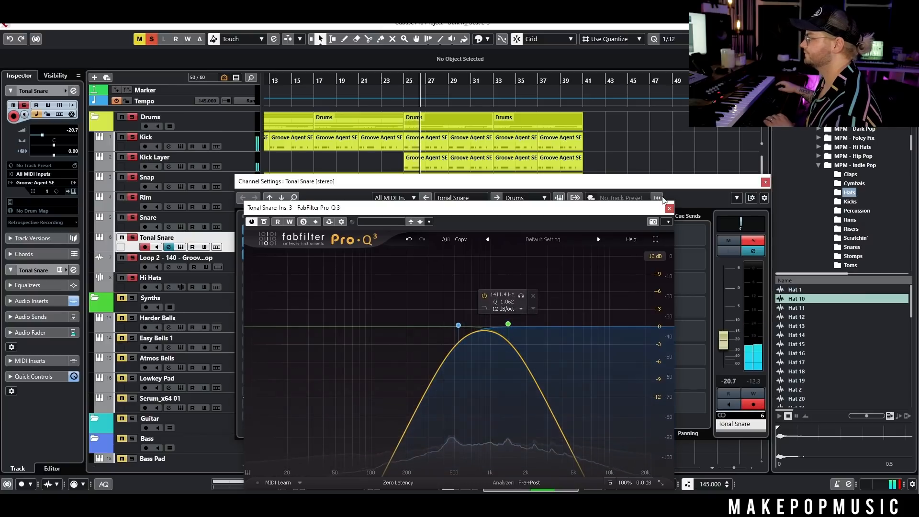
{"action": "key", "text": "space"}
{"action": "left_click", "coordinate": [669, 208]}
{"action": "left_click", "coordinate": [765, 181]}
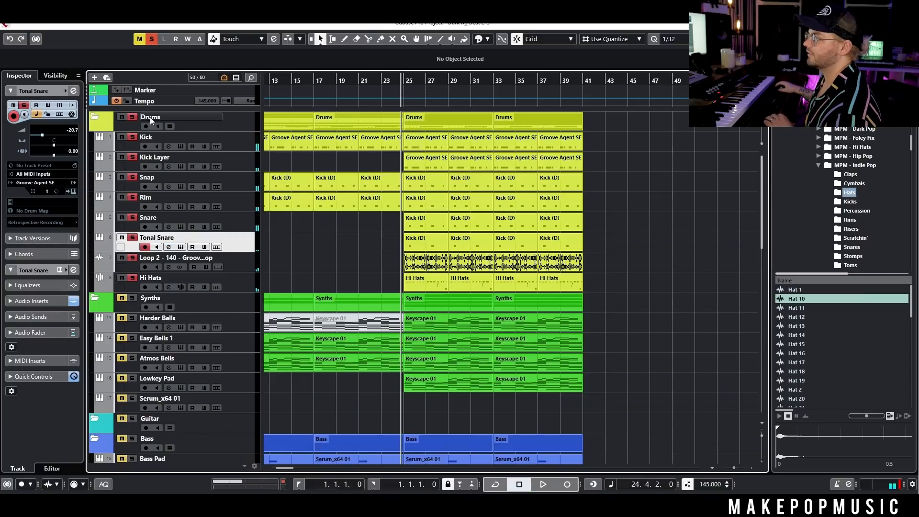
{"action": "left_click", "coordinate": [133, 117]}
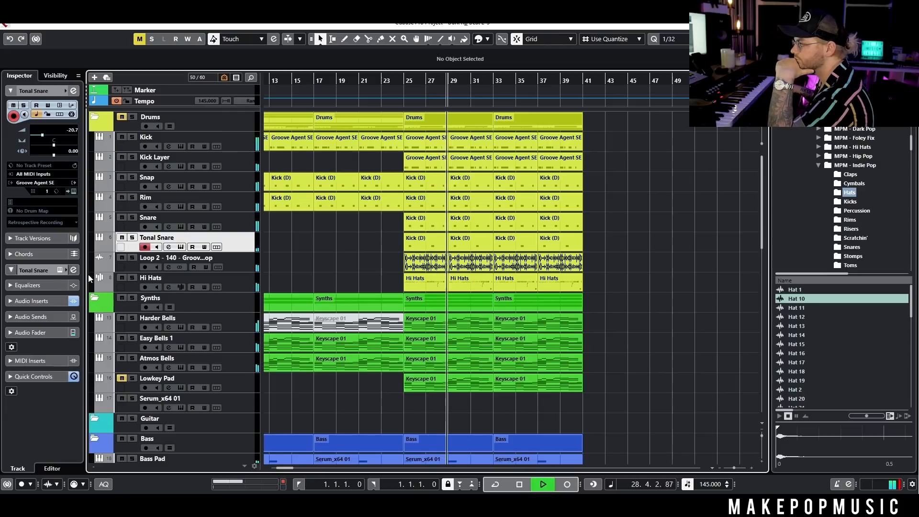
Step: Solo the Hi Hats track and load MultibandEnvelopeShaper in its second insert slot, after Multipass
{"action": "left_click", "coordinate": [132, 277]}
{"action": "left_click", "coordinate": [168, 287]}
{"action": "key", "text": "space"}
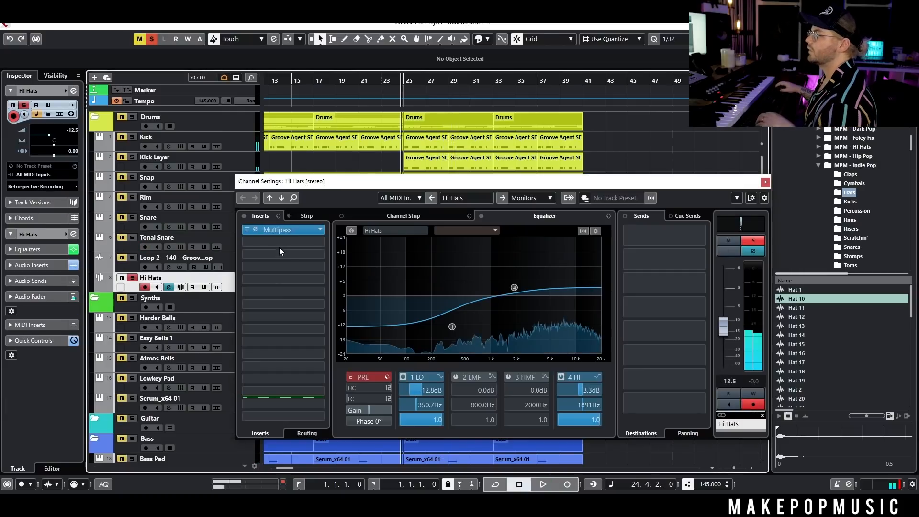
{"action": "left_click", "coordinate": [277, 243]}
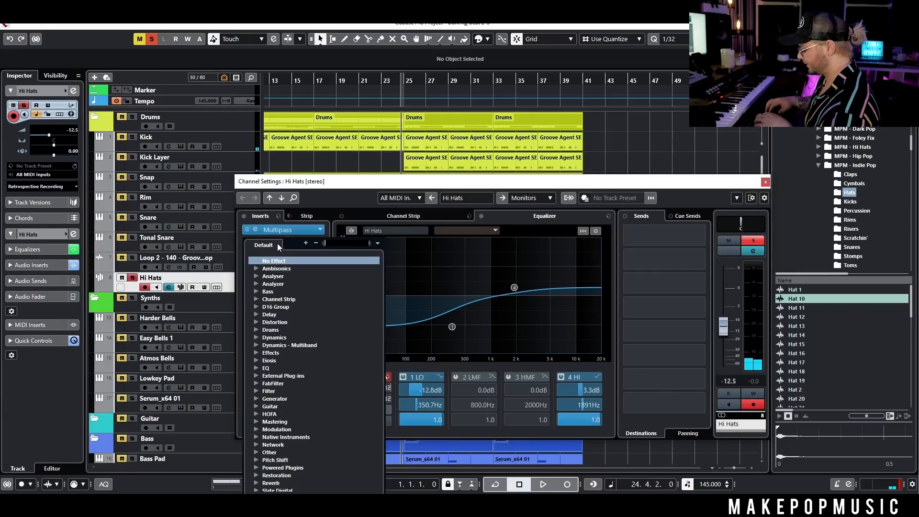
{"action": "type", "text": "enh"}
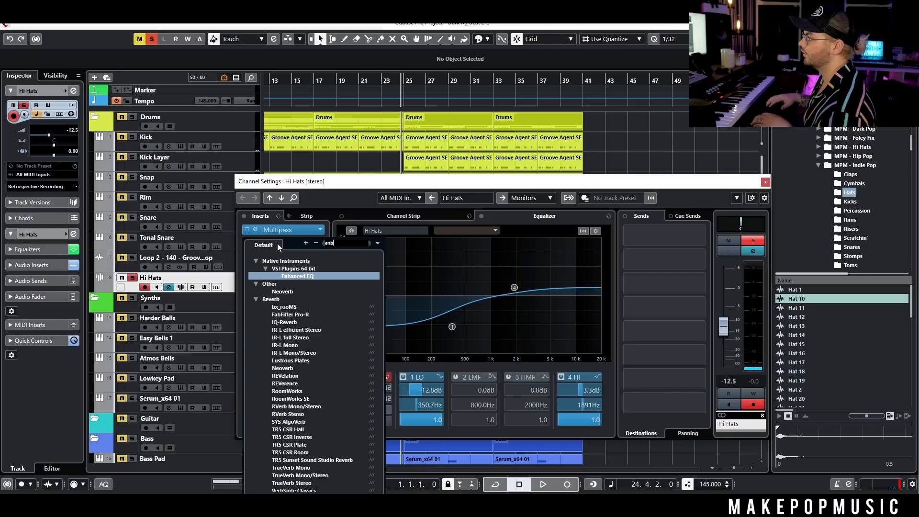
{"action": "key", "text": "BackSpace"}
{"action": "type", "text": "velope"}
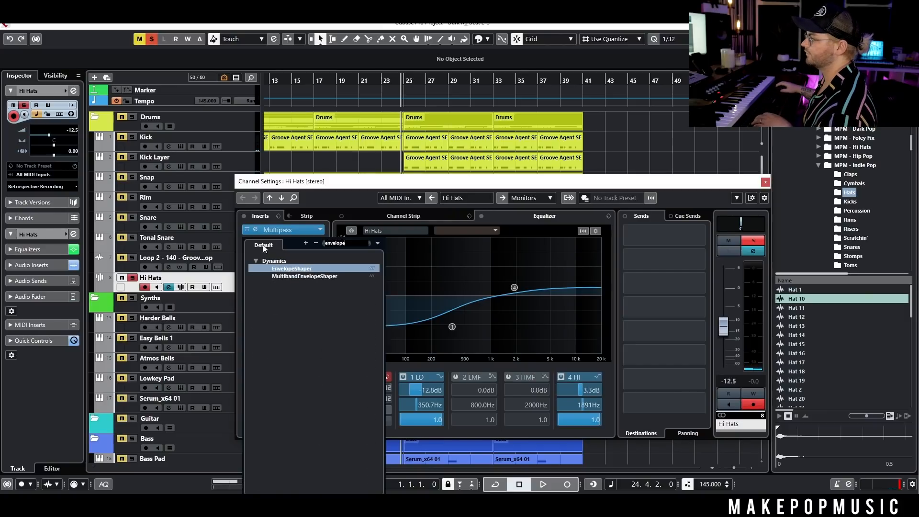
{"action": "left_click", "coordinate": [284, 277]}
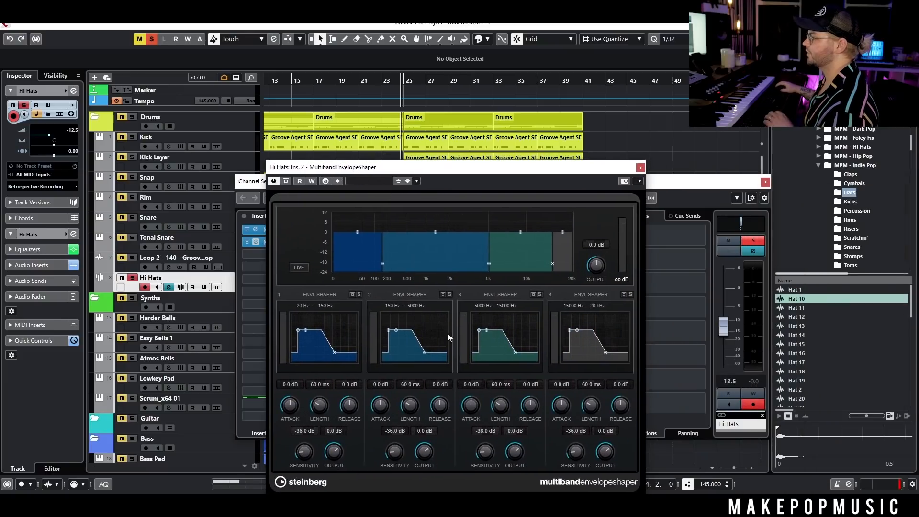
Step: Set the shaper's band 2–3 crossover to 3255 Hz, their attacks to 2.7 and 5.3 dB, and release on bands 2–4 to -20 dB
{"action": "left_click_drag", "start_coordinate": [479, 330], "coordinate": [482, 329]}
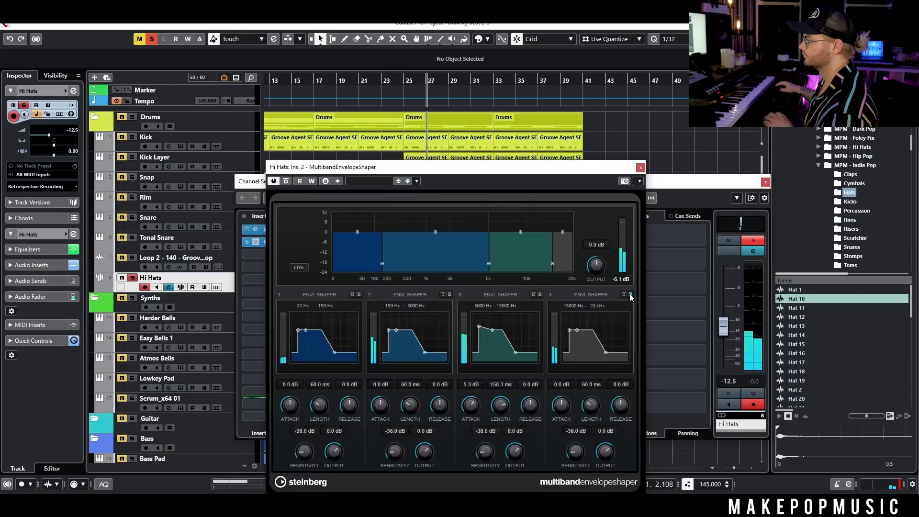
{"action": "left_click_drag", "start_coordinate": [487, 264], "coordinate": [460, 262]}
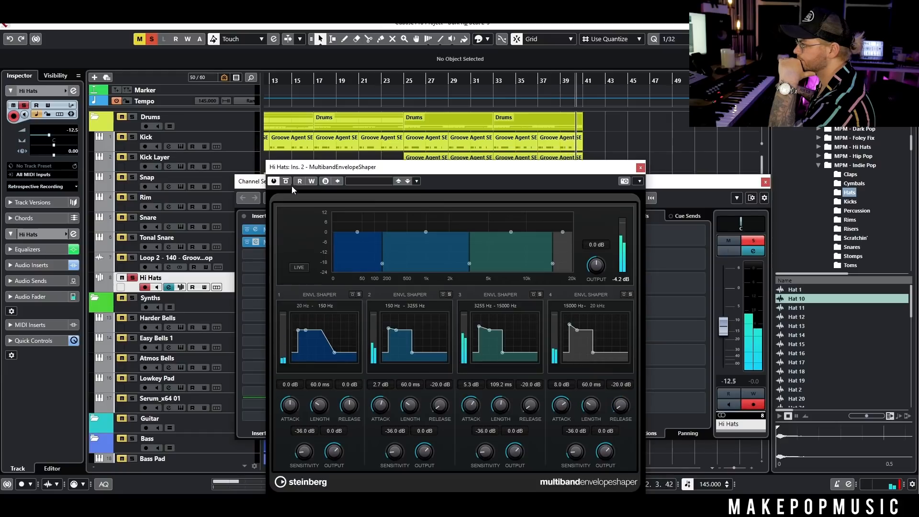
{"action": "left_click", "coordinate": [405, 80]}
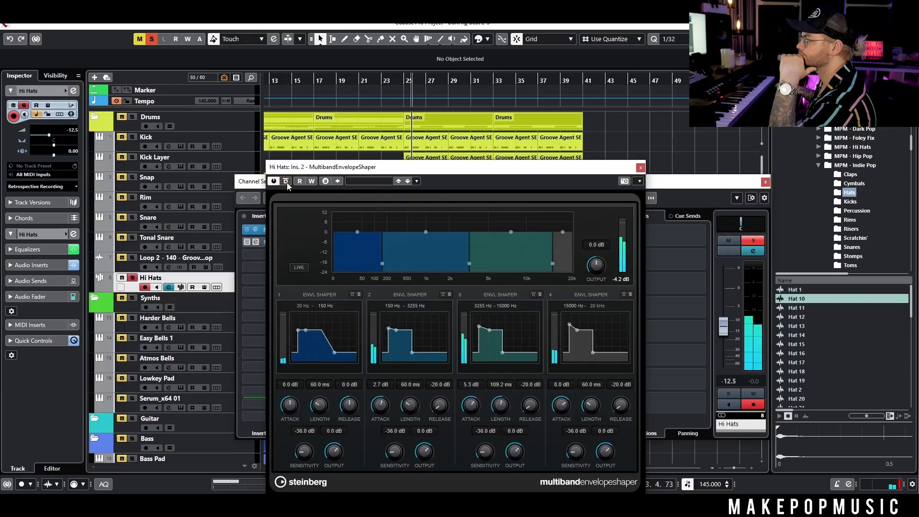
Step: Clear the Hi Hats solo, compare the envelope shaper bypassed and active in the mix, and lower the Hi Hats fader to -13.7 dB
{"action": "left_click", "coordinate": [133, 278]}
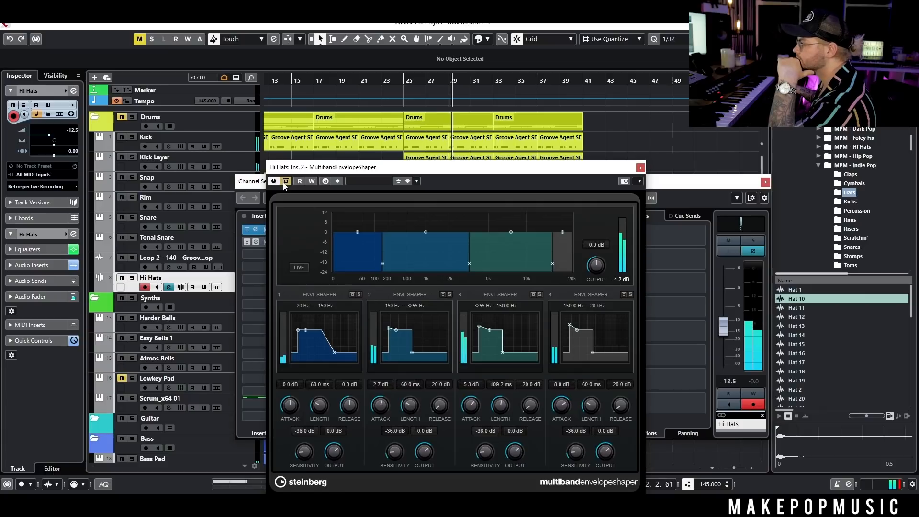
{"action": "left_click", "coordinate": [640, 168]}
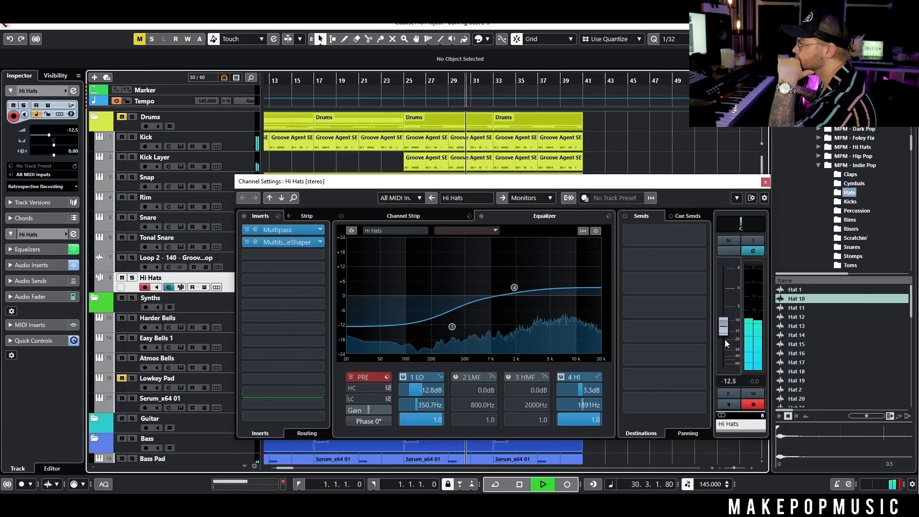
{"action": "left_click", "coordinate": [766, 182]}
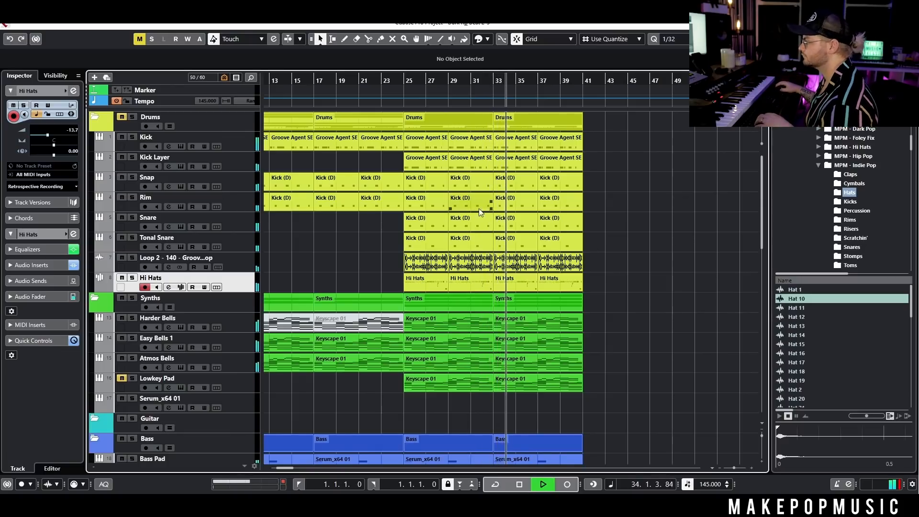
{"action": "key", "text": "space"}
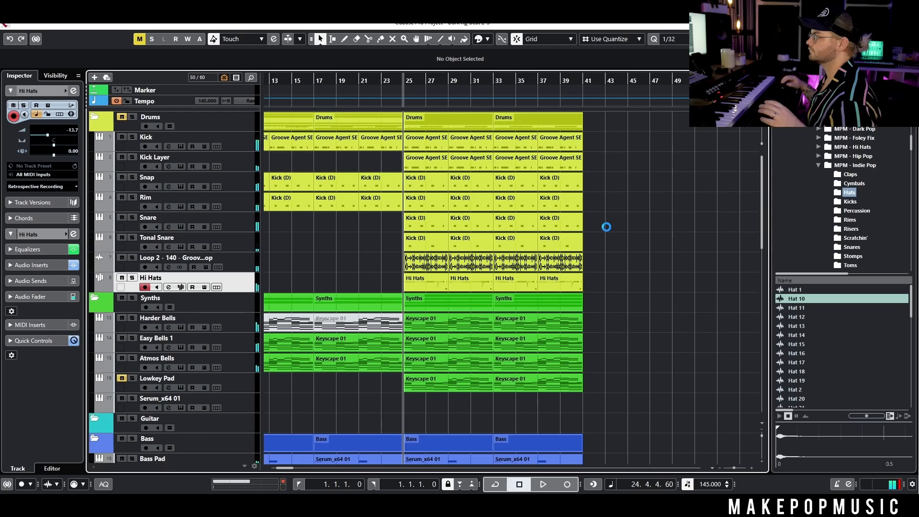